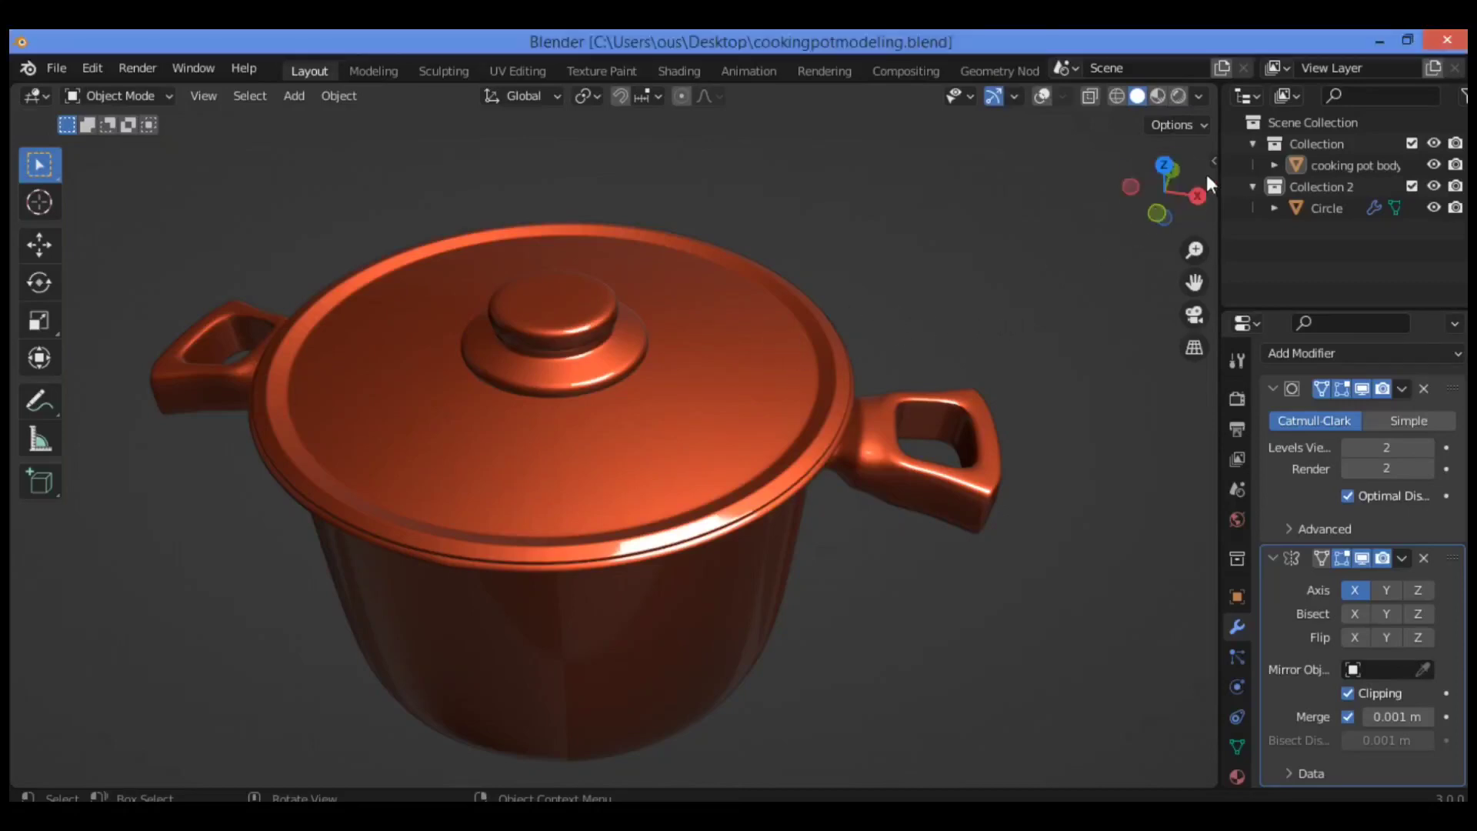
left_click_drag(1160, 201, 958, 332)
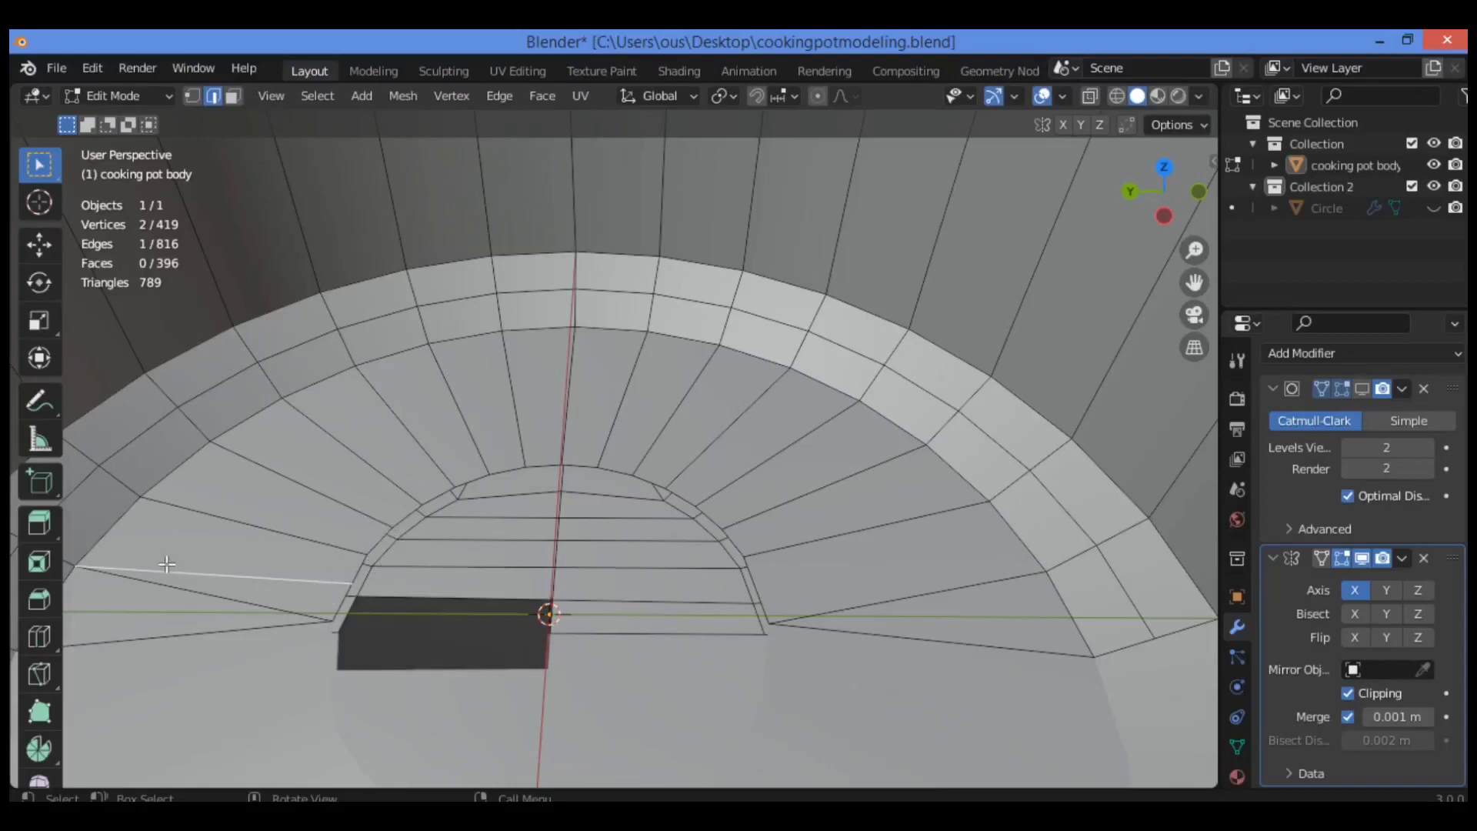
- Dissolve the selected edge on the pot's floor and fill the inner-ring strip beside the mirror line with a four-sided face
key("ctrl+x")
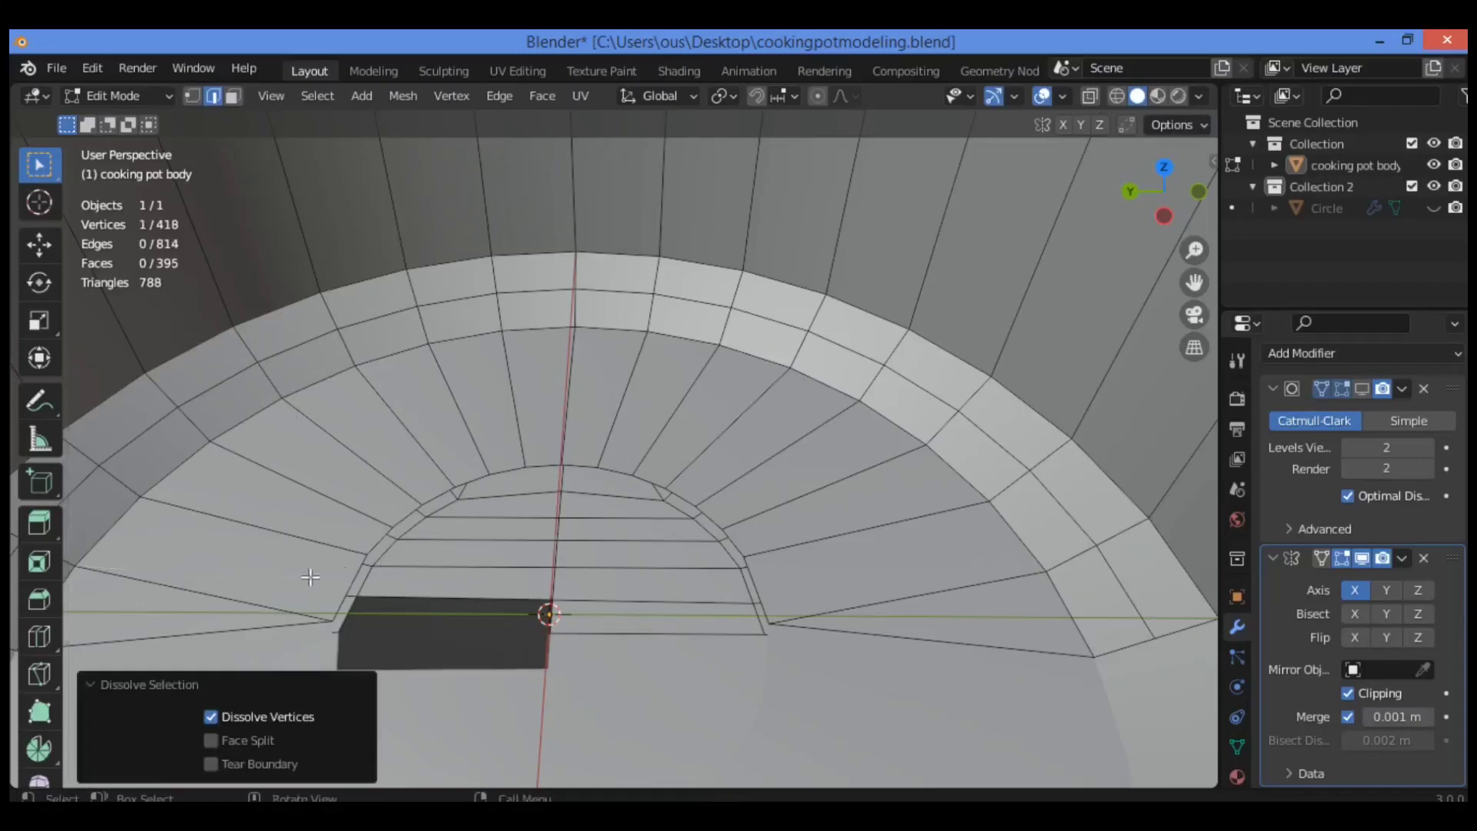
left_click(110, 682)
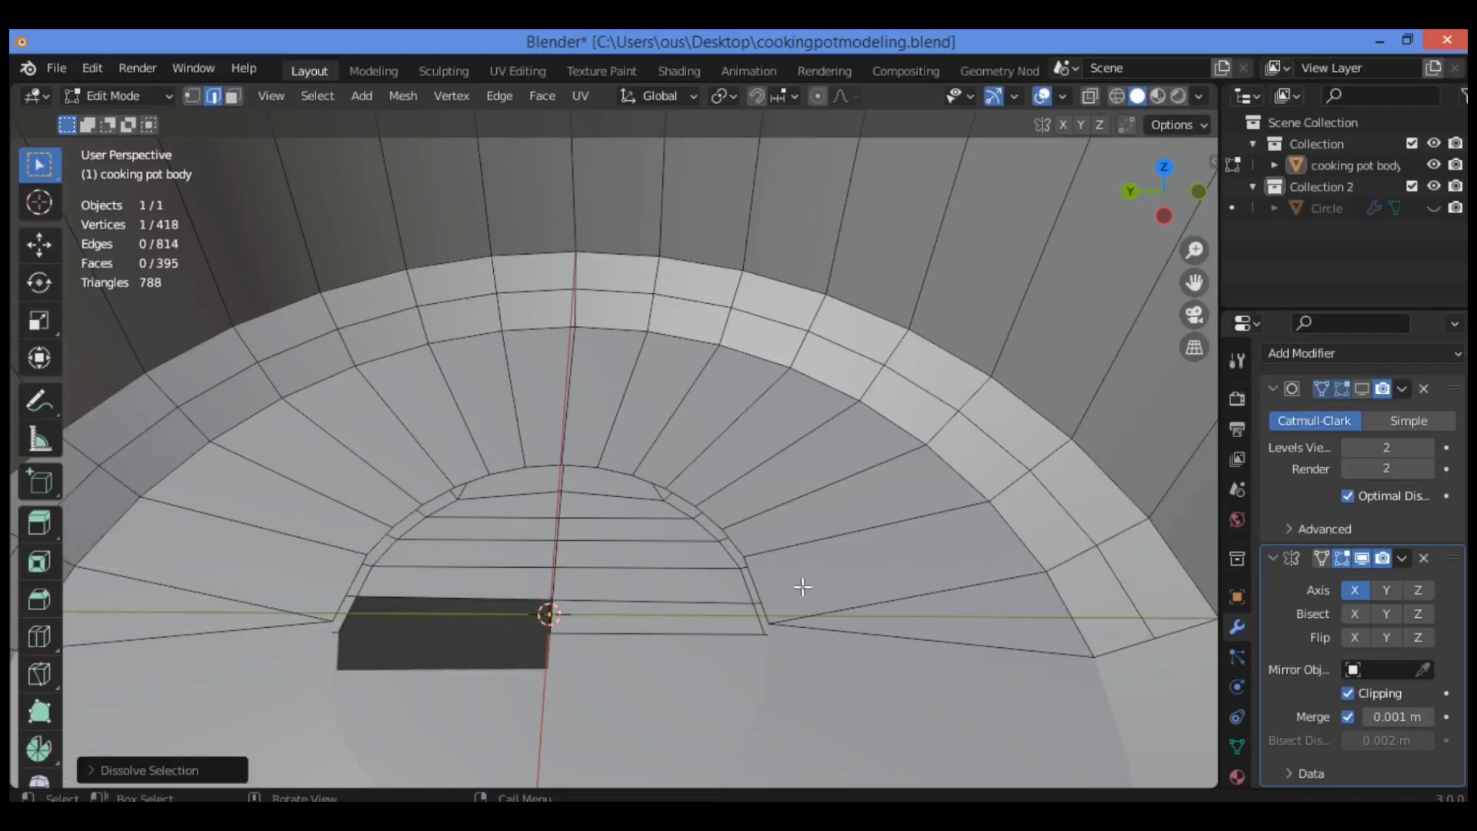
left_click(196, 92)
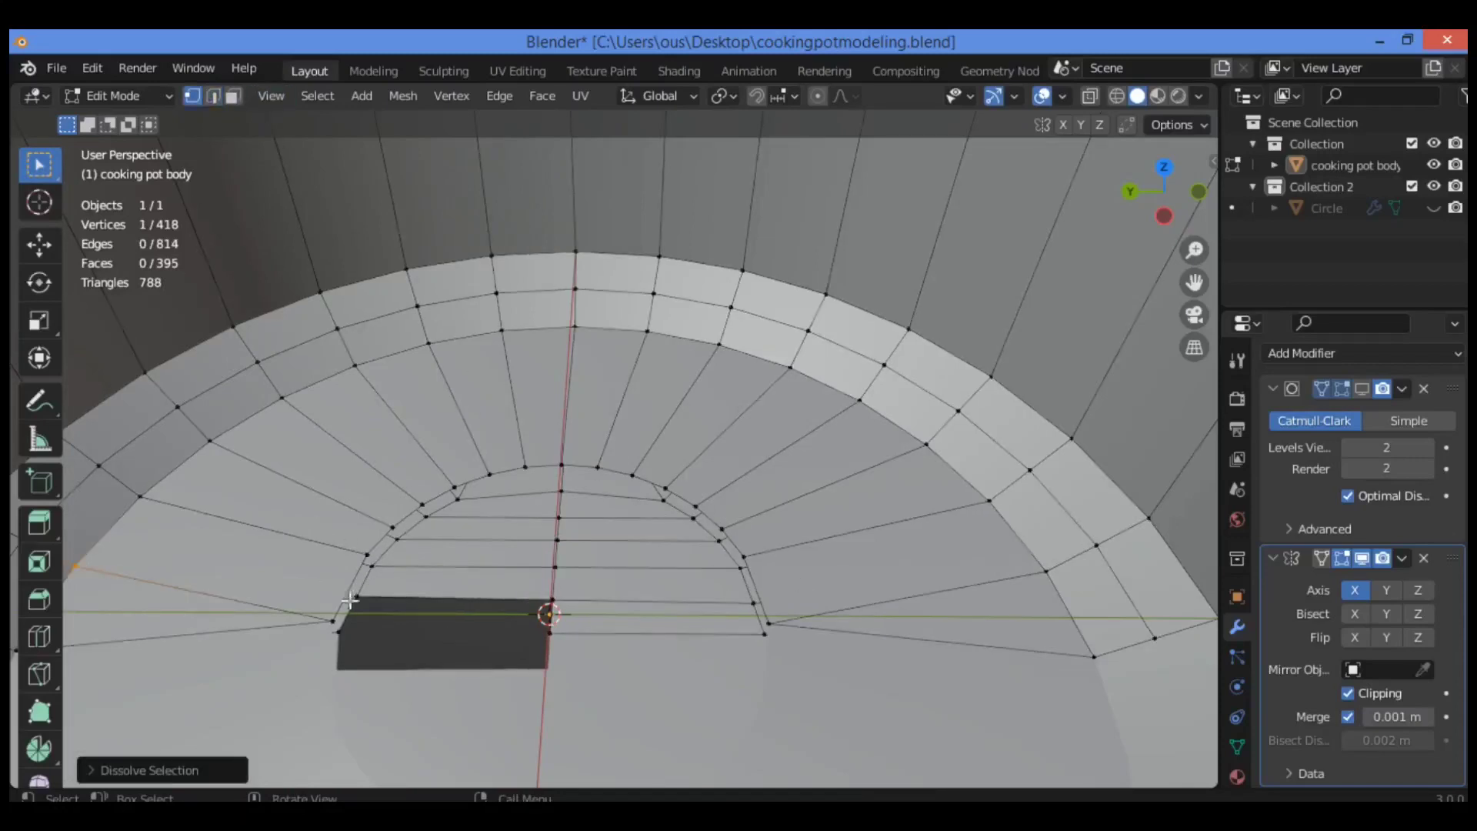
left_click(367, 554, "shift")
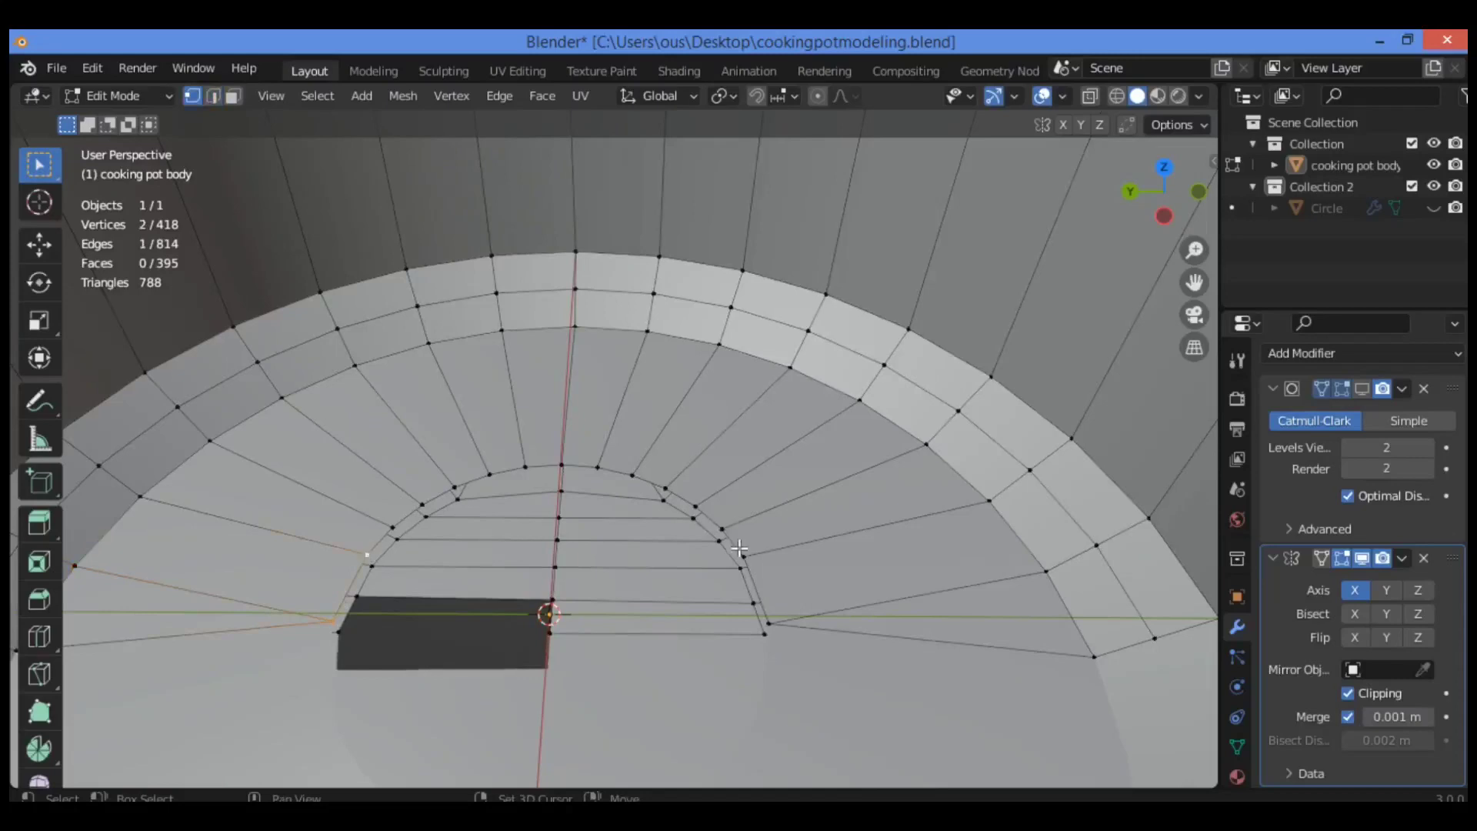
left_click(743, 555, "shift")
left_click(767, 623, "shift")
key("f")
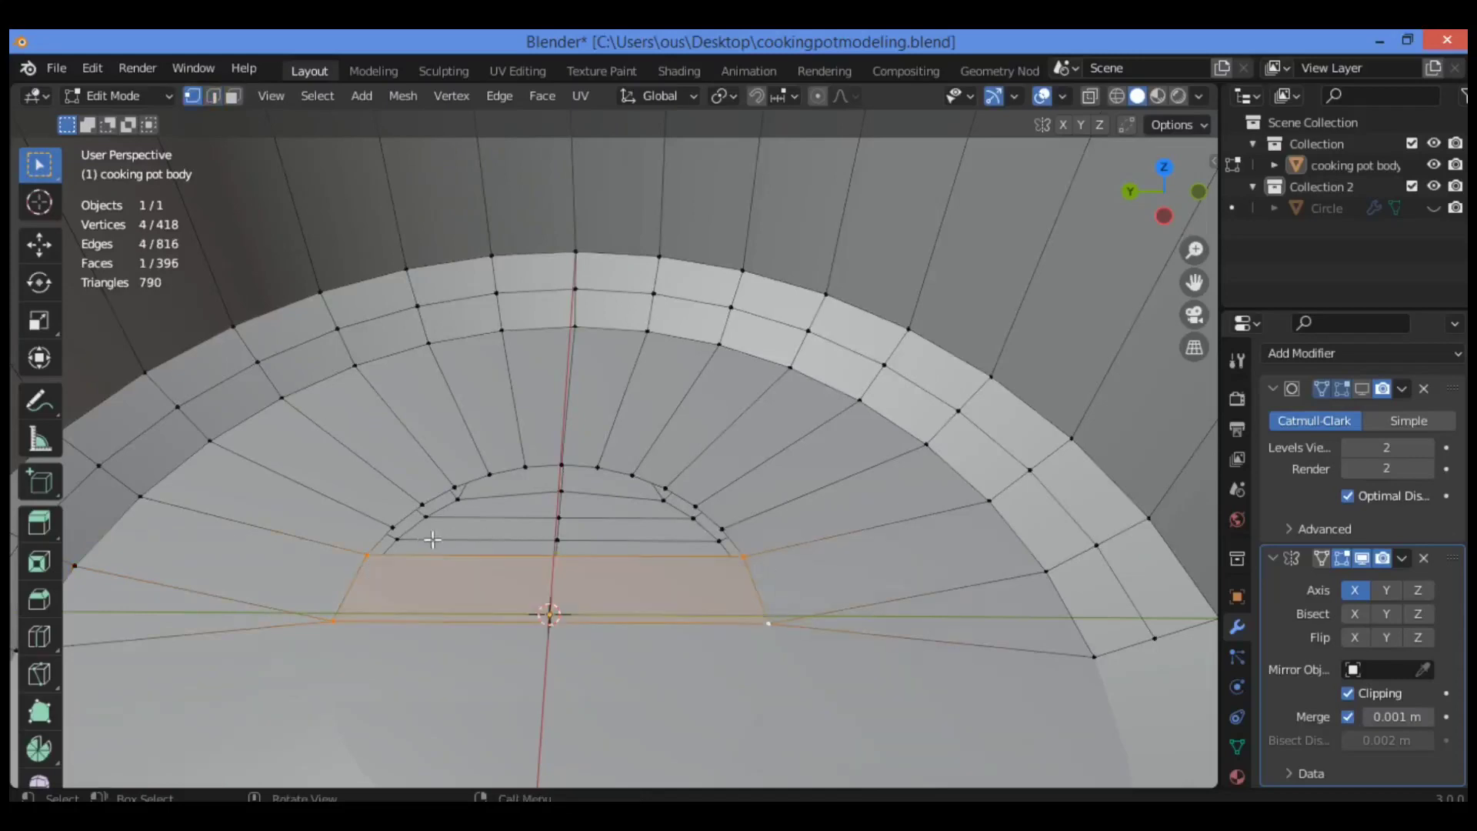
- Fill the second and third strips of the inner ring with four-sided faces between opposite vertex pairs, moving away from the mirror line
left_click(363, 549)
left_click(393, 527, "shift")
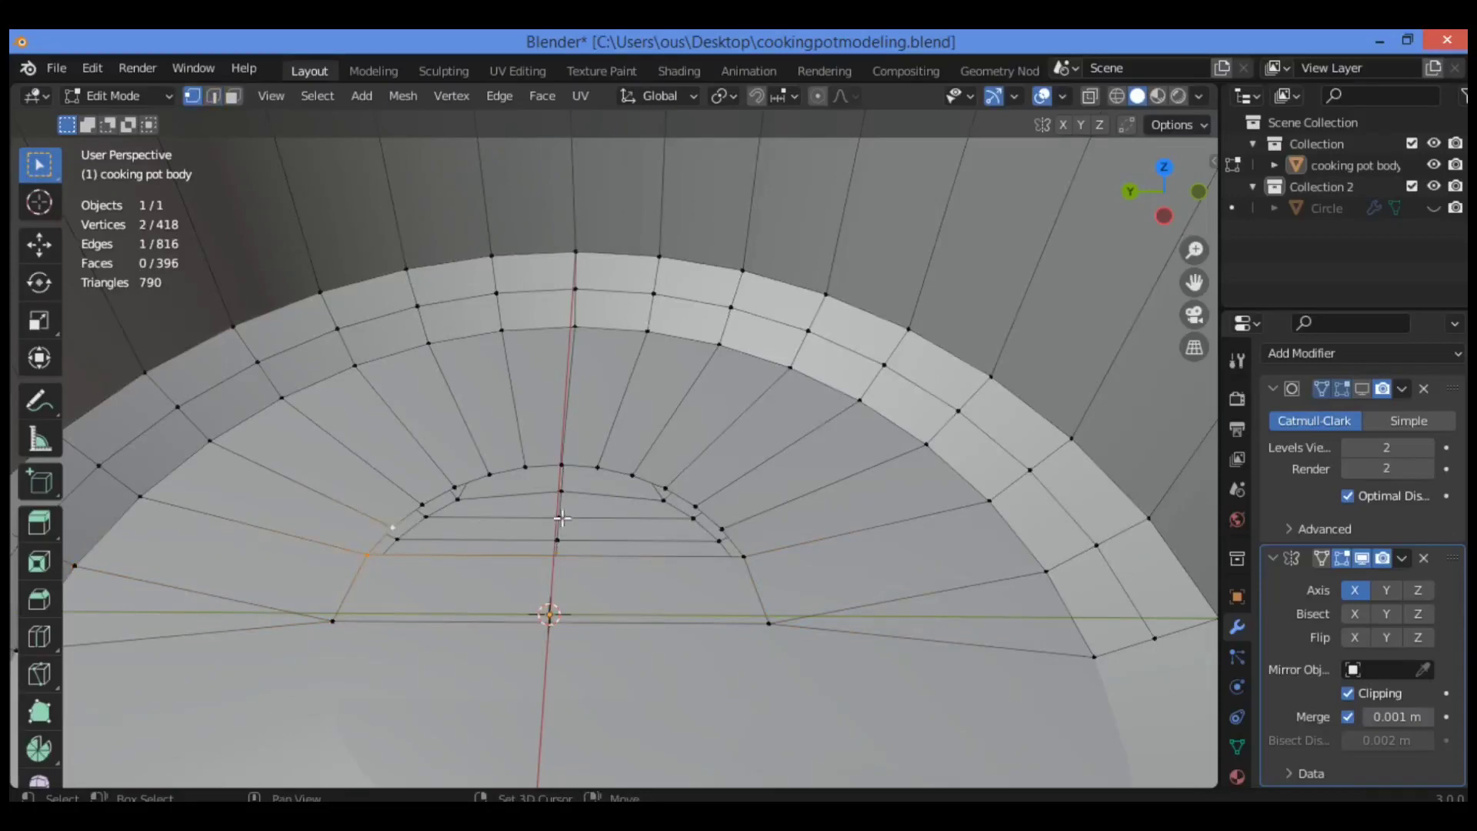
left_click(721, 528, "shift")
key("f")
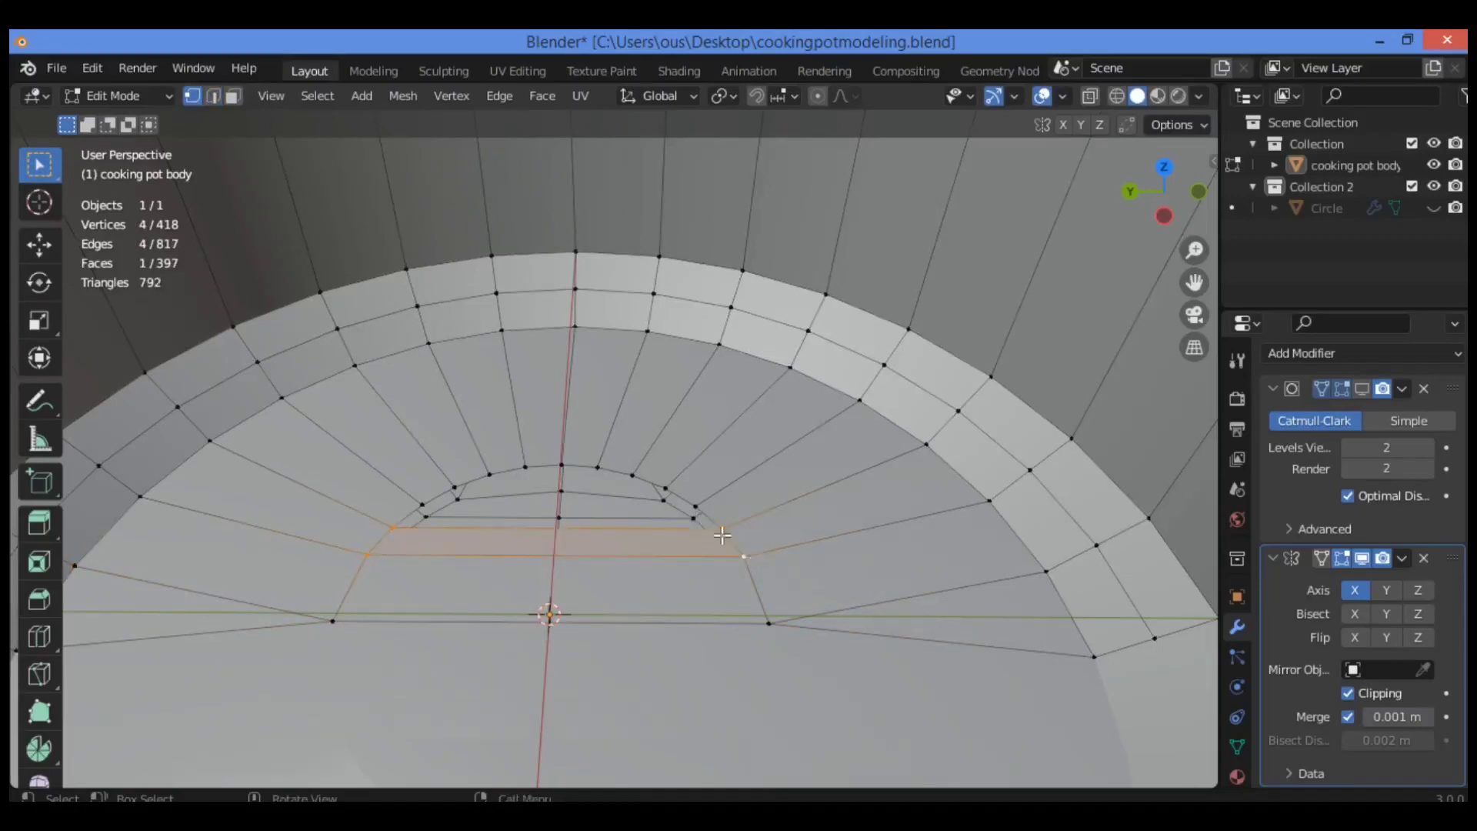
left_click(416, 503)
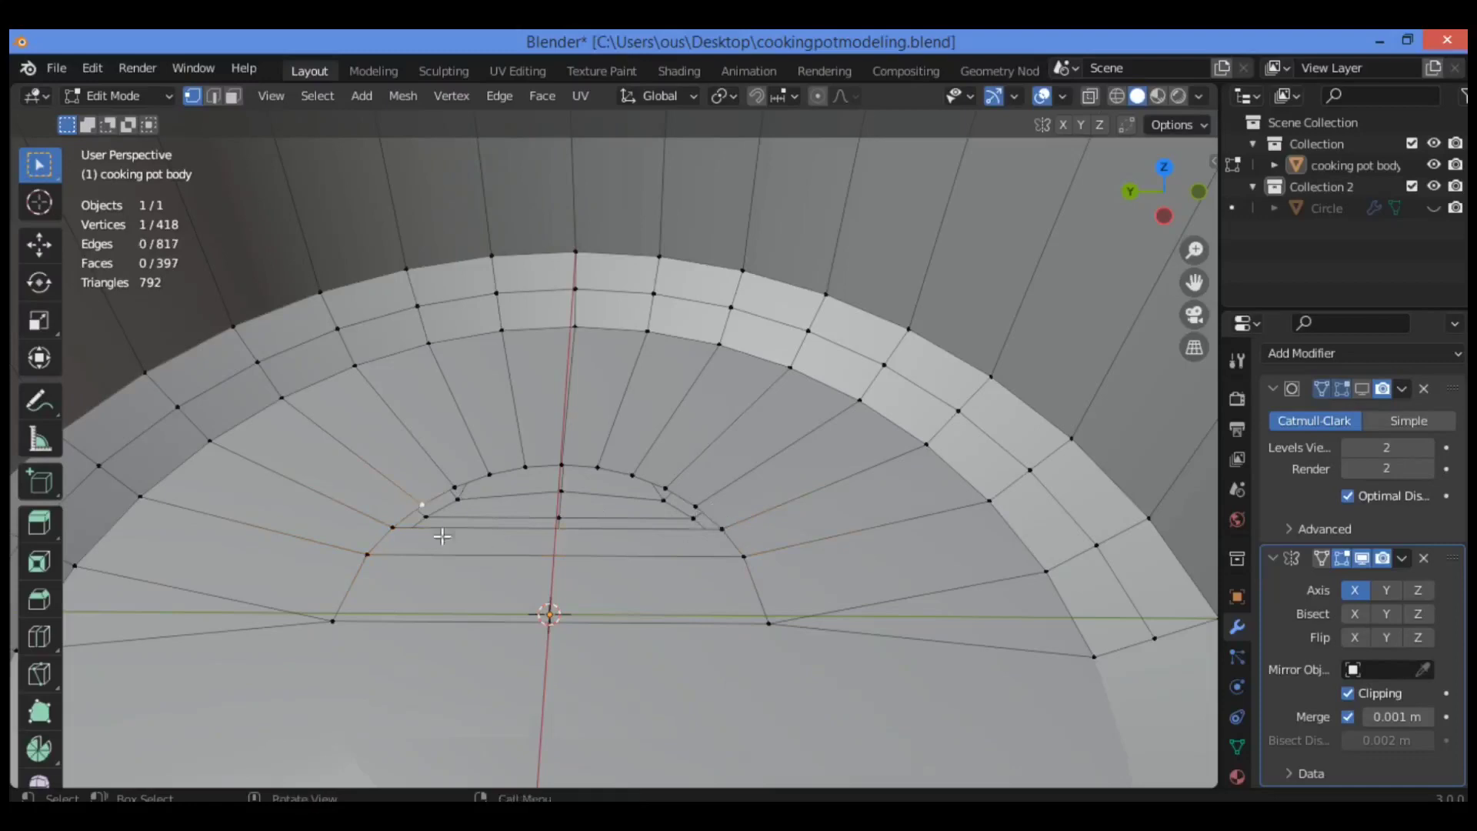
left_click(695, 507, "shift")
left_click(721, 529, "shift")
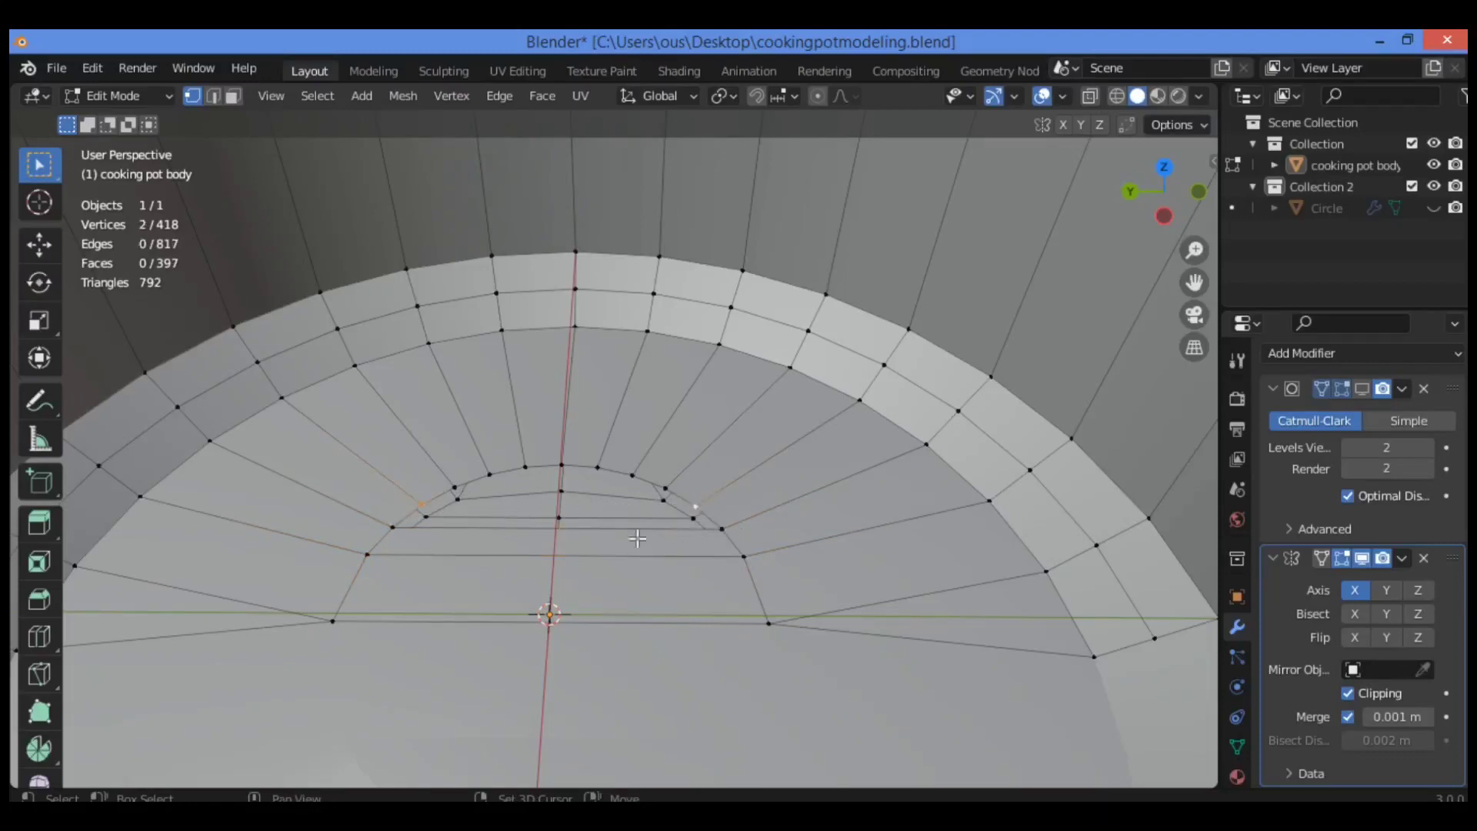
left_click(398, 526, "shift")
key("f")
- Fill the fourth and fifth strips of the inner ring with four-sided faces between the next opposite vertex pairs
left_click(453, 486)
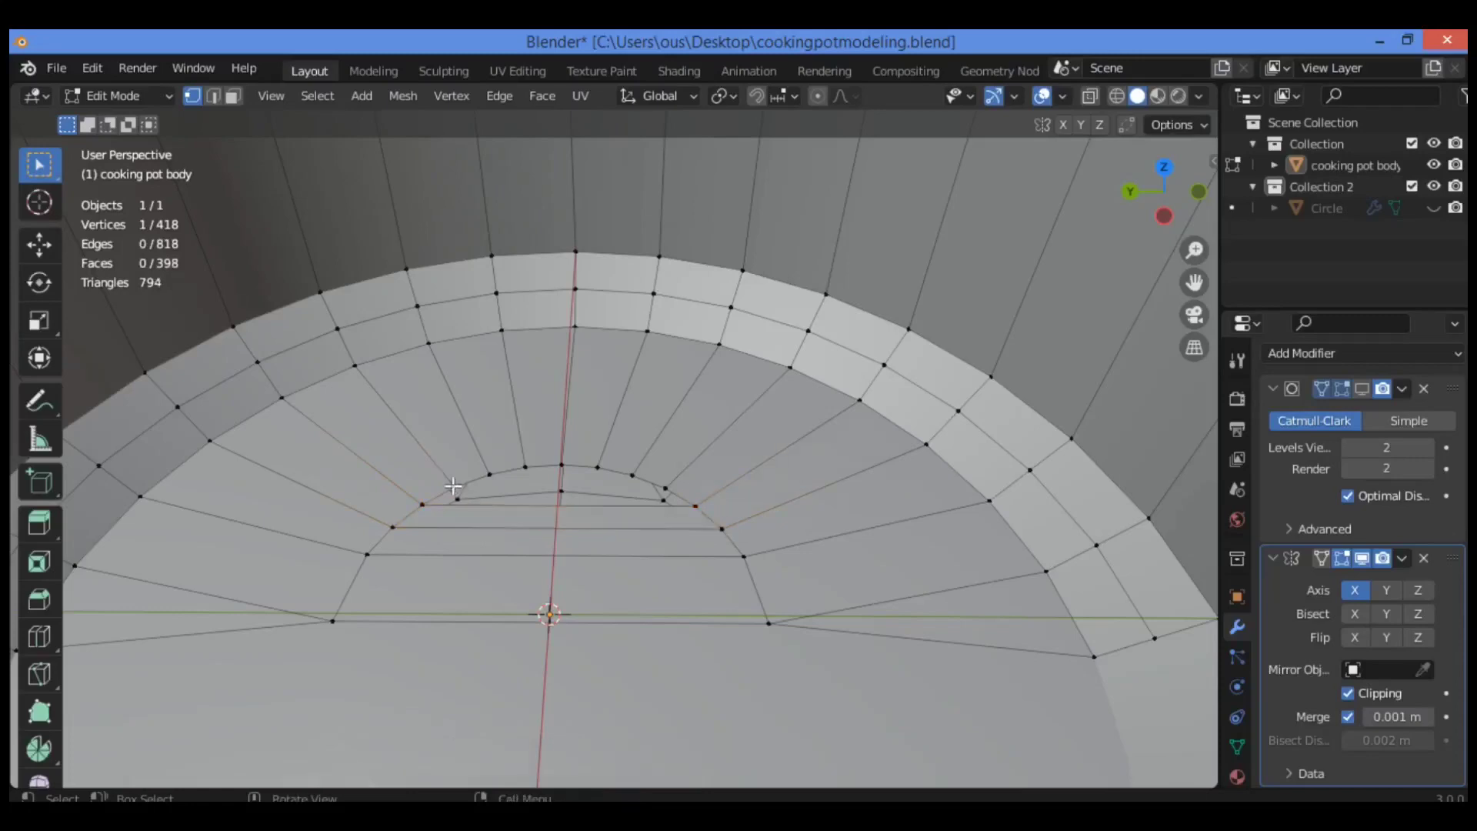
left_click(666, 488, "shift")
left_click(423, 502, "shift")
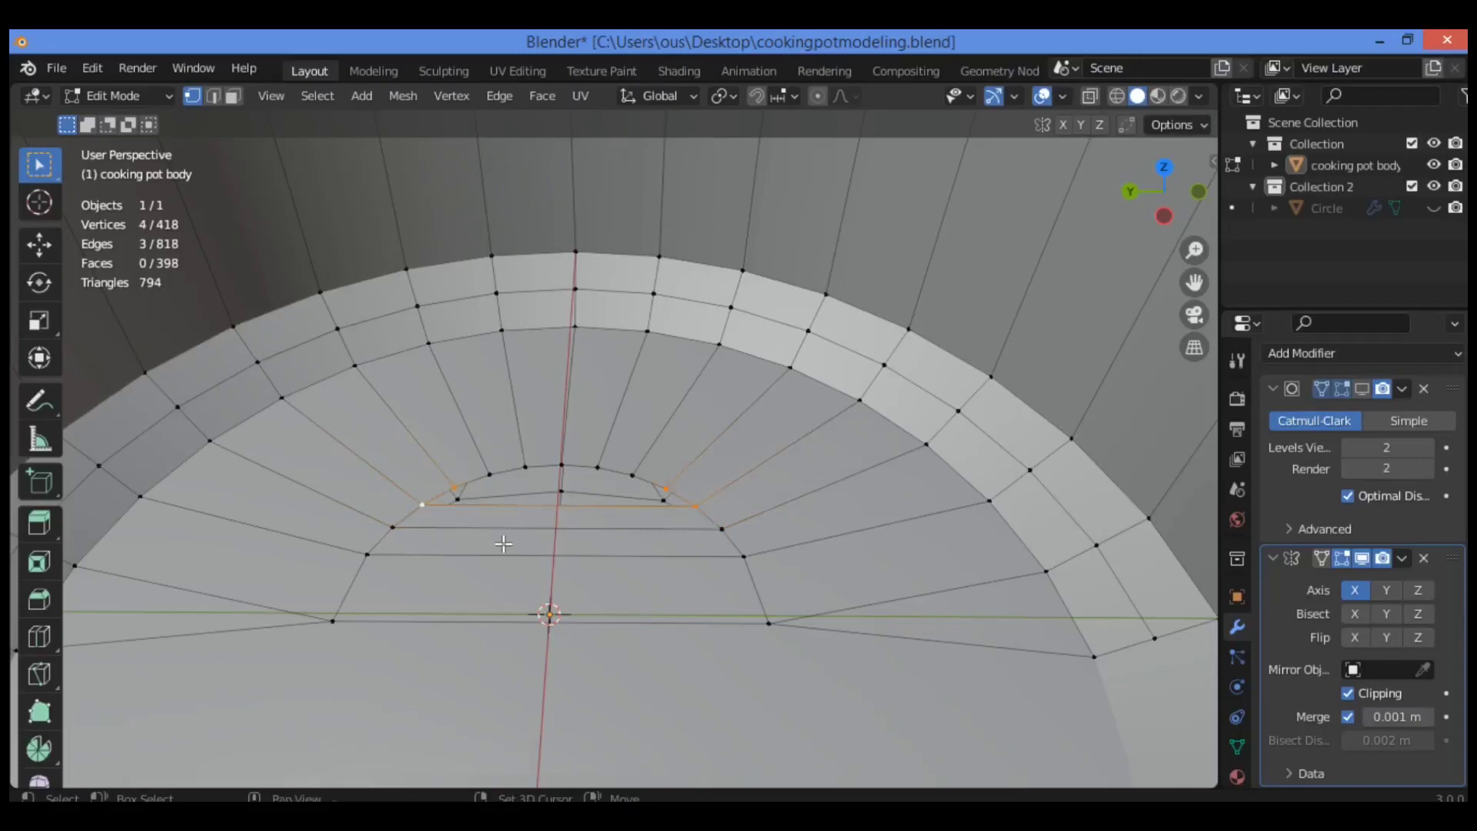
key("f")
left_click(460, 481)
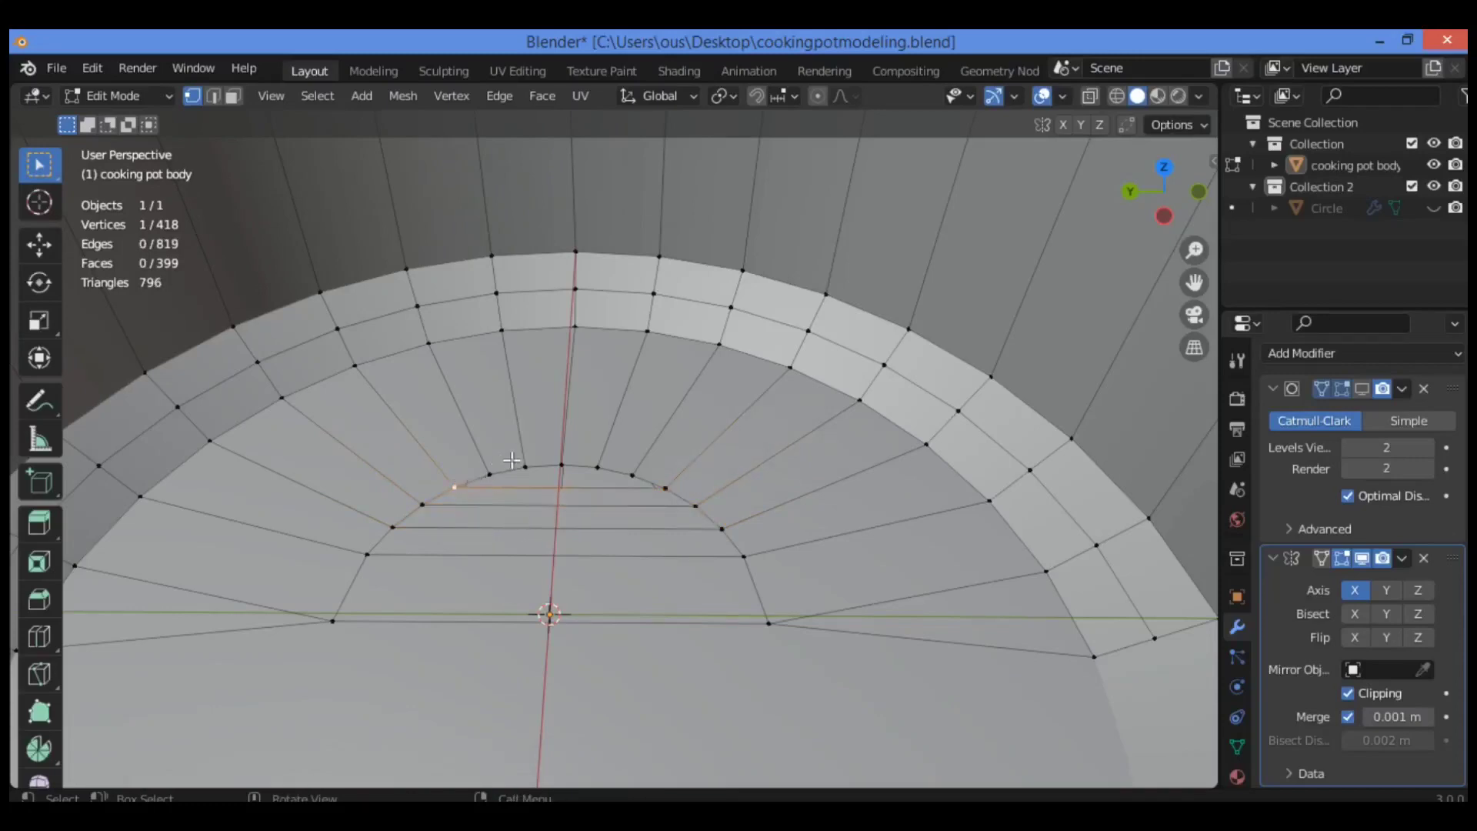
left_click(500, 473, "shift")
left_click(597, 467, "shift")
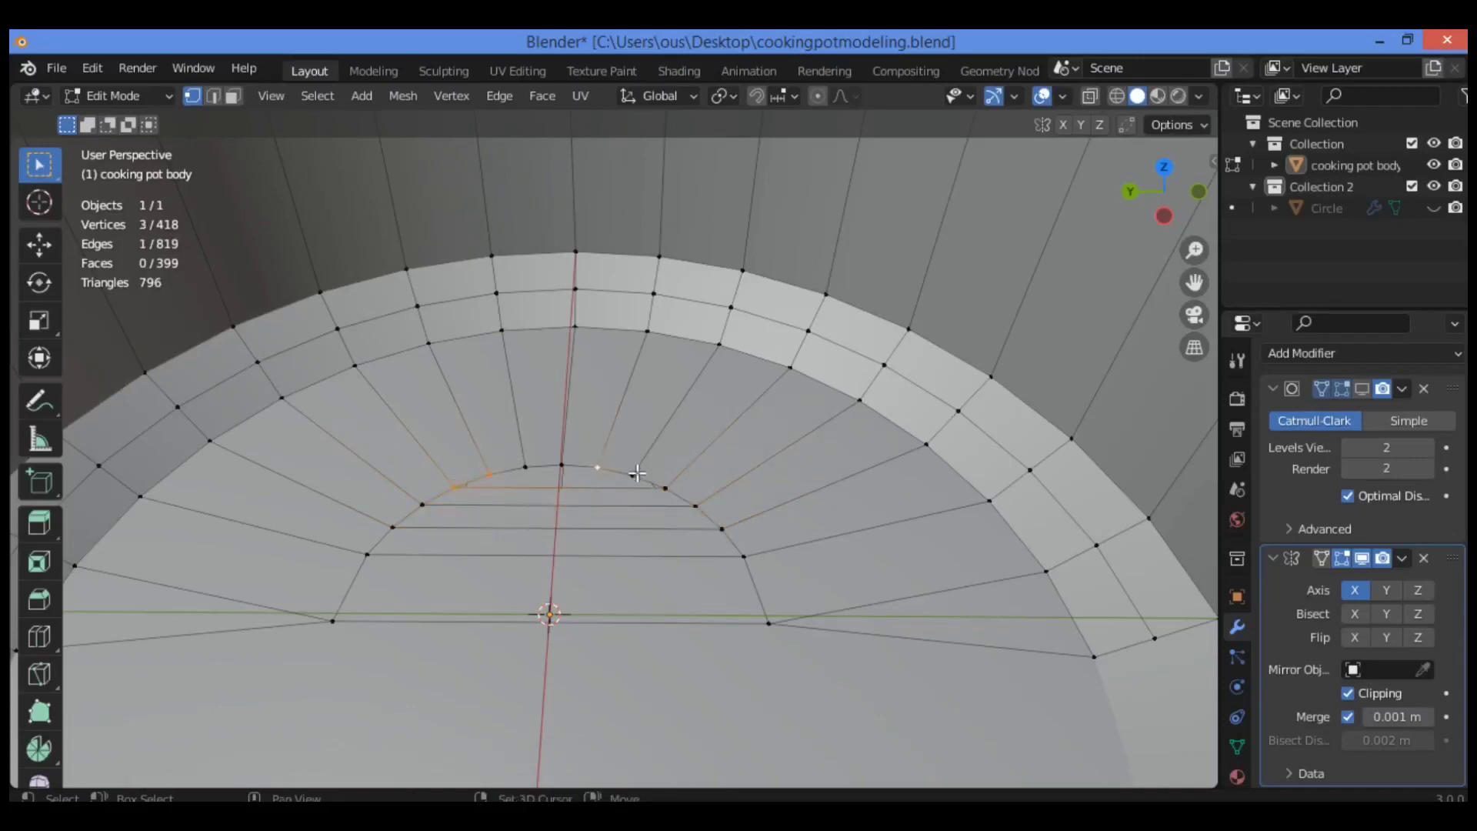
left_click(632, 475, "shift")
left_click(663, 486)
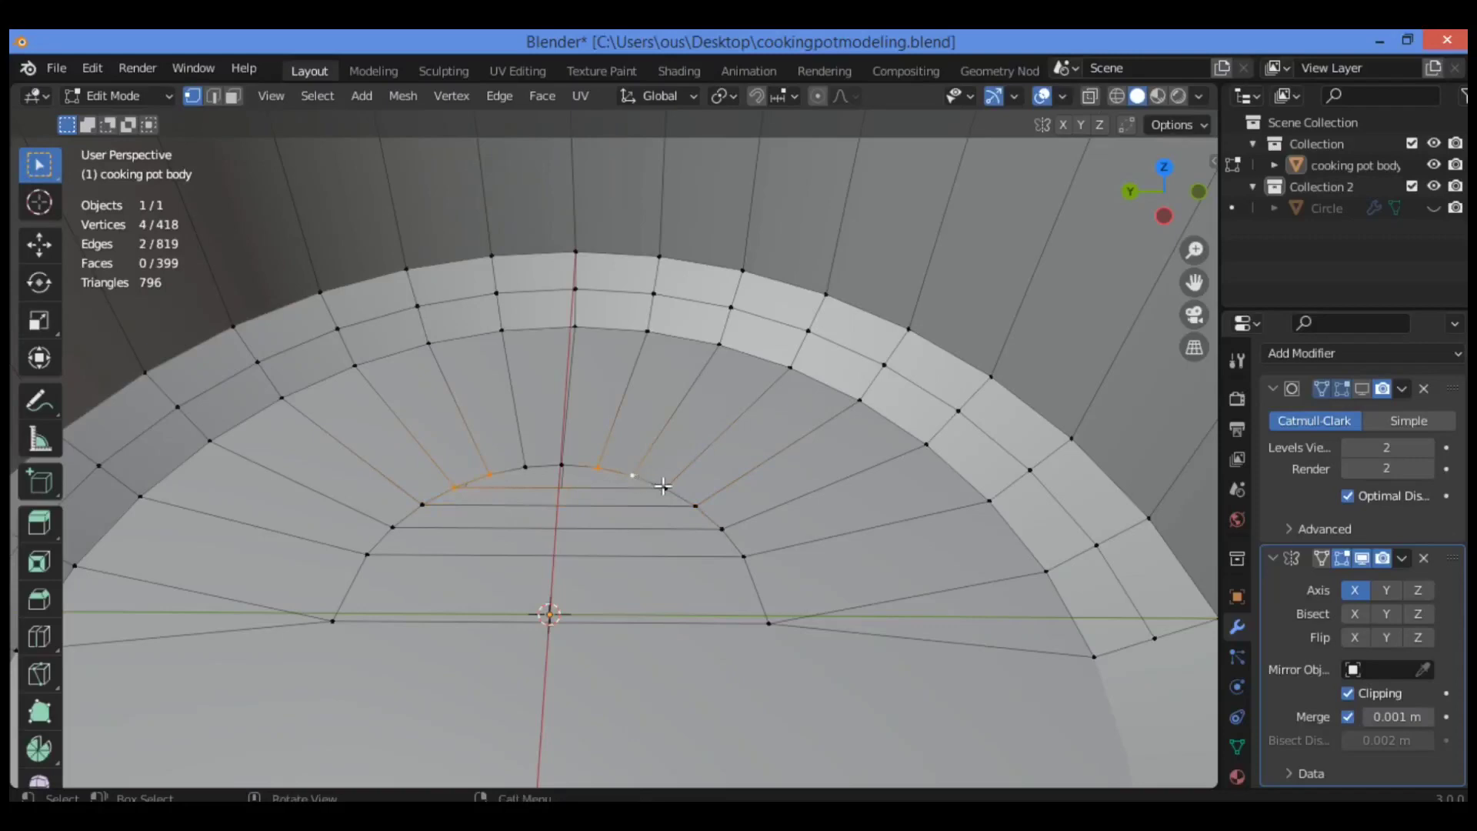
left_click(514, 496, "shift")
key("f")
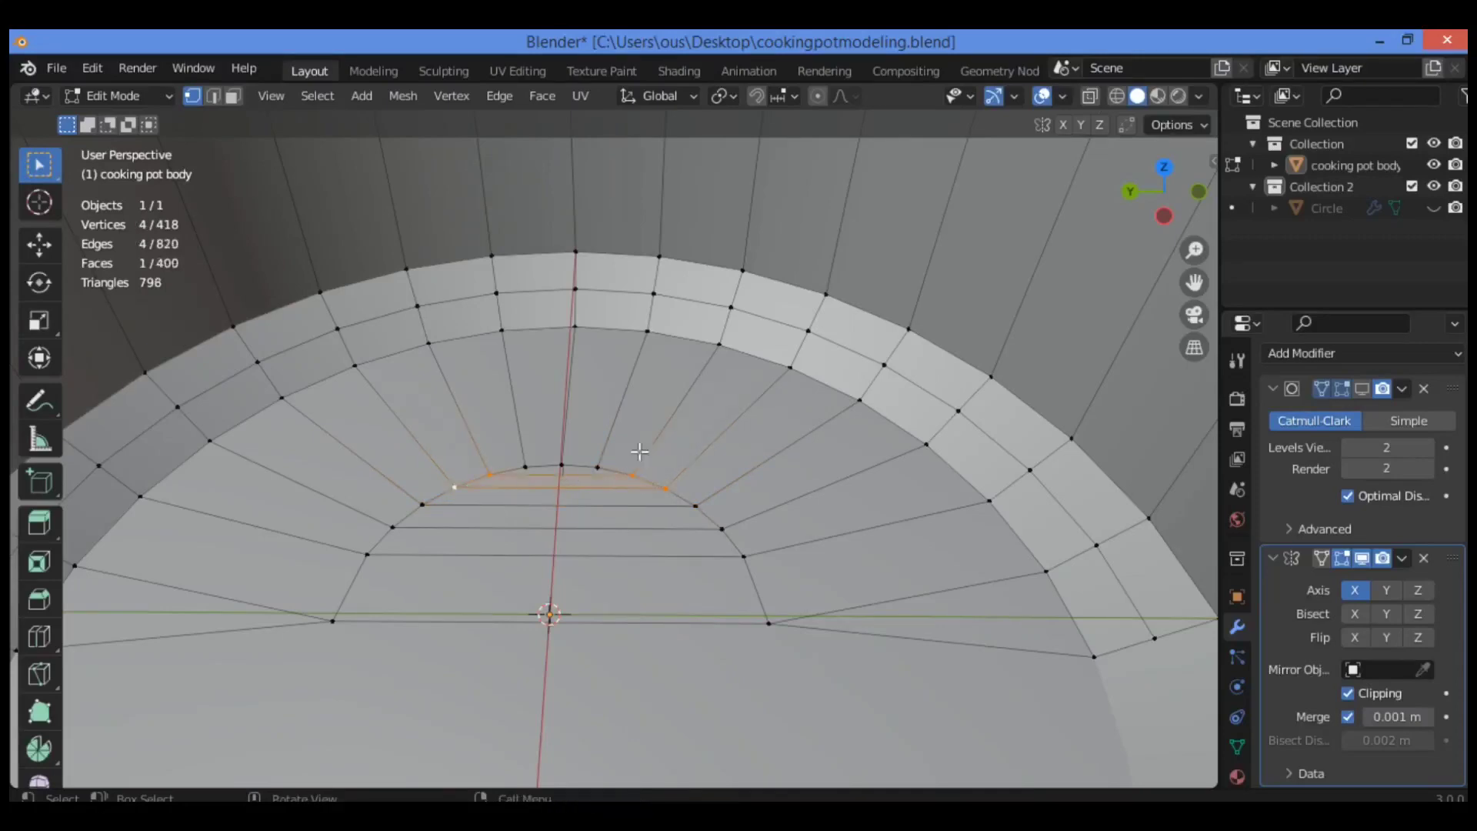
- Close the remaining end of the inner ring with a single face through its last five vertices
left_click(525, 464, "shift")
left_click(602, 467)
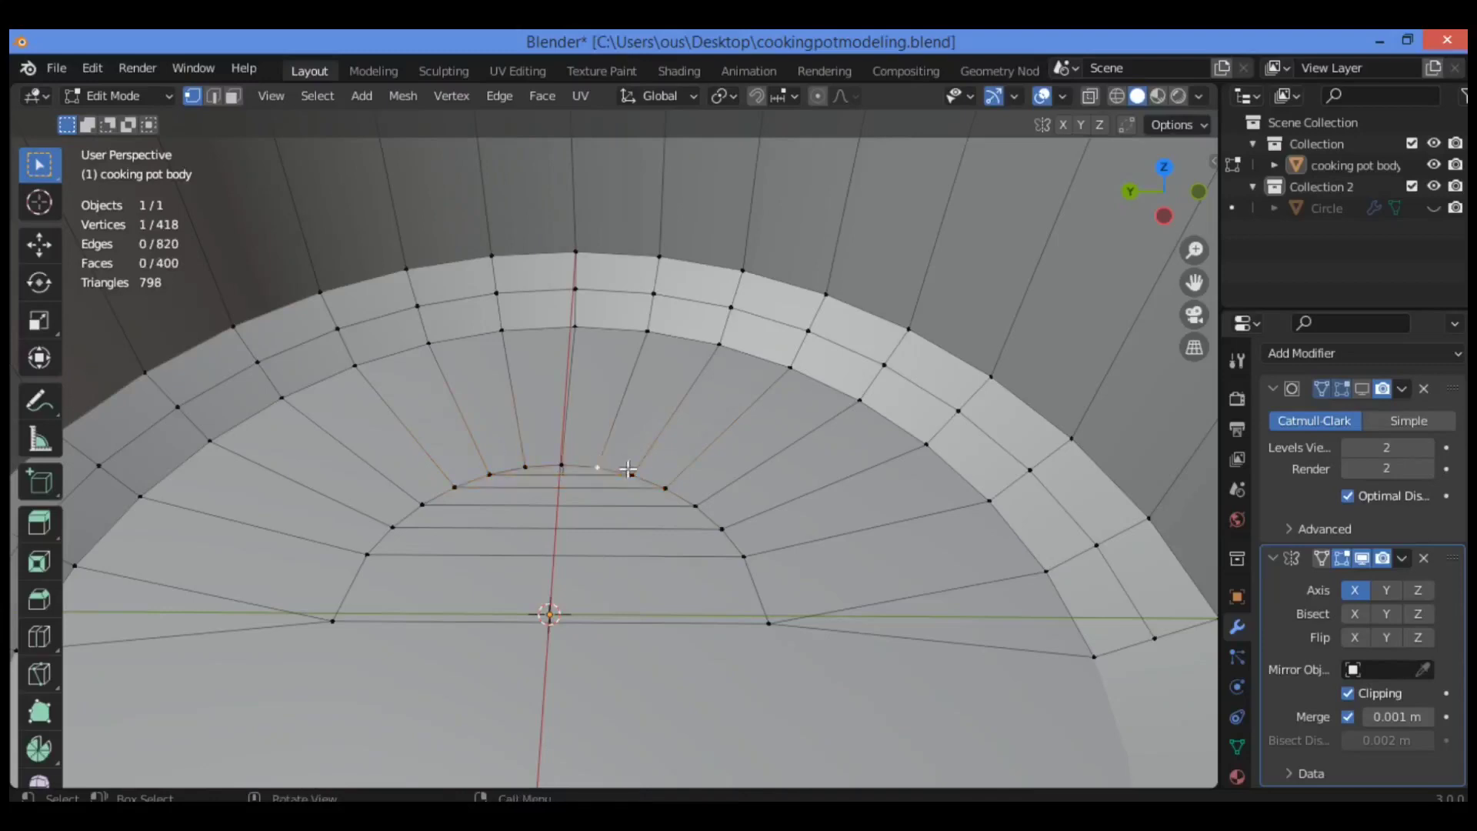
left_click(562, 463, "shift")
key("f")
- In top view, knife-cut a straight line along the X axis from the inner ring's outermost vertex to the centre point on the mirror line
key("KP_7")
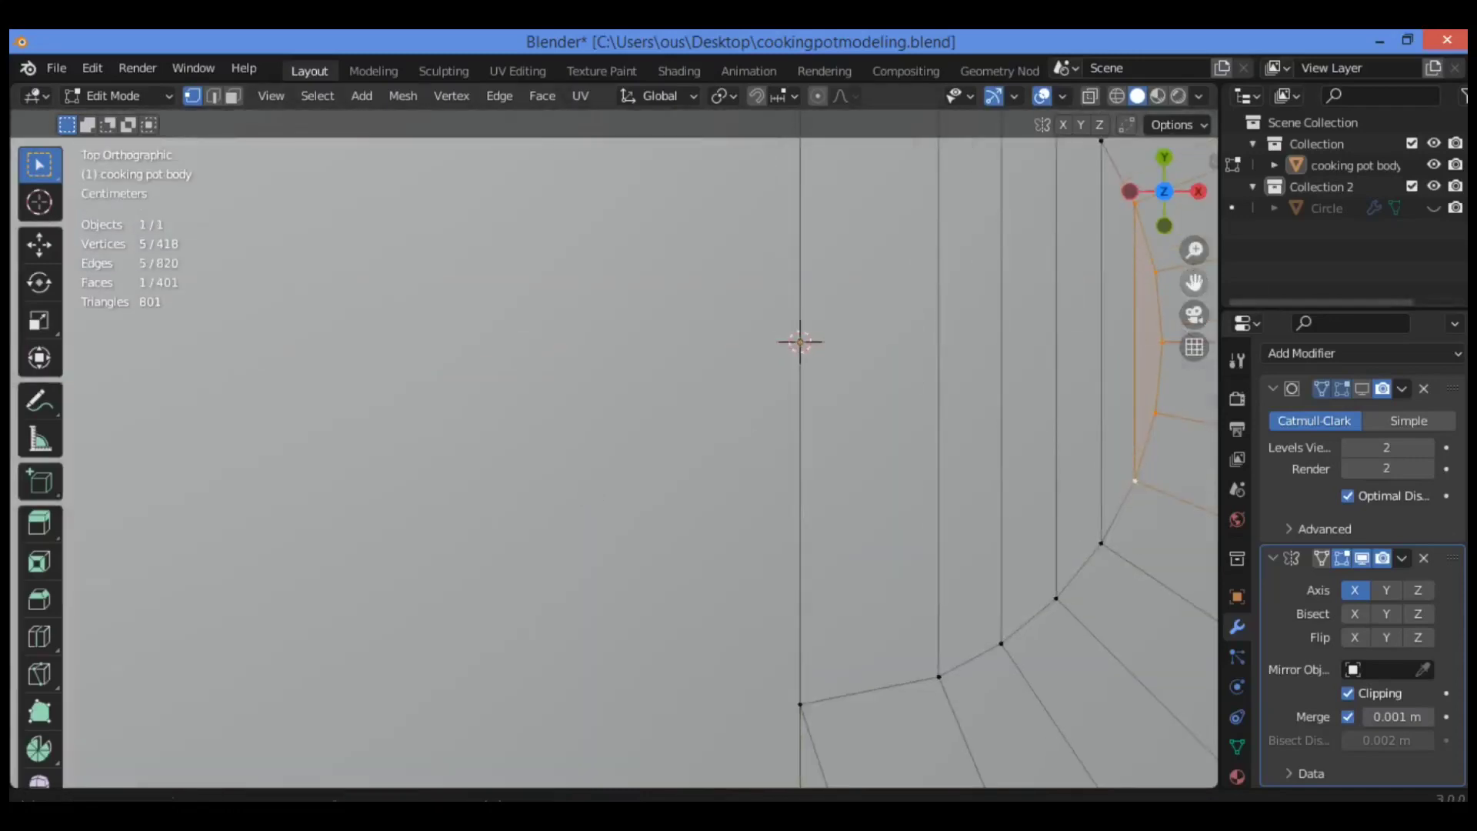
left_click_drag(1194, 283, 639, 287)
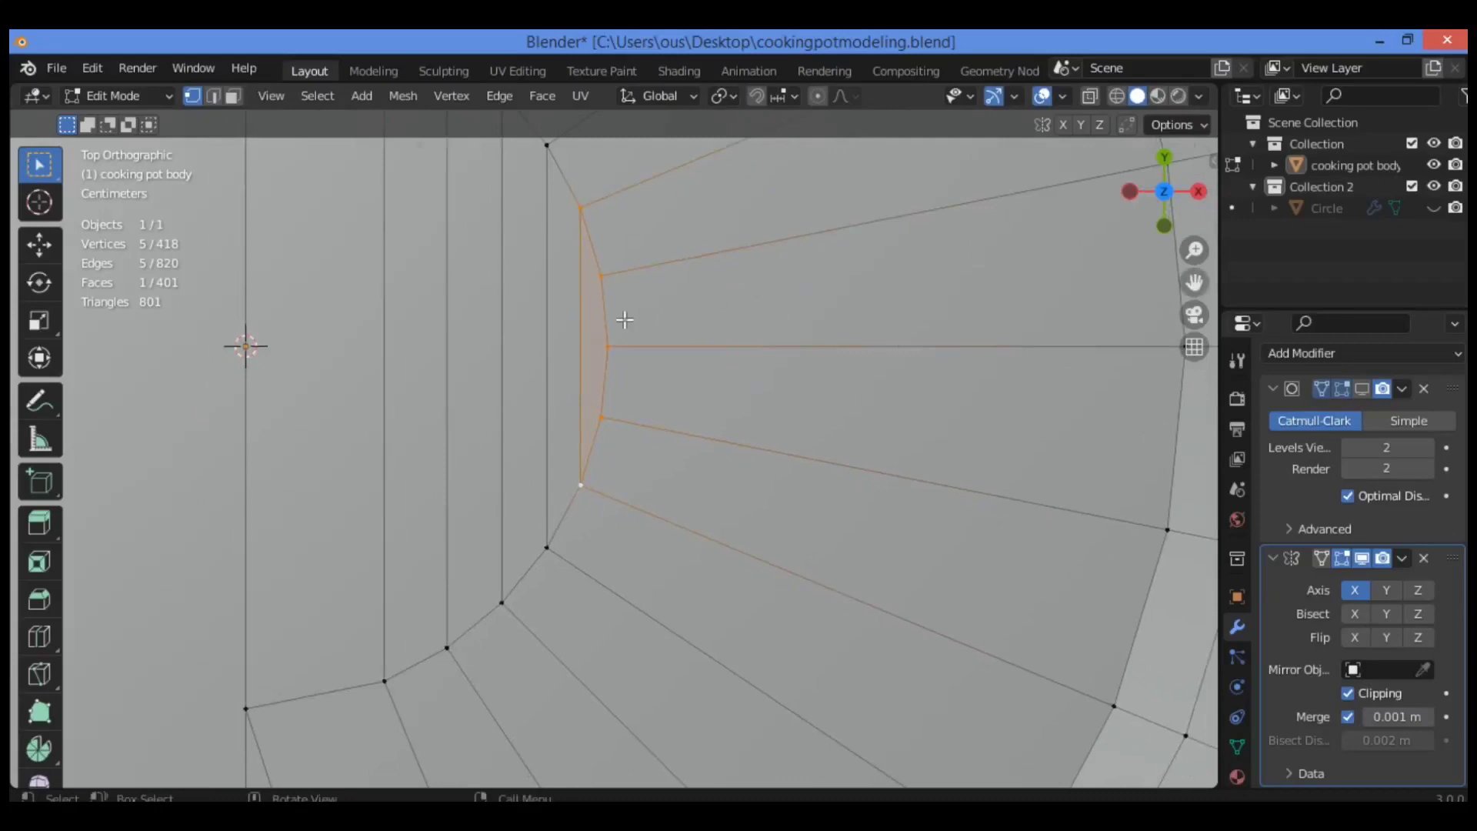
key("k")
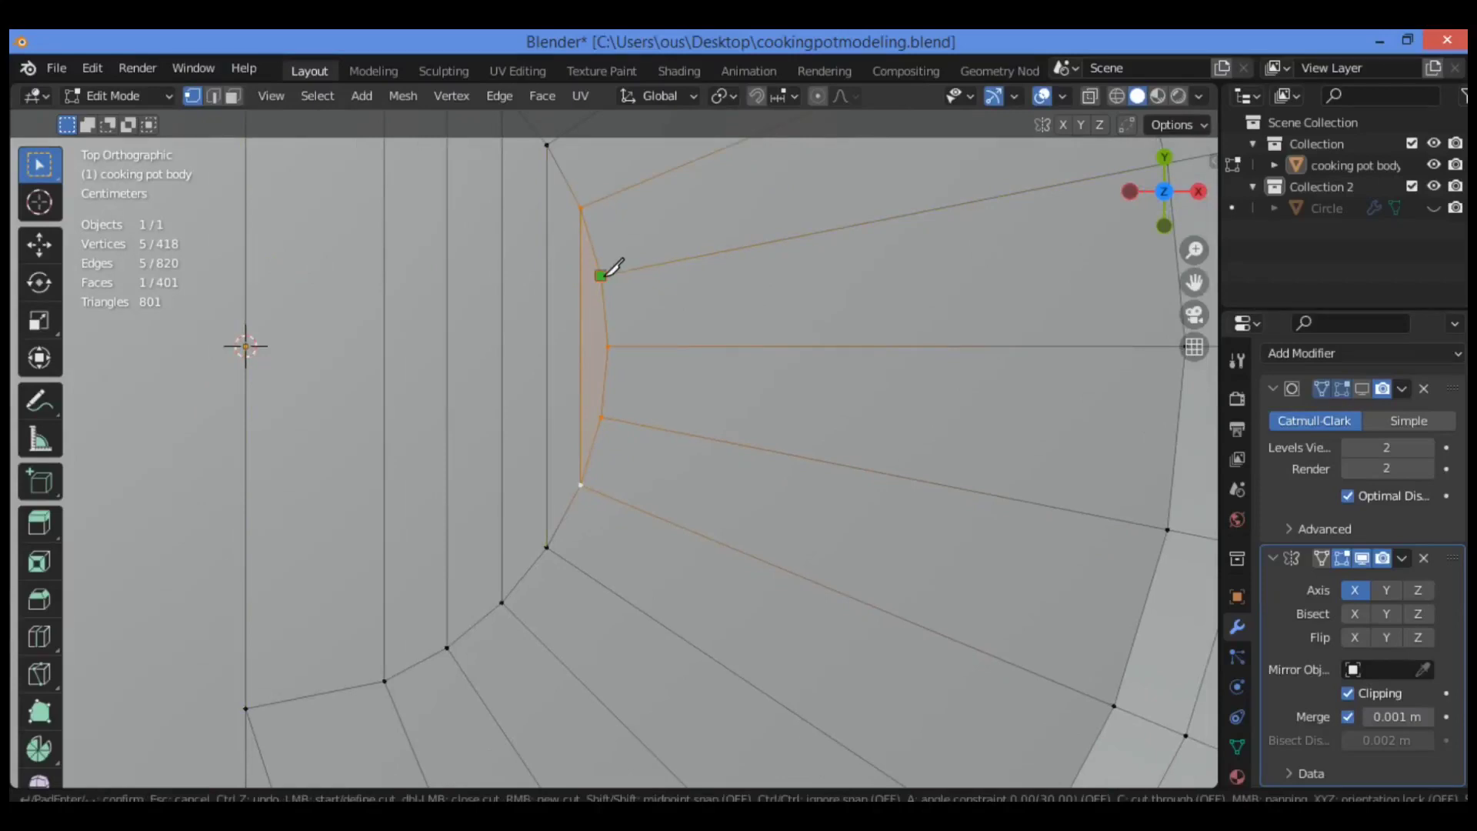
left_click(608, 347)
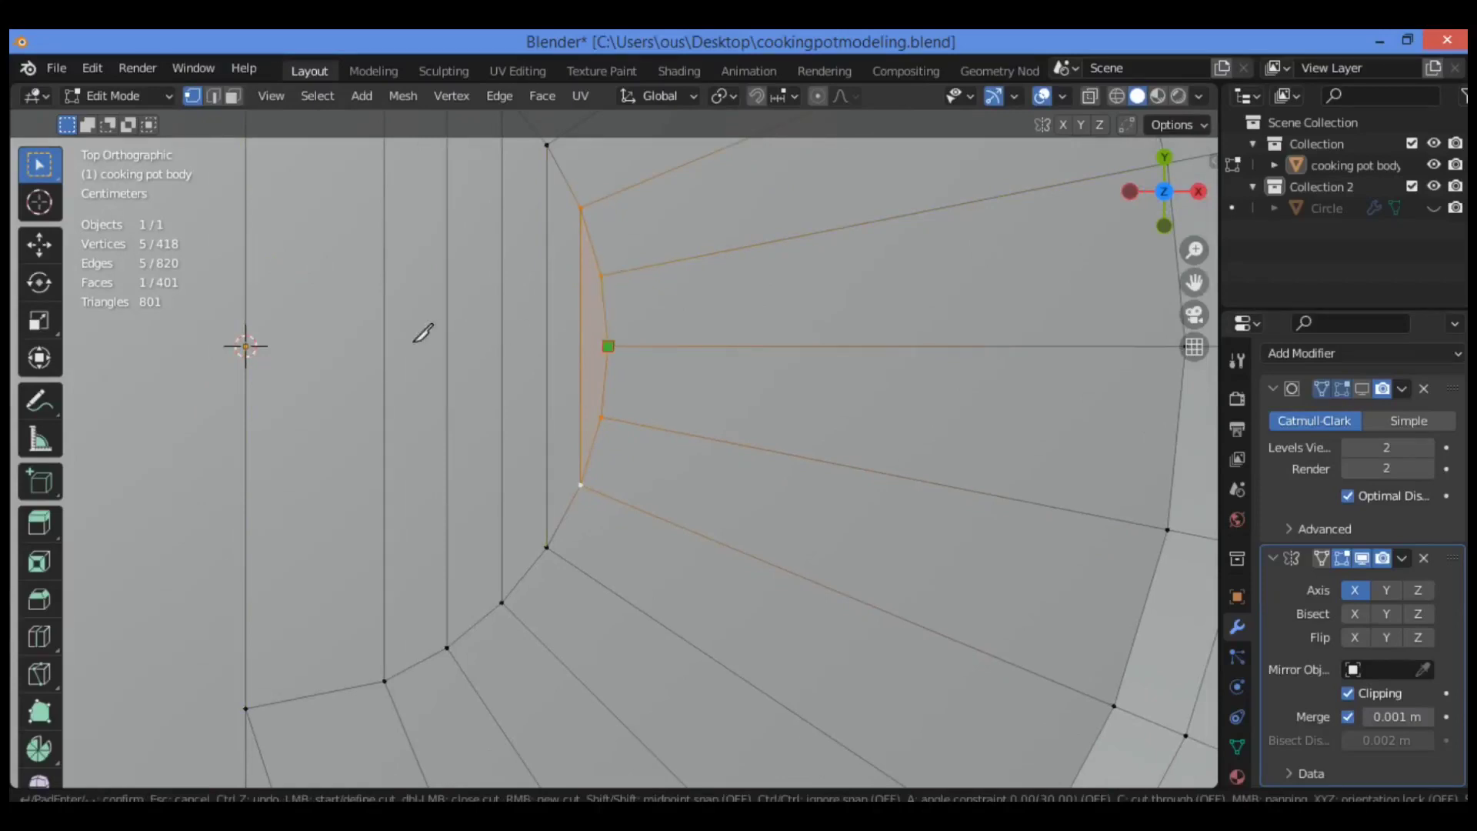
left_click(246, 347)
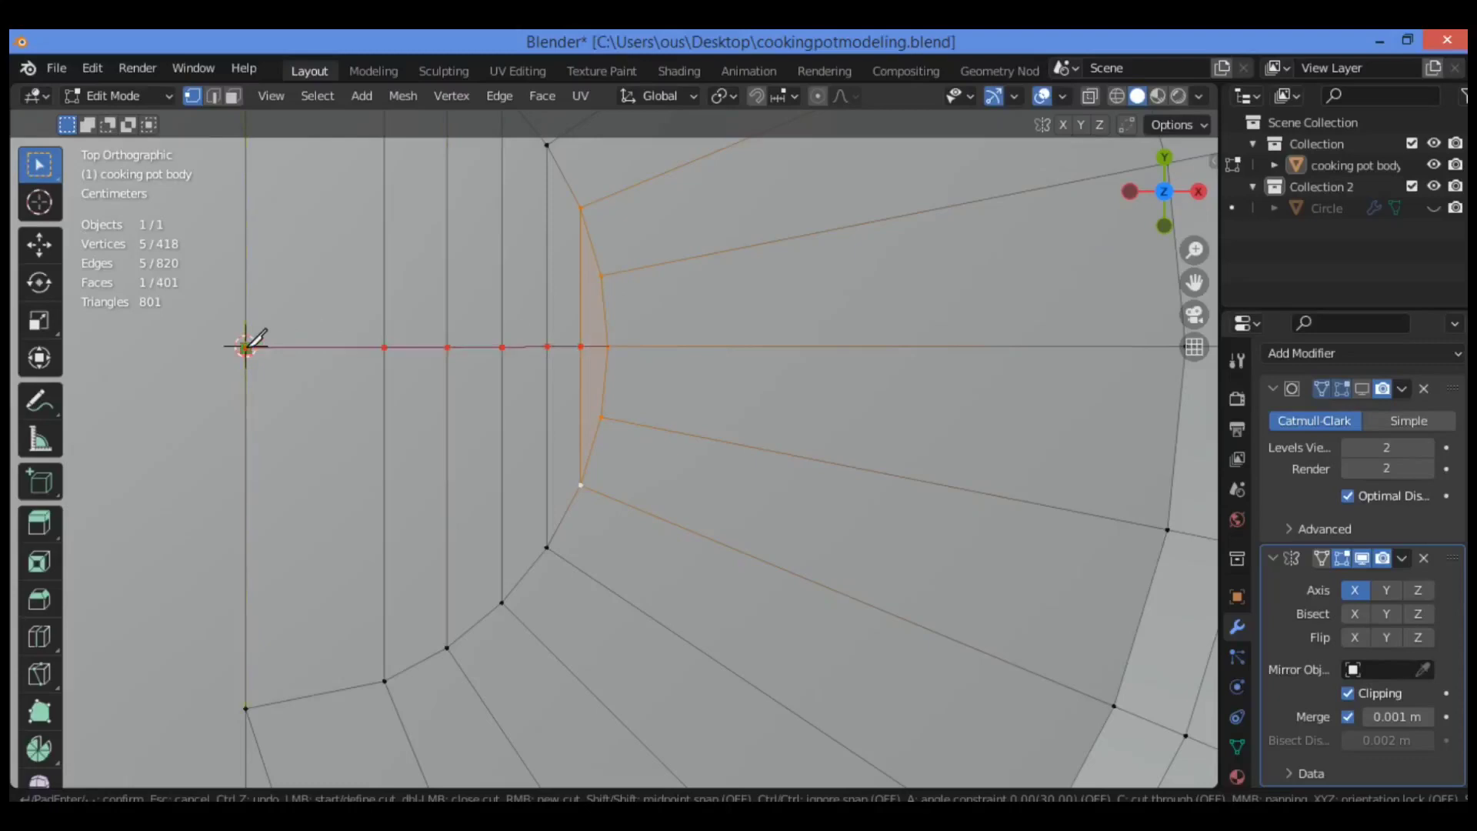
key("Return")
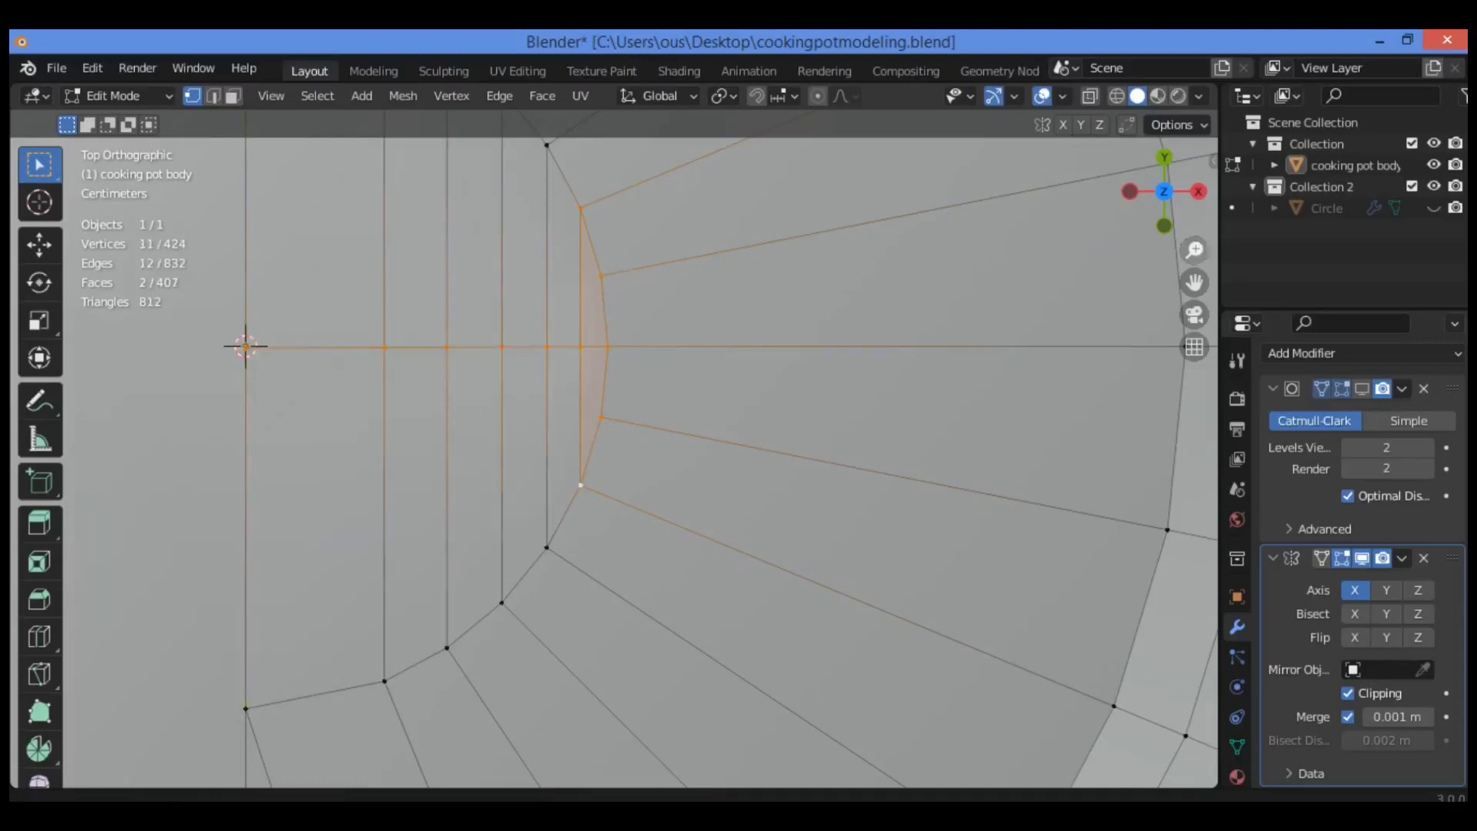
- Knife-cut from the floor-edge vertex beside the mirror line on the negative Y side, through the inner ring's first segment, straight across to its opposite segment
left_click_drag(1200, 248, 1200, 308)
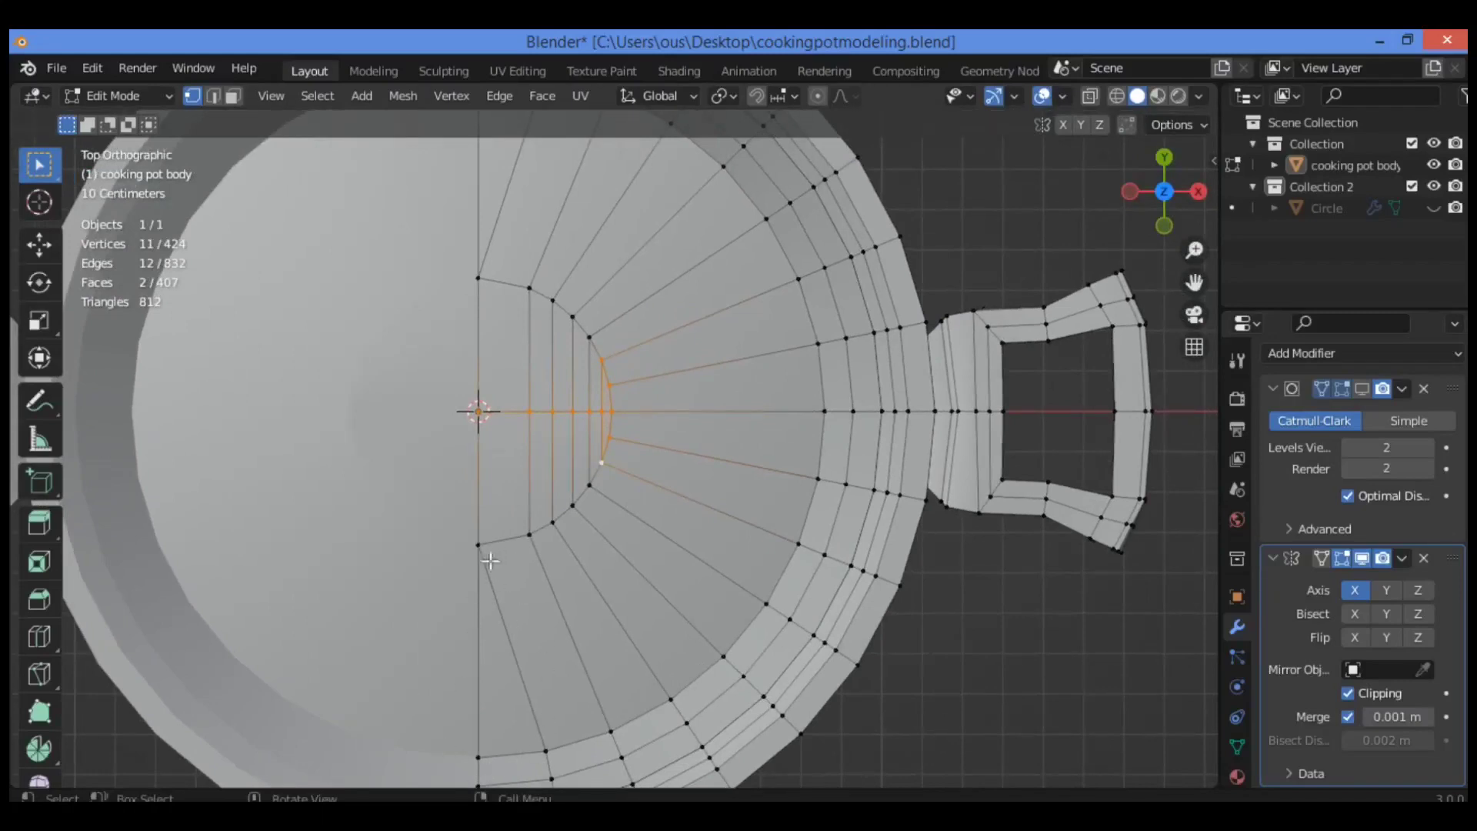
key("k")
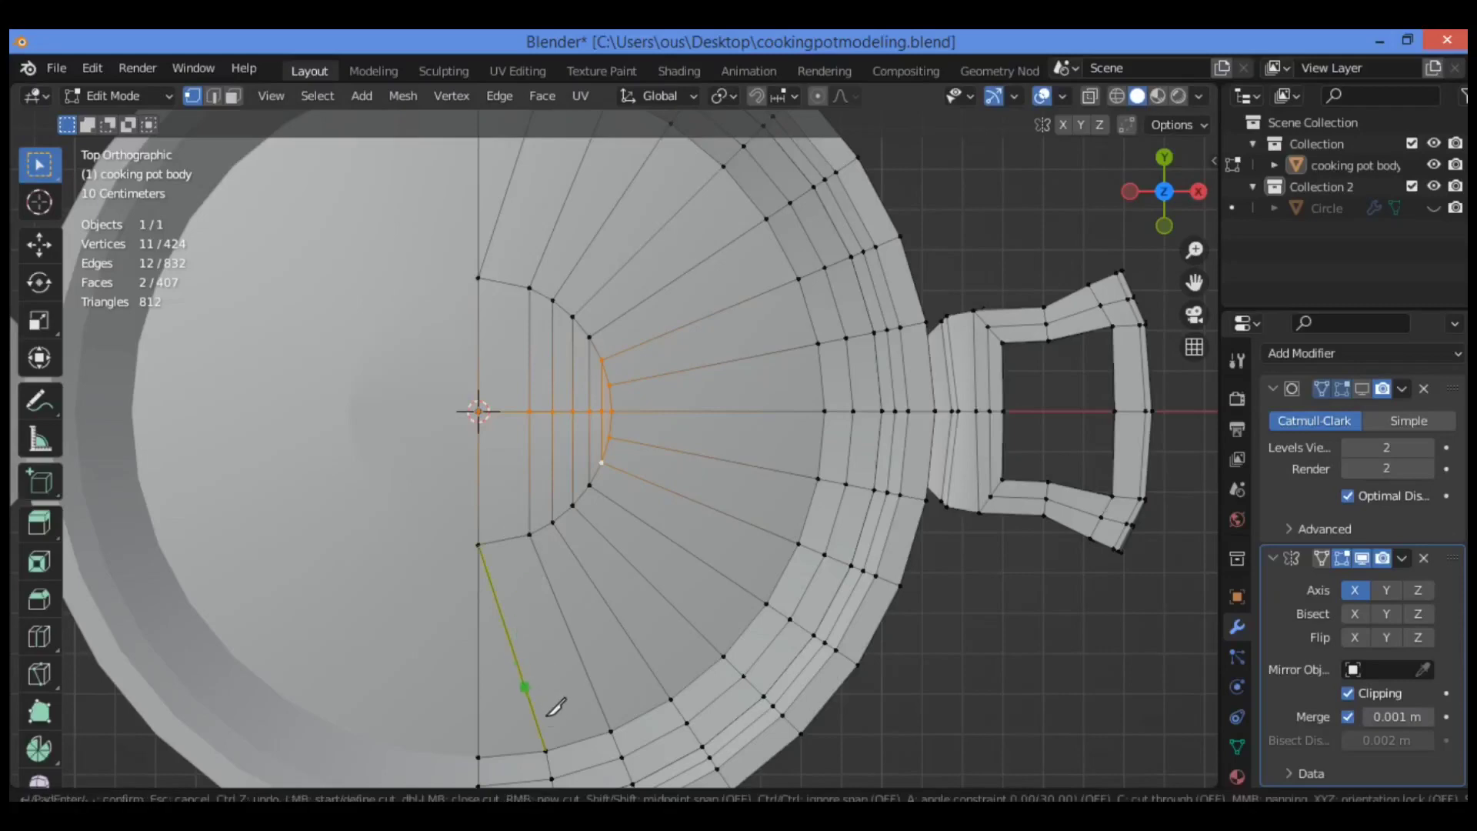
left_click(545, 750)
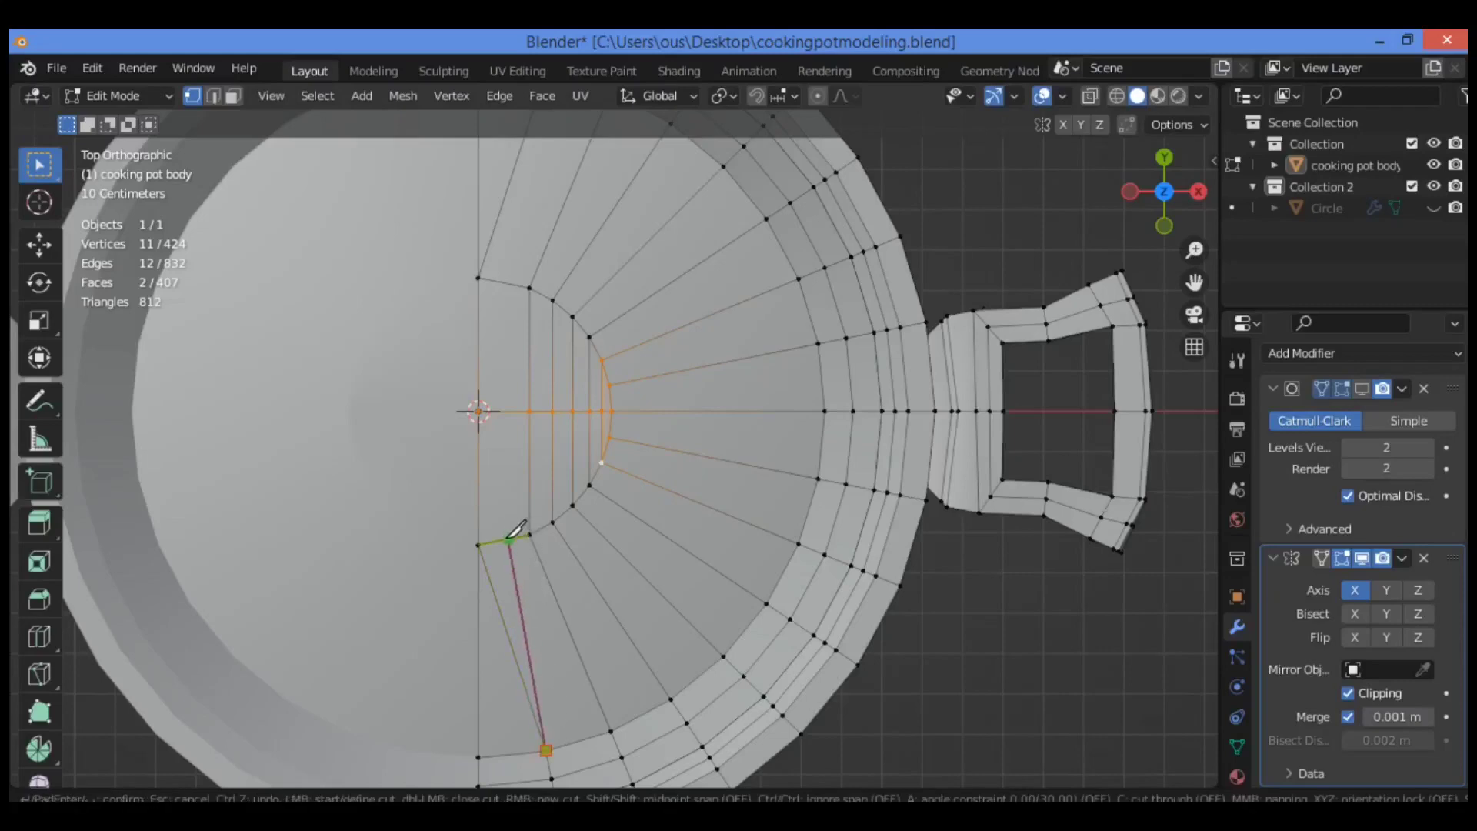
left_click(503, 540)
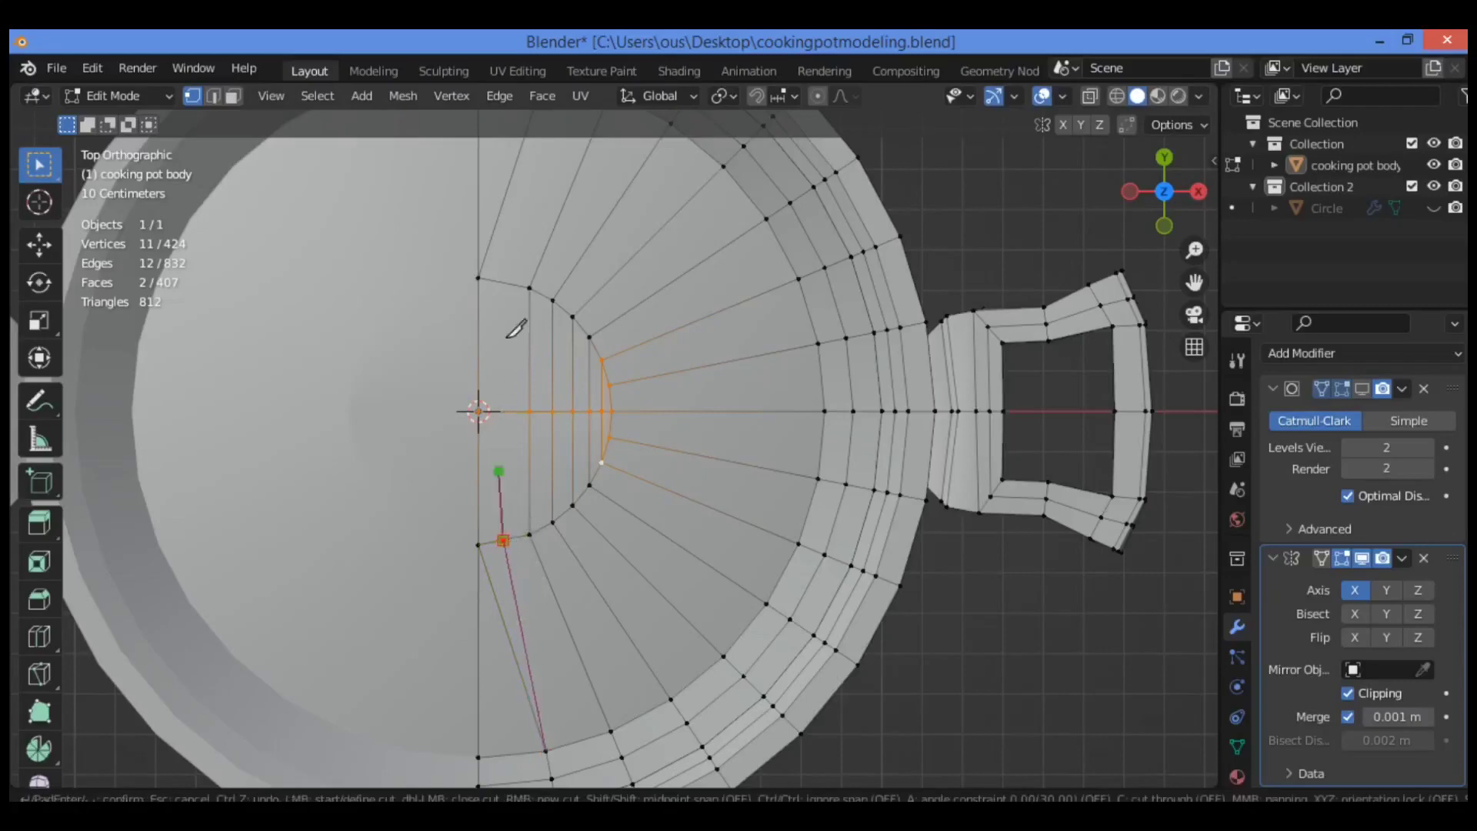
left_click(503, 283)
key("Return")
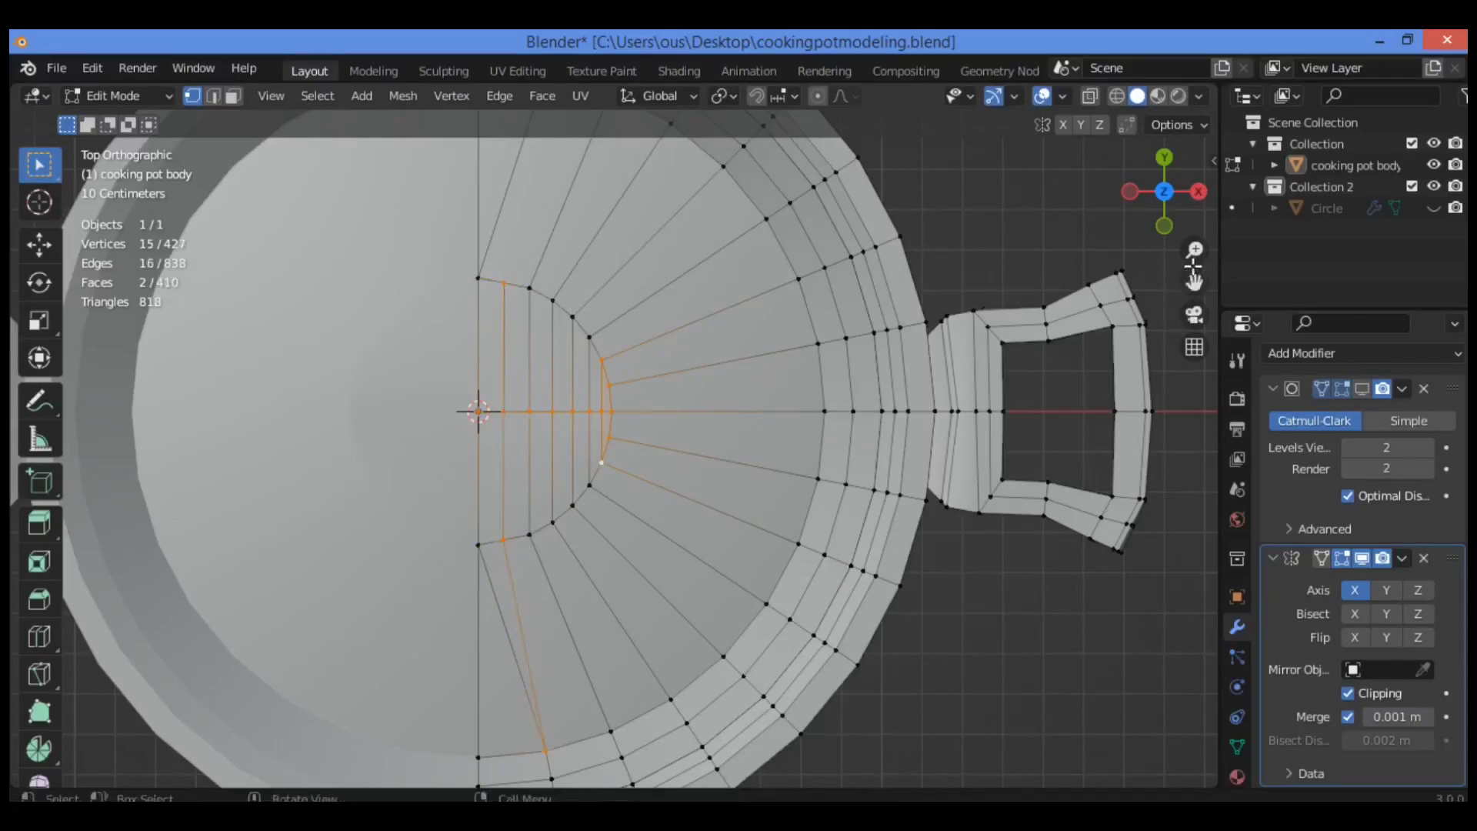
- Knife-cut from the new inner-ring vertex on the positive Y side to the floor-edge vertex beside the mirror line
left_click_drag(1194, 282, 1202, 479)
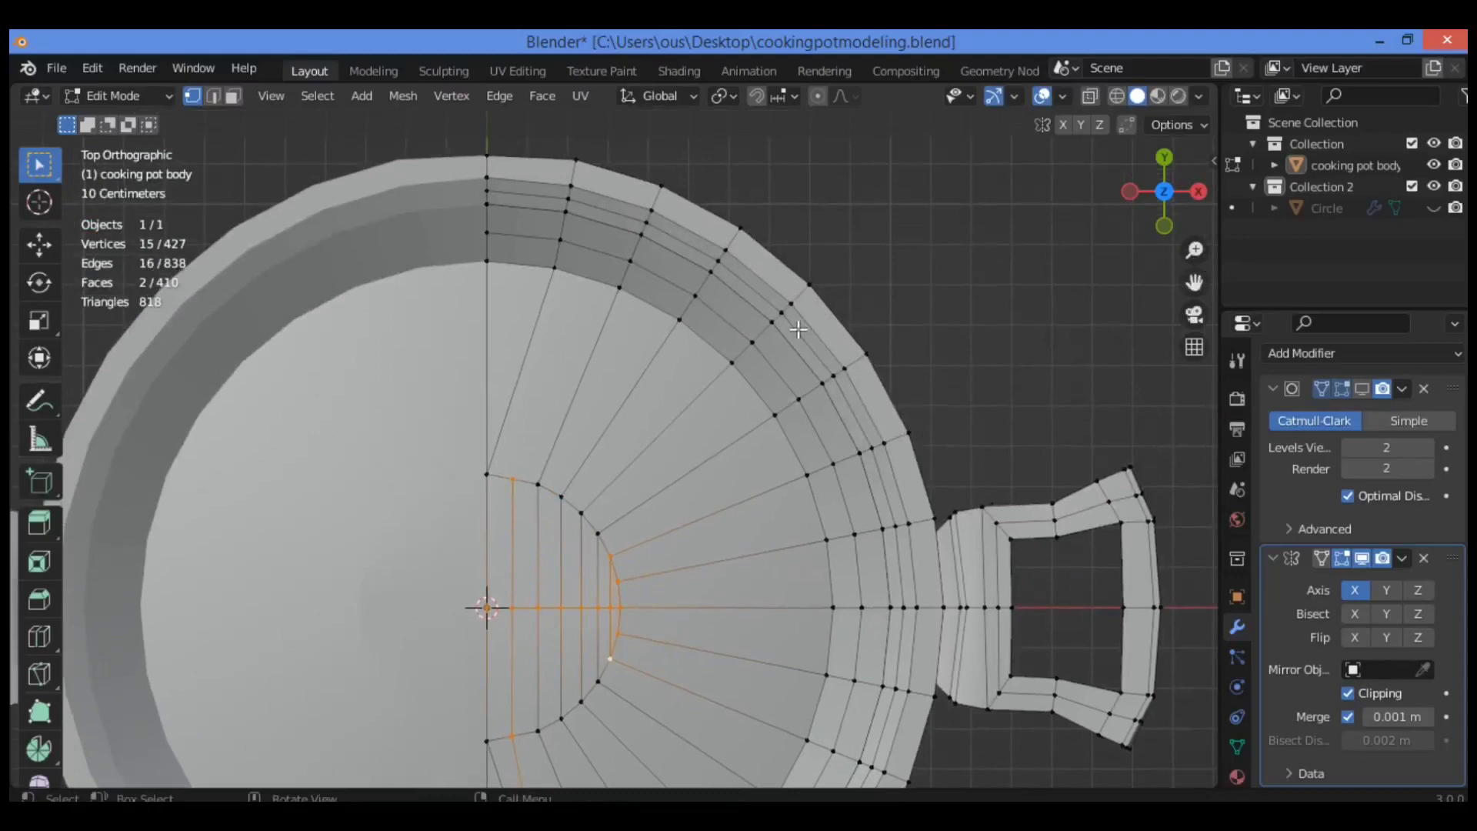
key("k")
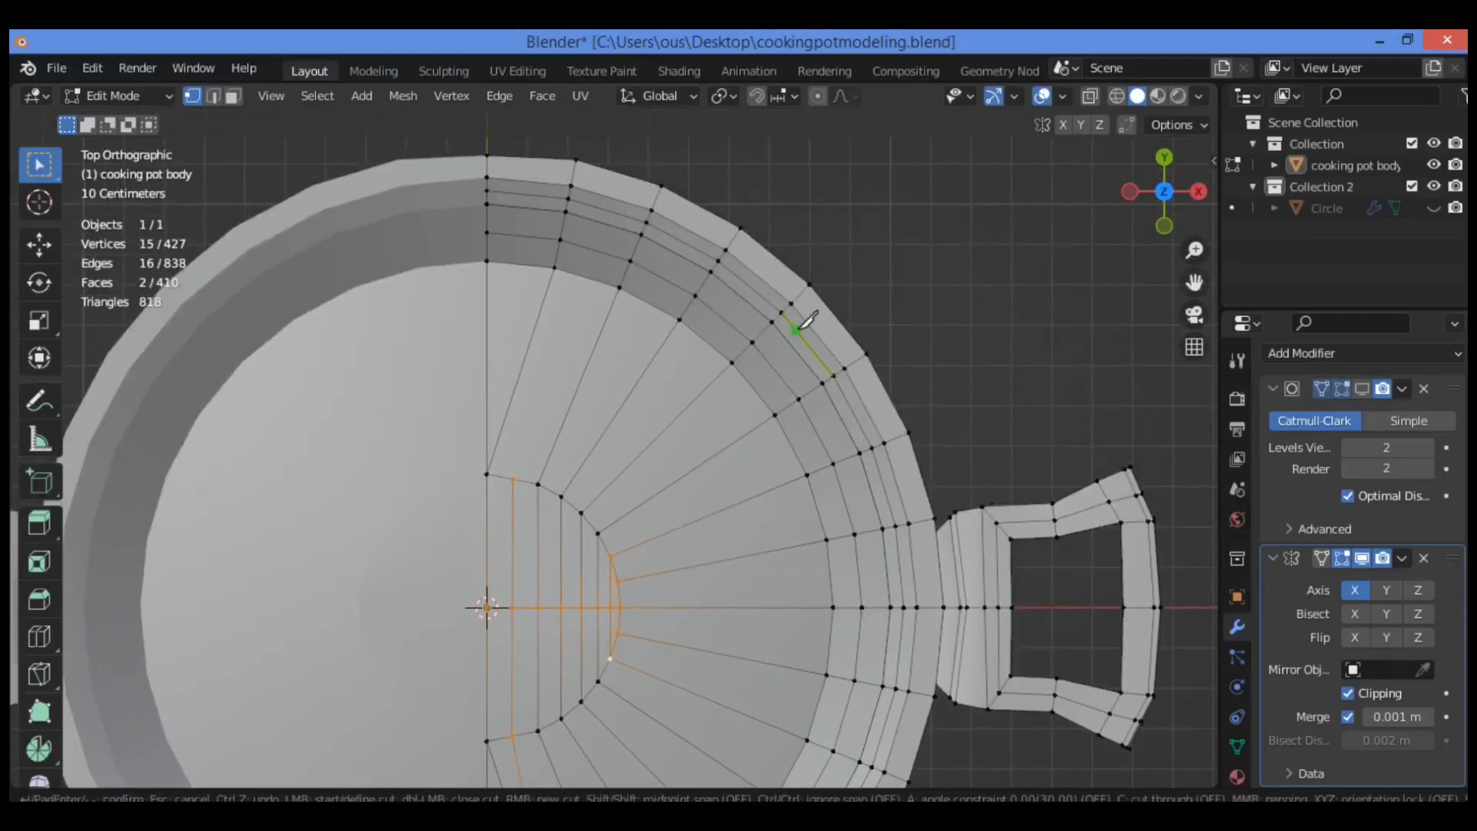
left_click(512, 478)
left_click(555, 267)
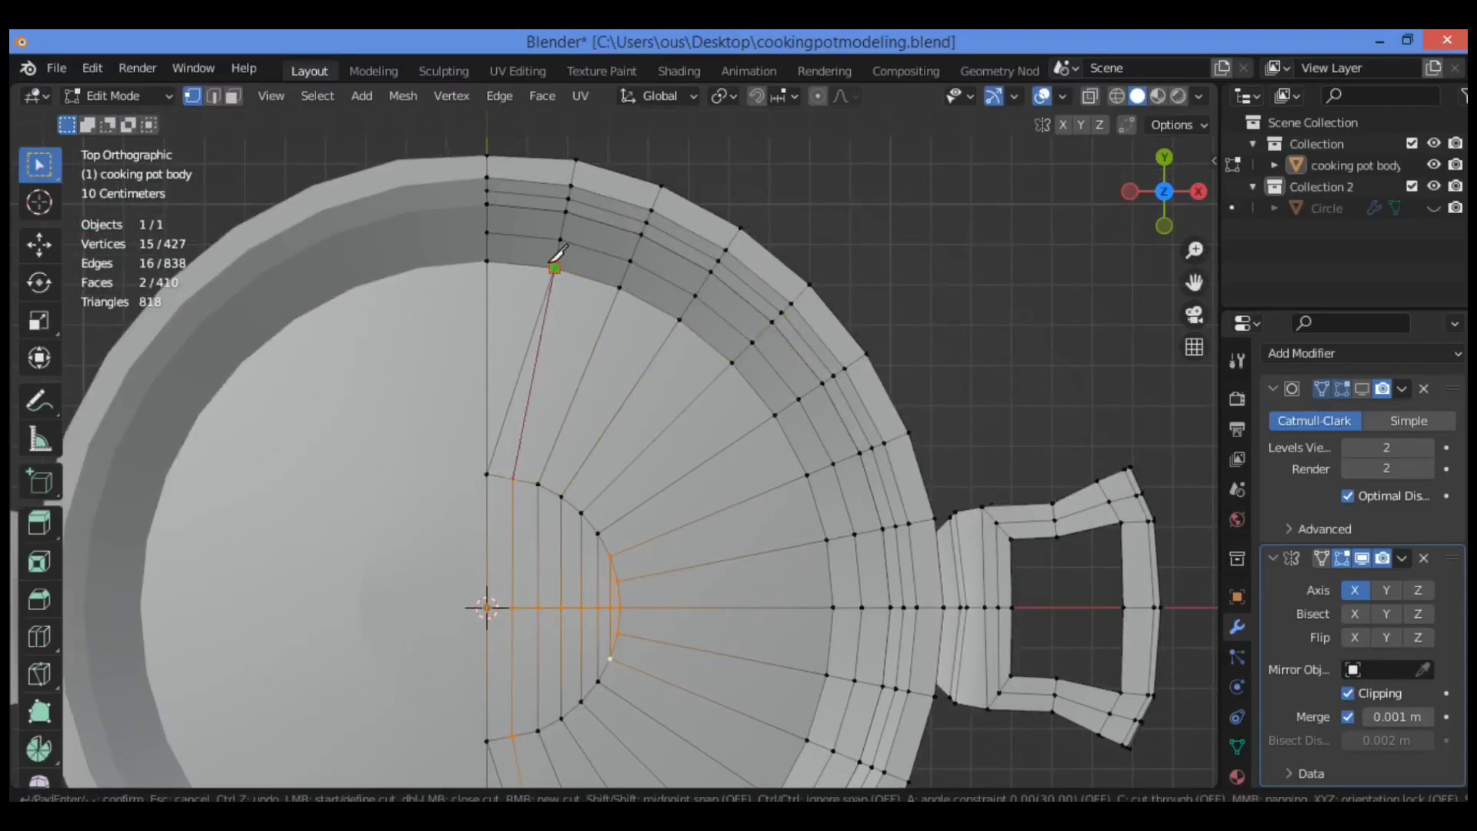
key("Return")
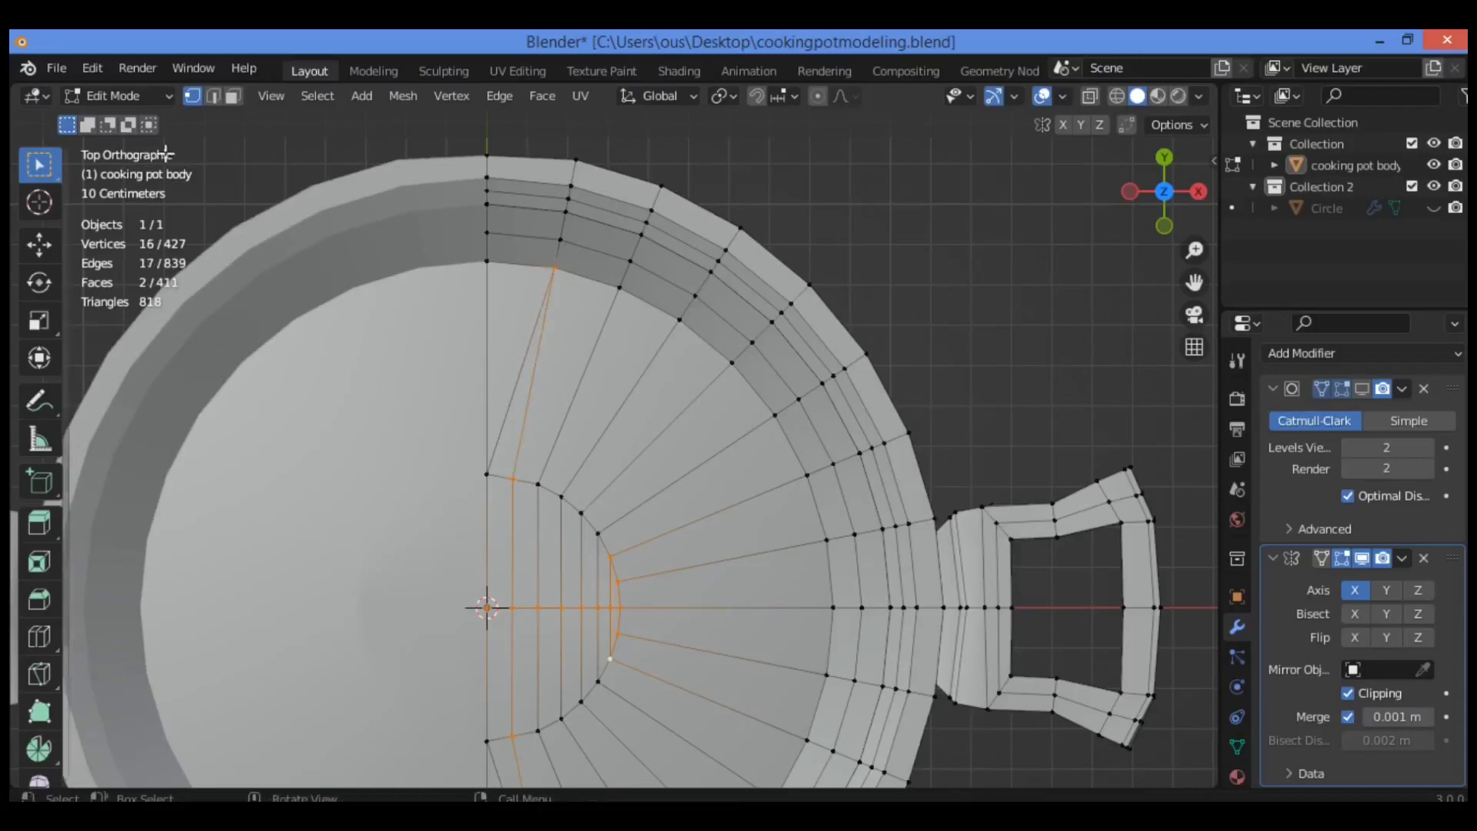
- Dissolve the two diagonal edges beside the mirror line that join the inner ring to the floor edge
left_click(213, 98)
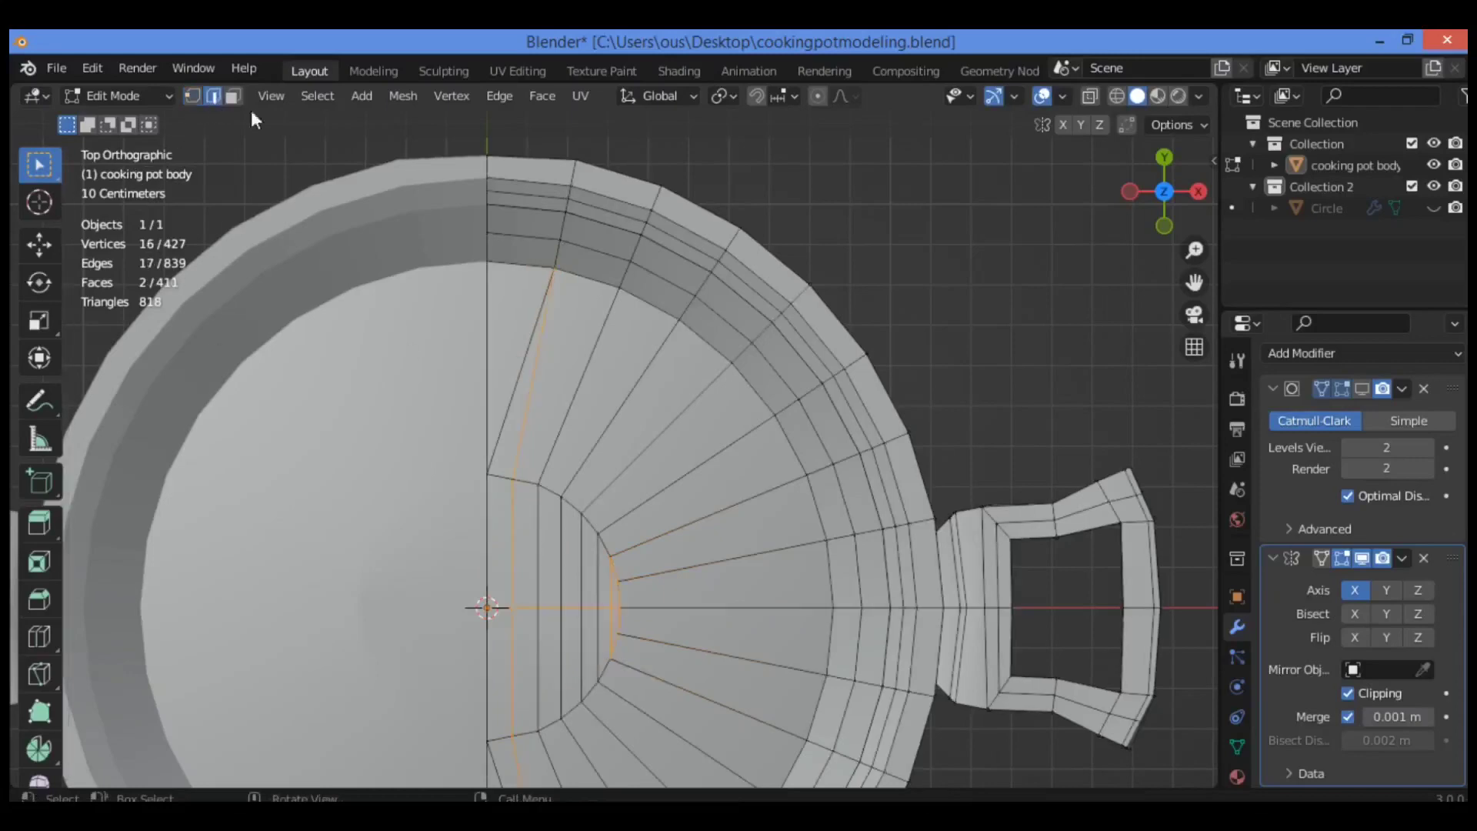
left_click(523, 343)
left_click_drag(1194, 282, 1203, 95)
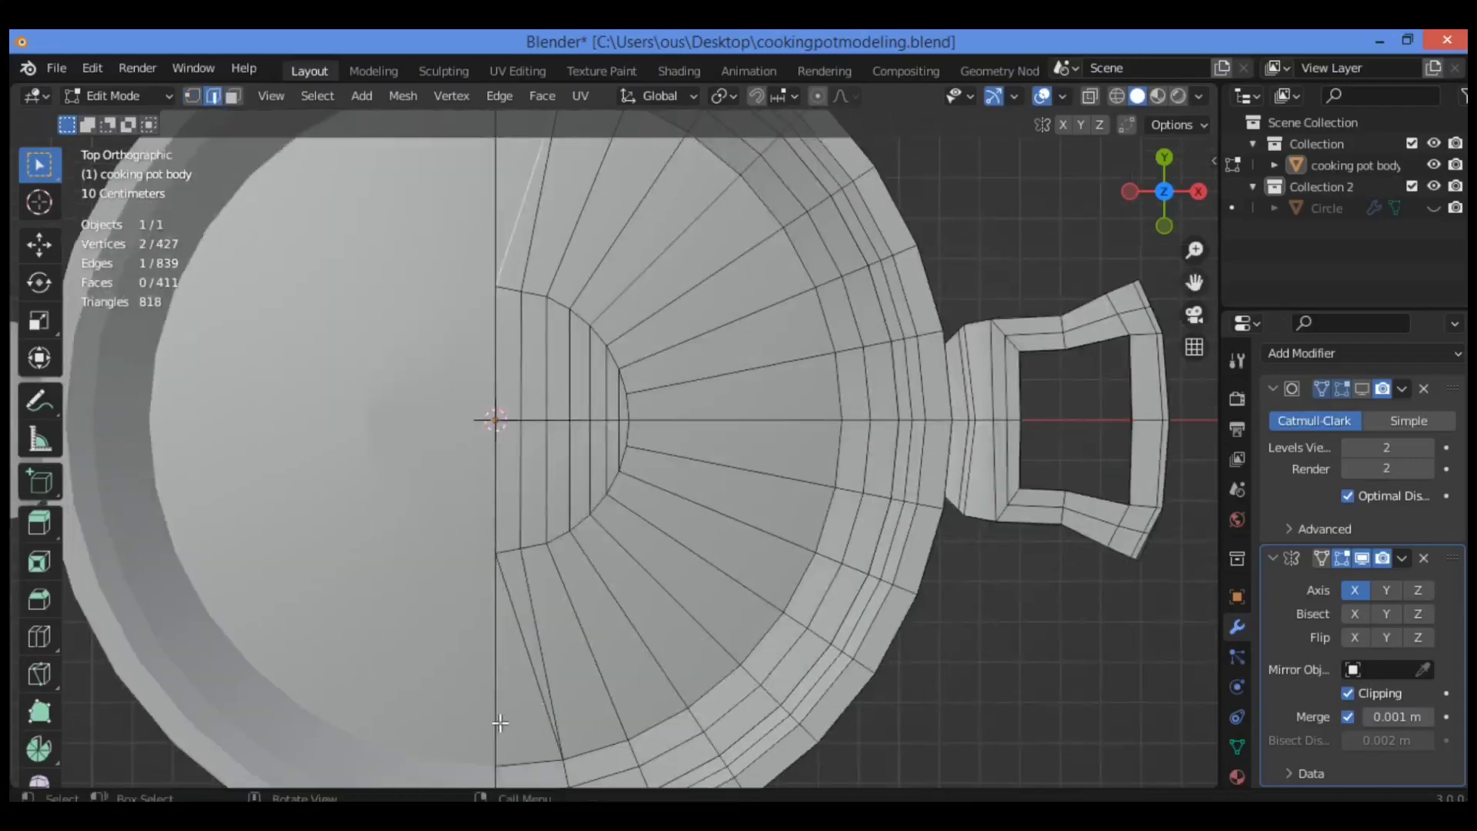
left_click(514, 605, "shift")
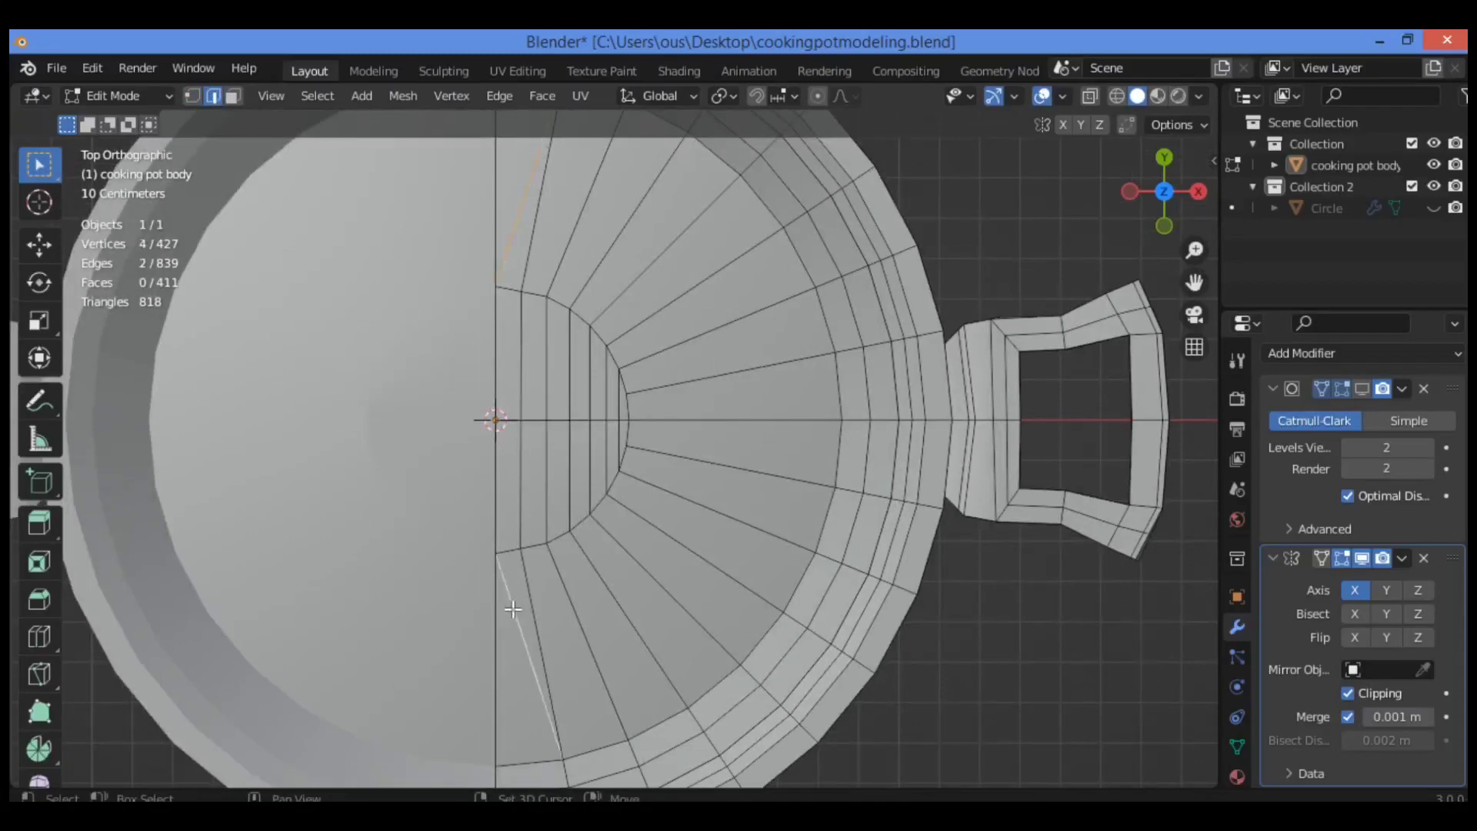
key("ctrl+x")
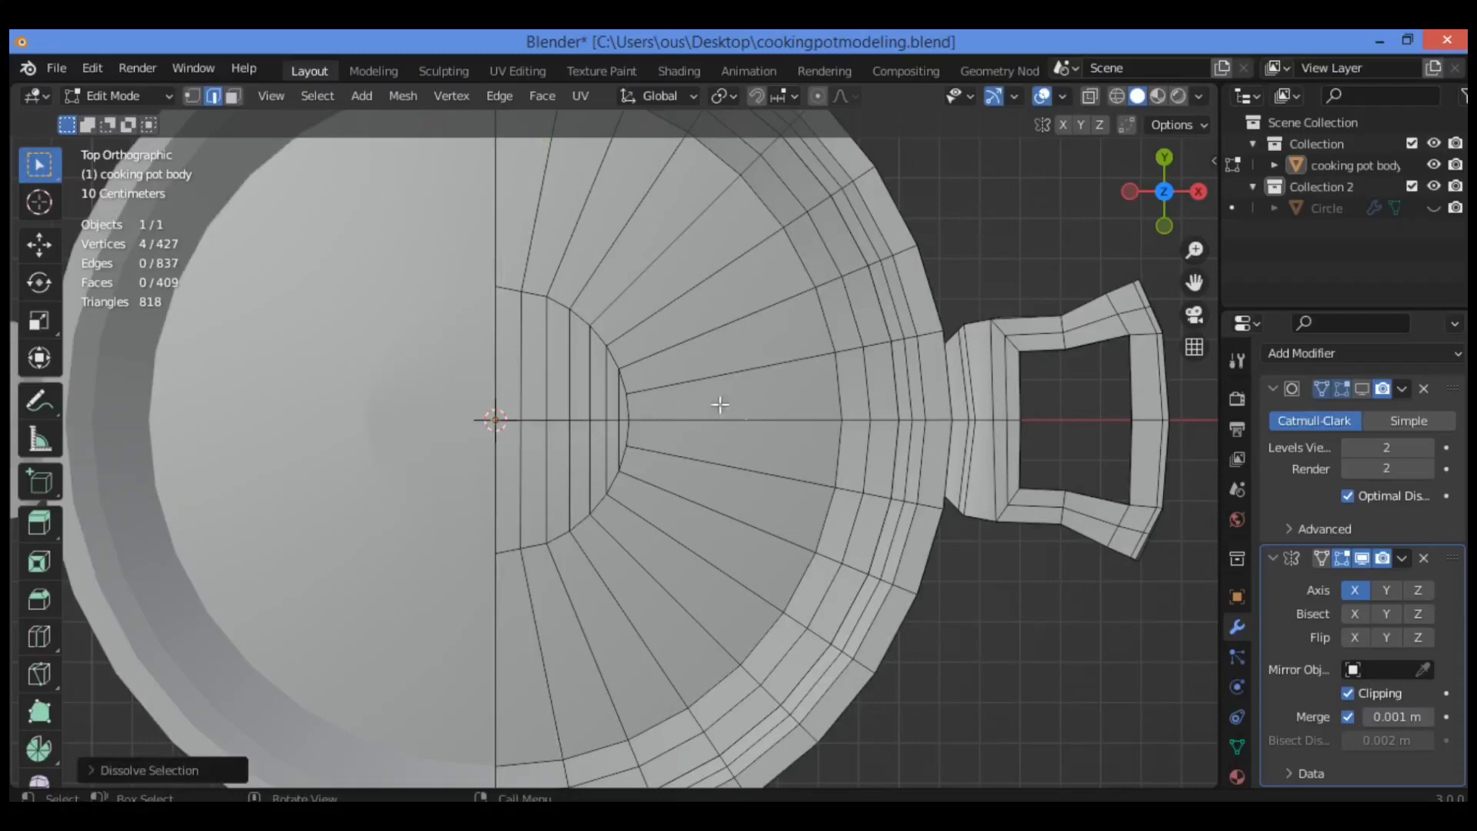
- Slide the inner ring's outermost vertex on the X axis outward along its edge by a factor of about 0.09
left_click_drag(1195, 250, 1194, 213)
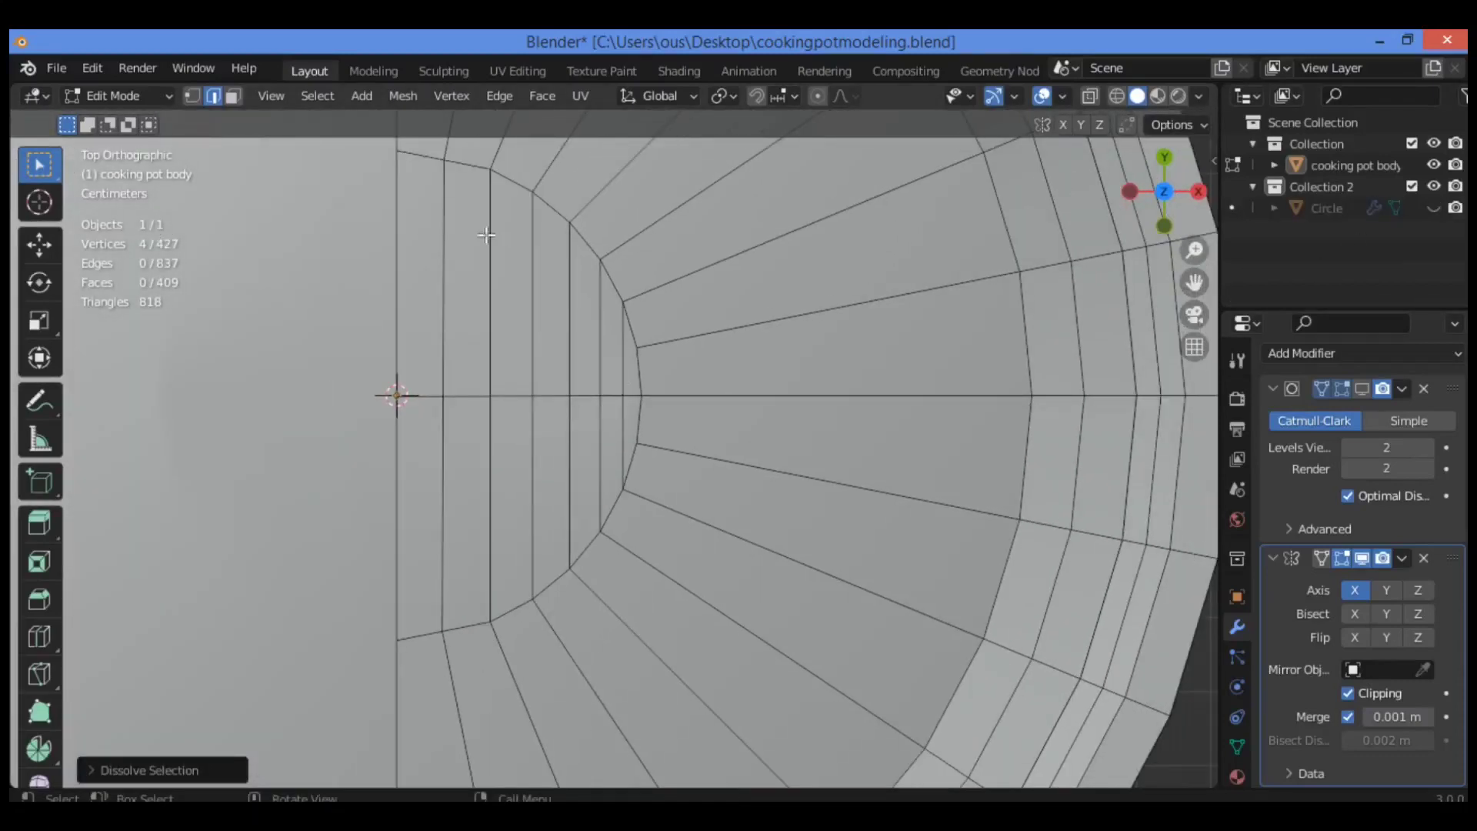
left_click(195, 95)
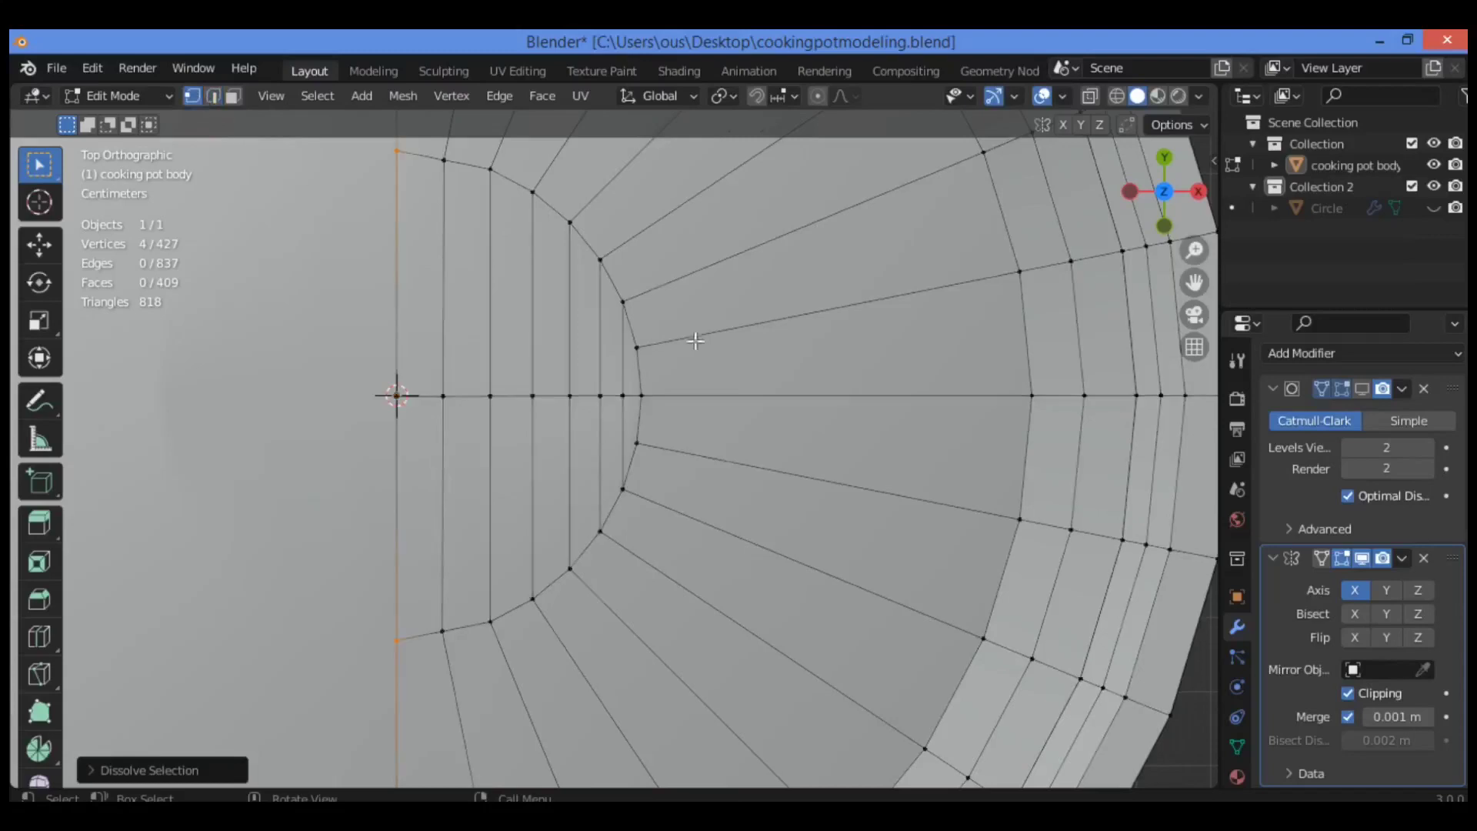
left_click(648, 344)
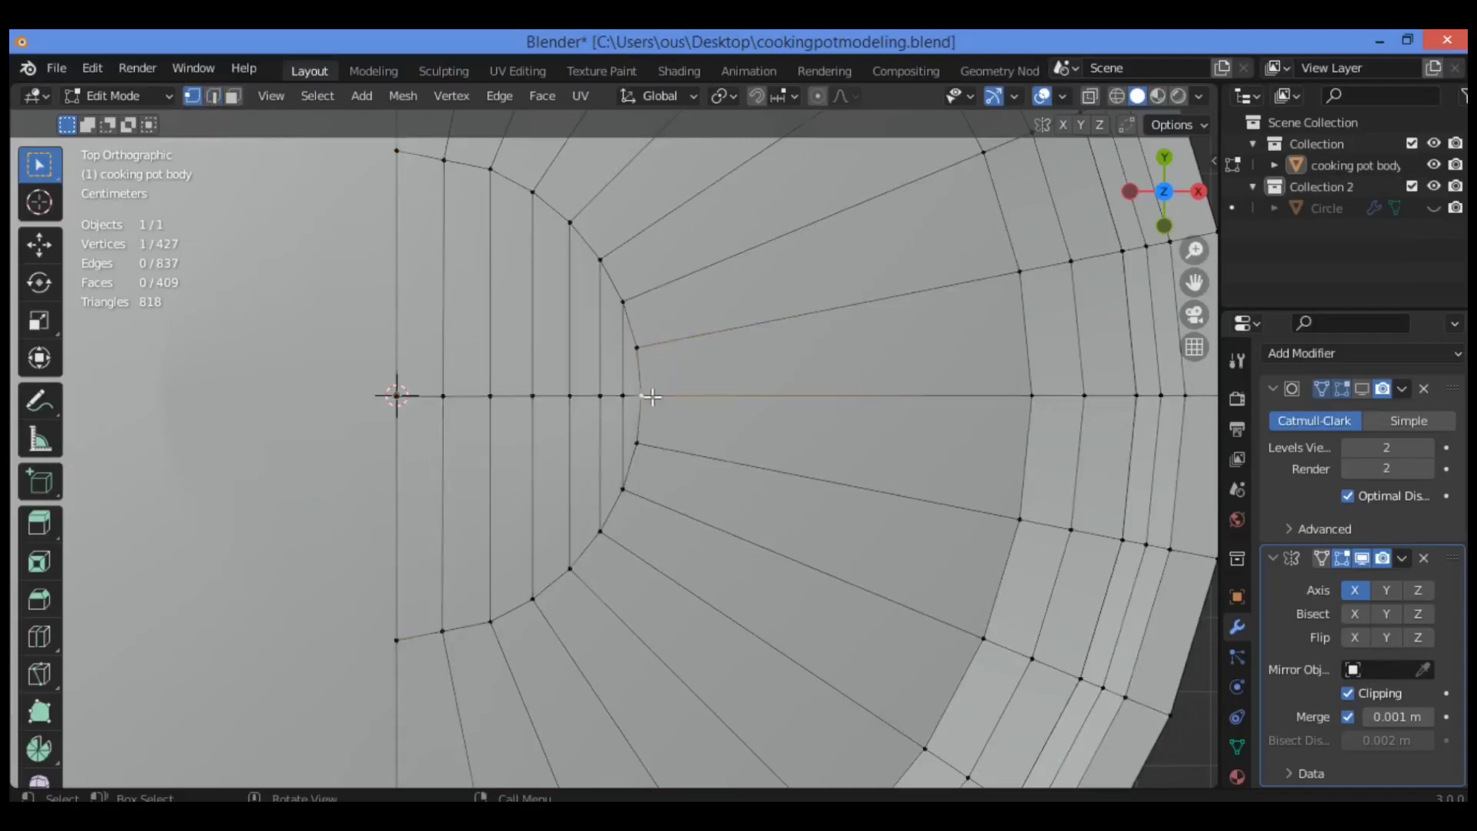
key("g")
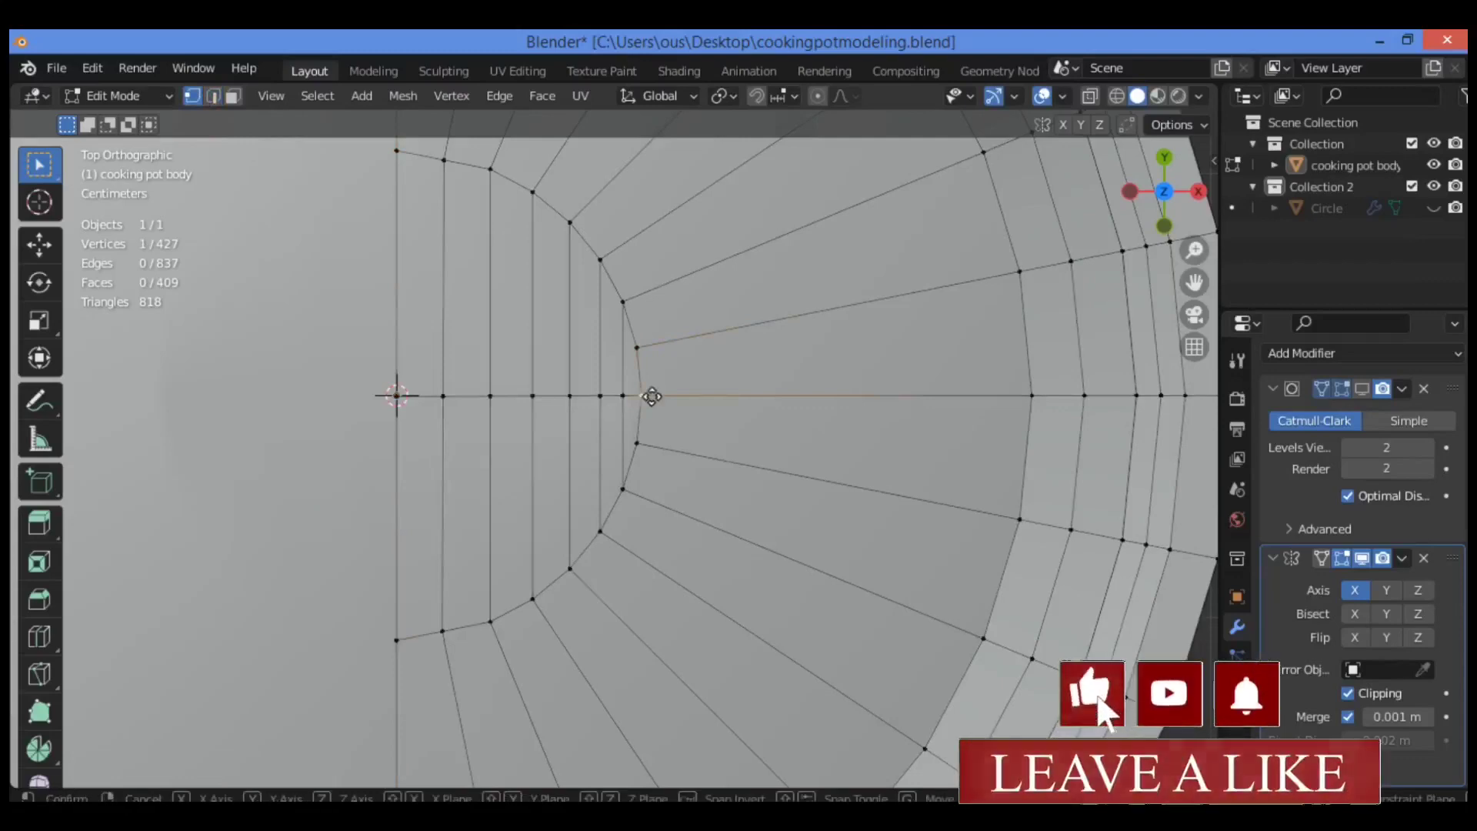
key("g")
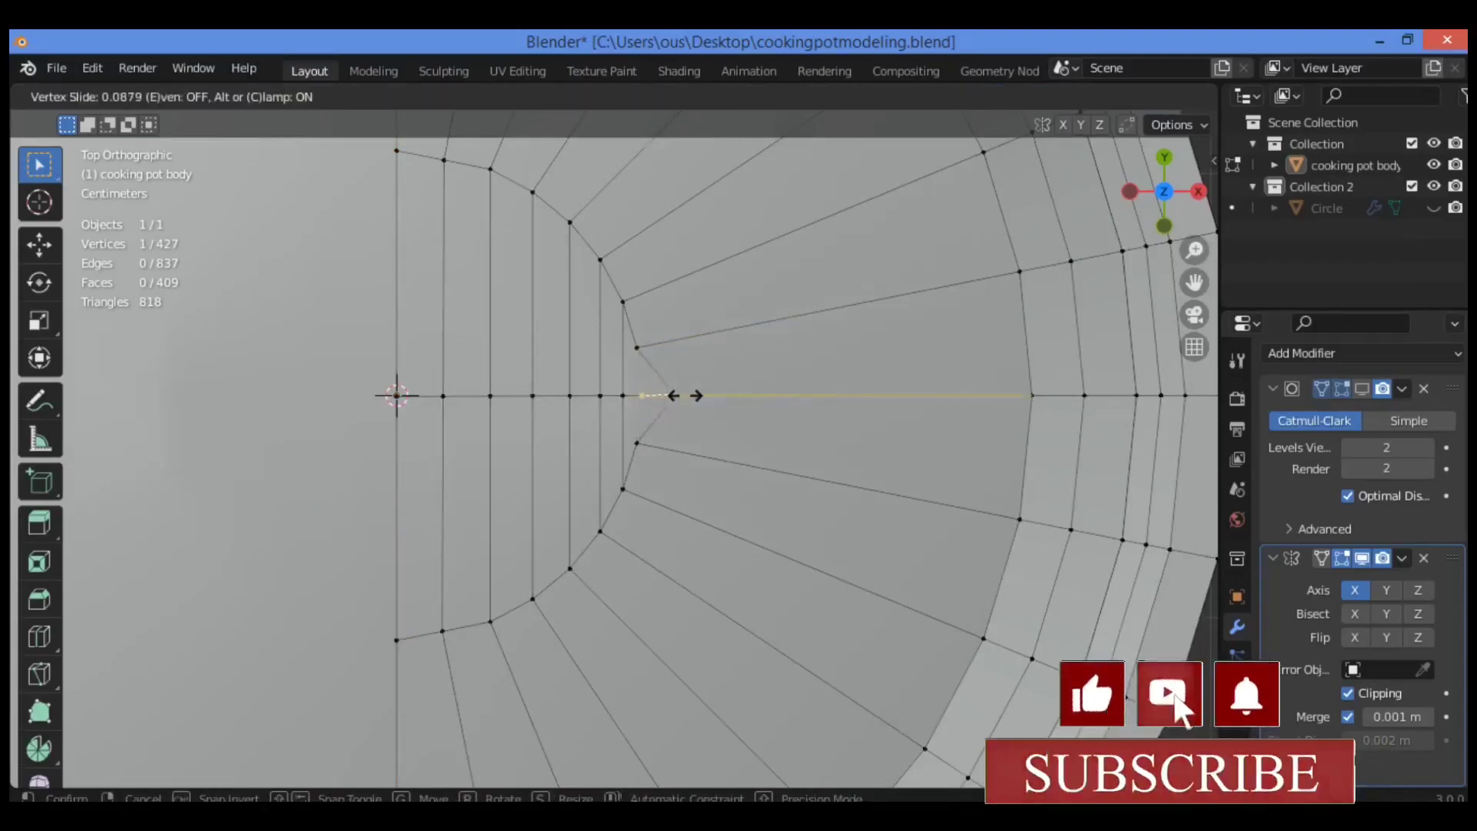
left_click(693, 395)
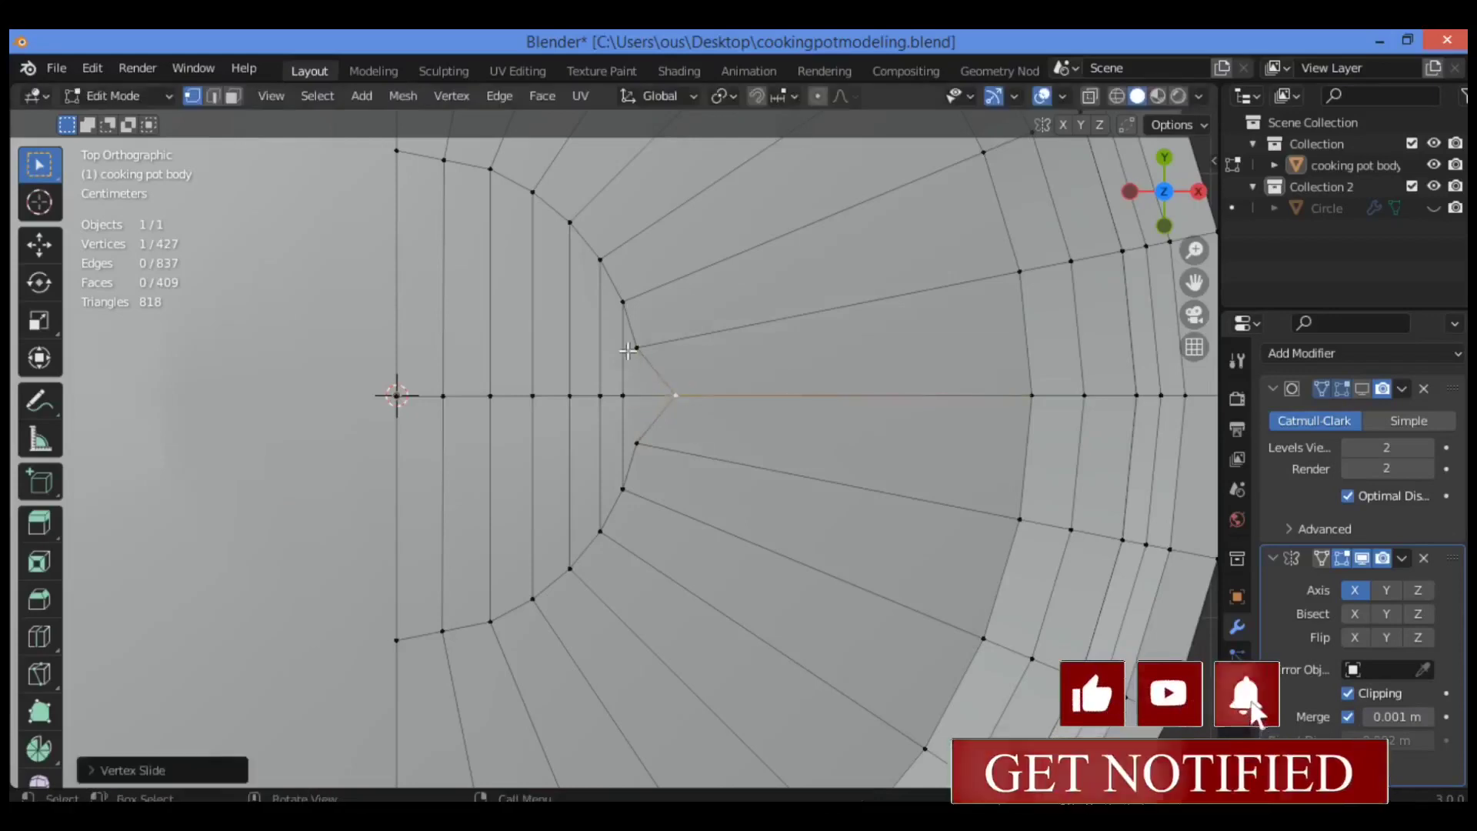
- Slide the two inner-ring vertices on either side of the outermost one outward along their radial edges to round the ring's end
left_click(639, 348)
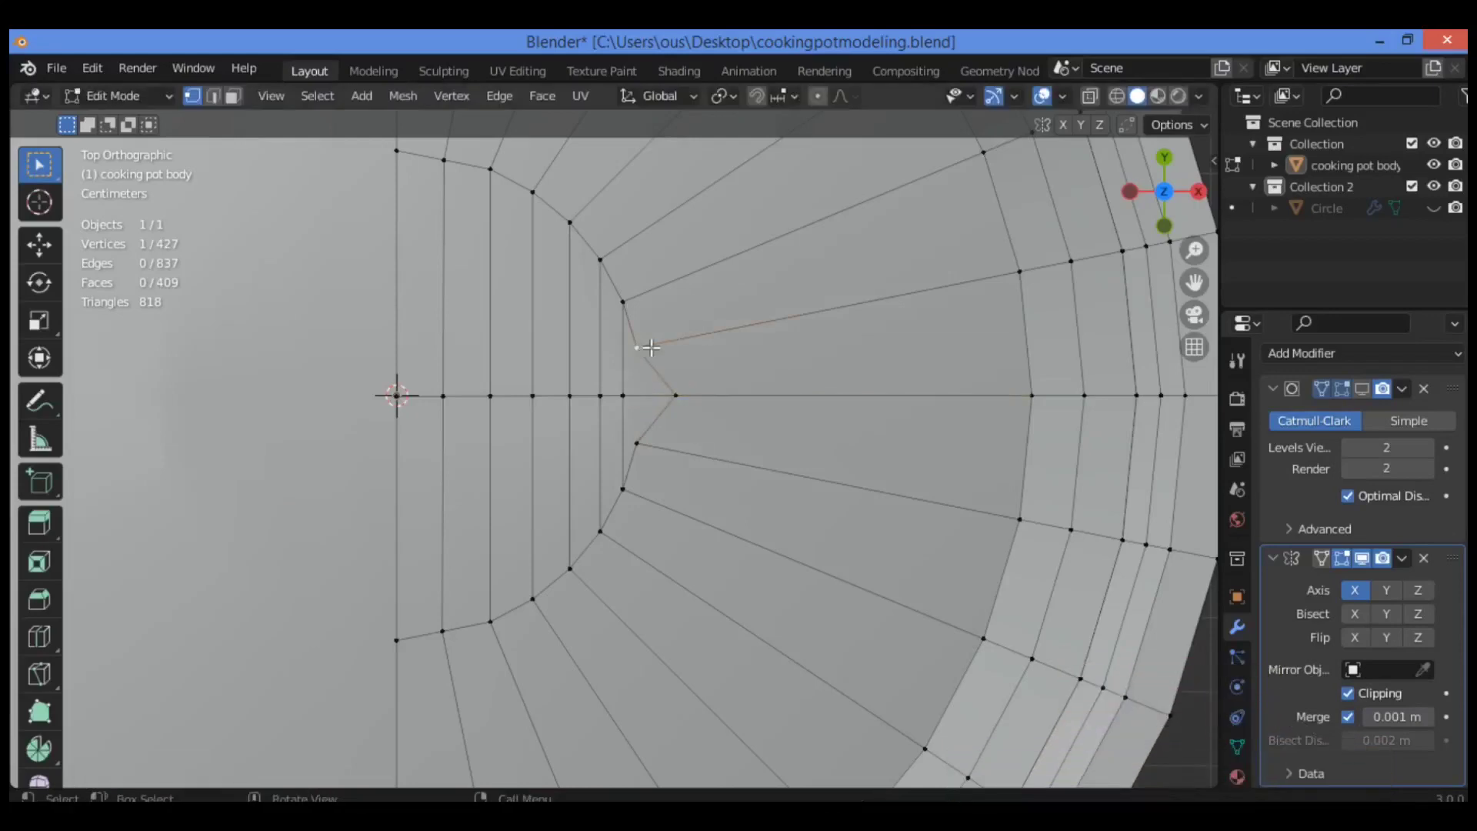
left_click(651, 442, "shift")
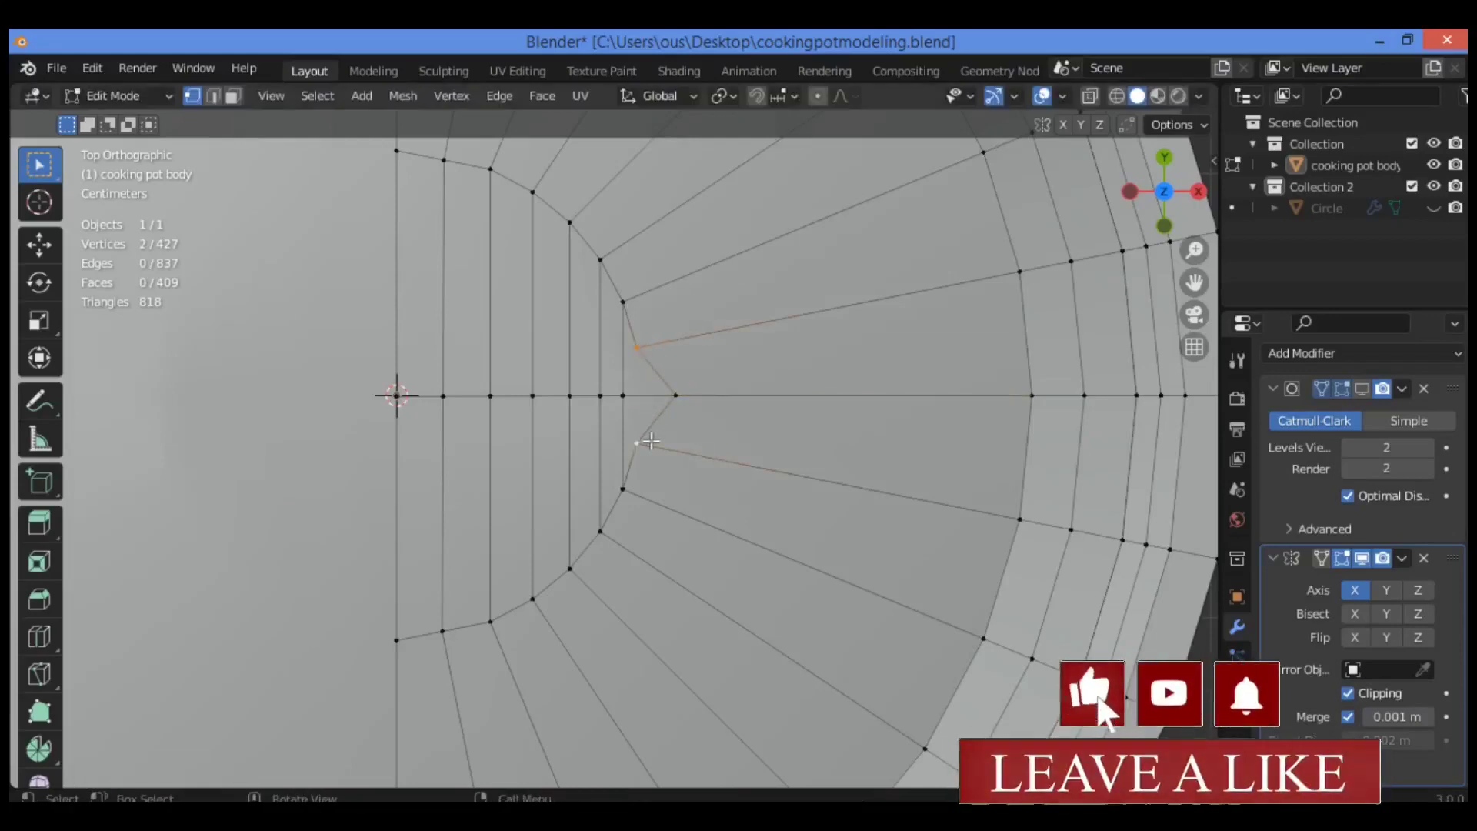
left_click(639, 348)
key("g")
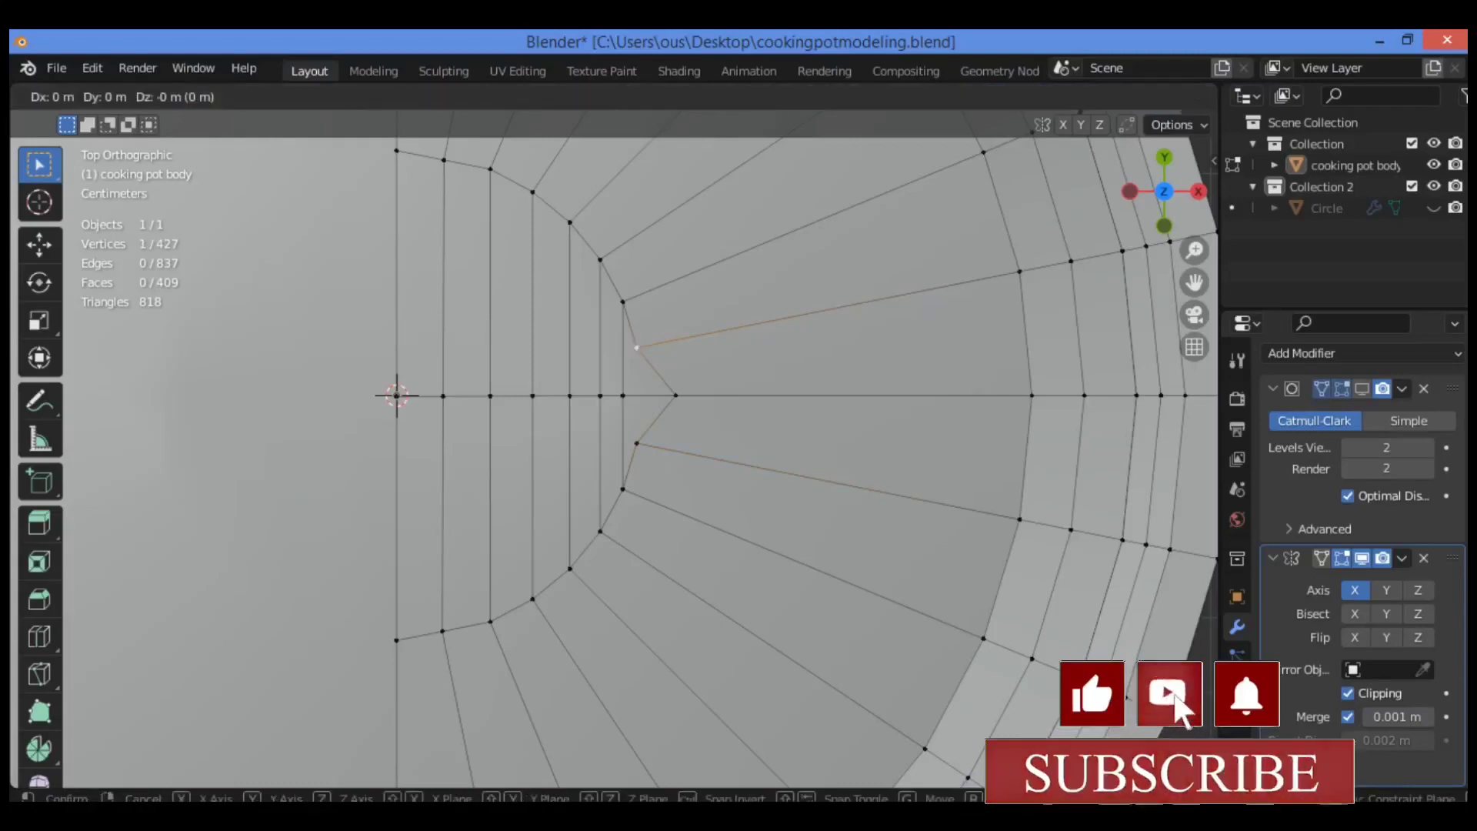
key("g")
left_click(668, 340)
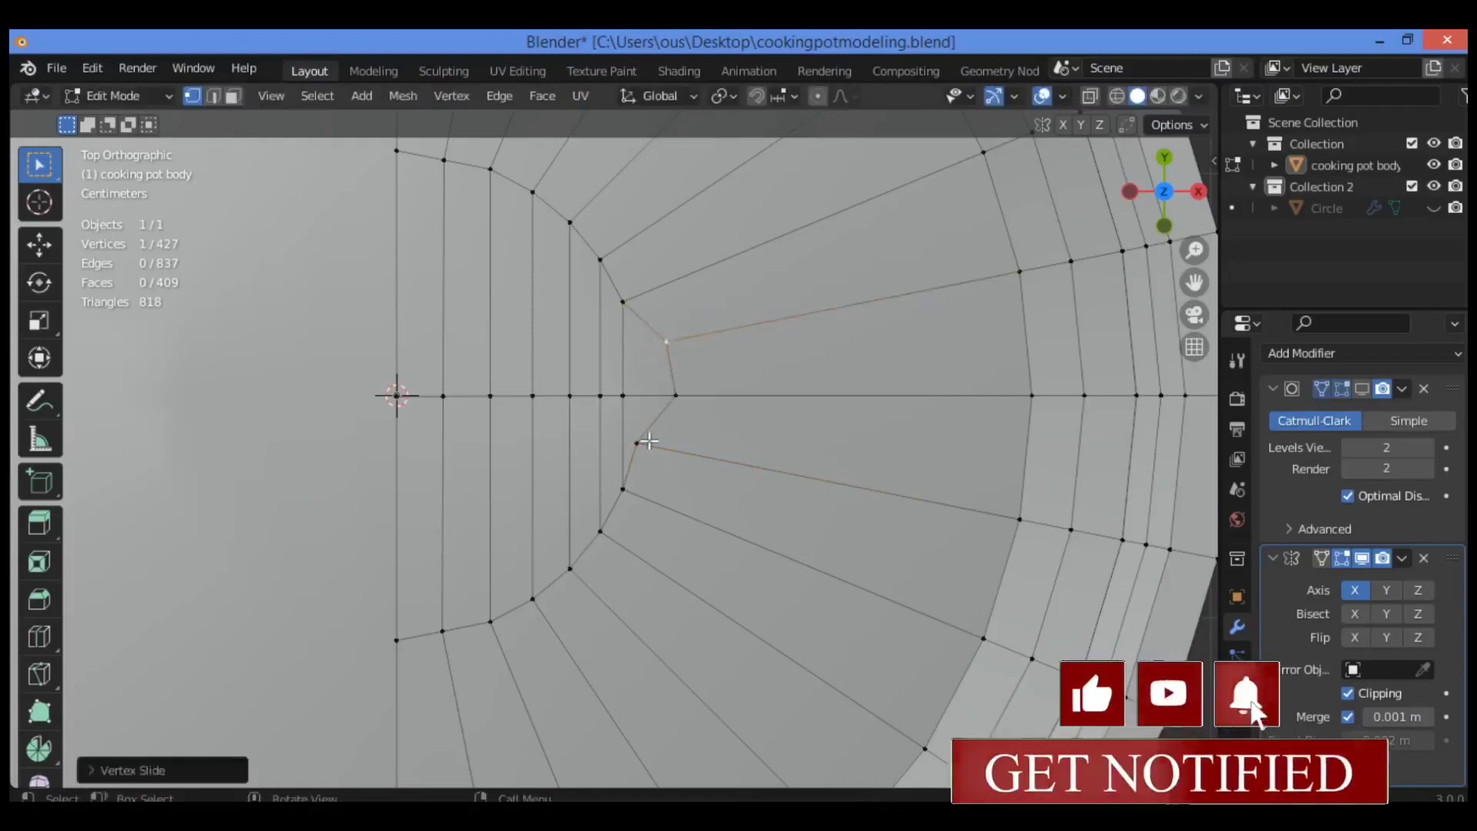
left_click(648, 442)
key("g")
key("g")
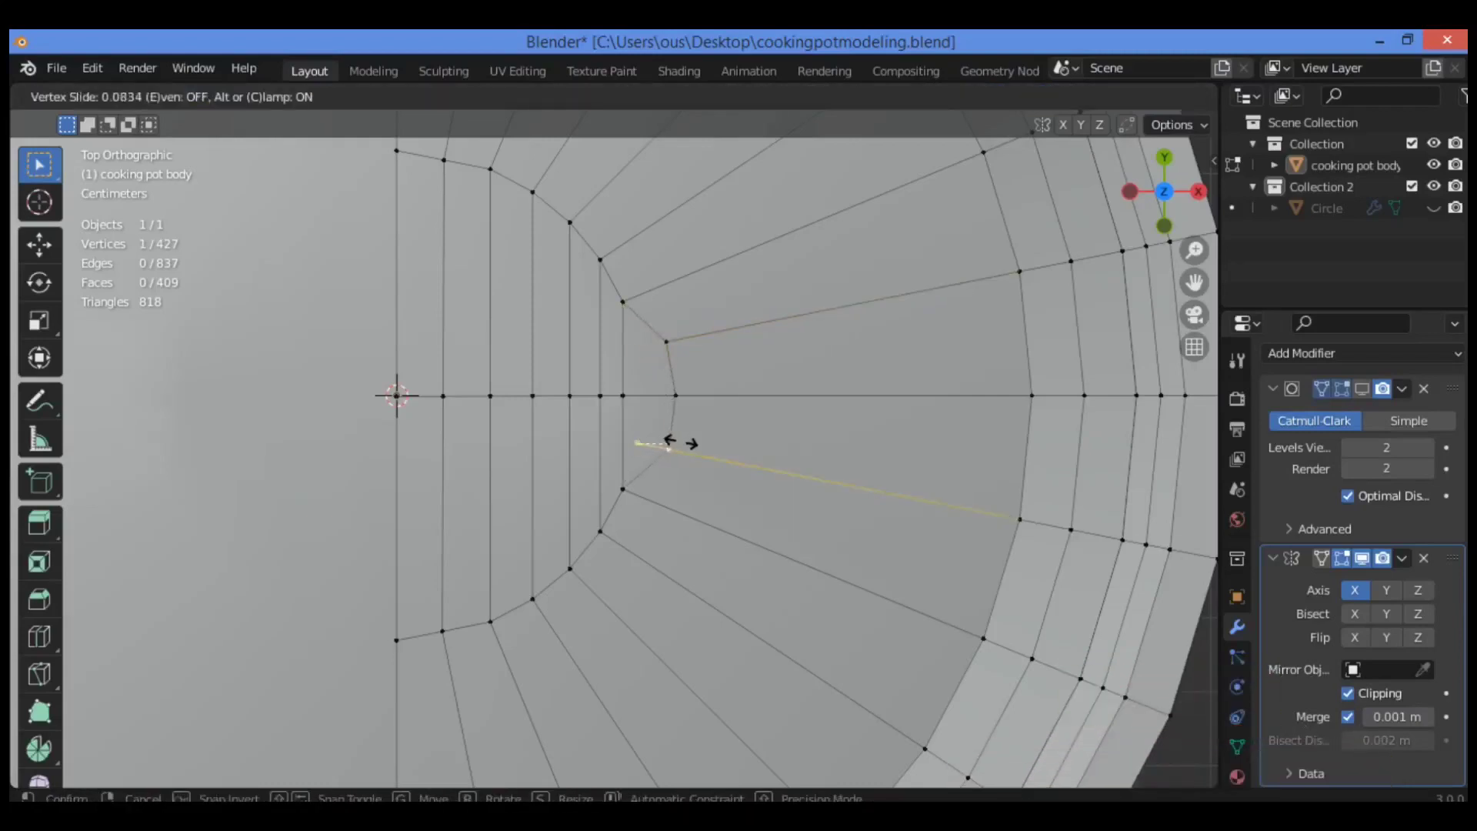
left_click(644, 396)
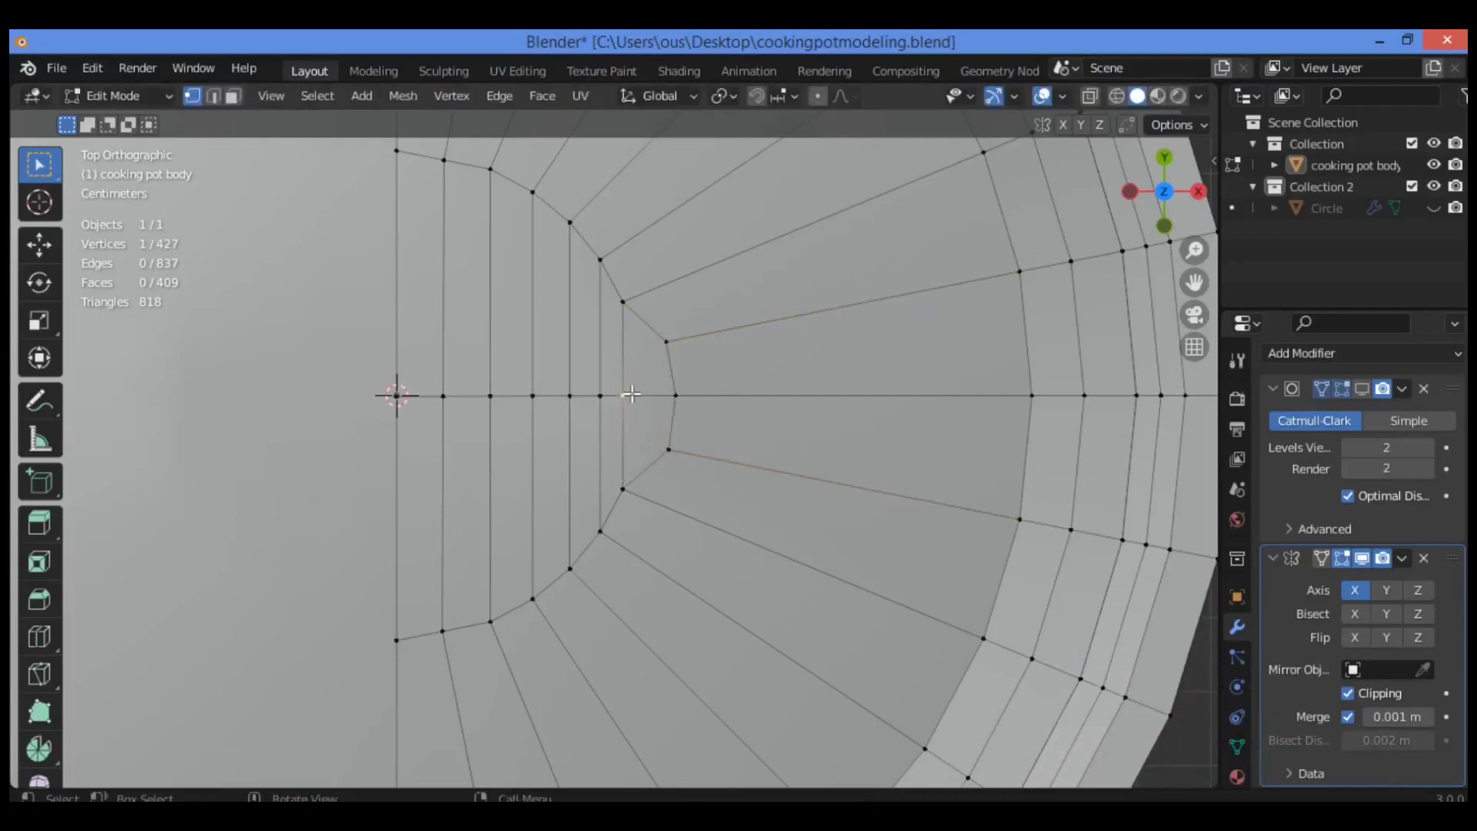
- Slide the X-axis vertex just inside the ring's outermost vertex outward so its cross edge bows toward the ring's end
left_click(631, 394)
key("g")
key("g")
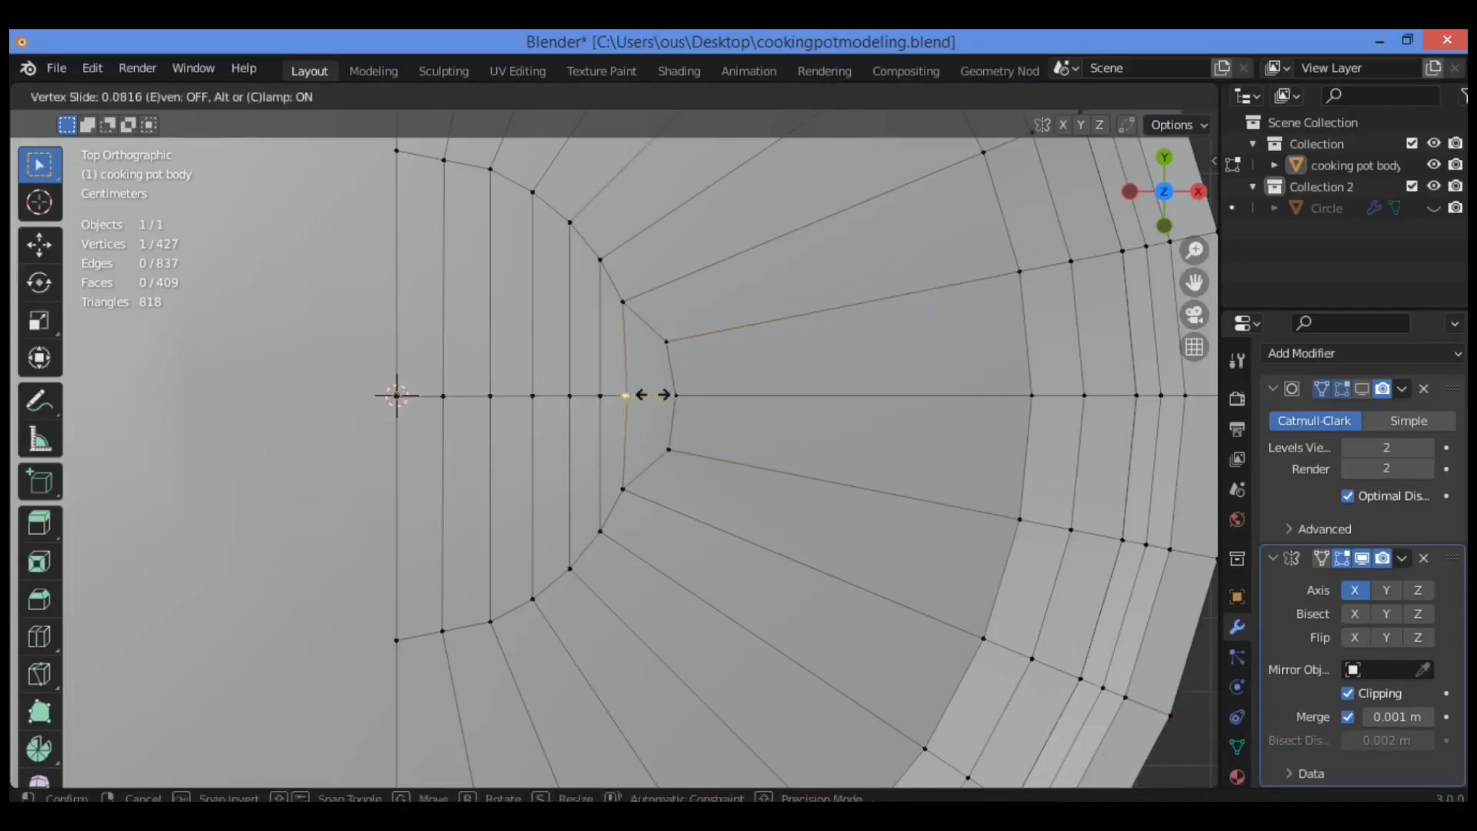
left_click(650, 395)
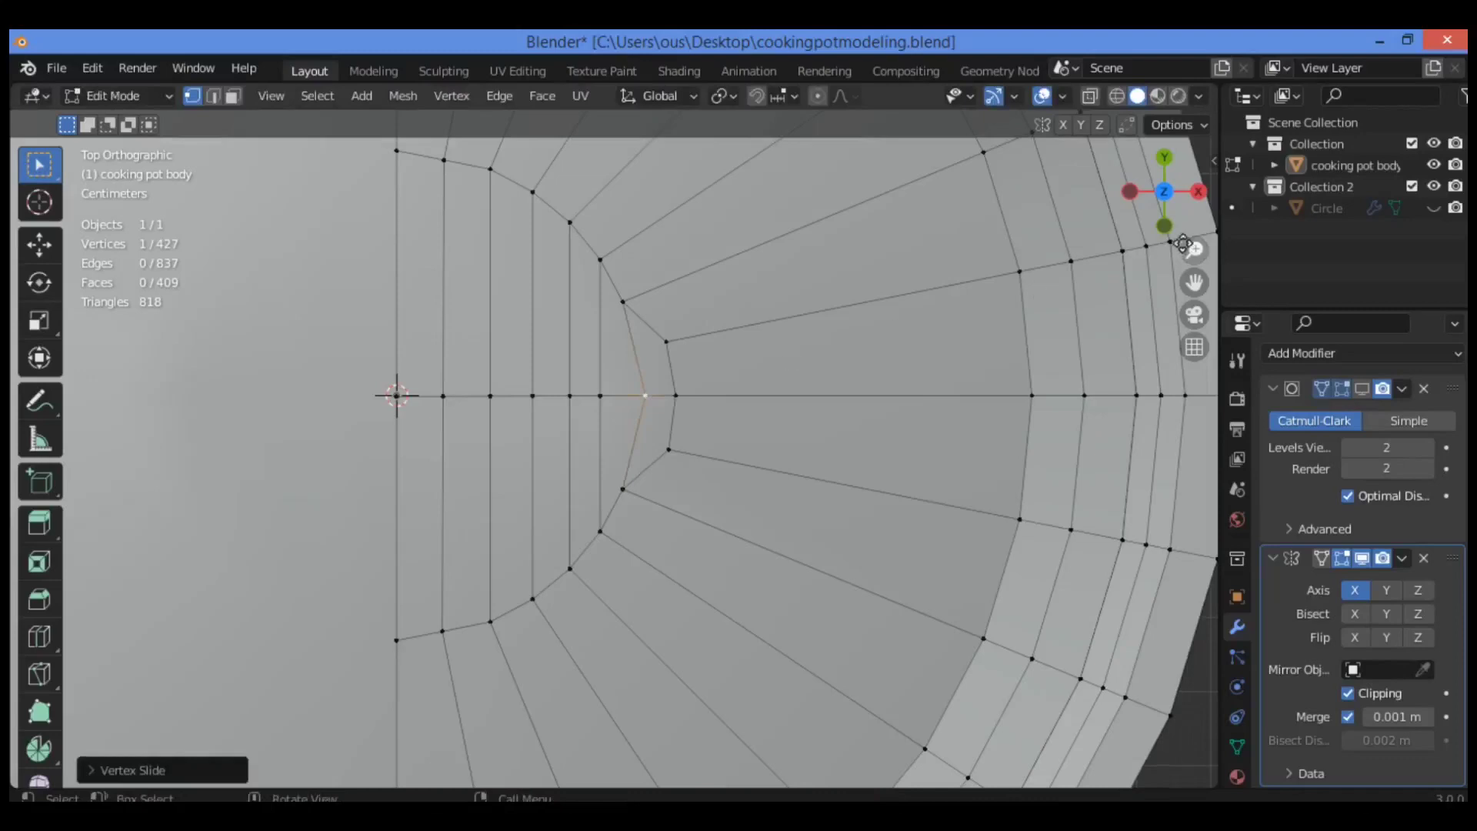
- Show the Subdivision modifier in the viewport and inspect the pot's inside and the mesh at the centre of its underside
left_click_drag(1194, 250, 1189, 334)
left_click(1047, 214)
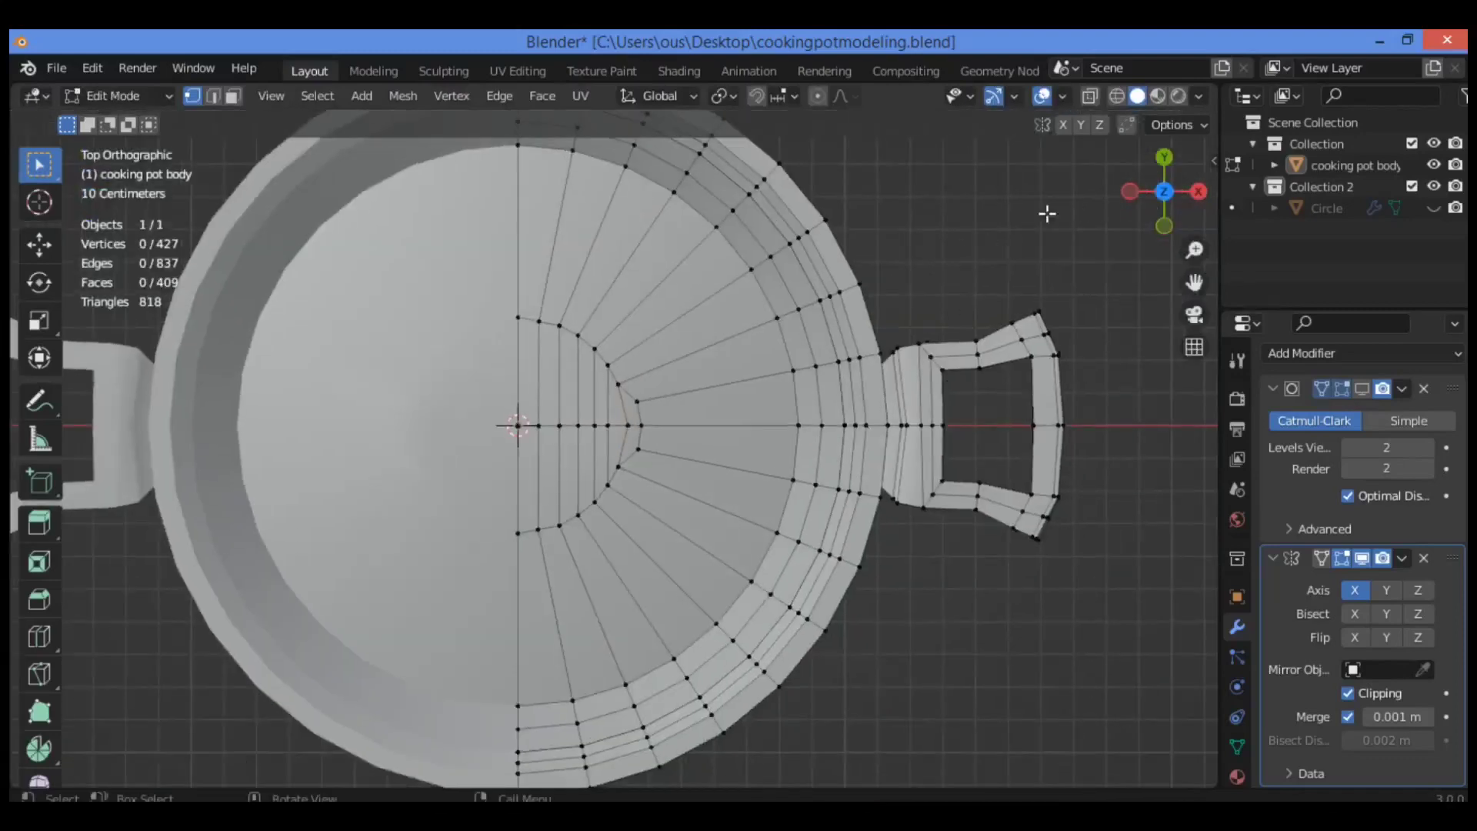
key("Tab")
left_click(970, 265)
left_click_drag(1165, 193, 1240, 412)
left_click(1361, 388)
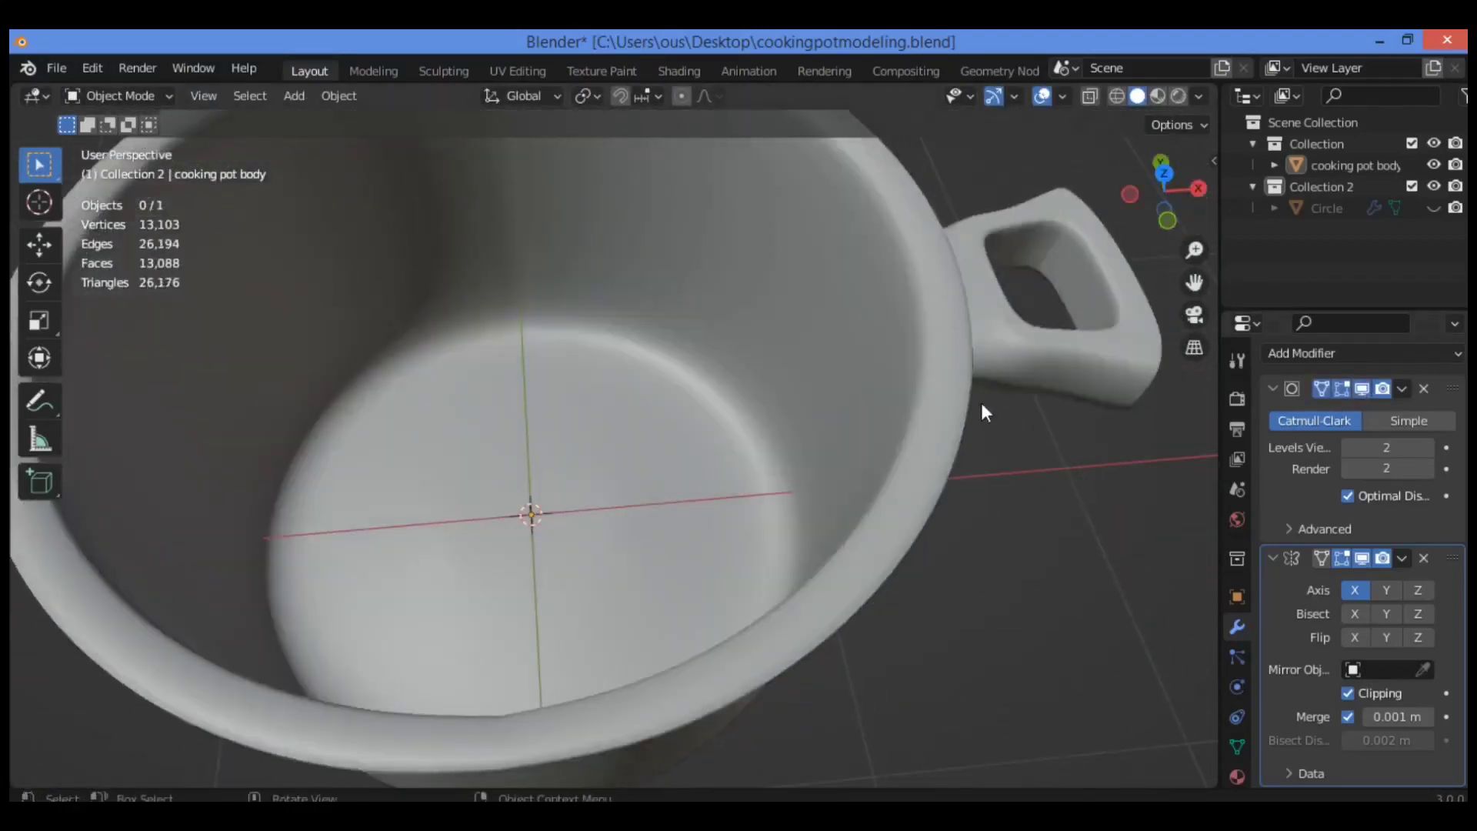
mouse_move(1177, 227)
left_mouse_down()
mouse_move(1169, 269)
mouse_move(1174, 46)
mouse_move(1166, 224)
left_mouse_up()
key("Tab")
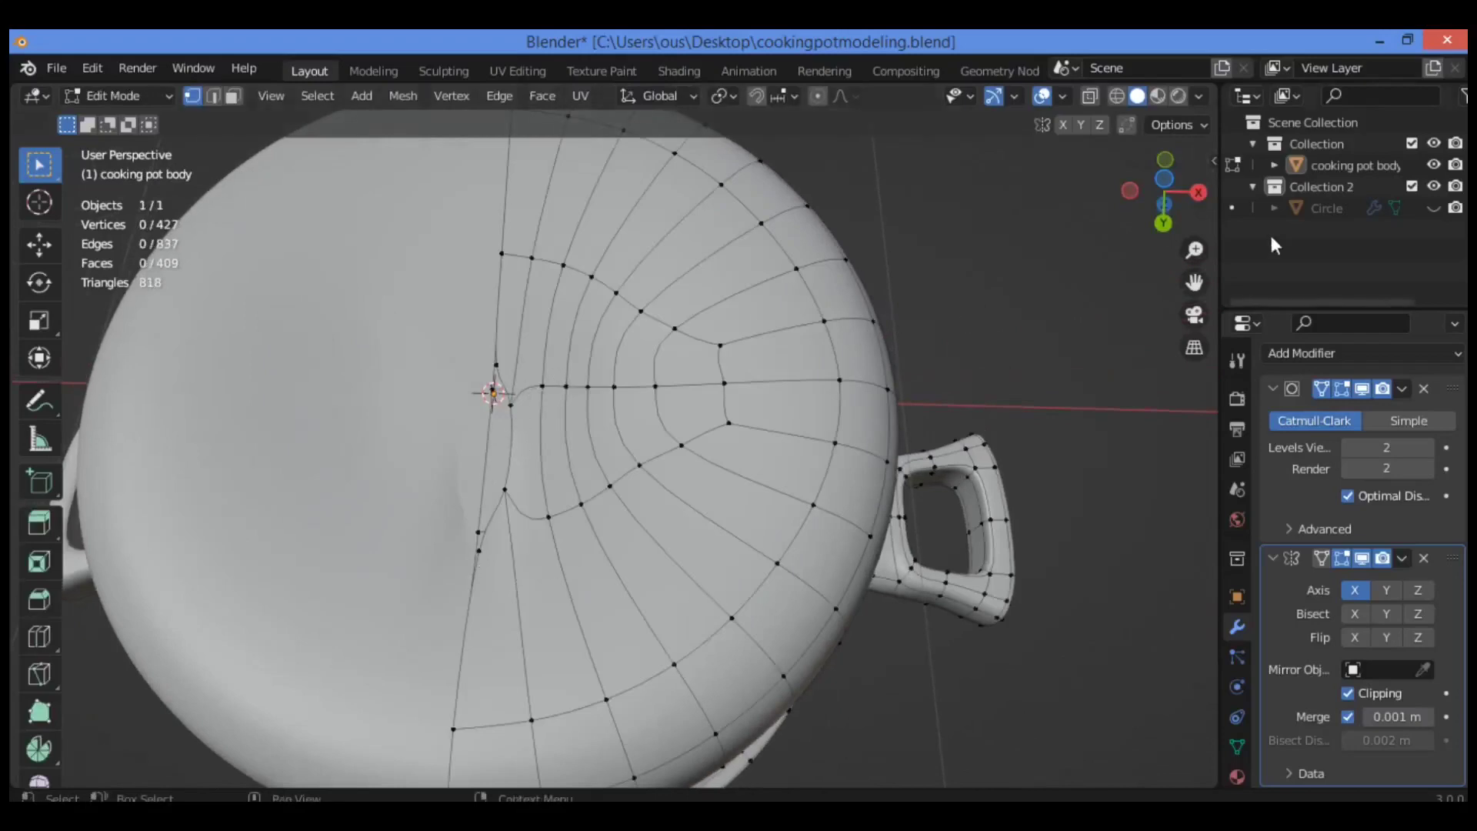
mouse_move(1191, 252)
left_mouse_down()
mouse_move(1194, 281)
mouse_move(1310, 276)
mouse_move(1287, 434)
mouse_move(1199, 271)
left_mouse_up()
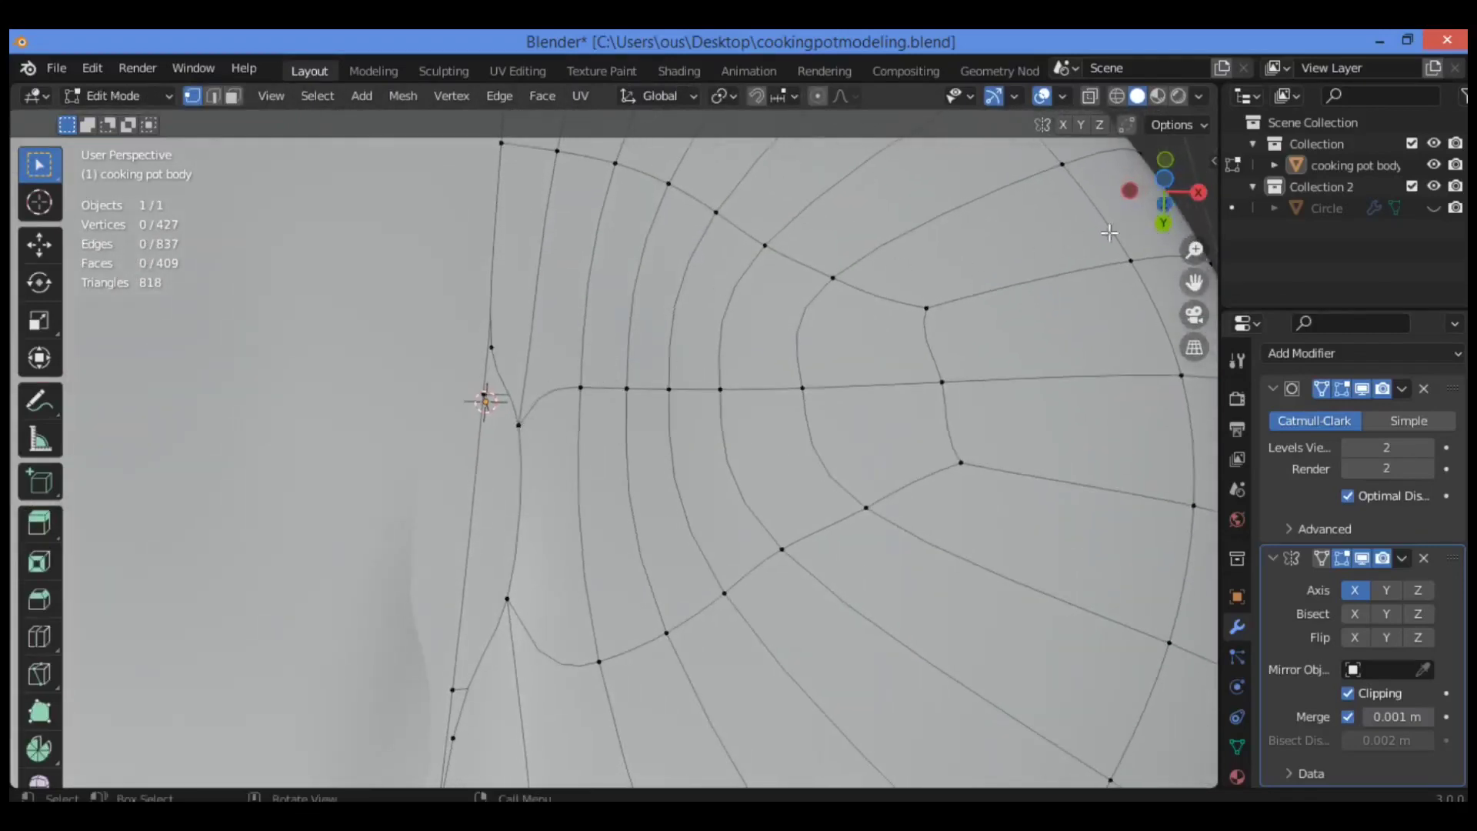
key("Tab")
key("Tab")
- Hide the Subdivision modifier in the viewport and fill the missing four-sided face beside the mirror line on the pot's underside
left_click(1363, 390)
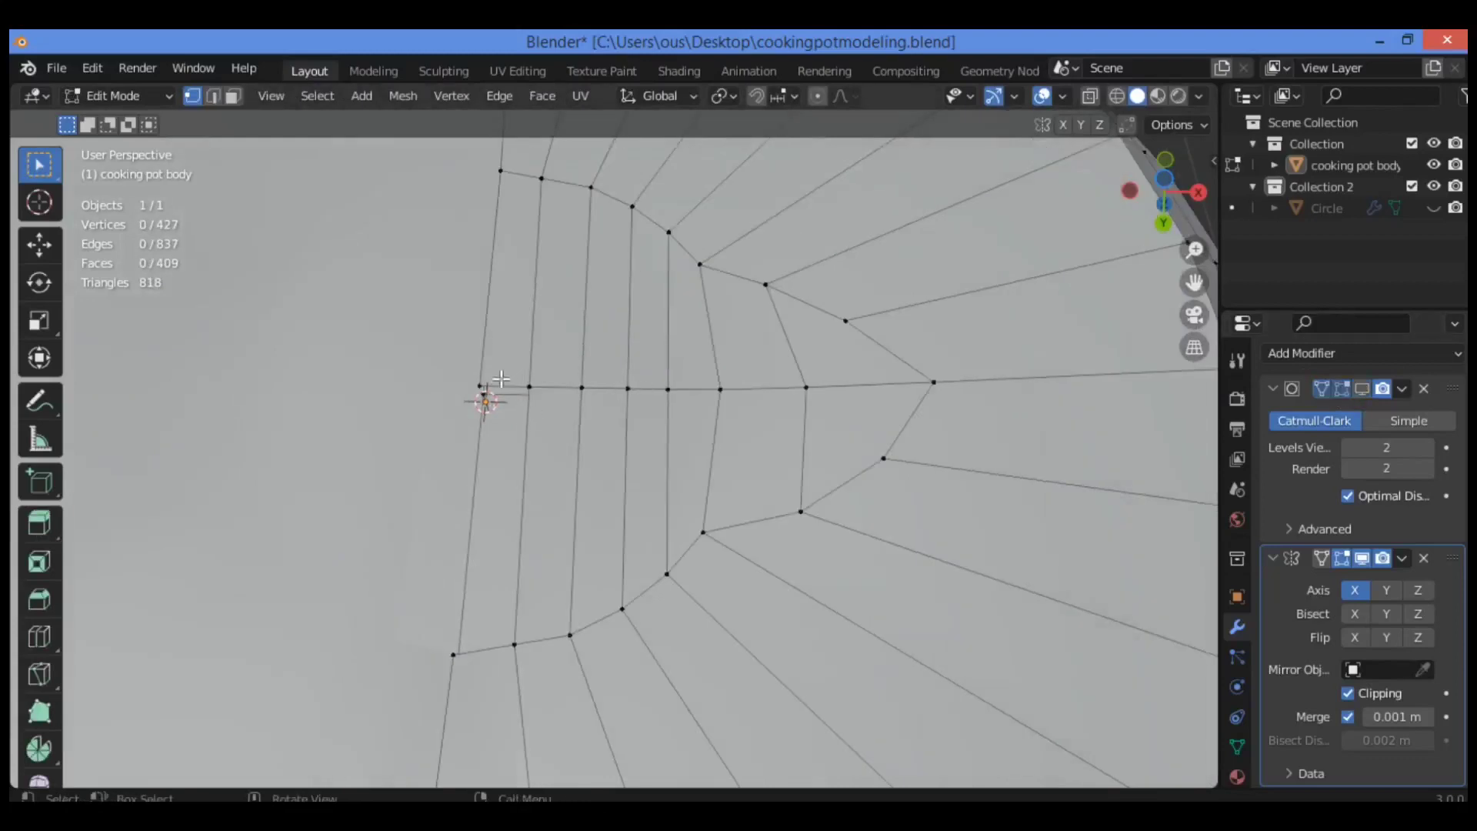
scroll(501, 378, "up", 3)
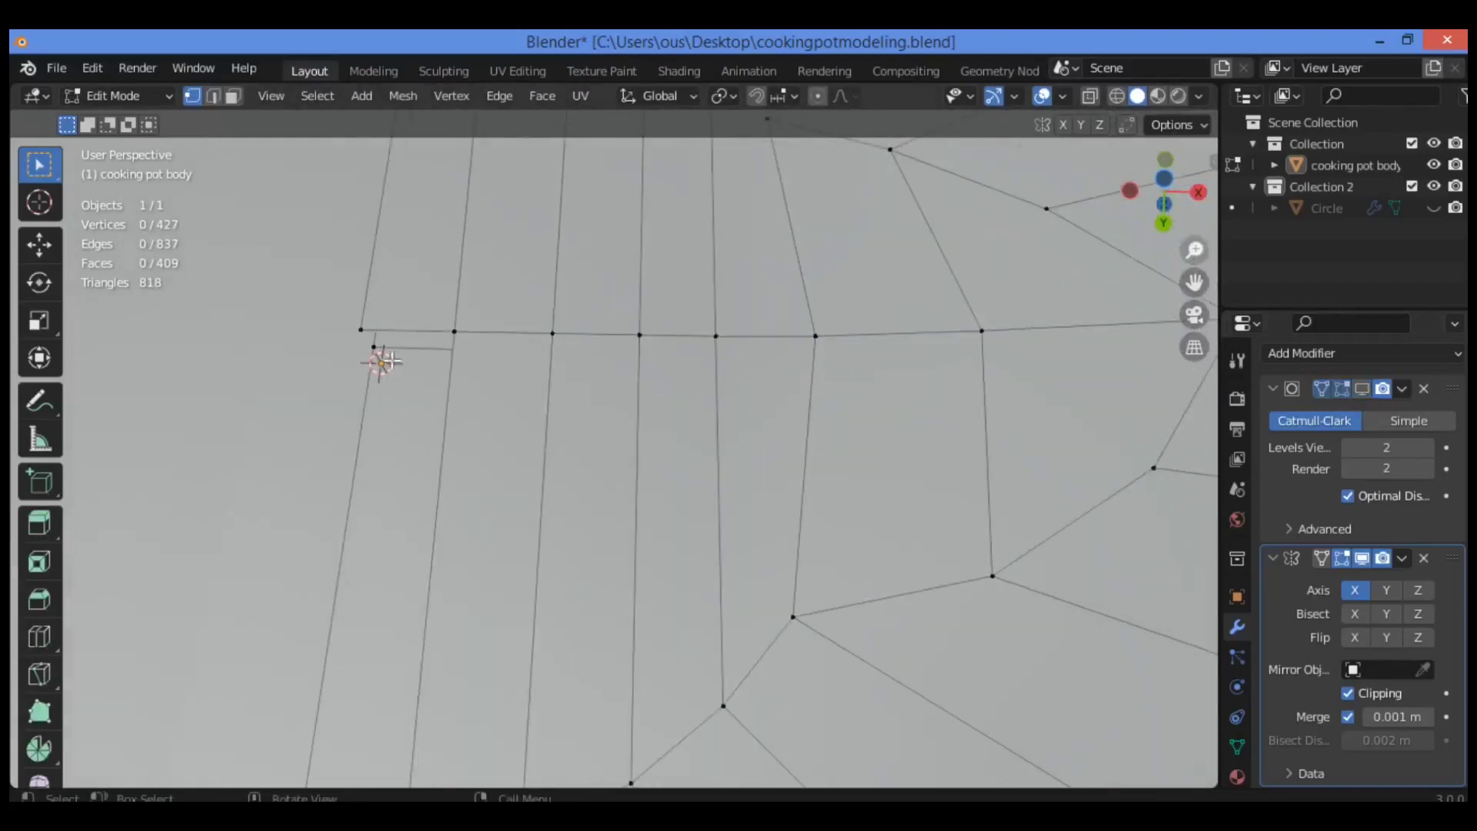
left_click_drag(1194, 282, 1356, 161)
left_click(536, 198)
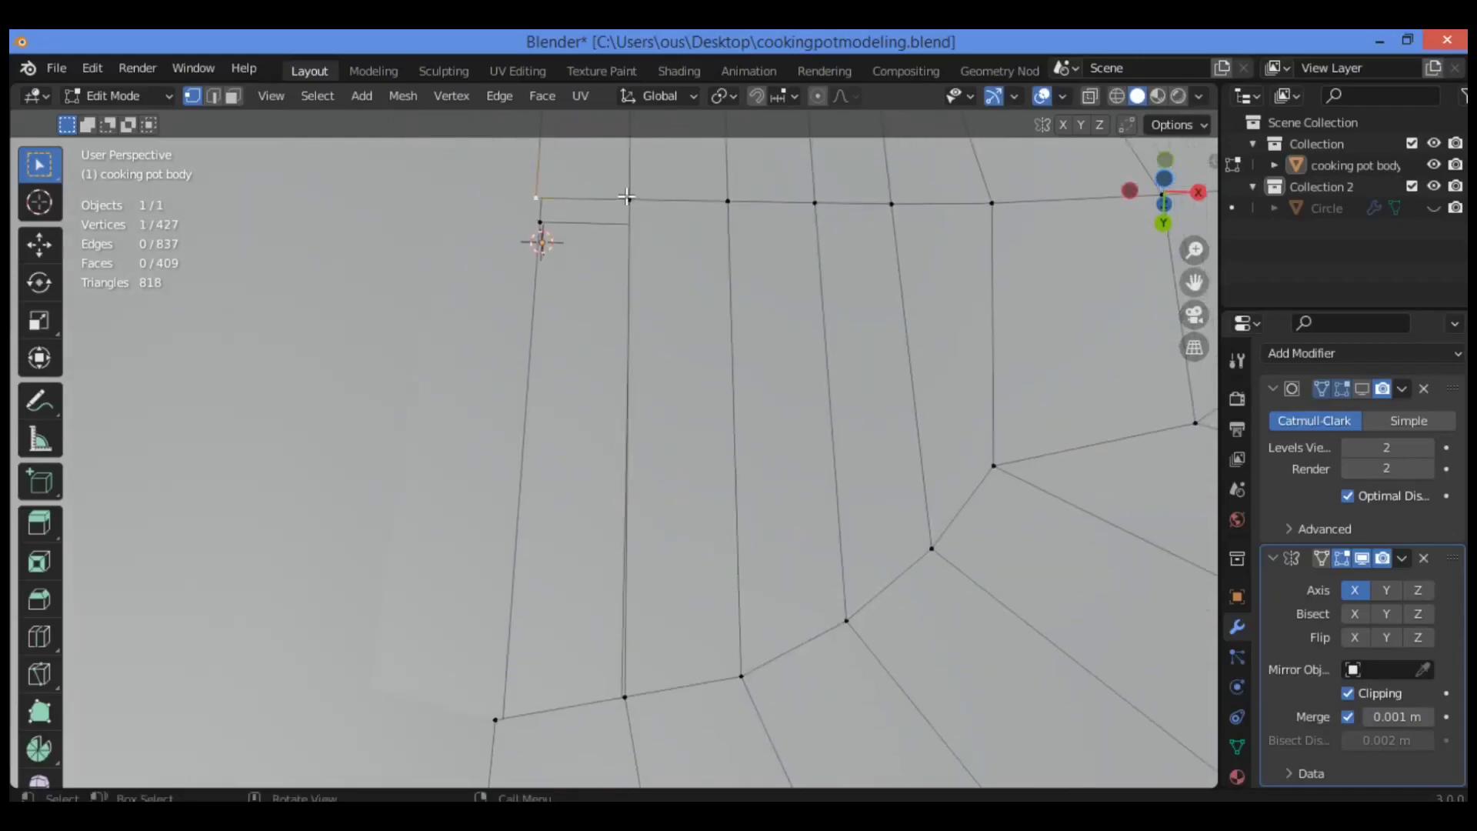
left_click(643, 192, "shift")
left_click(615, 703, "shift")
left_click(496, 720, "shift")
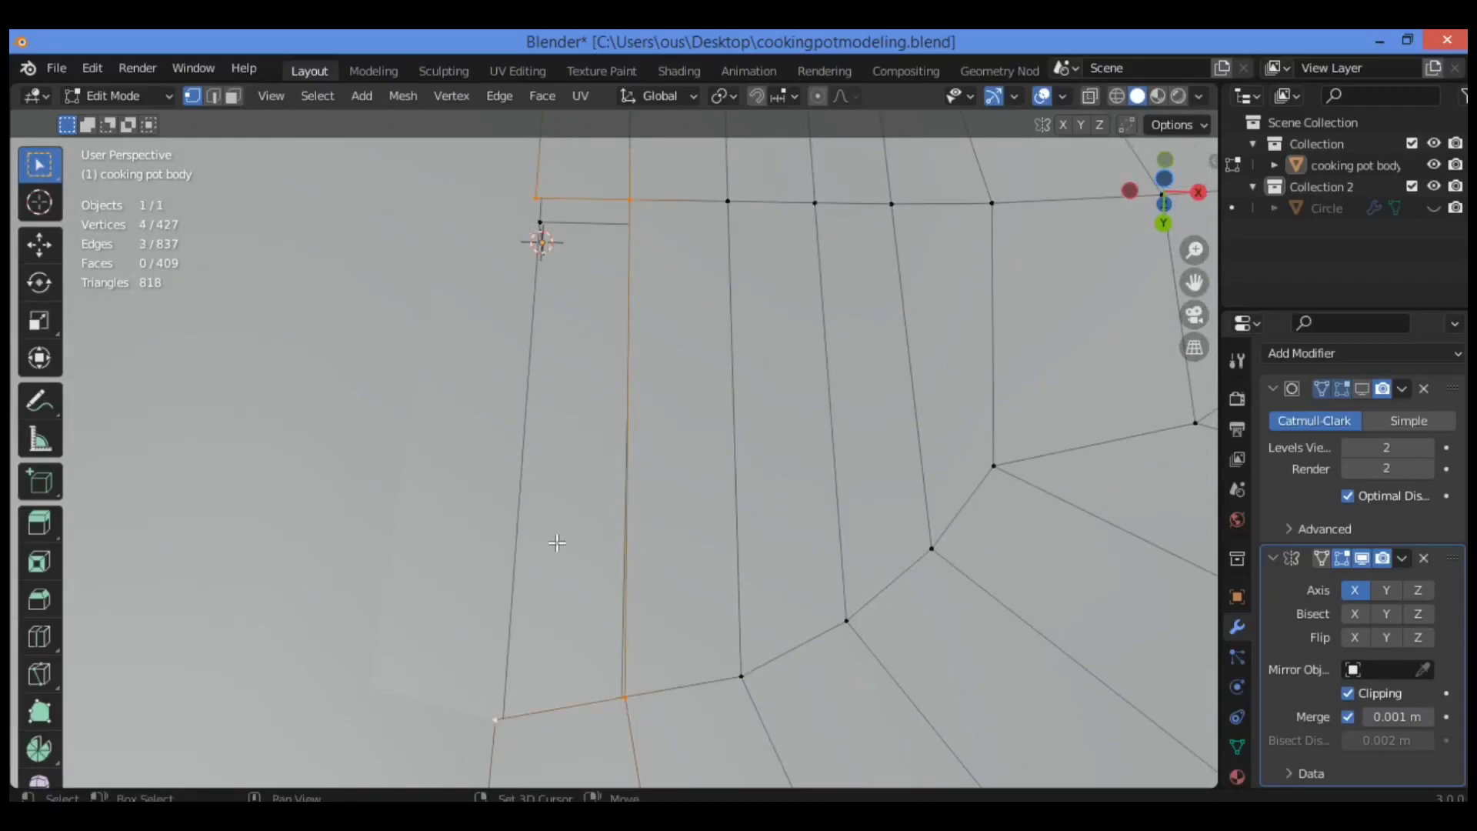
key("f")
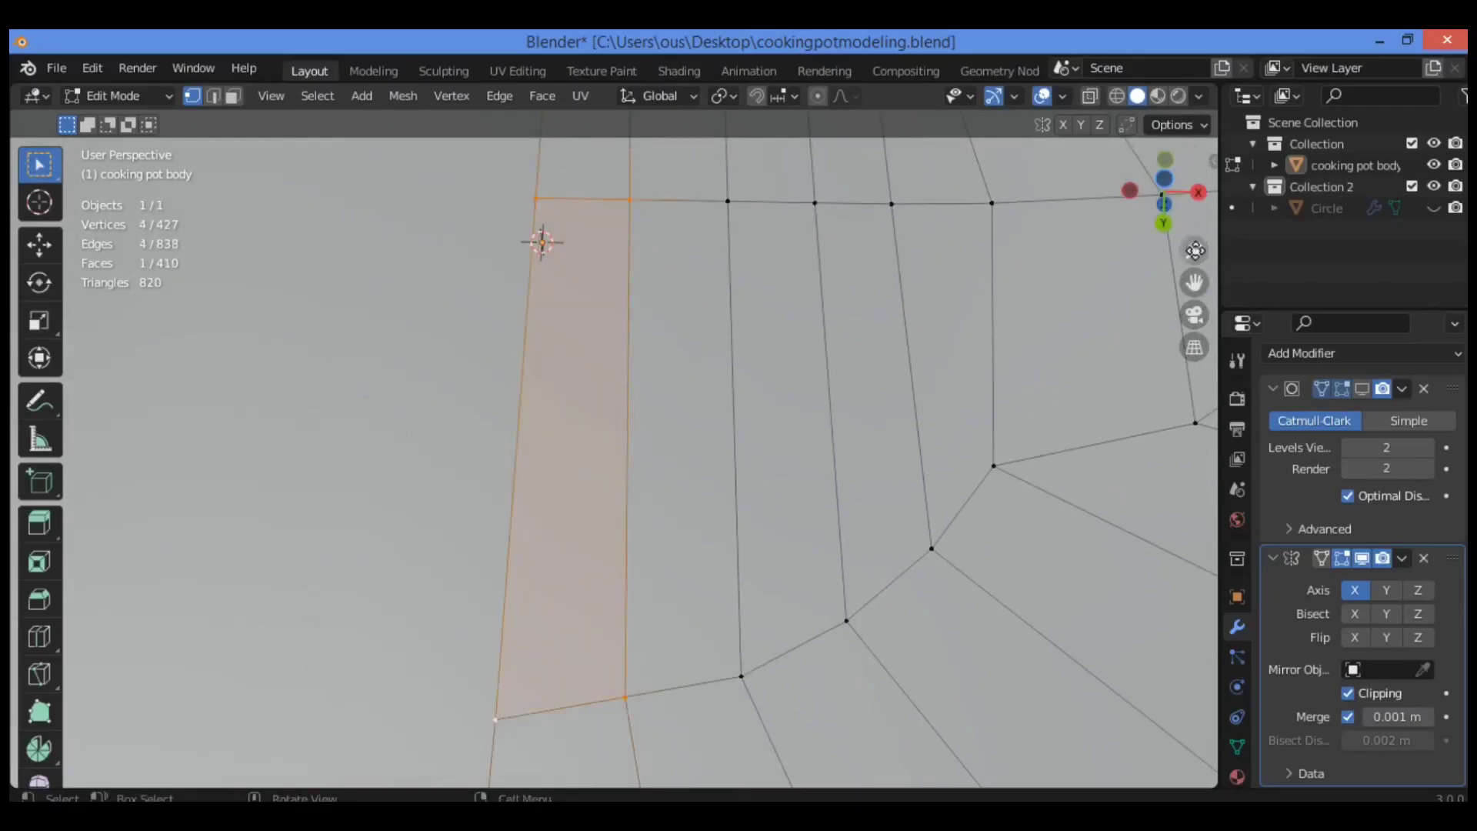
- Show the Subdivision modifier in the viewport again and check the smoothed pot in Object Mode
left_click_drag(1194, 250, 1110, 267)
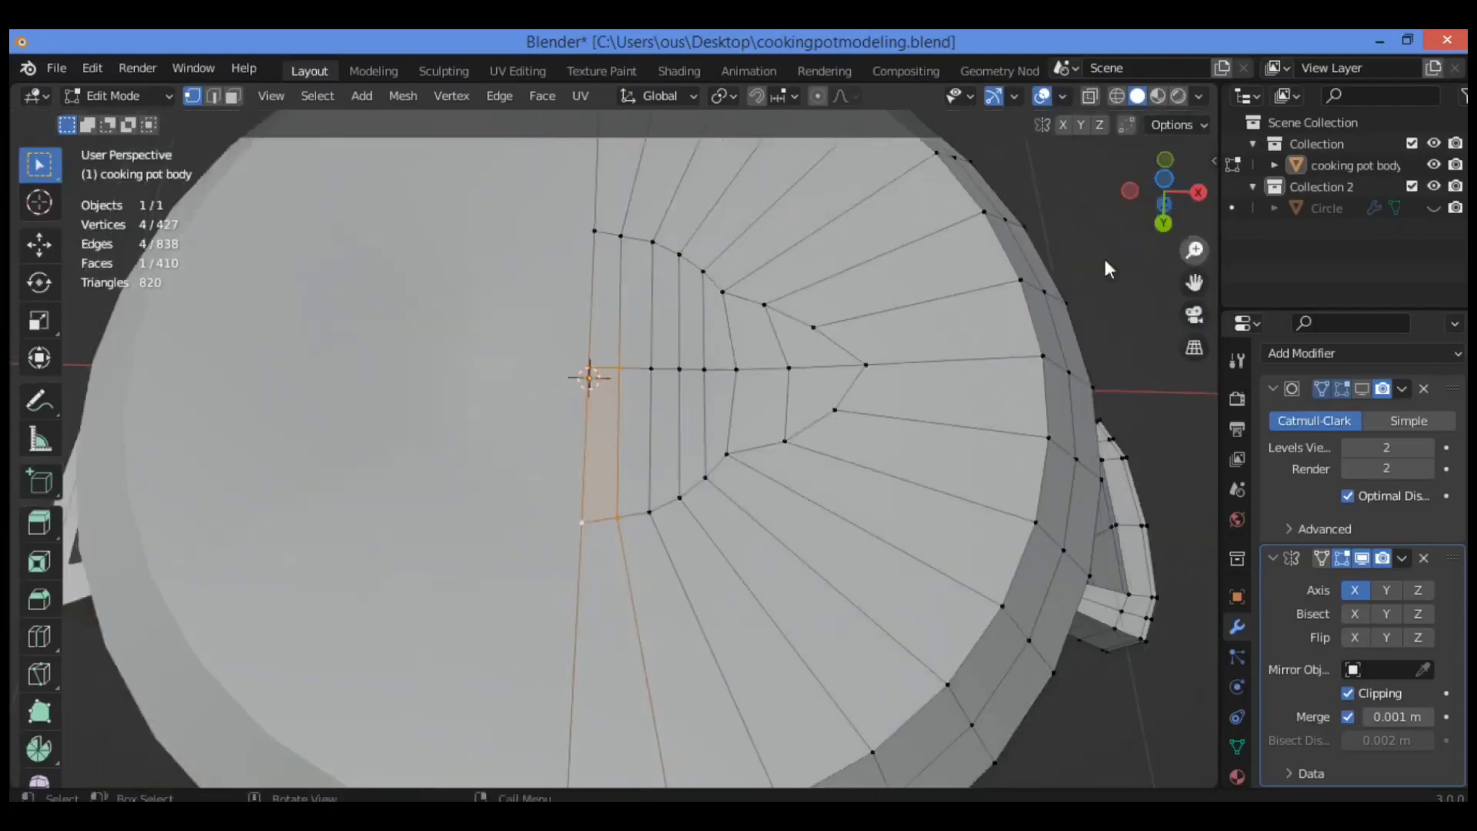
left_click(1361, 388)
left_click_drag(1194, 250, 865, 351)
key("Tab")
mouse_move(1163, 192)
left_mouse_down()
mouse_move(1123, 244)
mouse_move(1185, 165)
mouse_move(1177, 185)
left_mouse_up()
left_click_drag(1194, 250, 1080, 247)
left_click_drag(732, 261, 887, 321)
- In Edit Mode, enable the Mirror modifier's on-cage display and add a nearly centred loop cut between the inner ring and the floor edge
key("Tab")
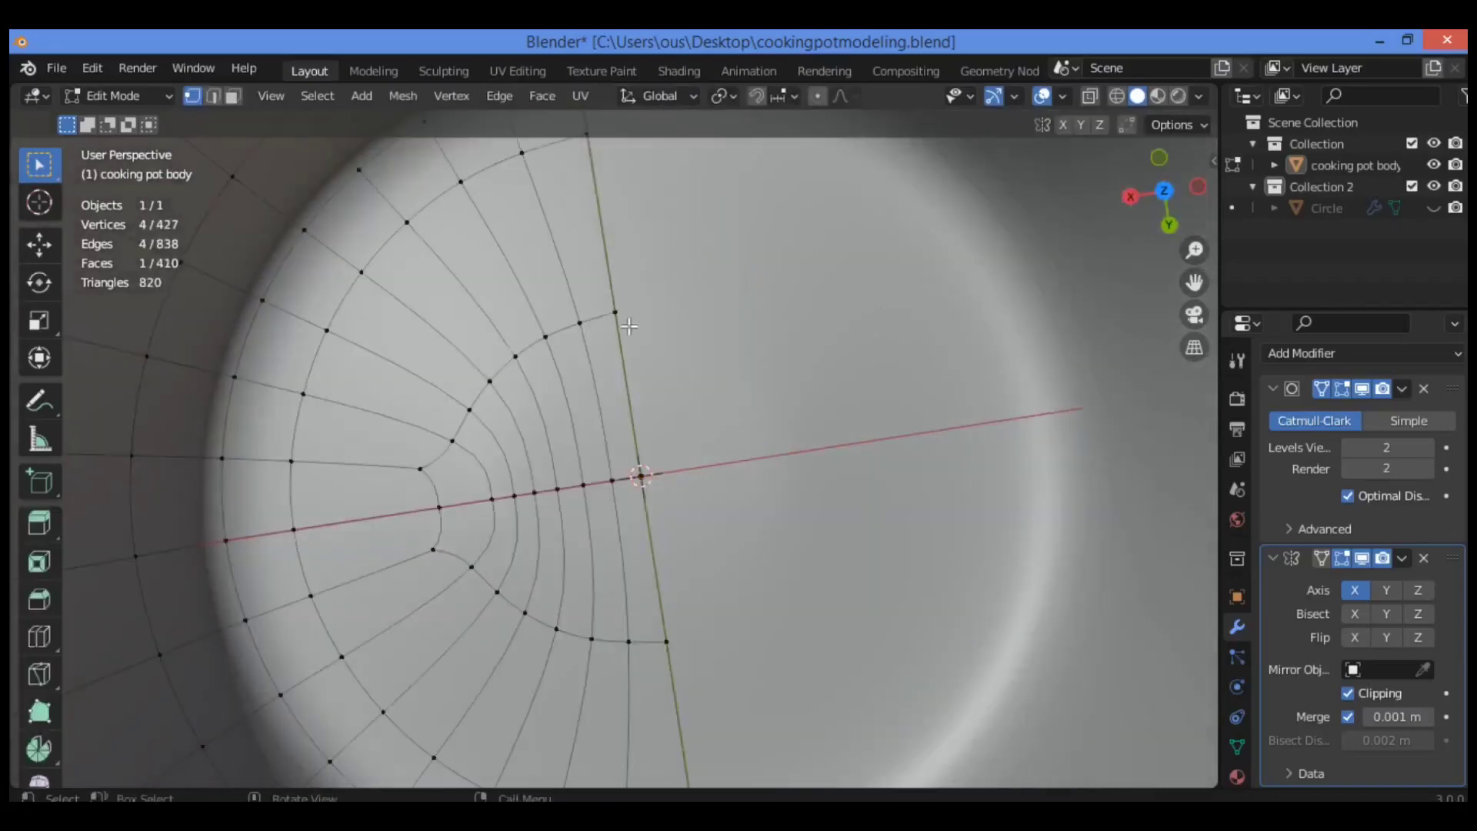
left_click(1321, 559)
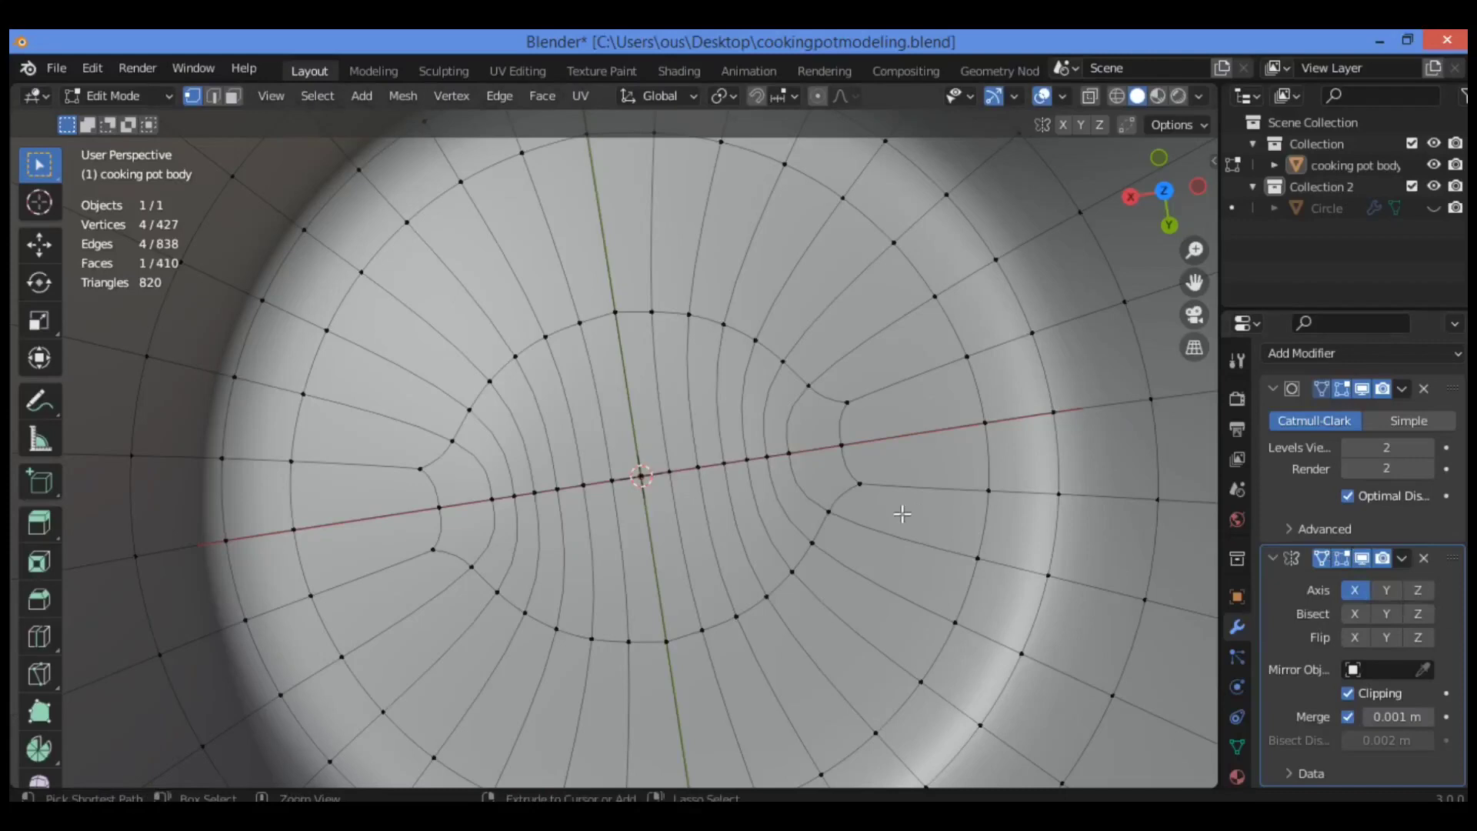
key("ctrl+r")
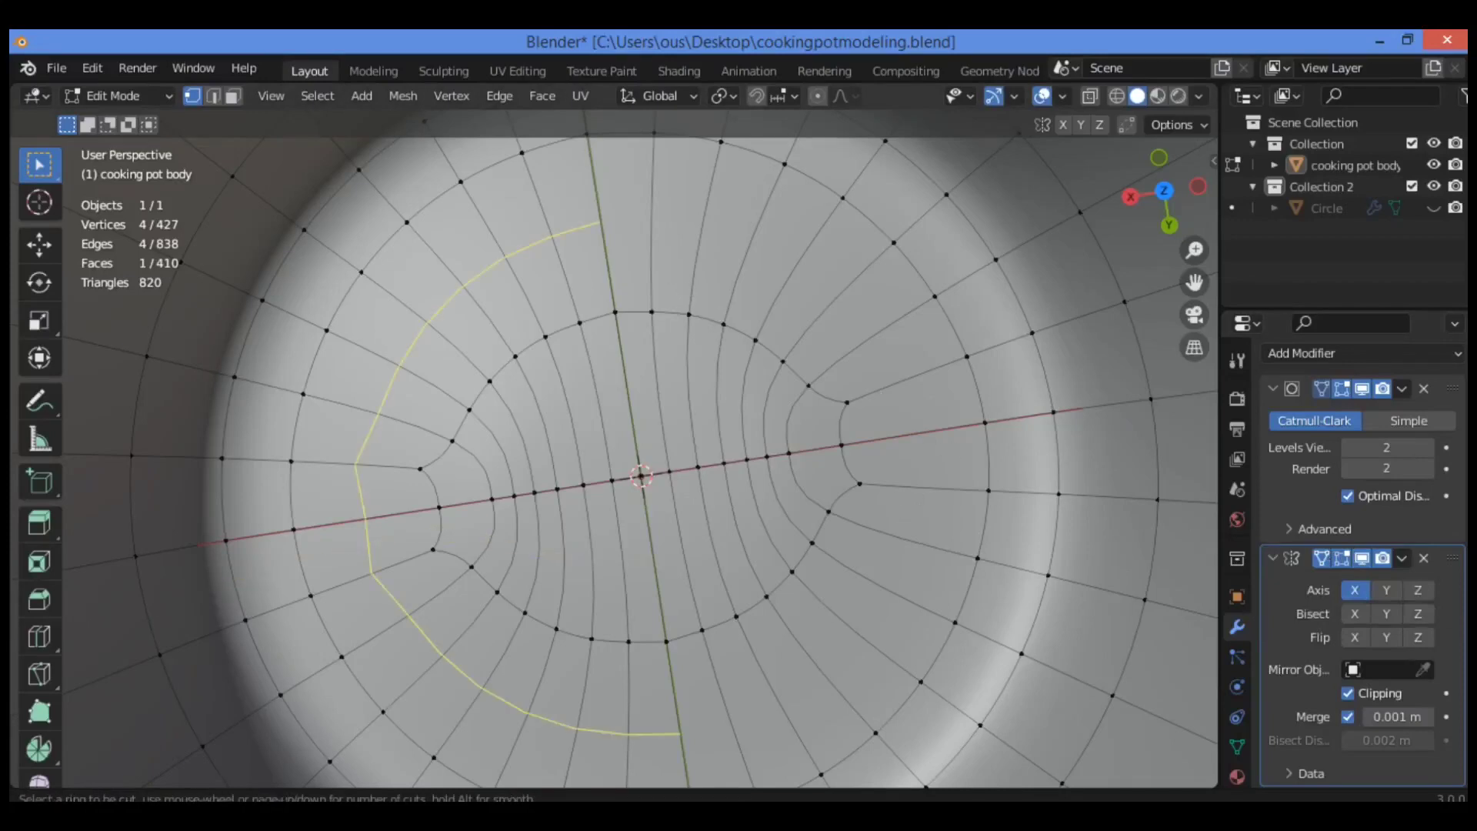
left_click(663, 292)
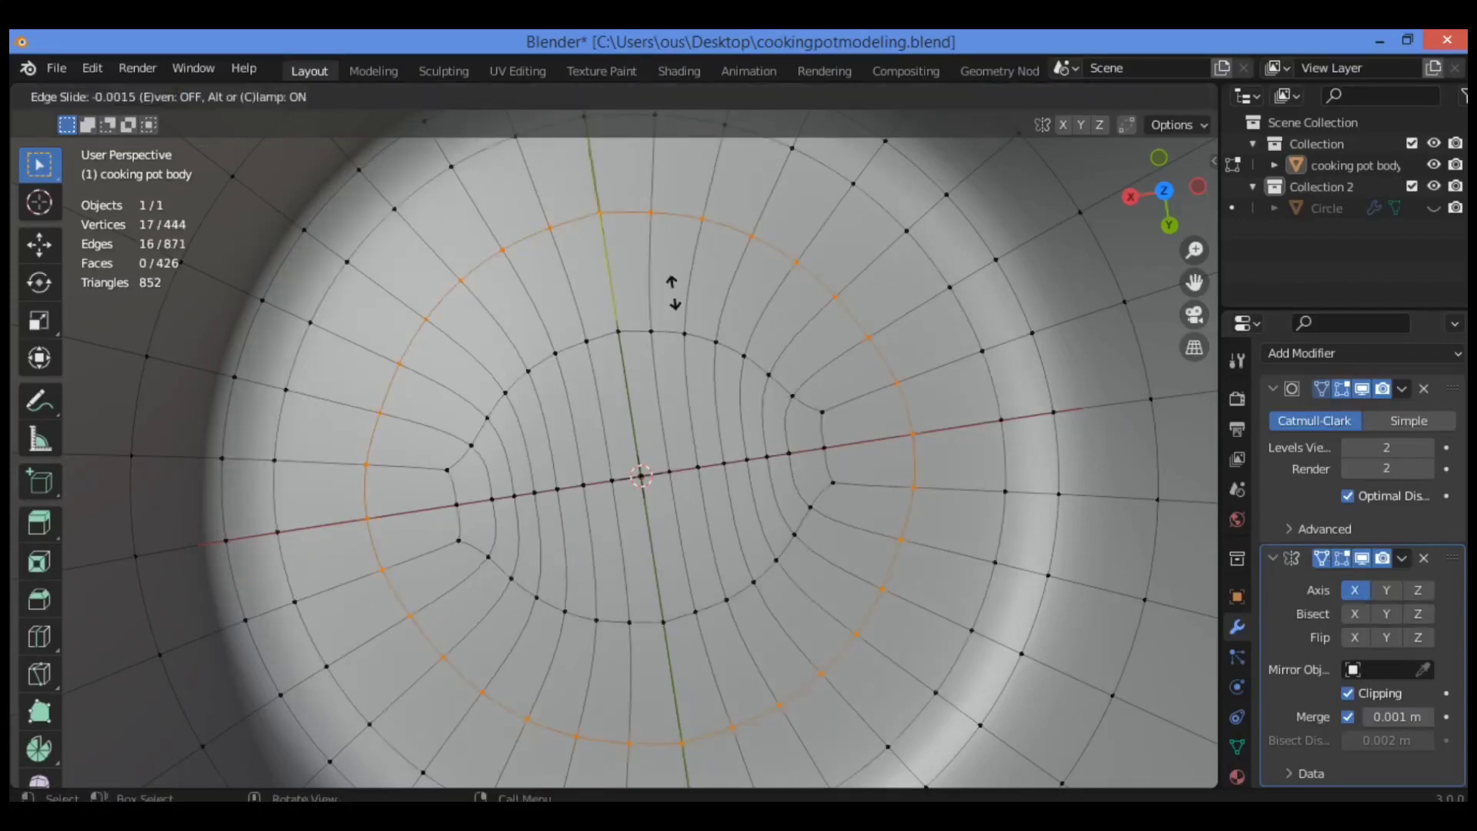
left_click(673, 293)
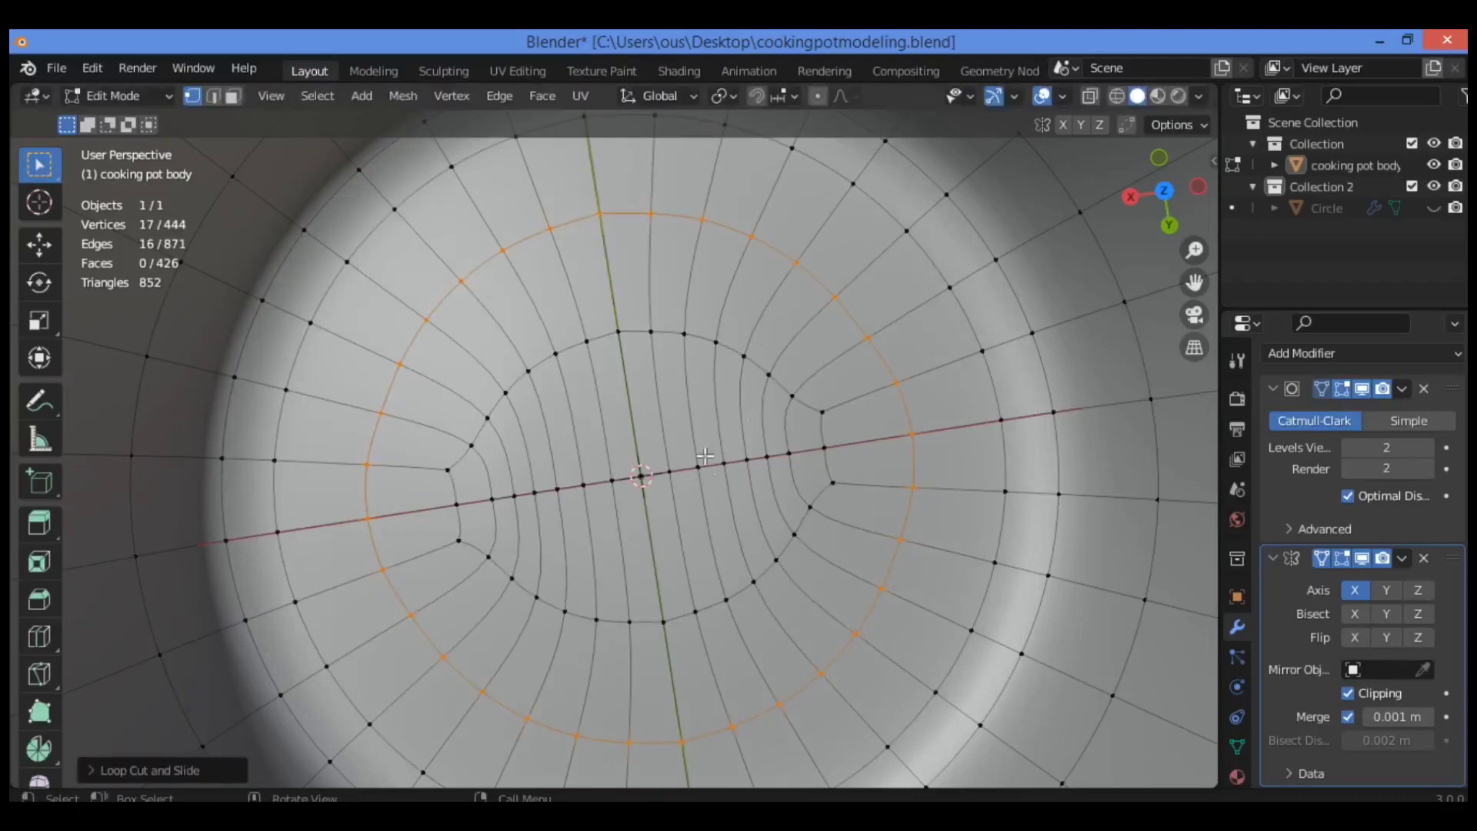
- Add a nearly centred loop cut between the inner ring and the outer edge on the pot's underside, and clear the selection
left_click_drag(1194, 250, 1197, 308)
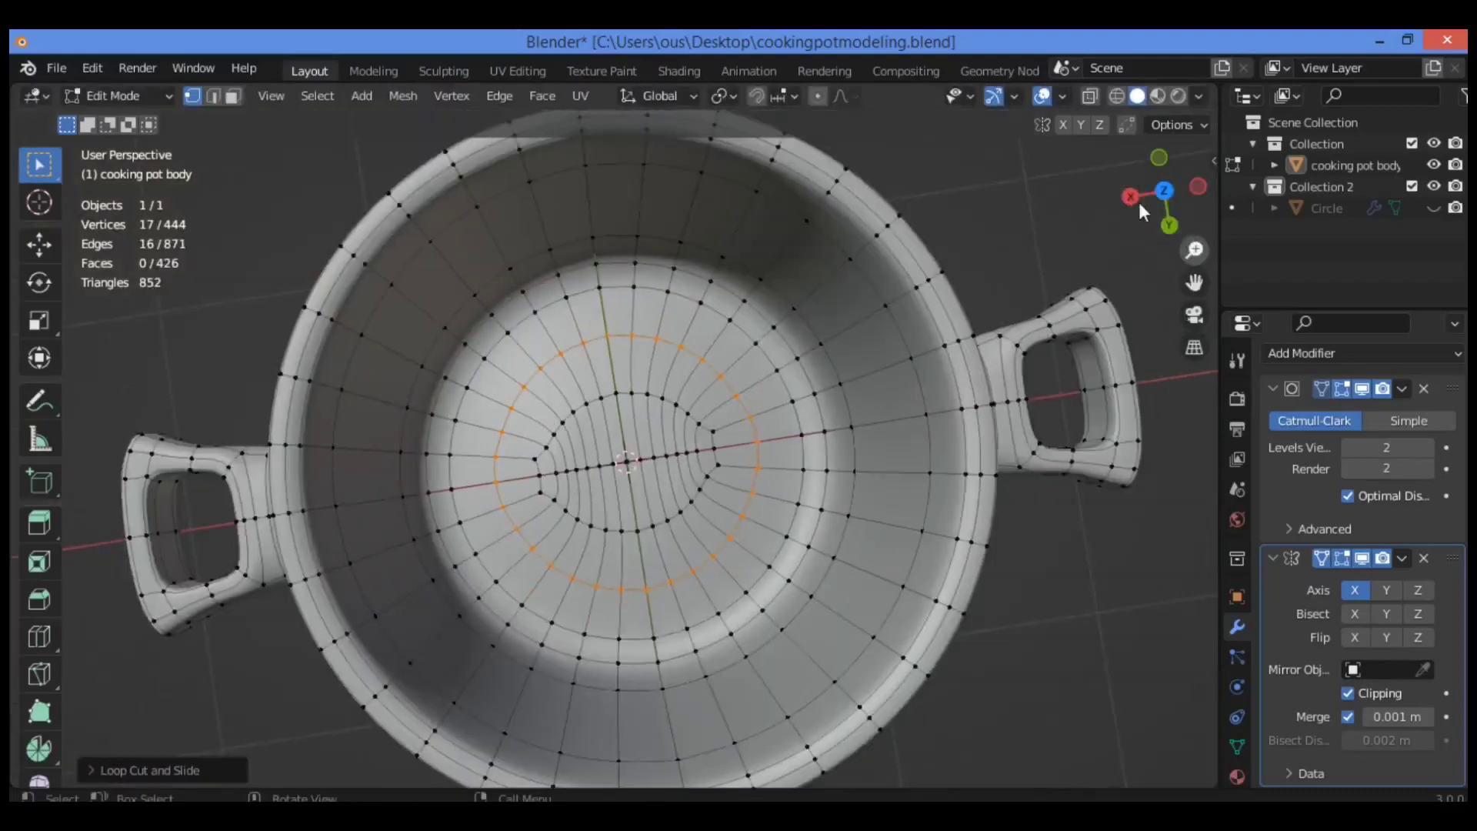
left_click_drag(1142, 206, 1141, 23)
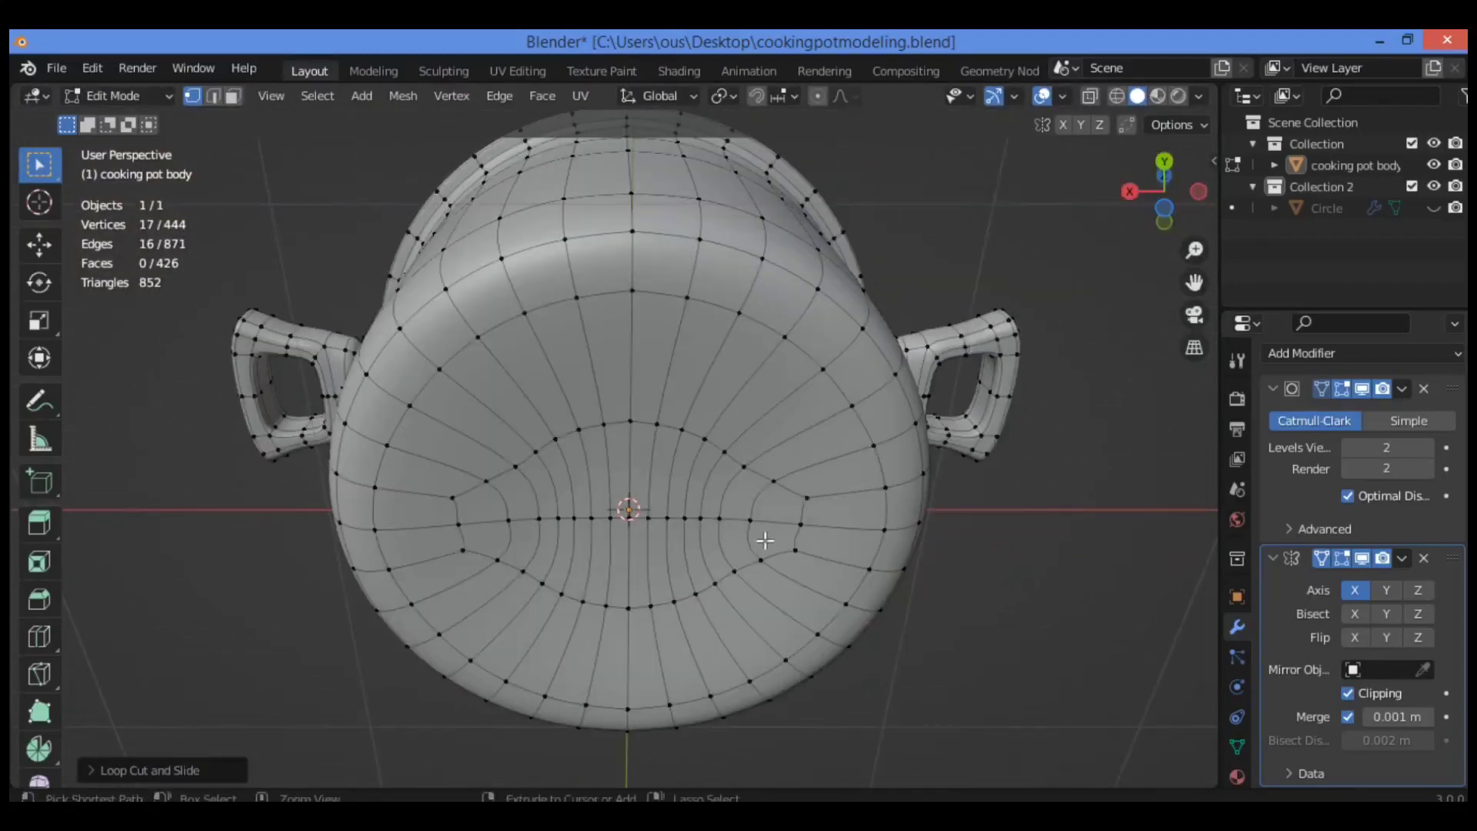
key("ctrl+r")
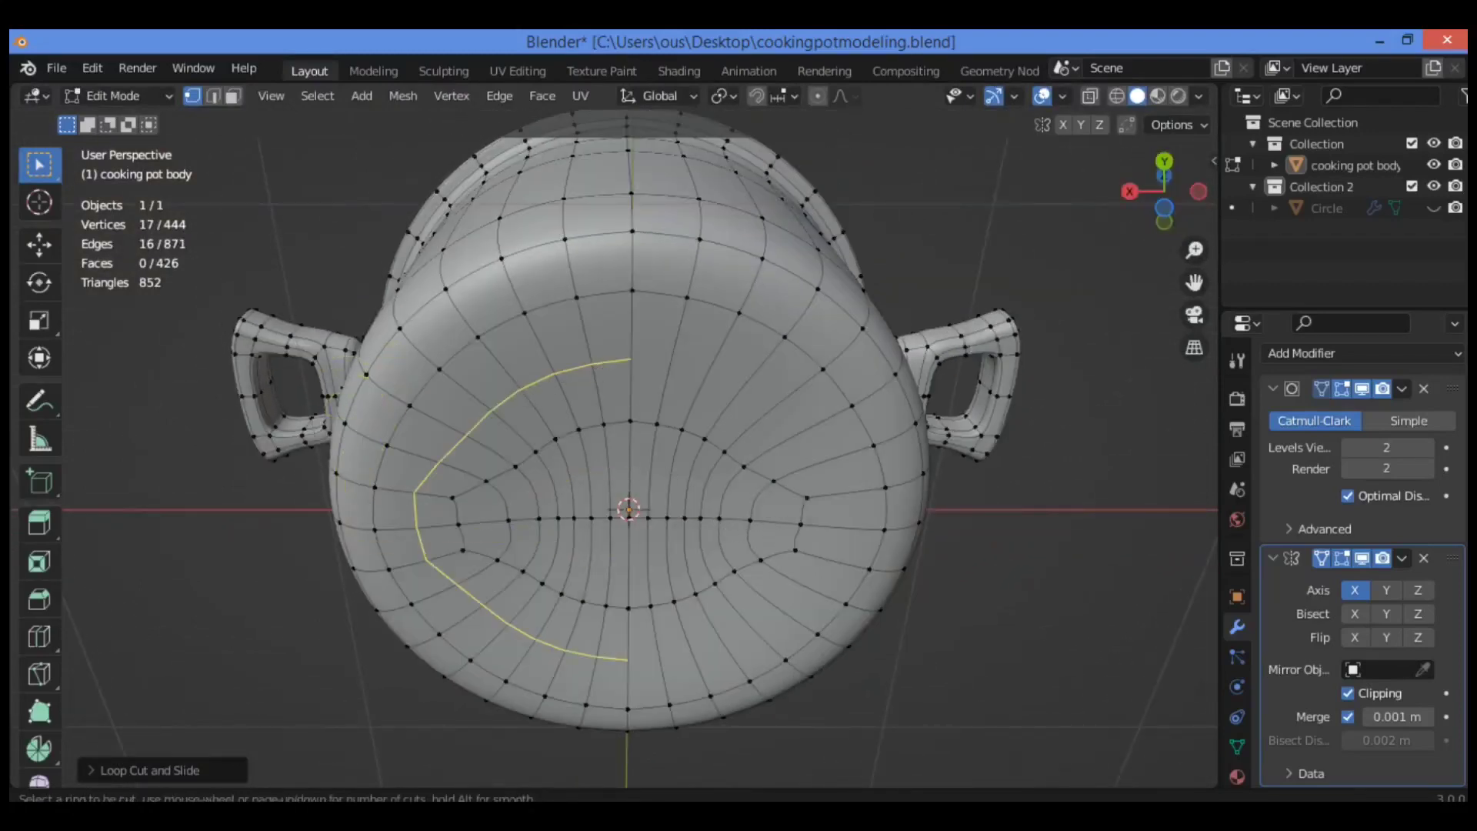
left_click(597, 362)
left_click(598, 366)
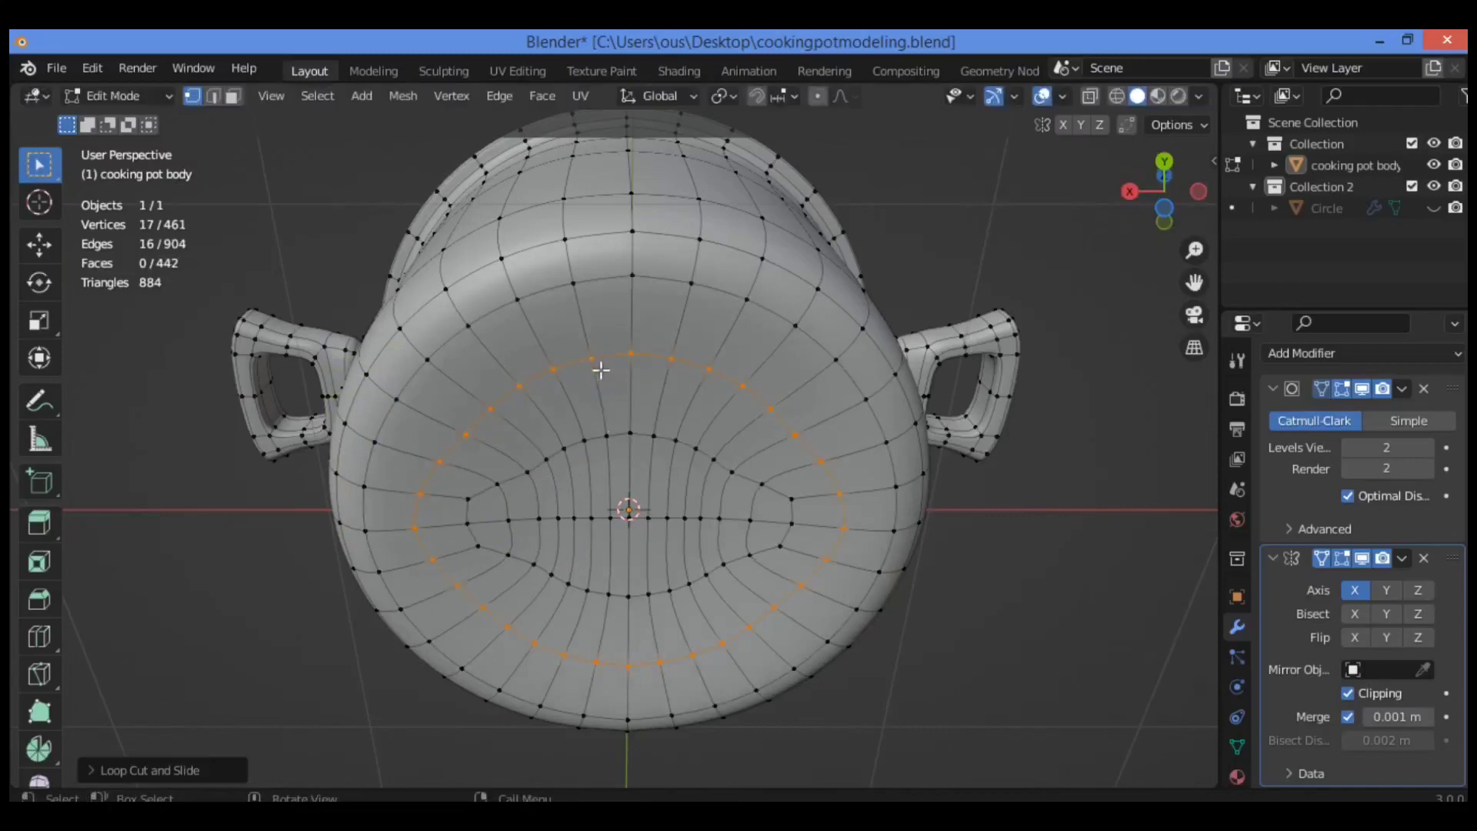
left_click(1109, 419)
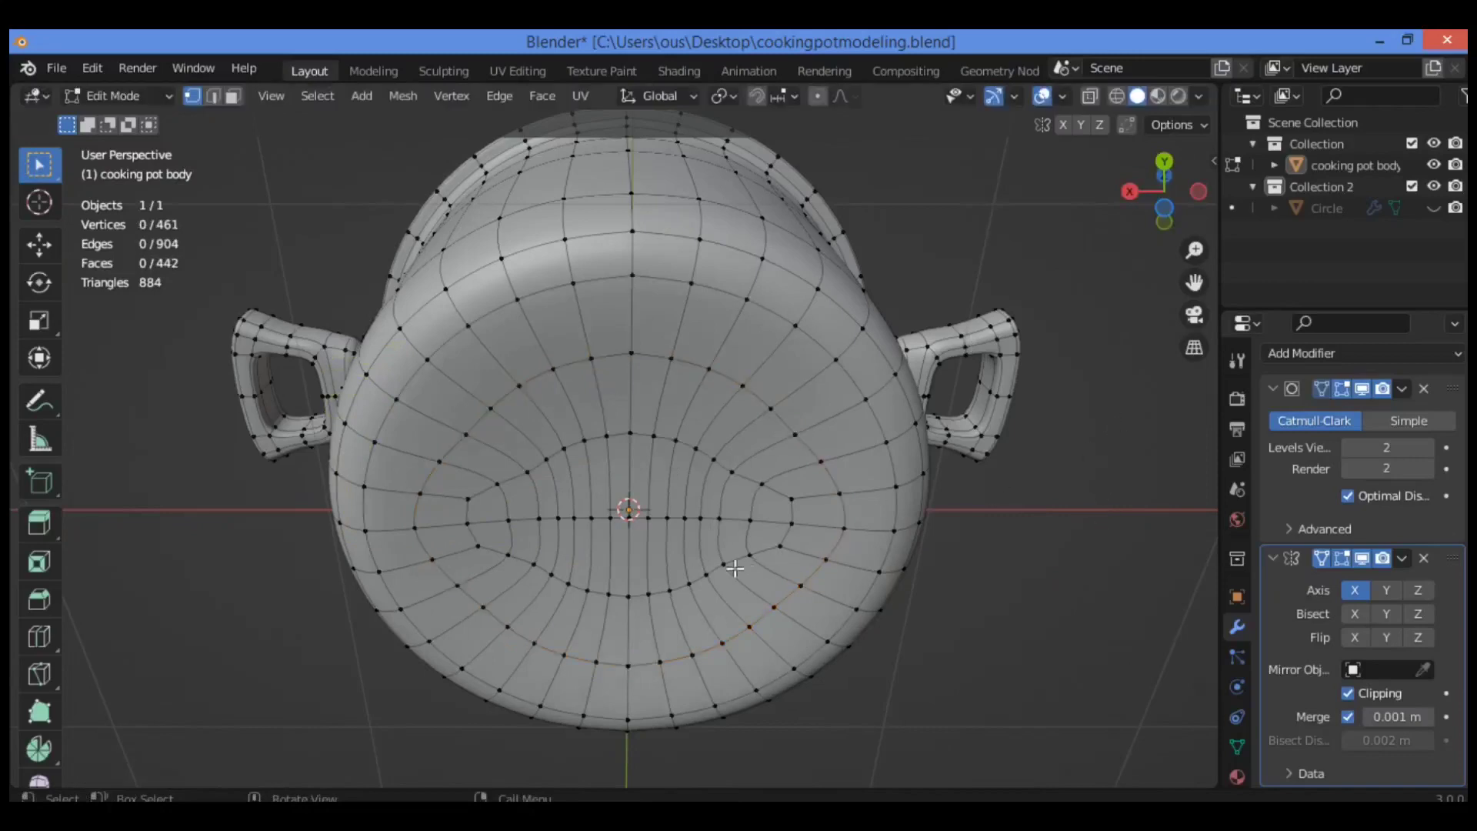
- Check the smoothed pot's inside and underside in Object Mode
left_click_drag(1194, 250, 940, 340)
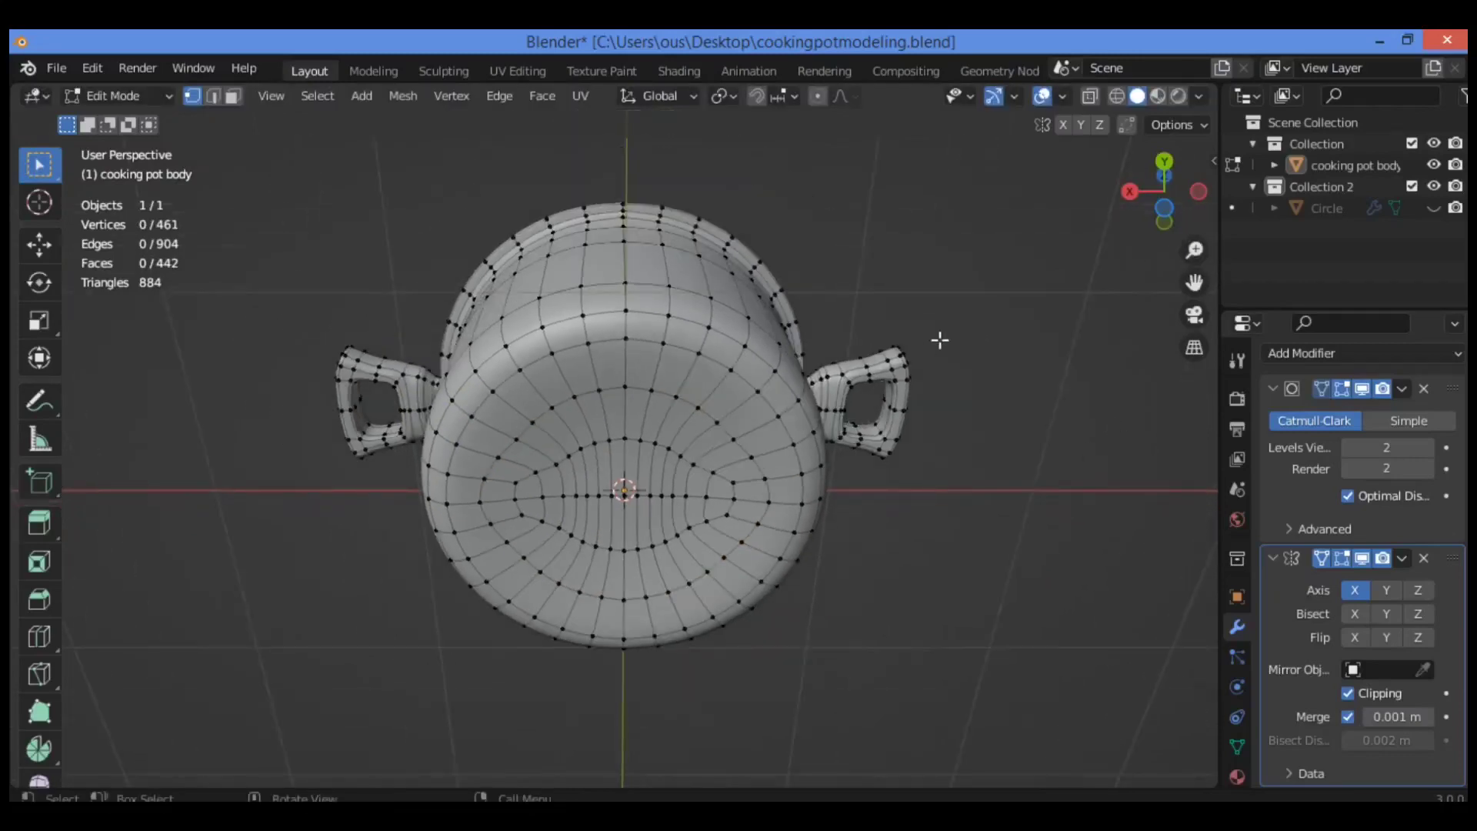
key("Tab")
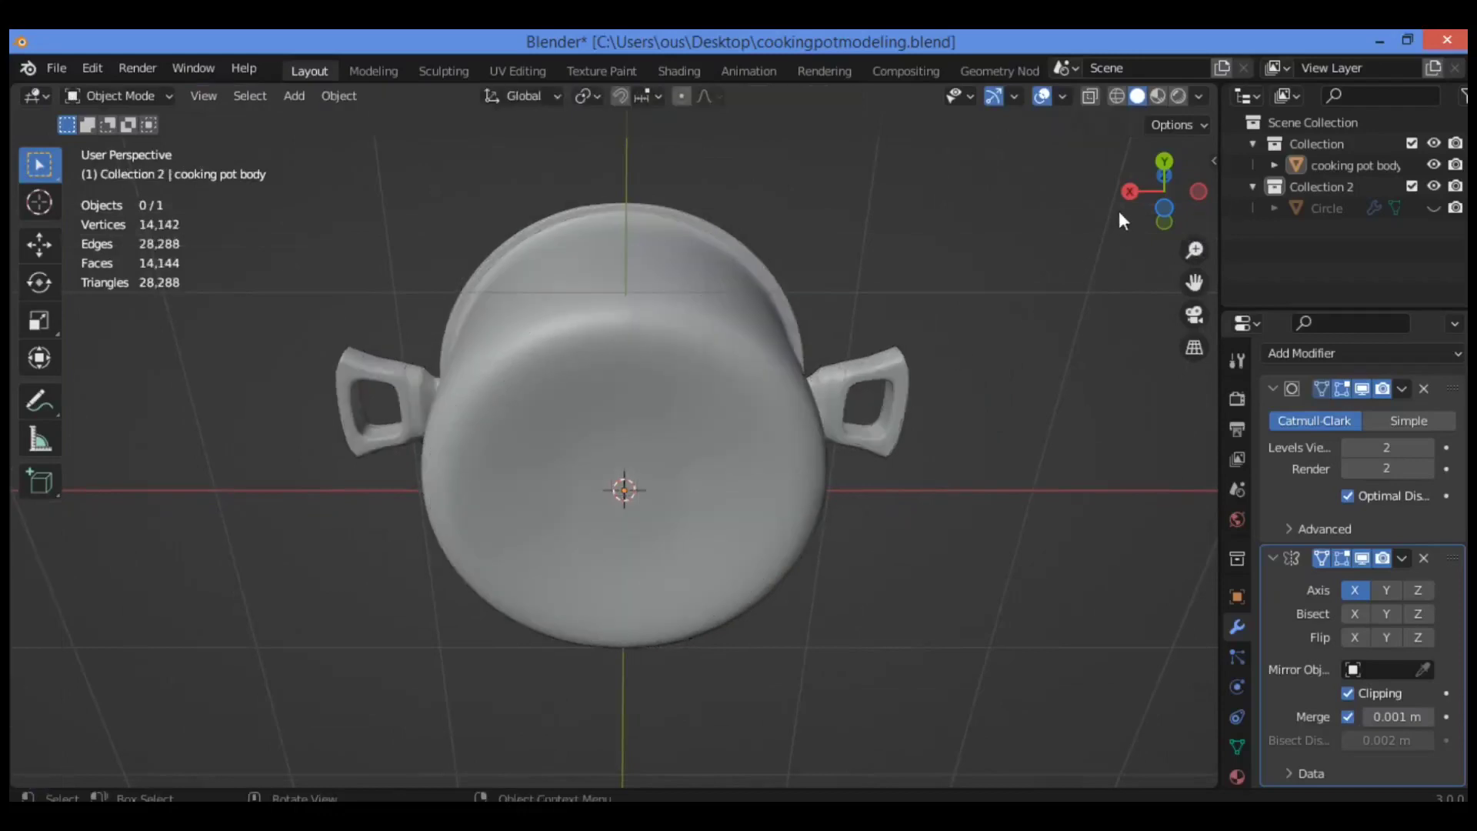
left_click_drag(1138, 207, 1122, 562)
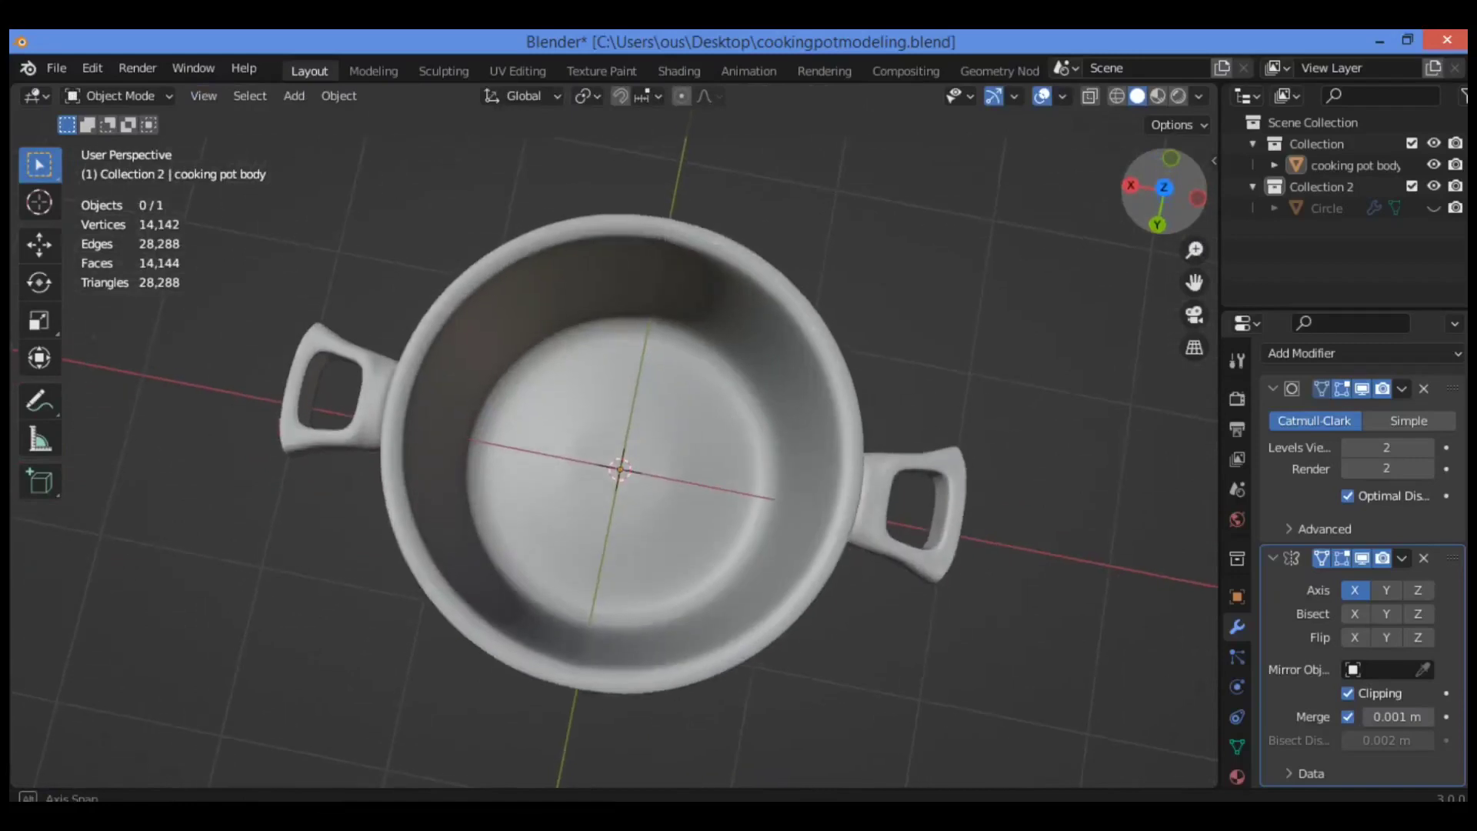
left_click_drag(989, 180, 1051, 123)
left_click_drag(1194, 250, 1110, 0)
left_click_drag(1194, 265, 1194, 235)
- In Edit Mode, add a centred loop cut between the inner ring and the neighbouring loop on the pot's underside
left_click(720, 486)
key("Tab")
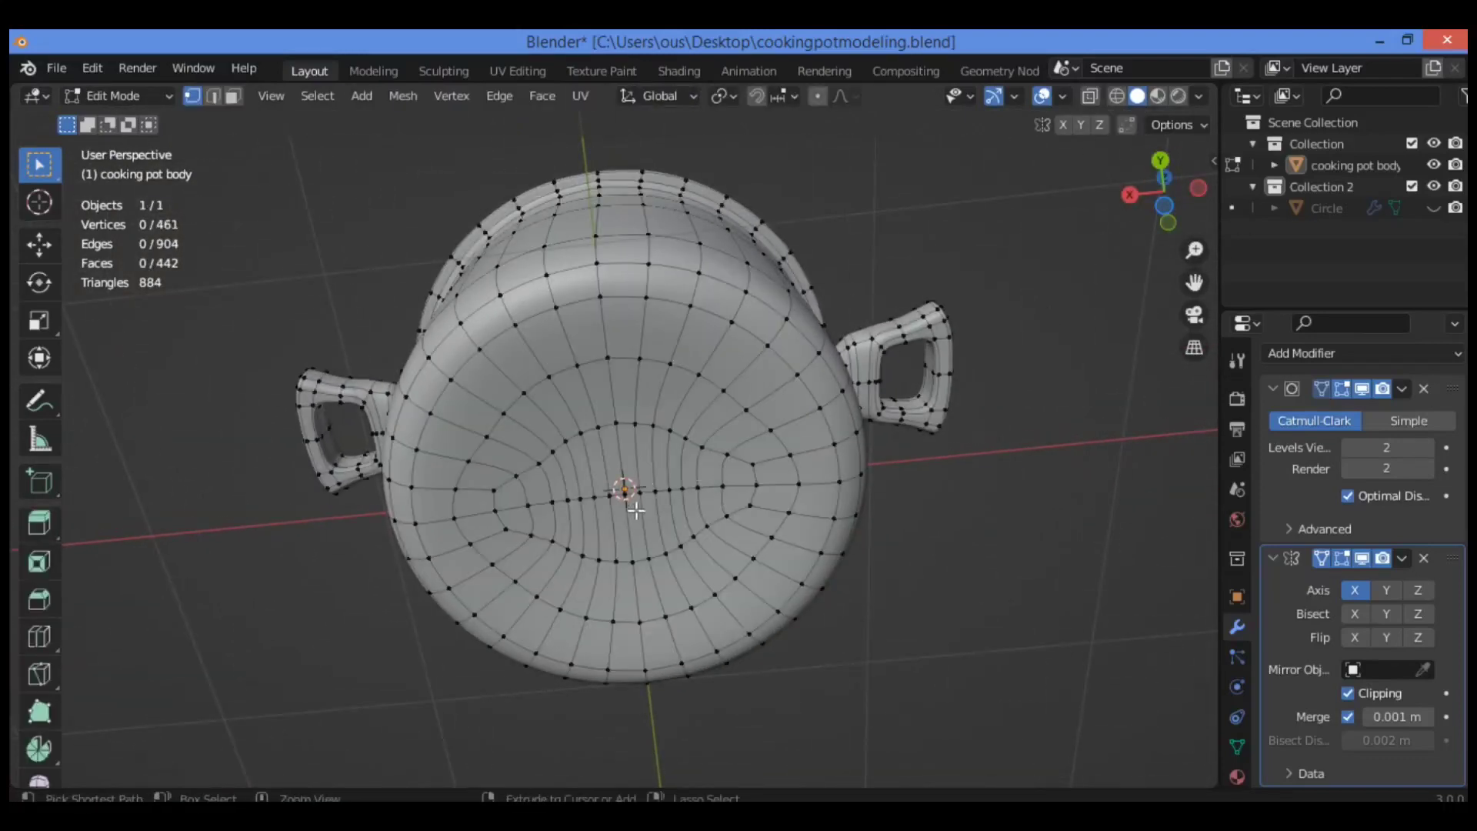
key("ctrl+r")
left_click(544, 425)
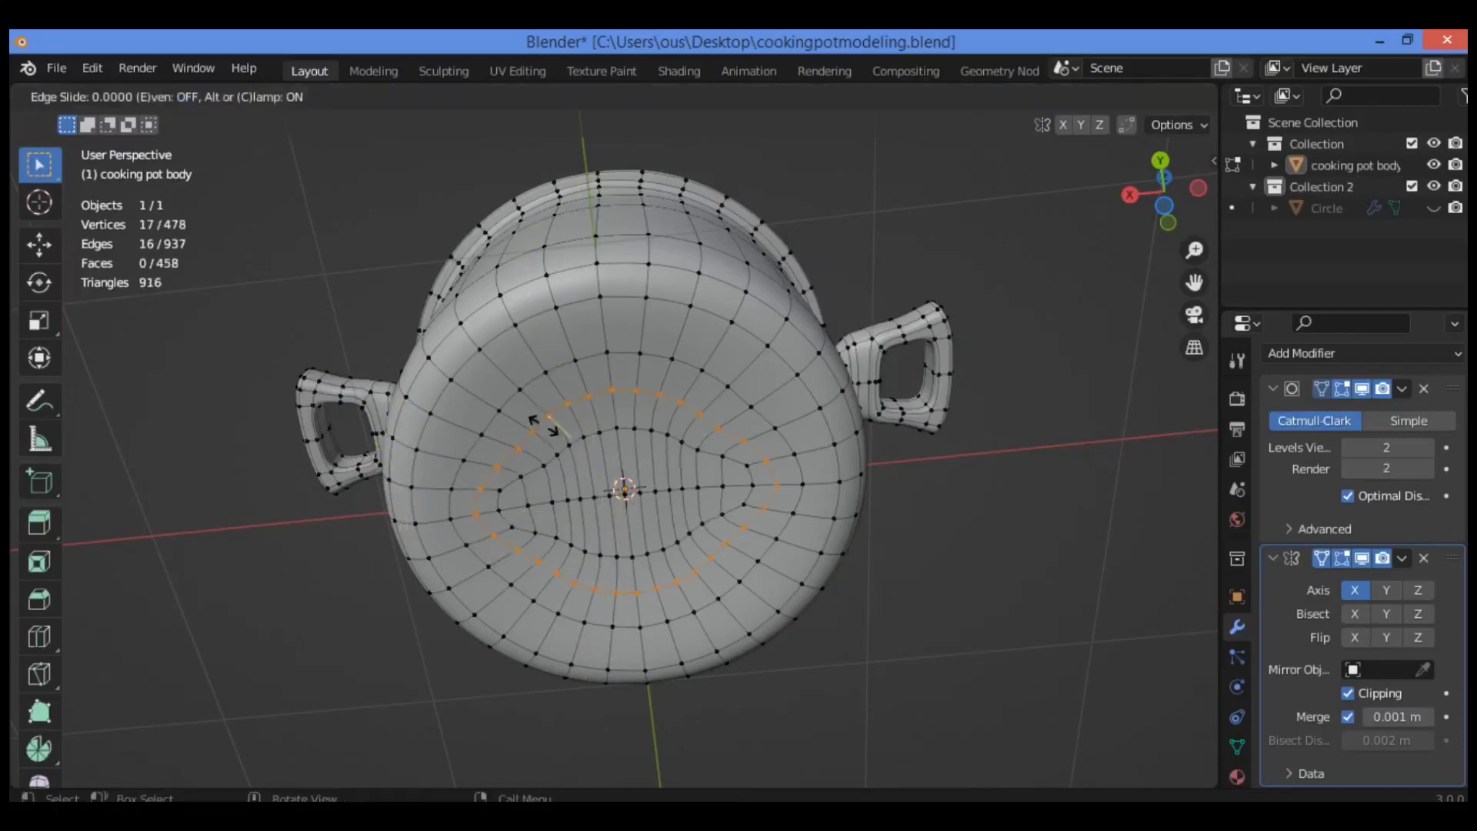
left_click(546, 425)
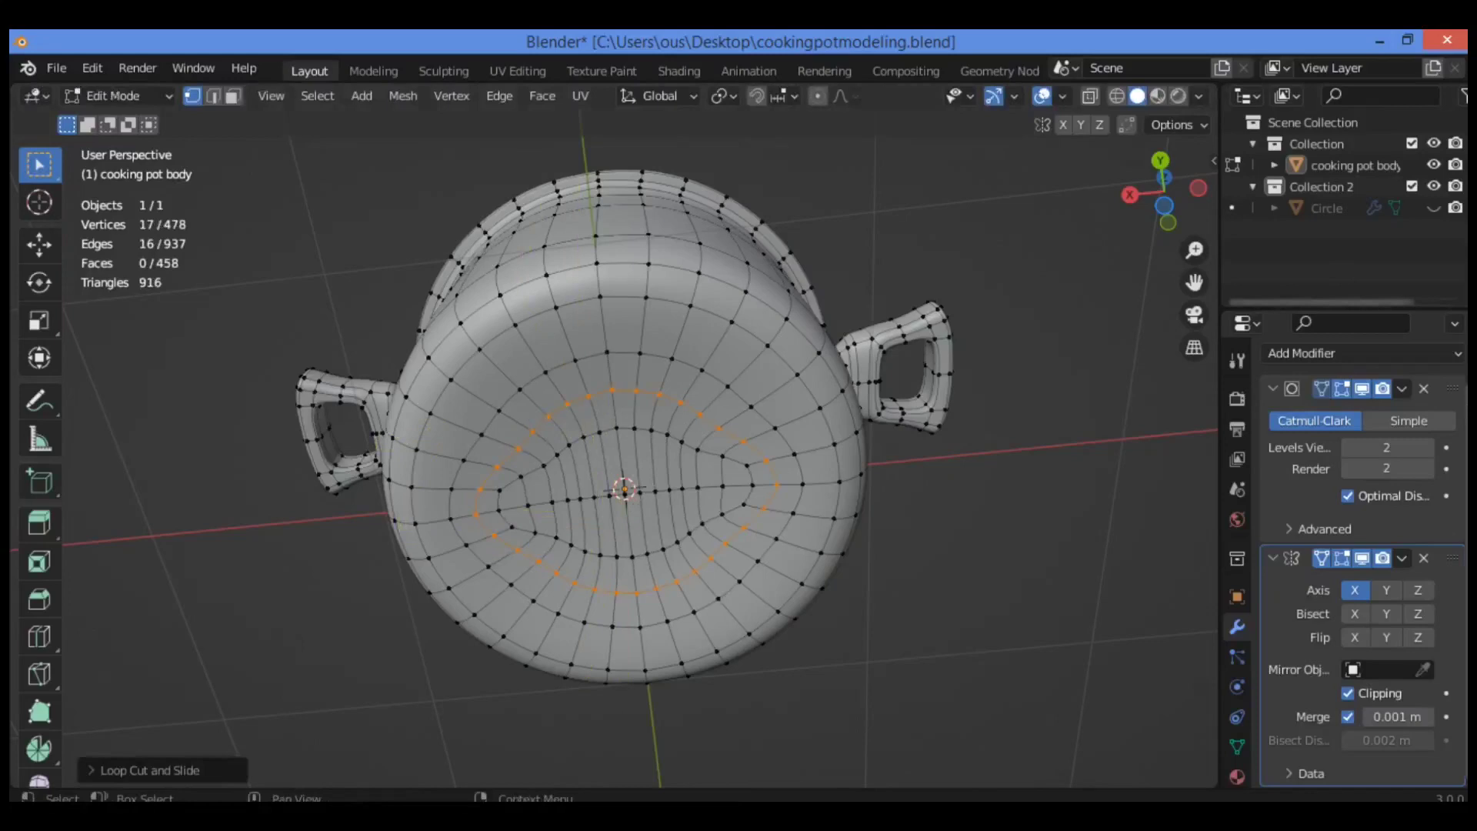
- Hide the Subdivision modifier in the viewport and select the edge loop just outside the underside's inner ring
left_click(1362, 388)
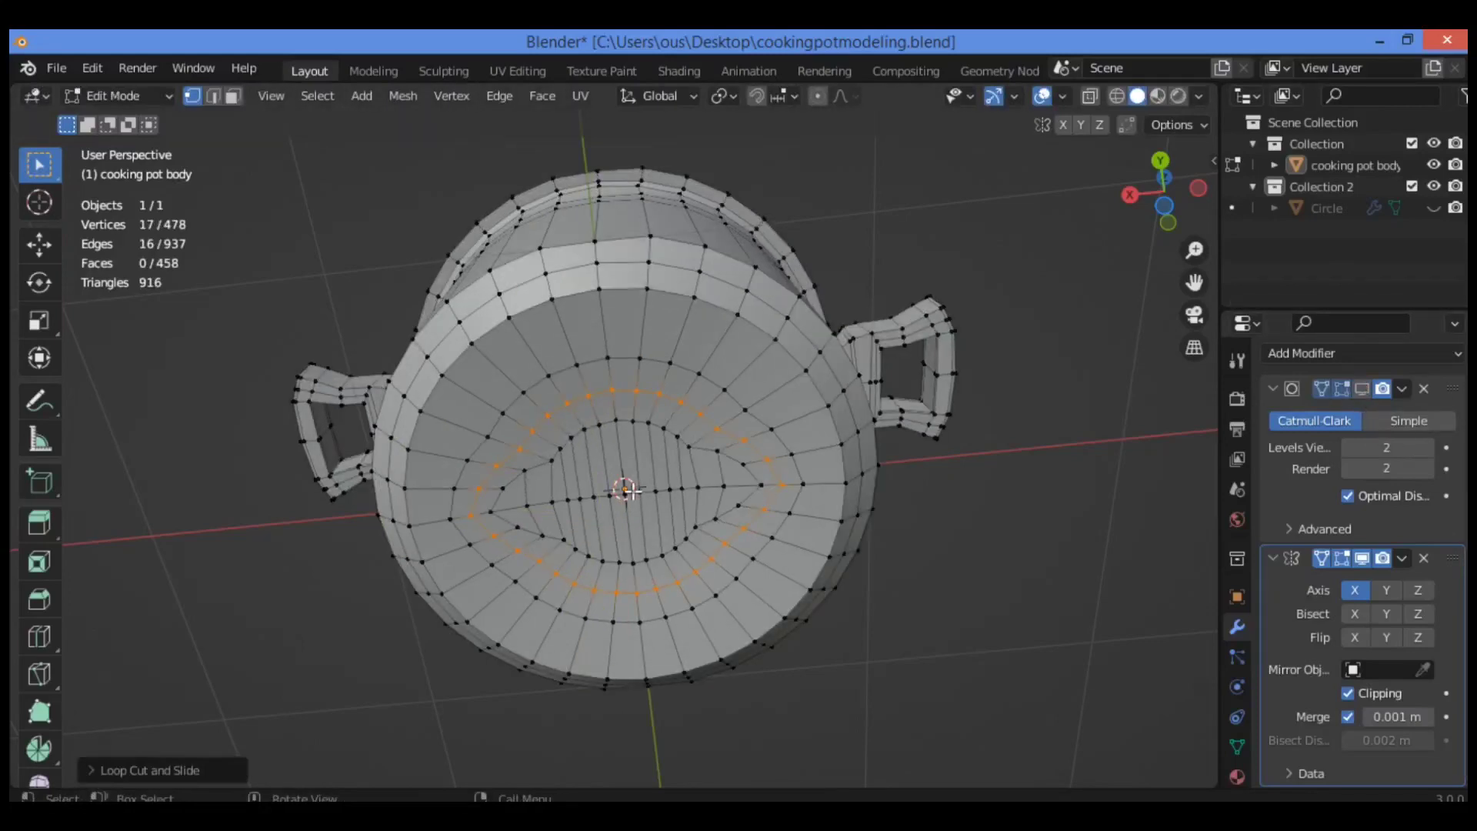
left_click(750, 471, "alt")
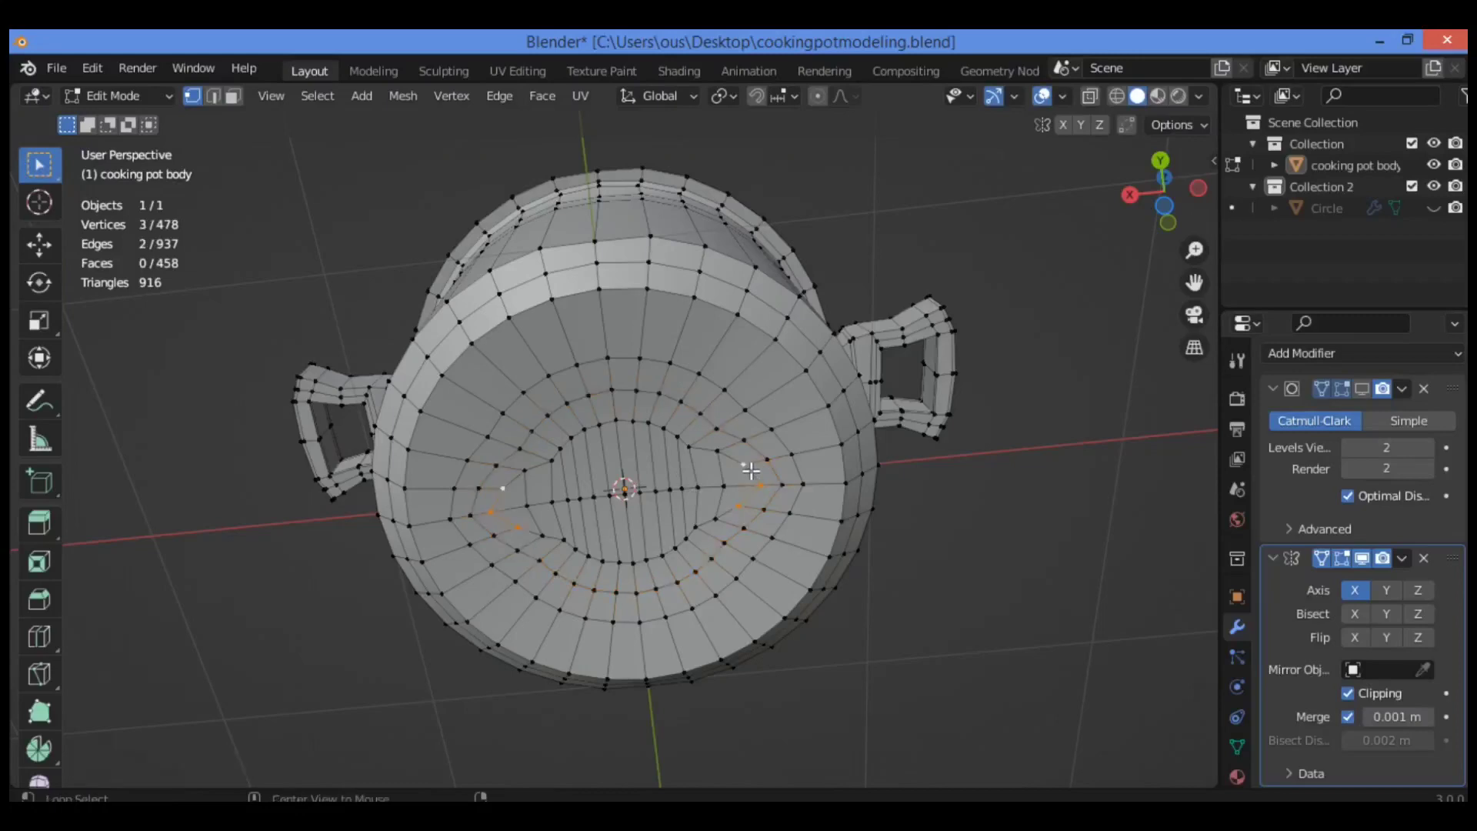
left_click(743, 439, "alt")
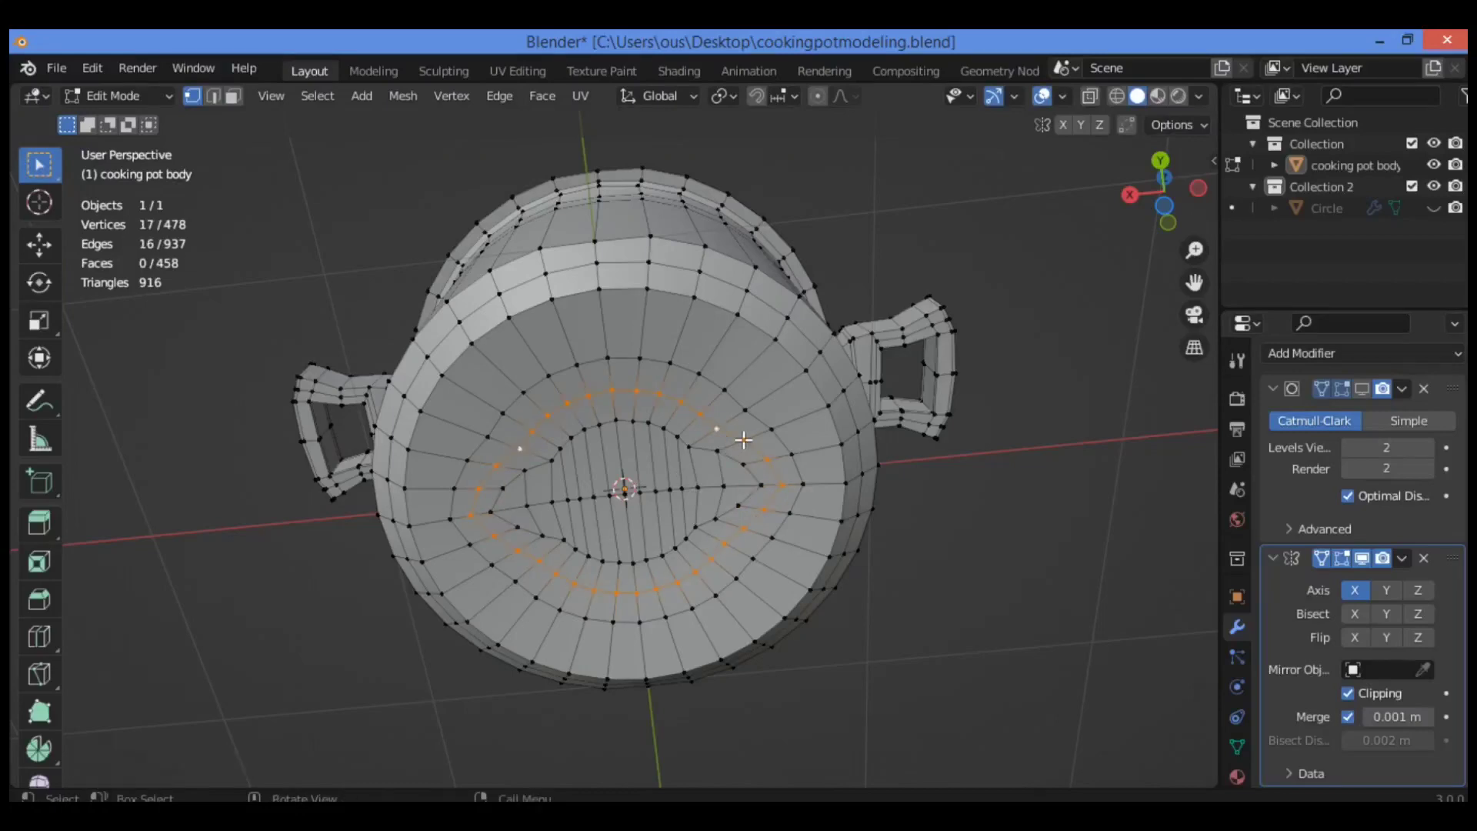
- Try scaling the selected edge loop to about 0.8, and undo the scaling
key("s")
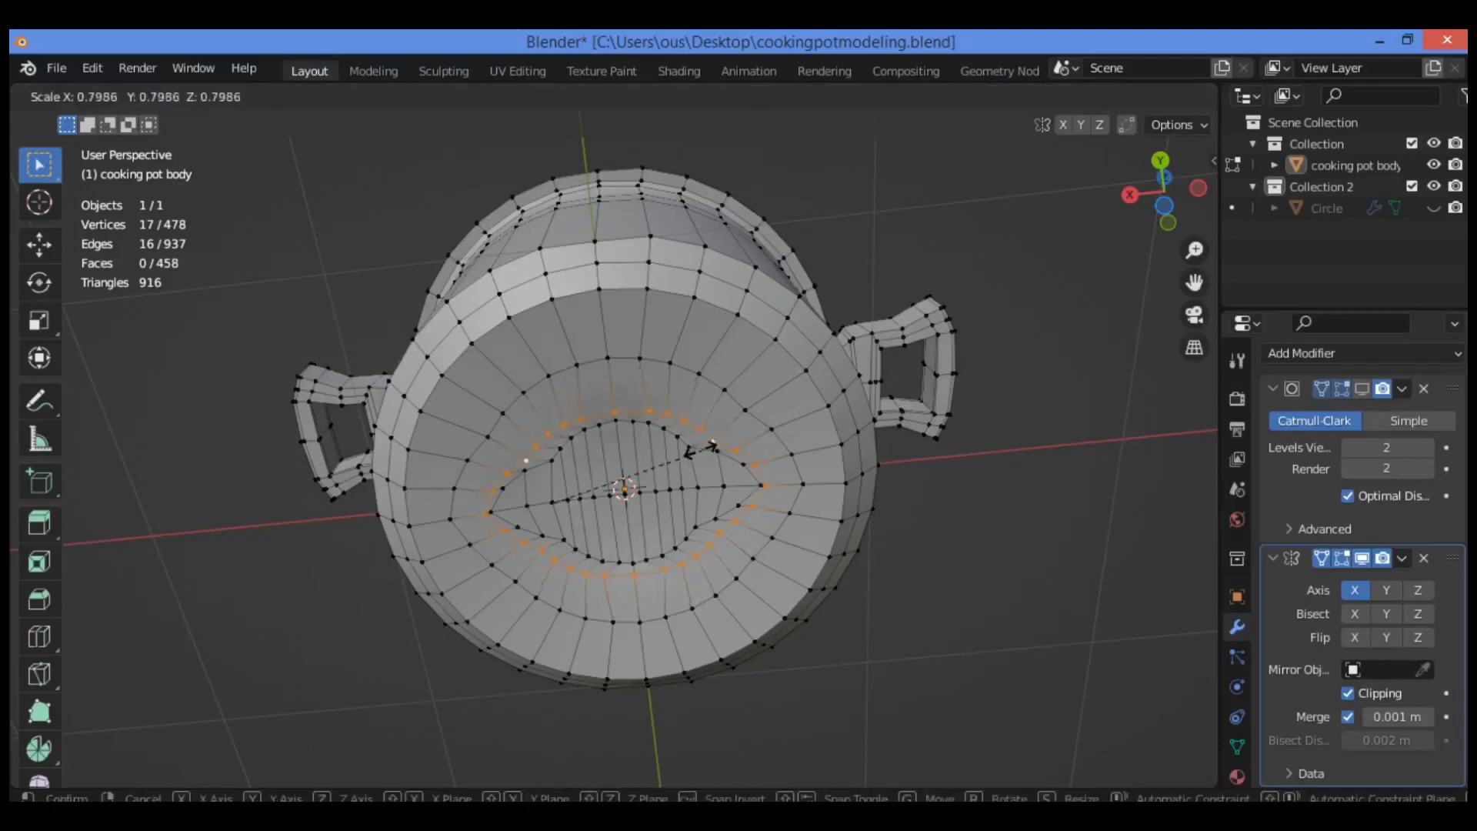
left_click(699, 450)
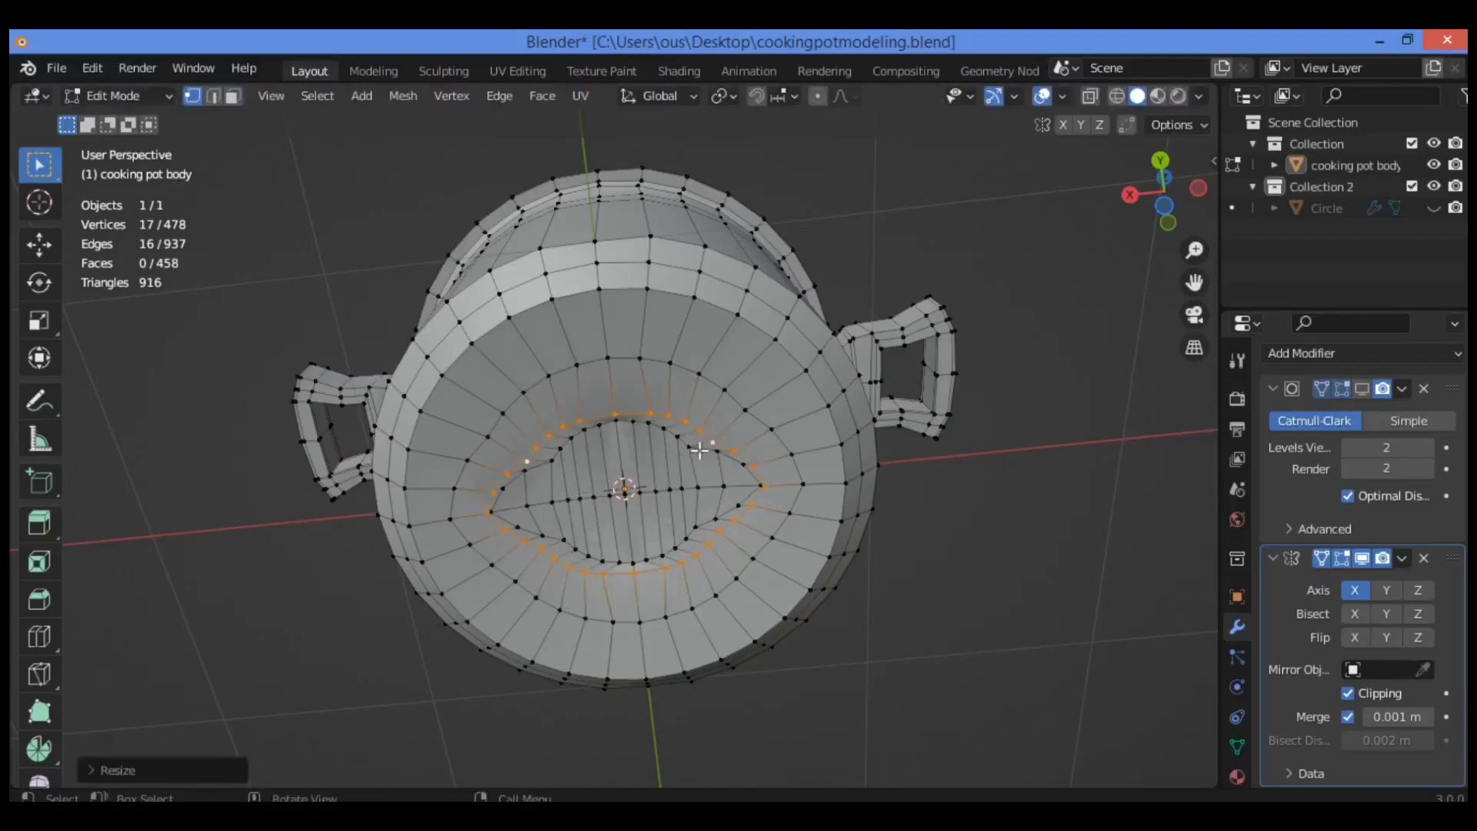
key("ctrl+z")
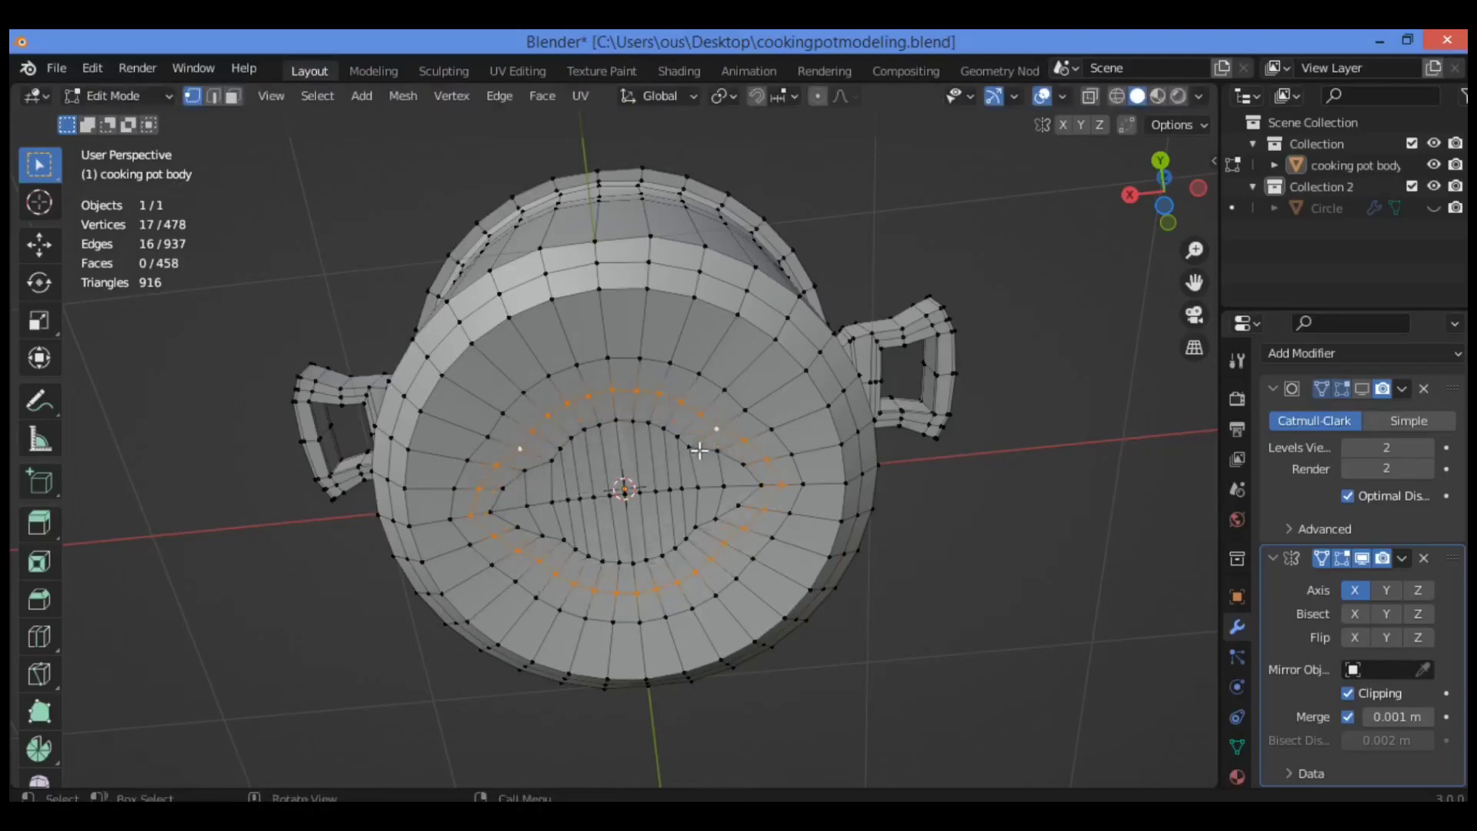
- Edge-slide the selected loop on the underside toward the inner ring by a factor of about 0.68
key("g")
key("g")
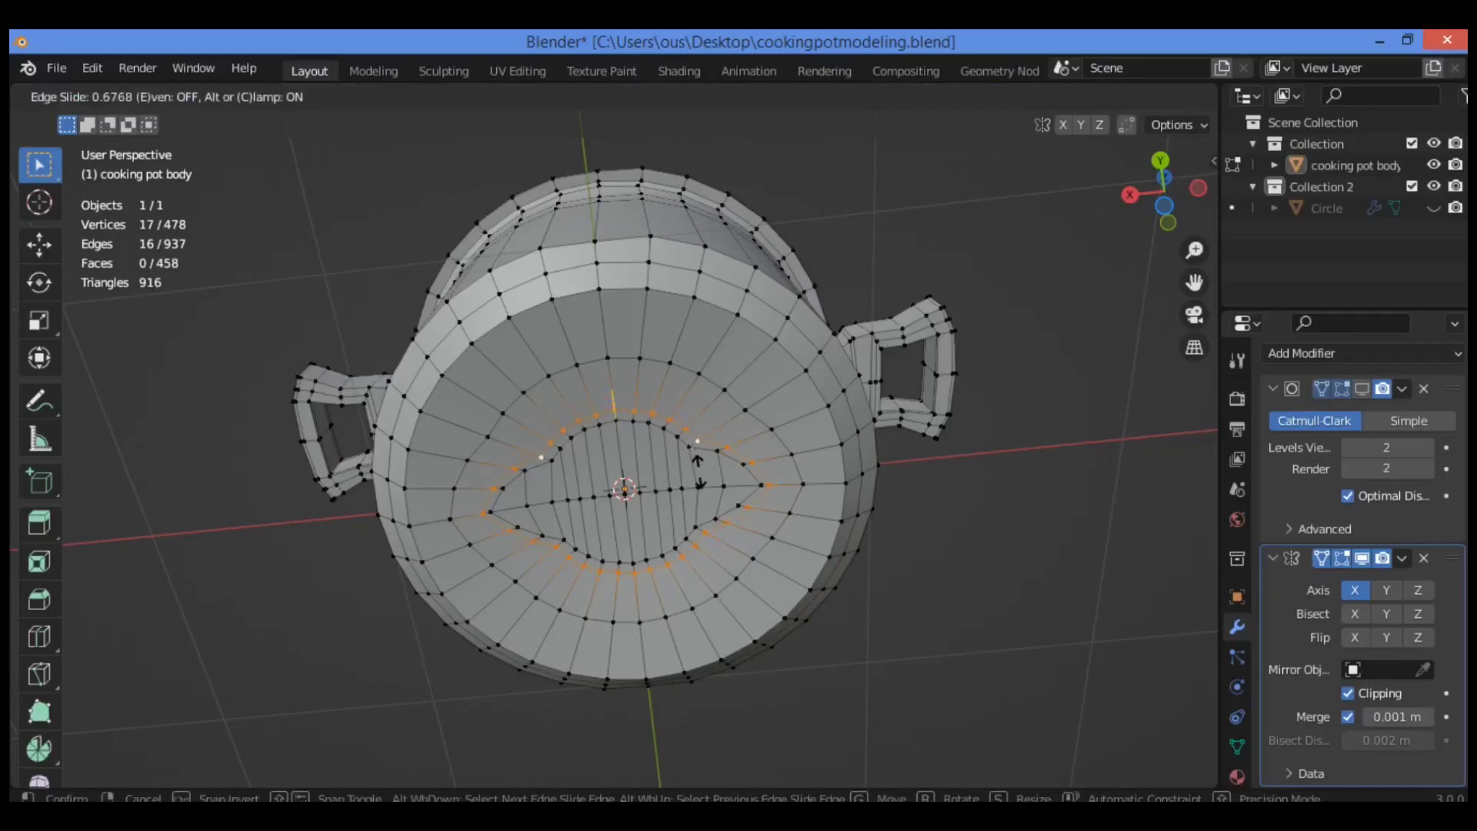
left_click(698, 470)
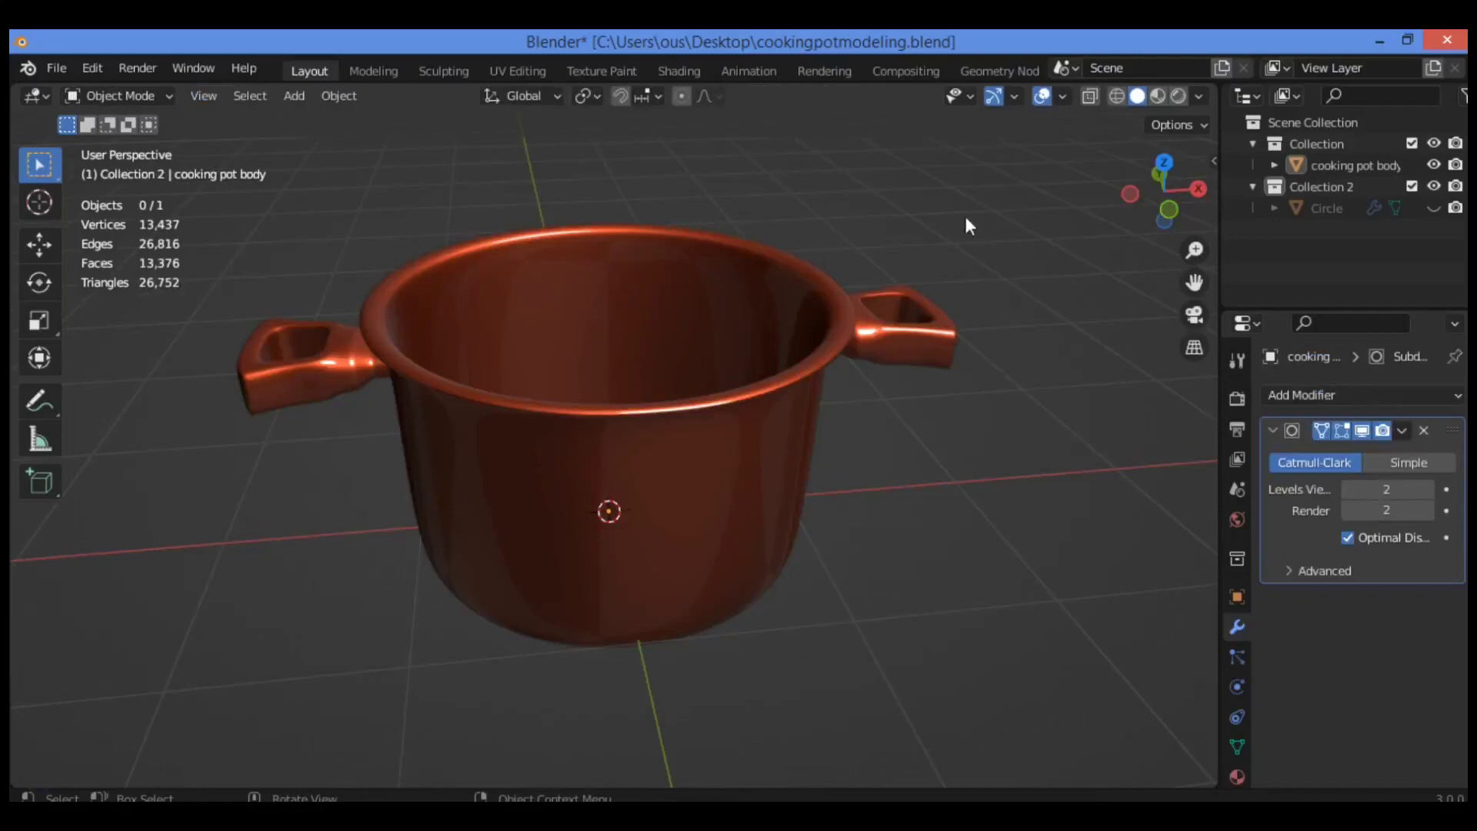
- Enter Edit Mode on the red cooking pot body and clear the mesh selection
left_click_drag(1151, 200, 972, 298)
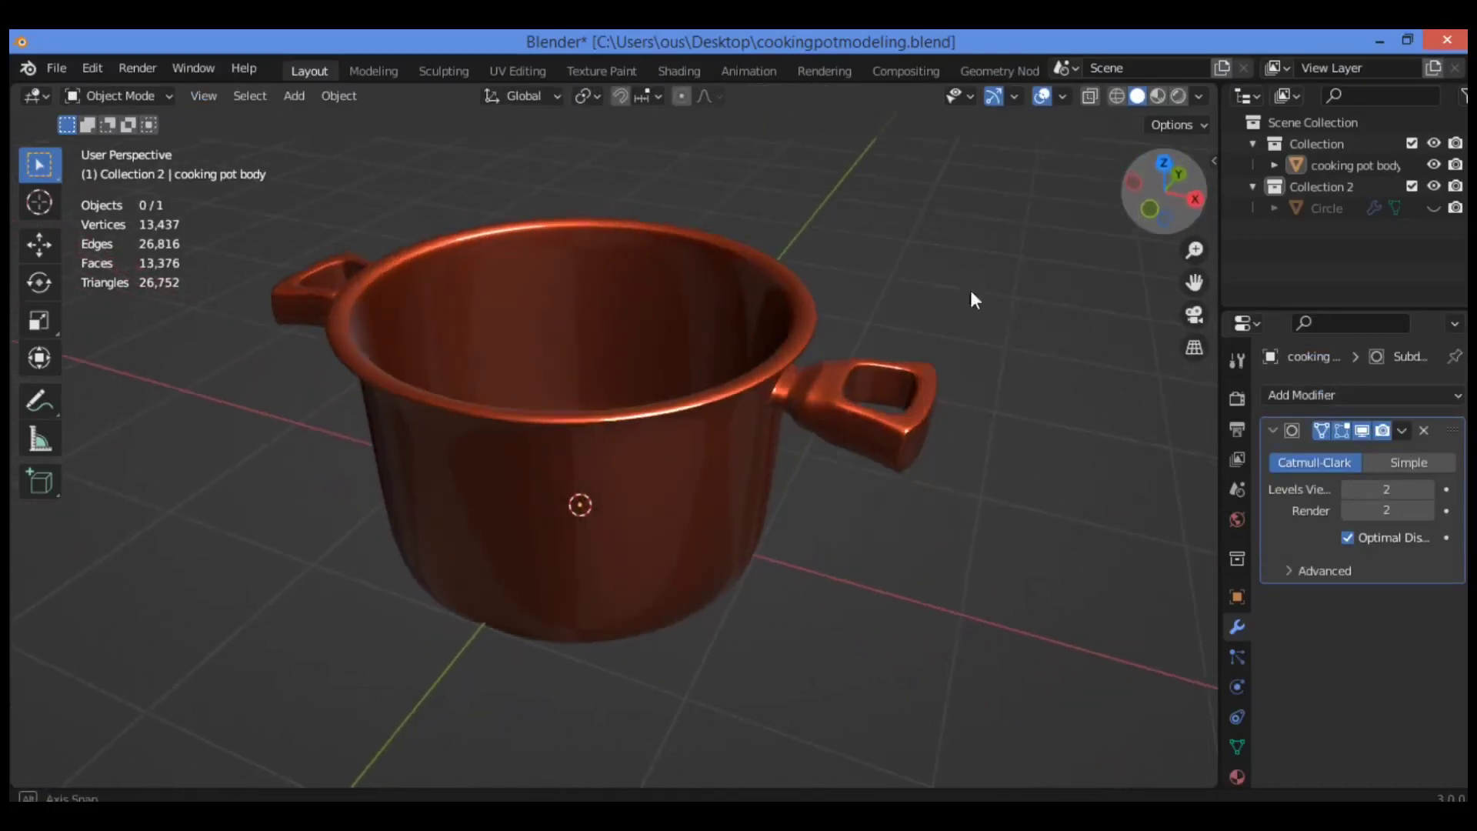
left_click(773, 362)
key("Tab")
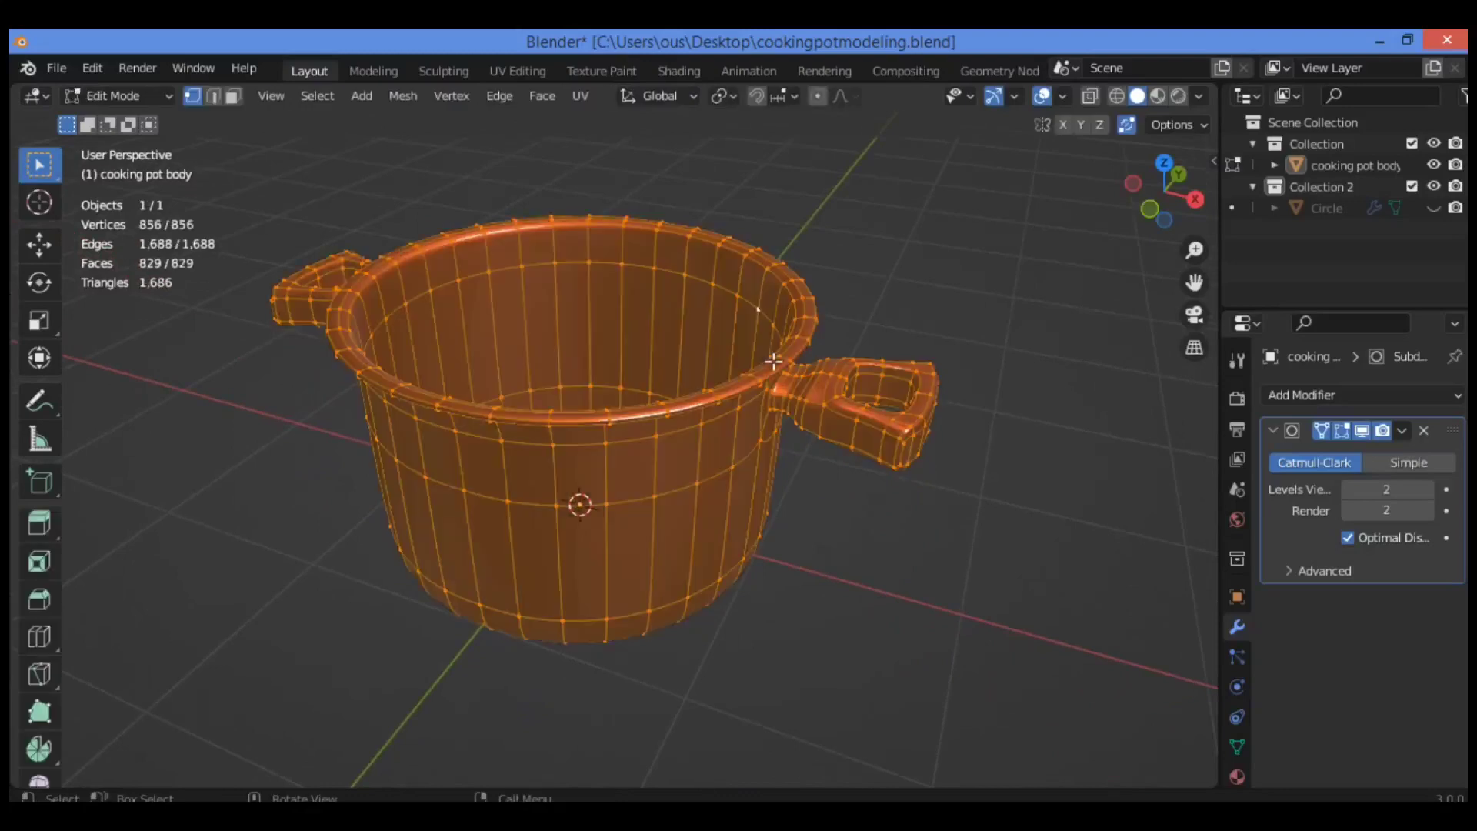
left_click(1041, 298)
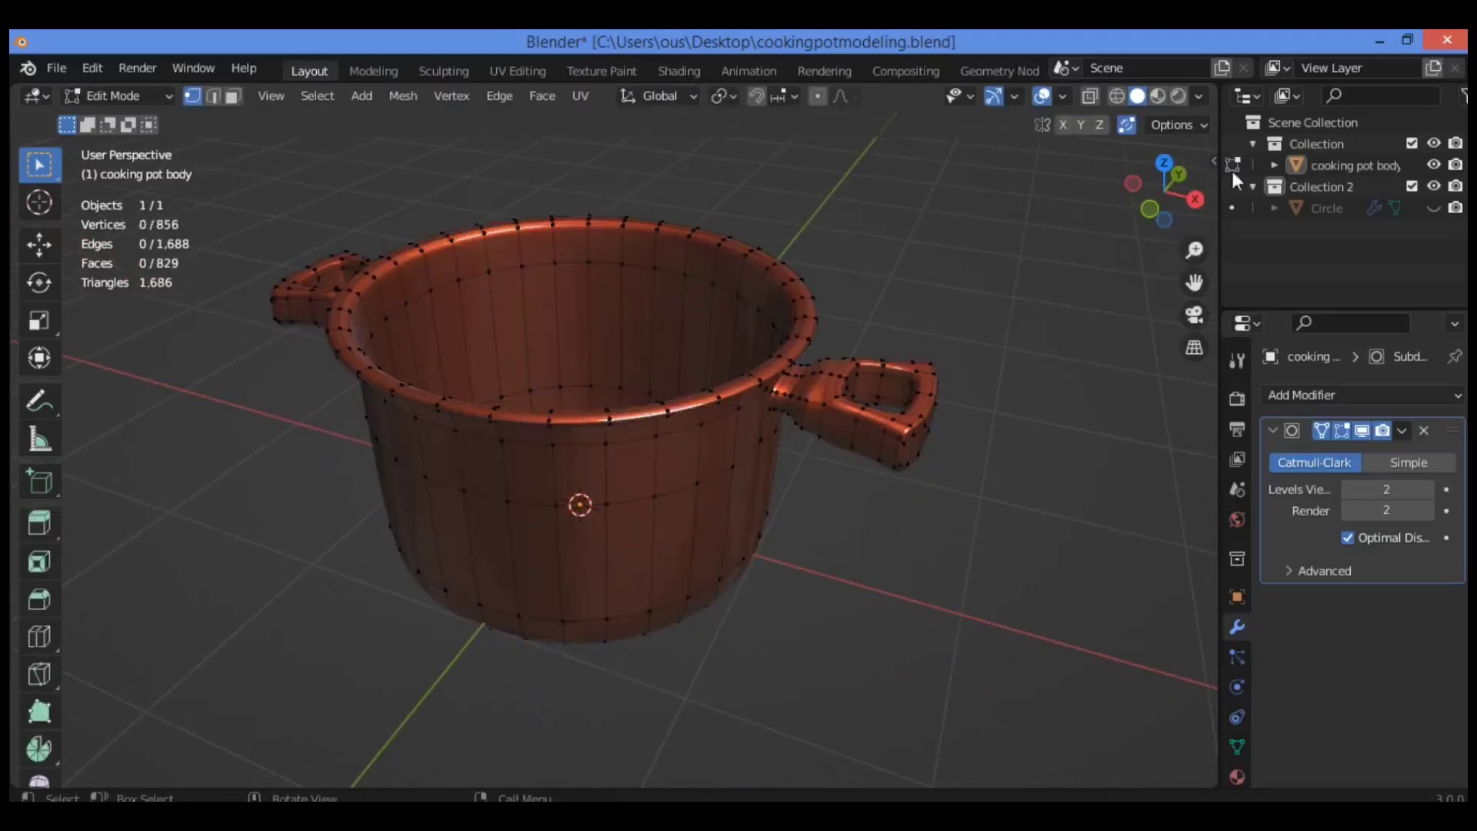
- Examine the concentric edge loops and the small centre ring on the red pot's underside
left_click_drag(1198, 255, 1153, 543)
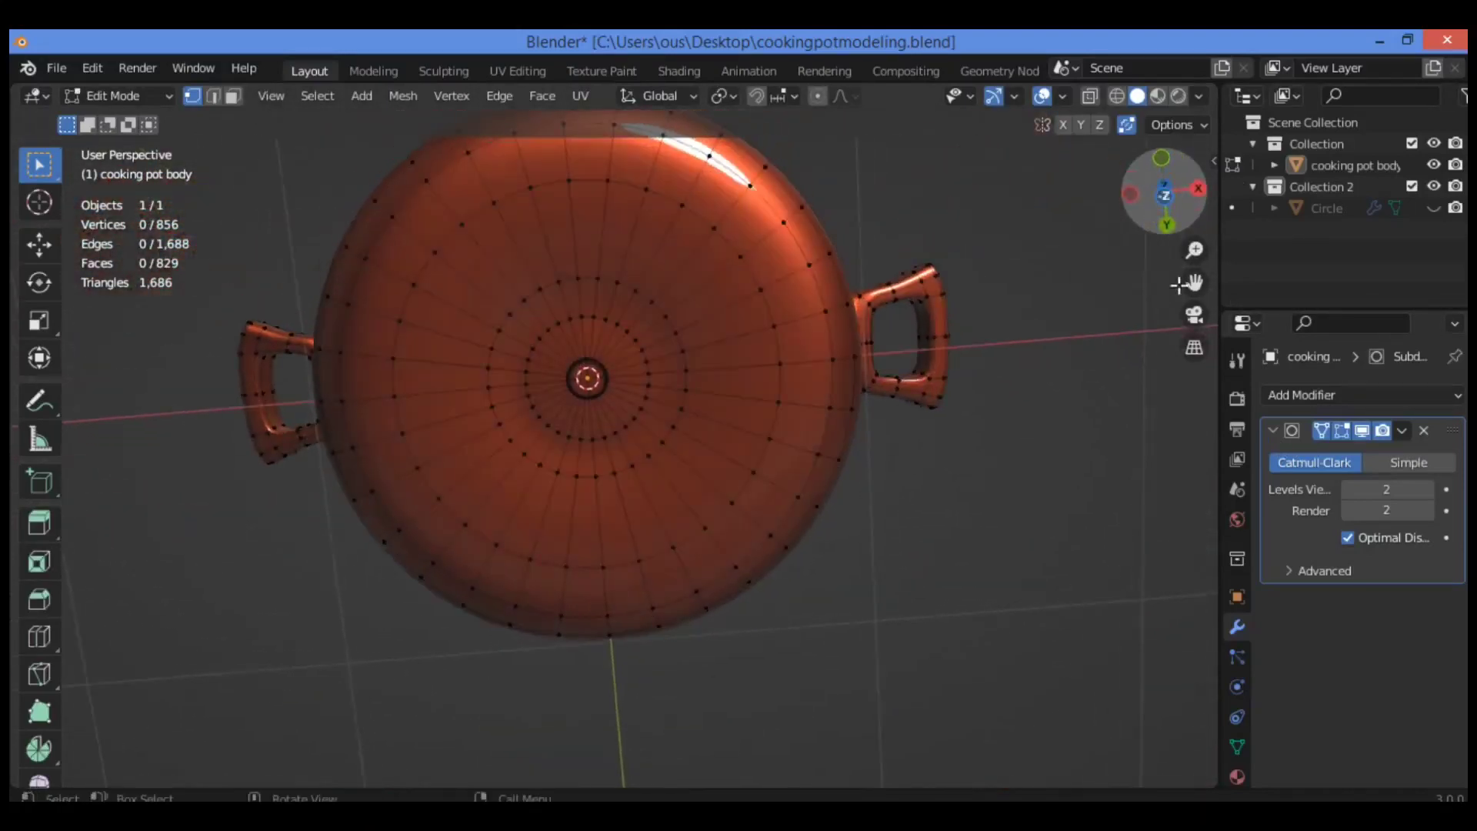
left_click_drag(1191, 283, 1041, 437)
left_click_drag(1180, 202, 1224, 116)
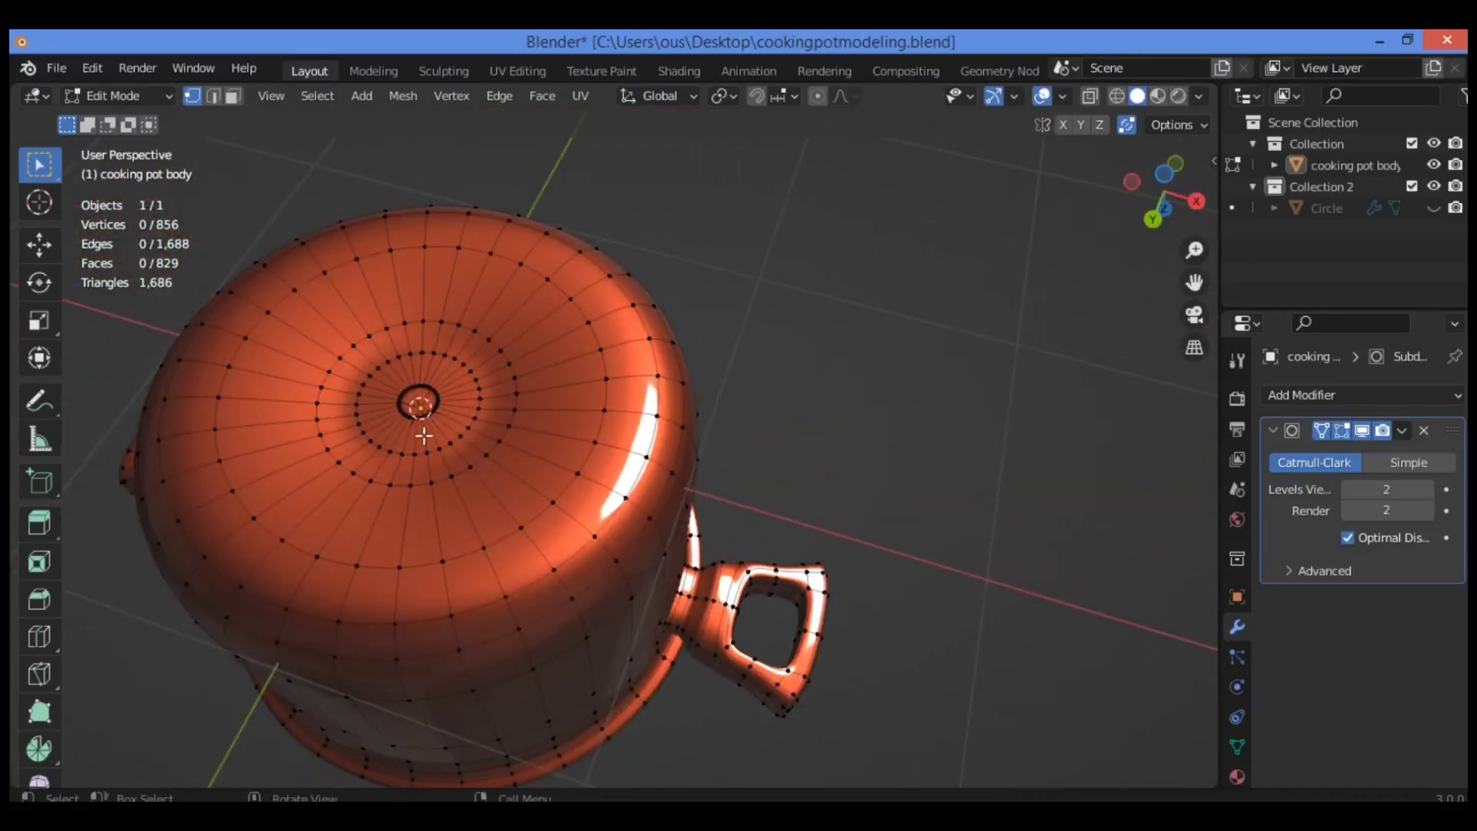
left_click_drag(1194, 250, 1324, 251)
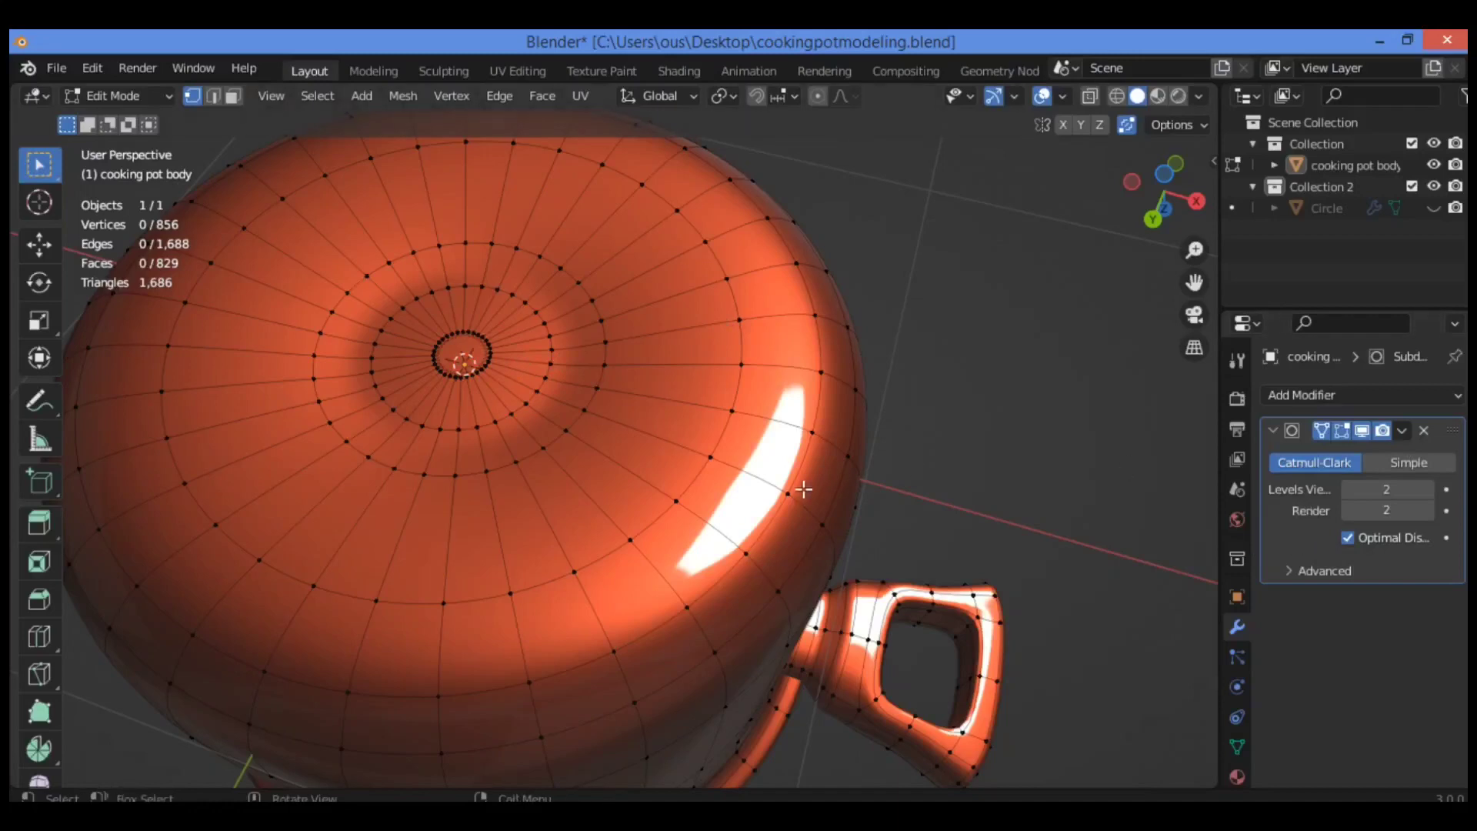
left_click_drag(1194, 250, 623, 474)
left_click_drag(1195, 215, 625, 454)
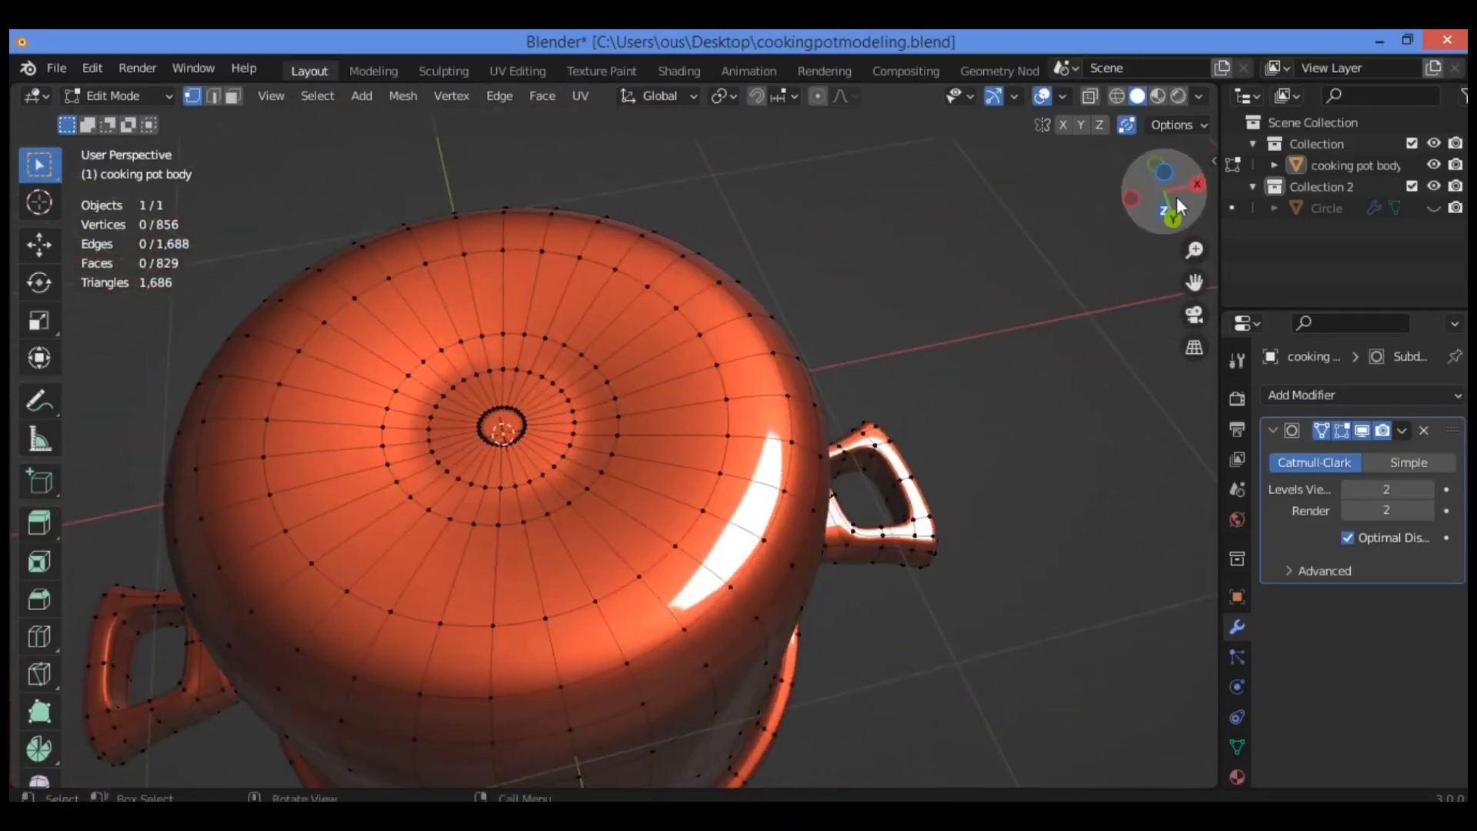
mouse_move(1177, 187)
left_mouse_down()
mouse_move(1173, 277)
mouse_move(1156, 119)
mouse_move(1155, 195)
left_mouse_up()
middle_click_drag(615, 462, 715, 244)
- Try a loop cut on the underside outside the centre rings, slid inward with a factor of -0.556, and undo it
key("ctrl+r")
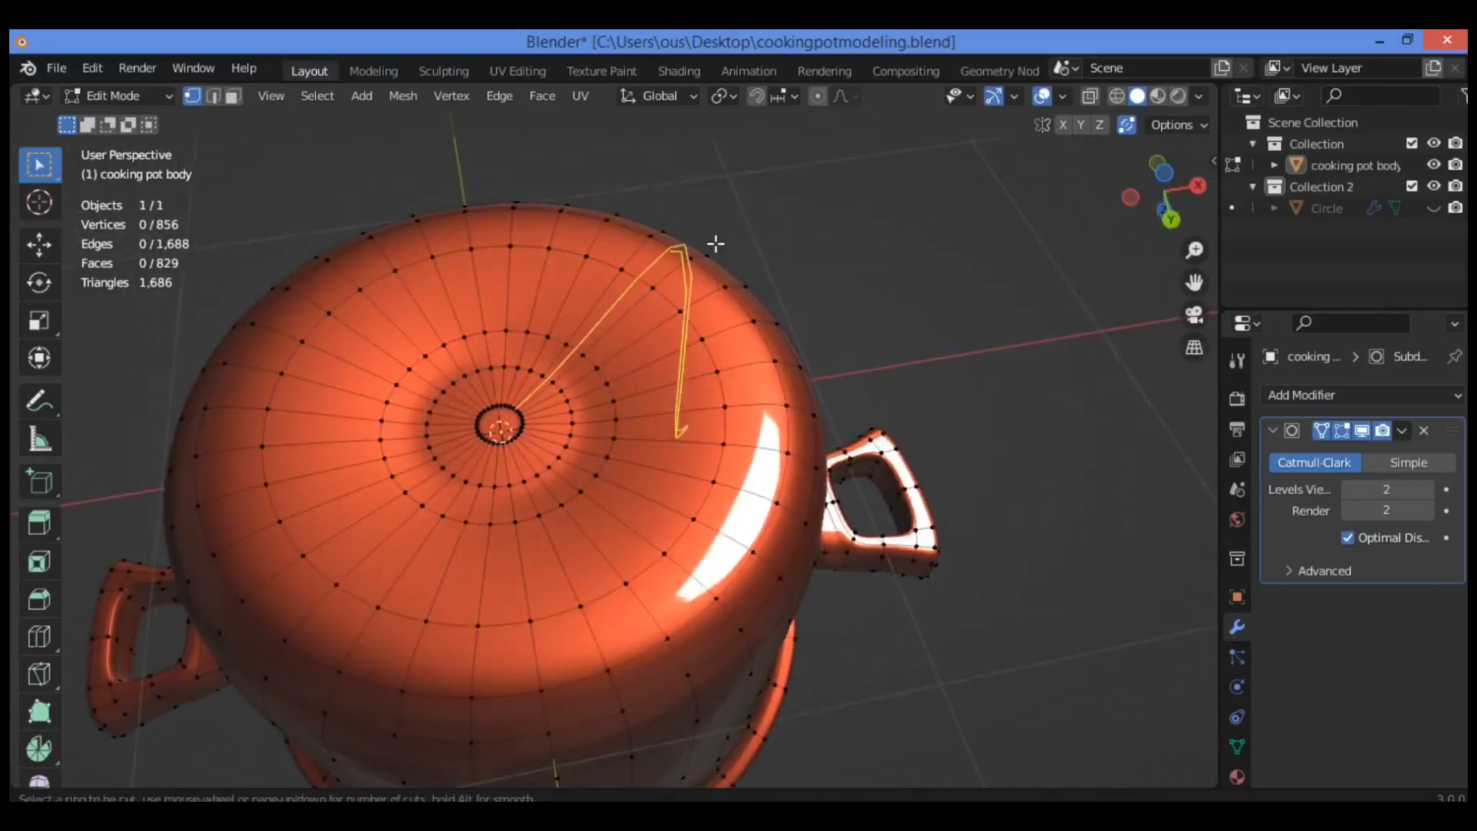
left_click(626, 329)
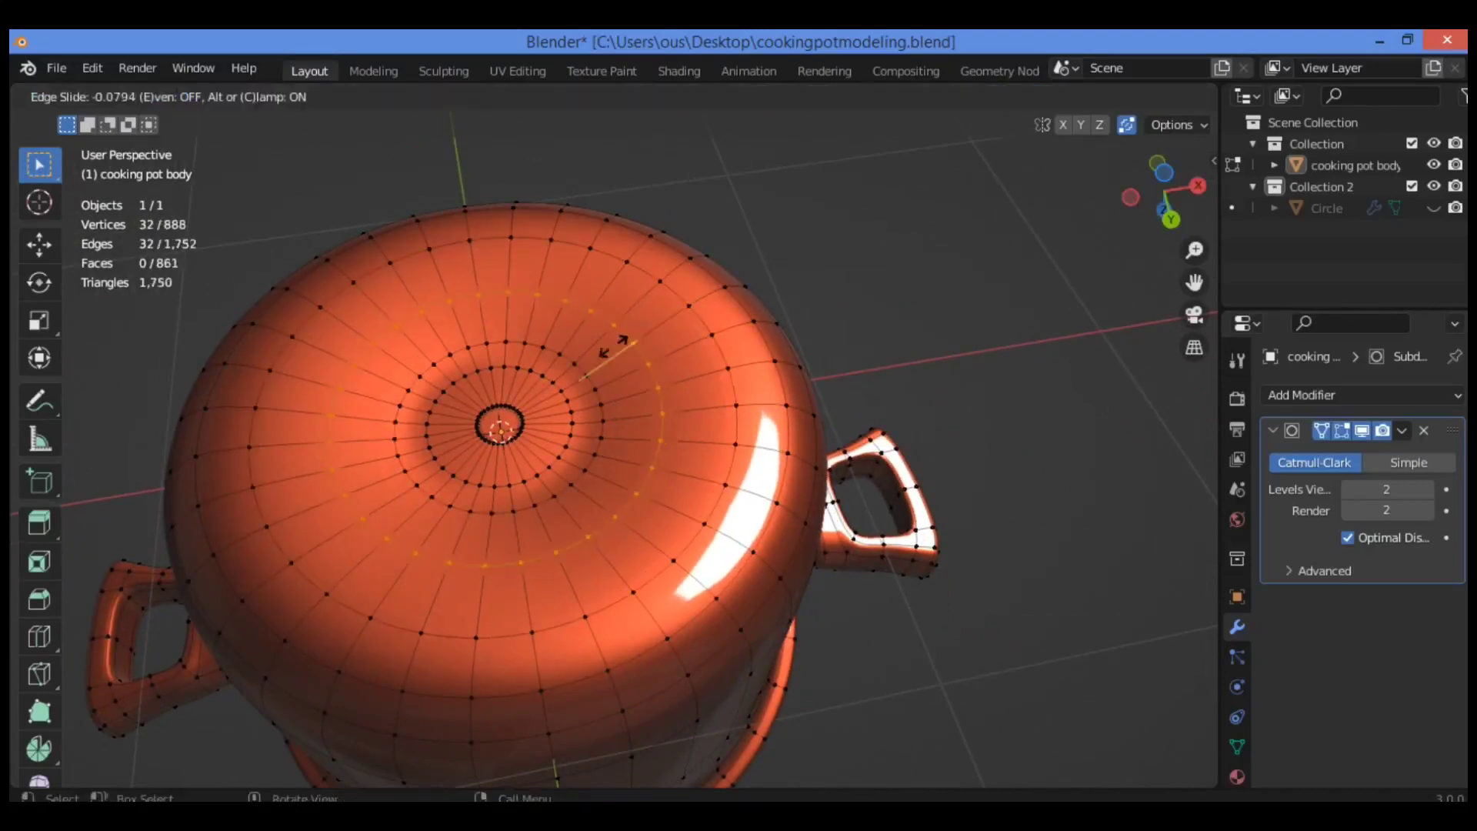
left_click(607, 354)
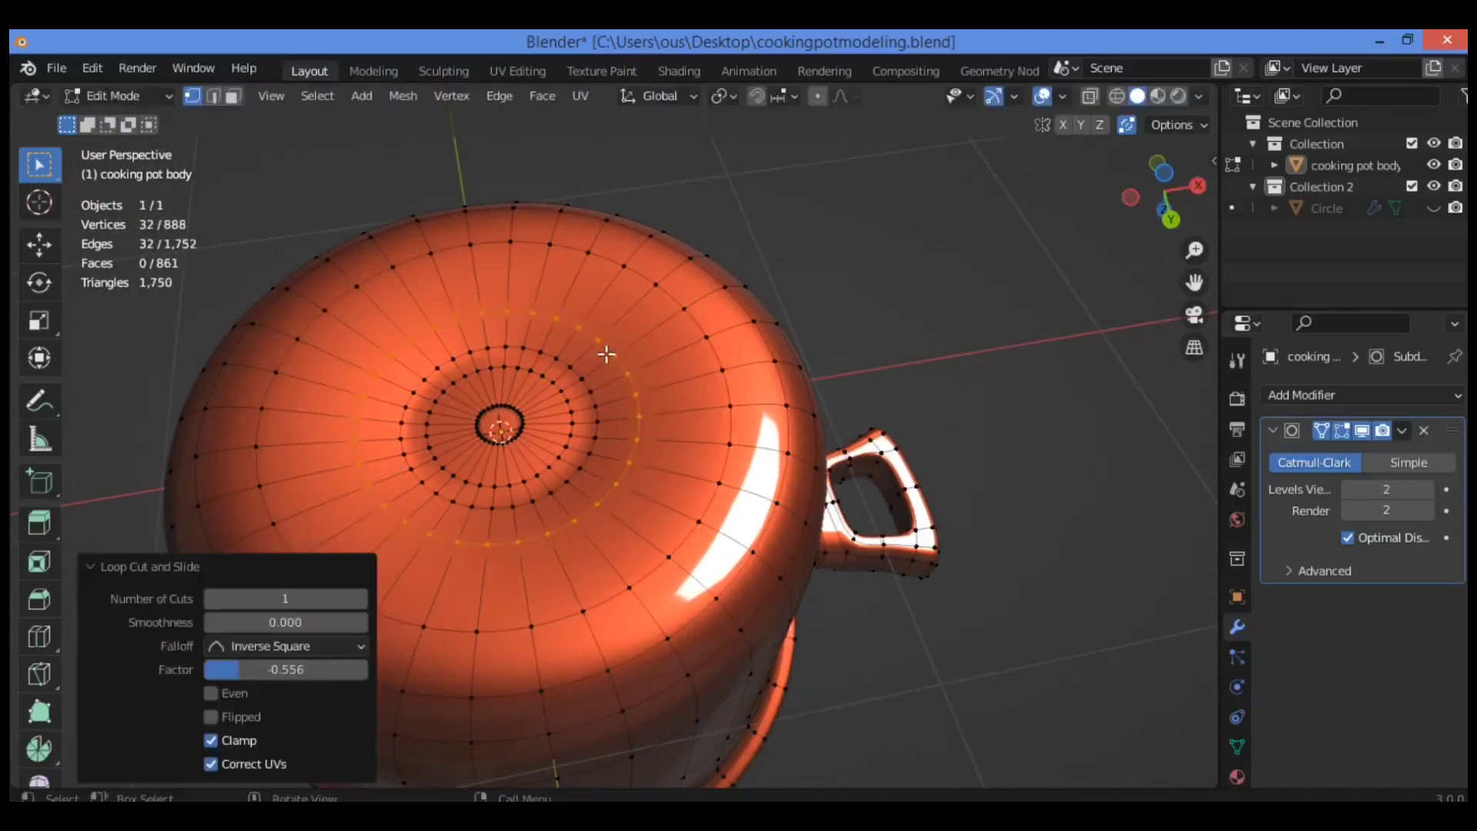
key("ctrl+z")
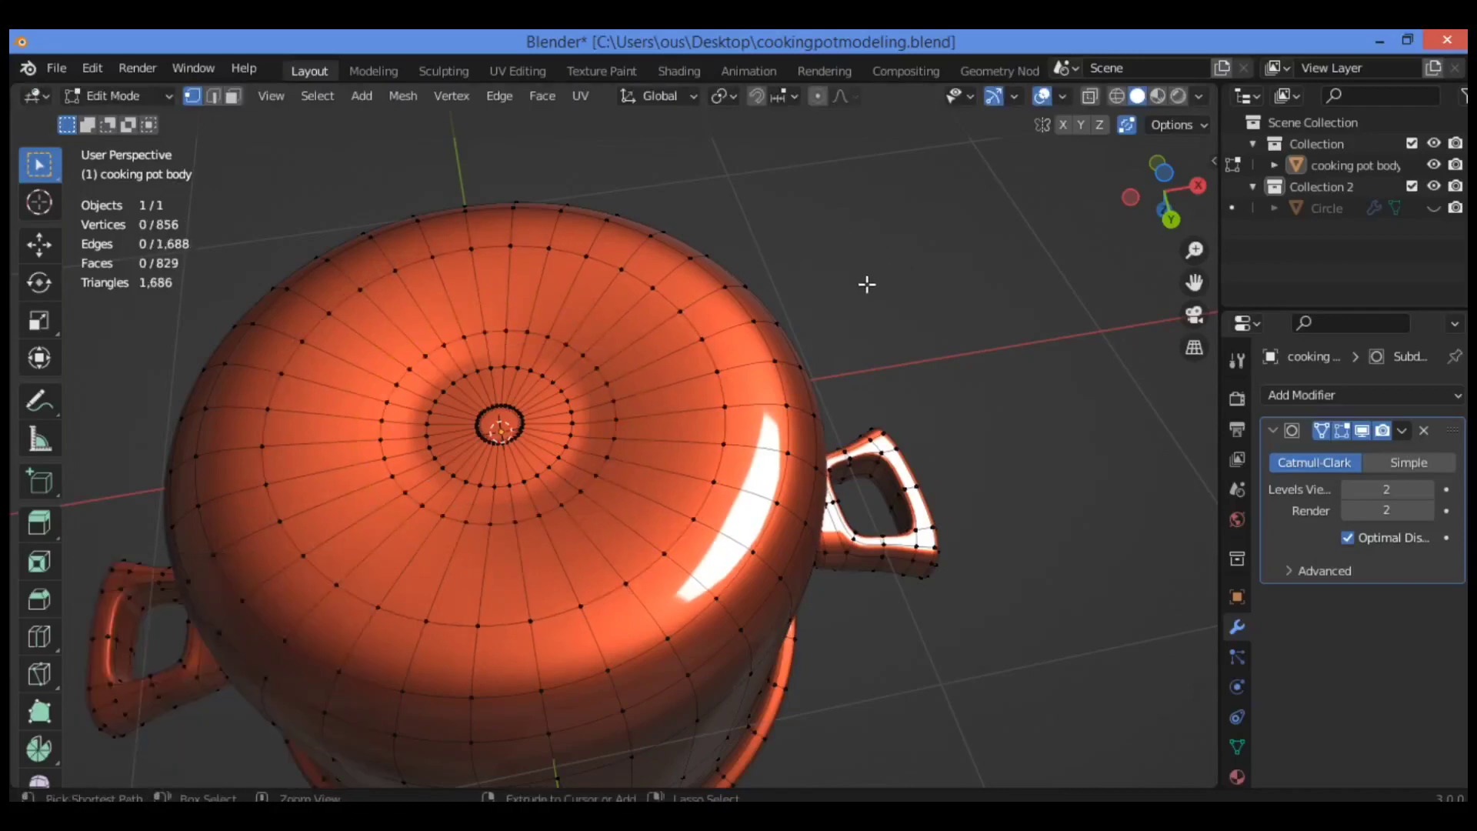
- Check the smoothed underside in Object Mode and return to Edit Mode with the whole mesh selected
key("a")
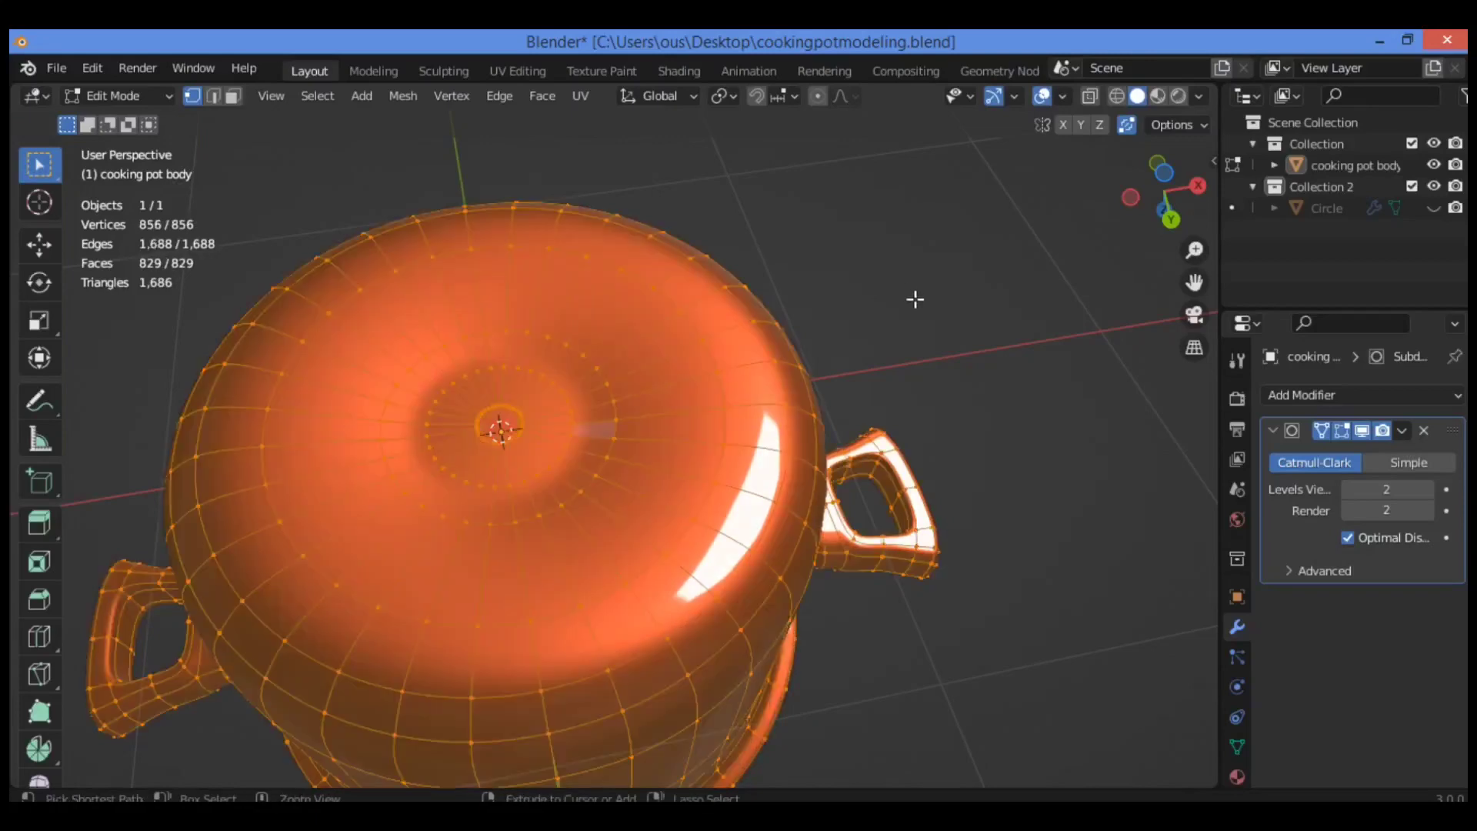
key("Tab")
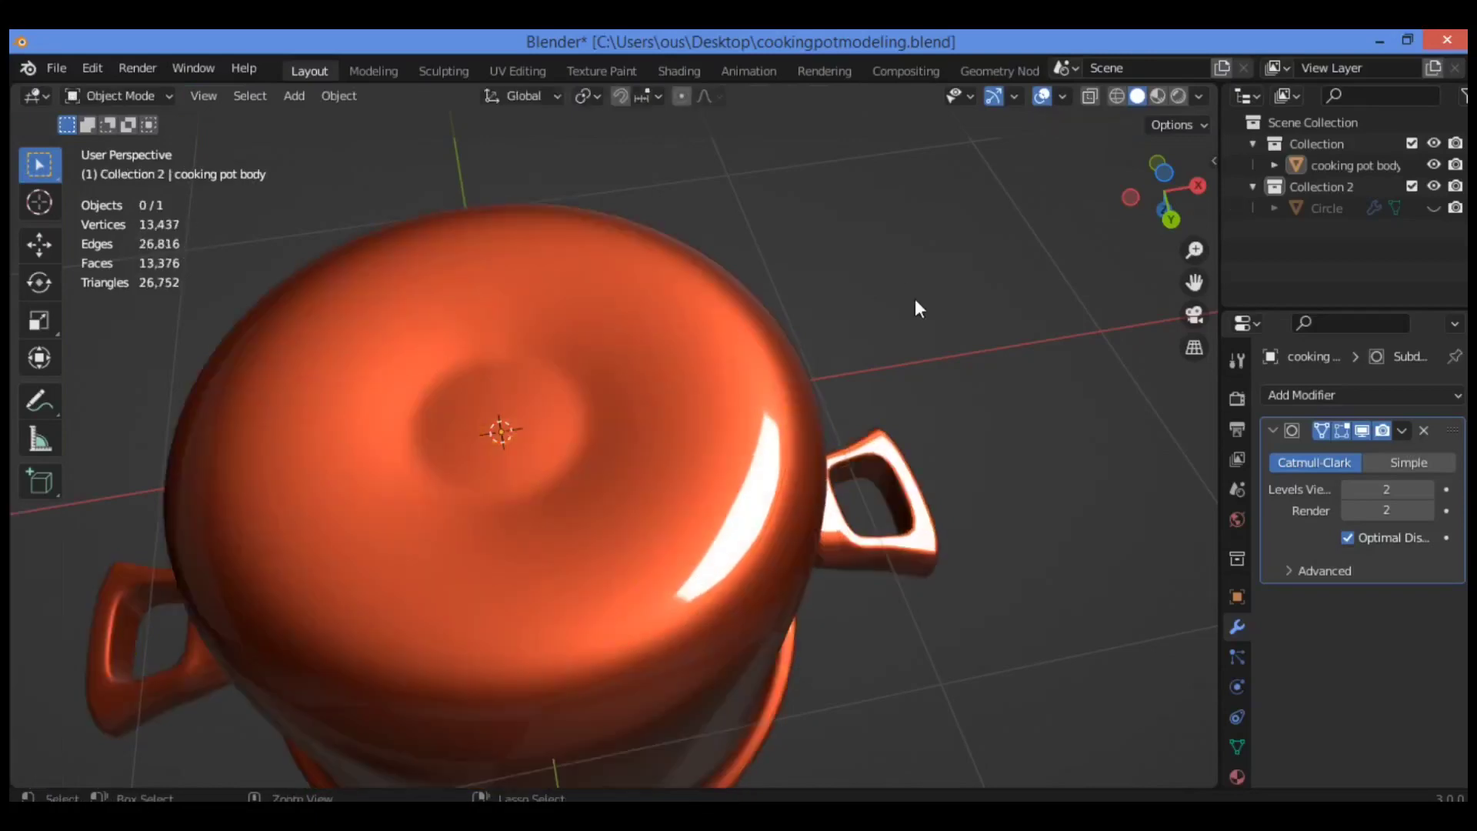
left_click(638, 416)
key("Tab")
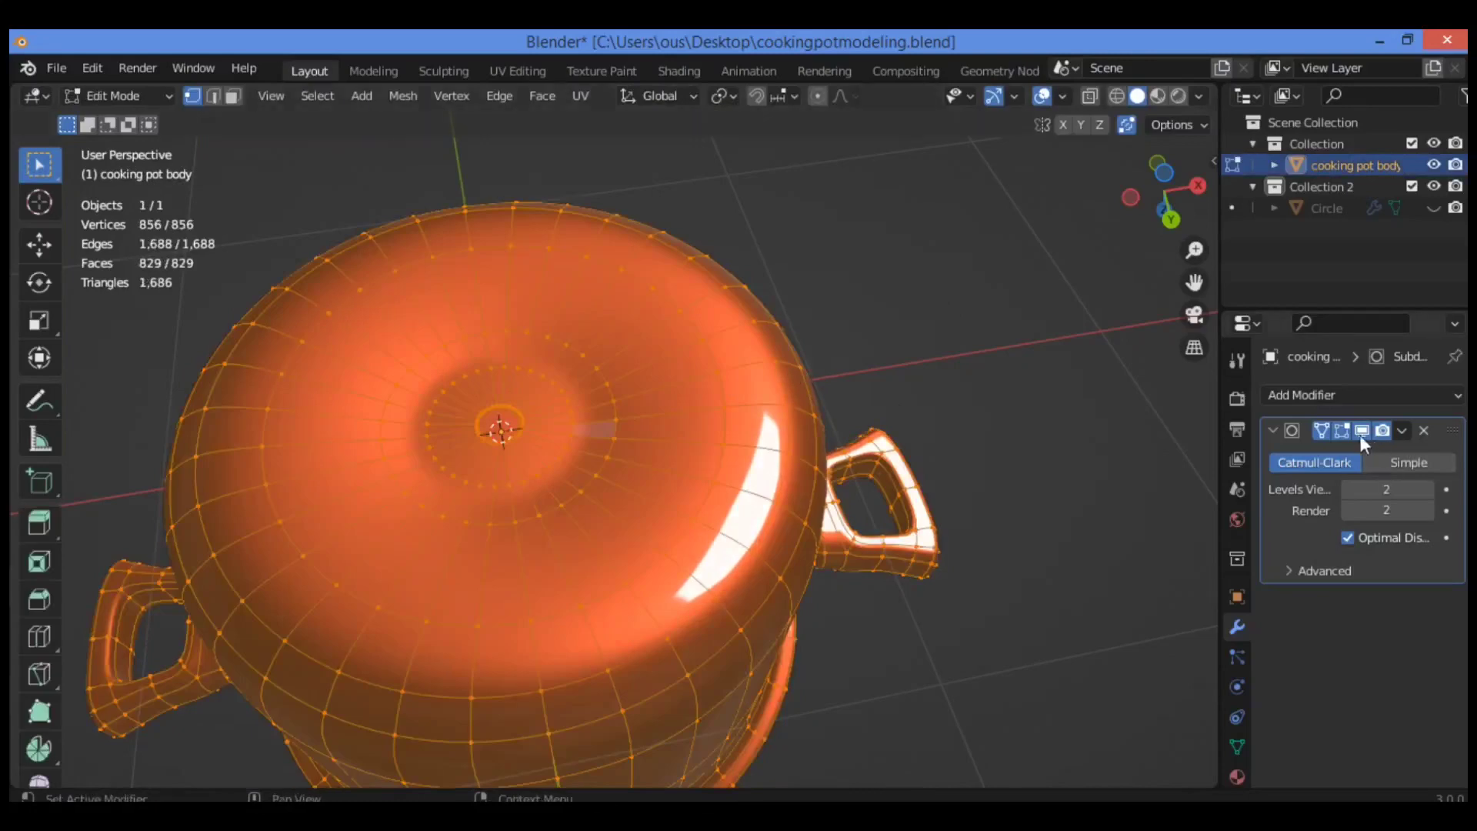
- Select the open inner edge loop of the pot's inside floor and scale it inward to 0.682
left_click(986, 350)
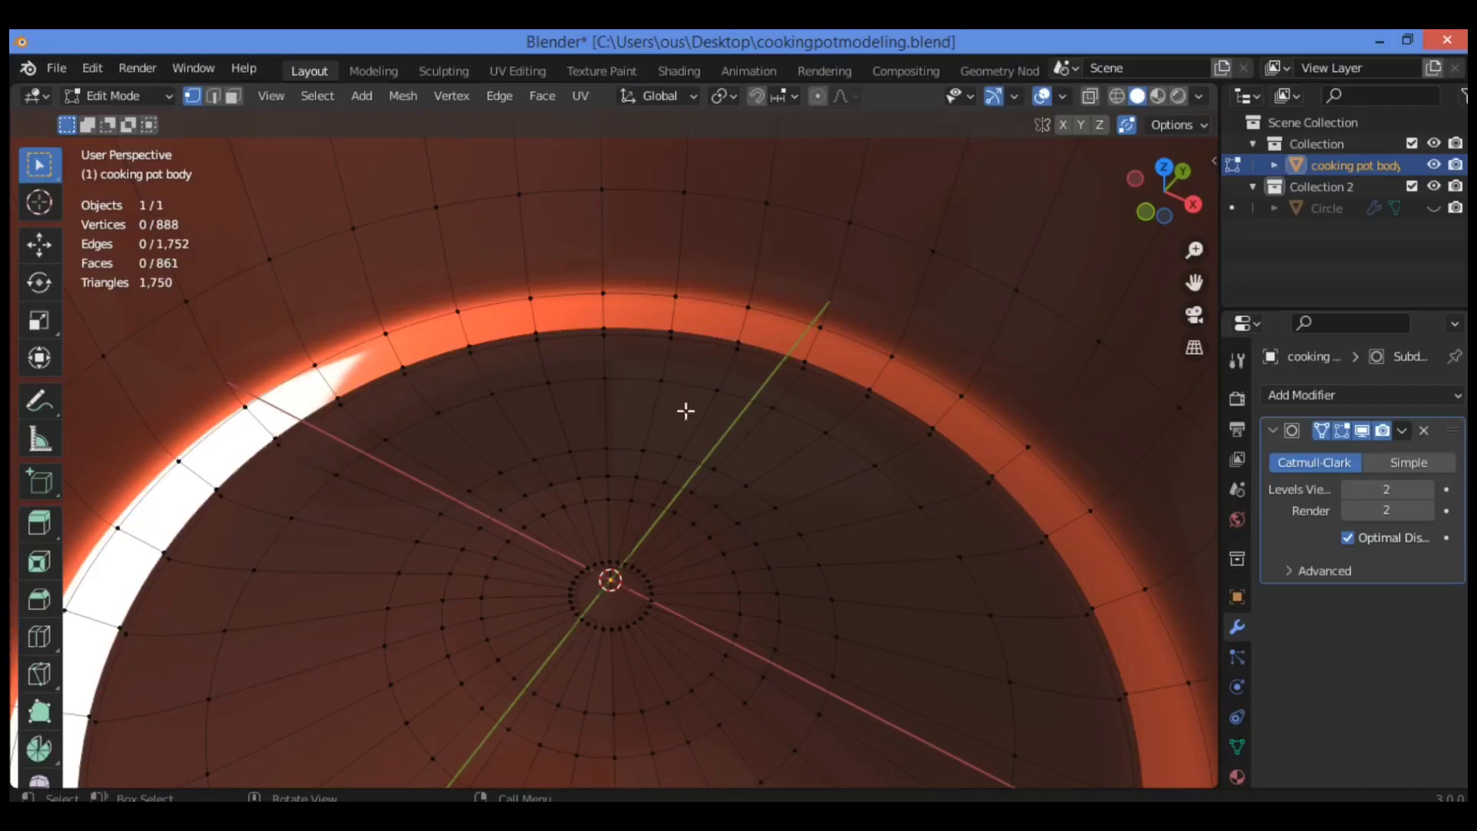
left_click(691, 332, "alt")
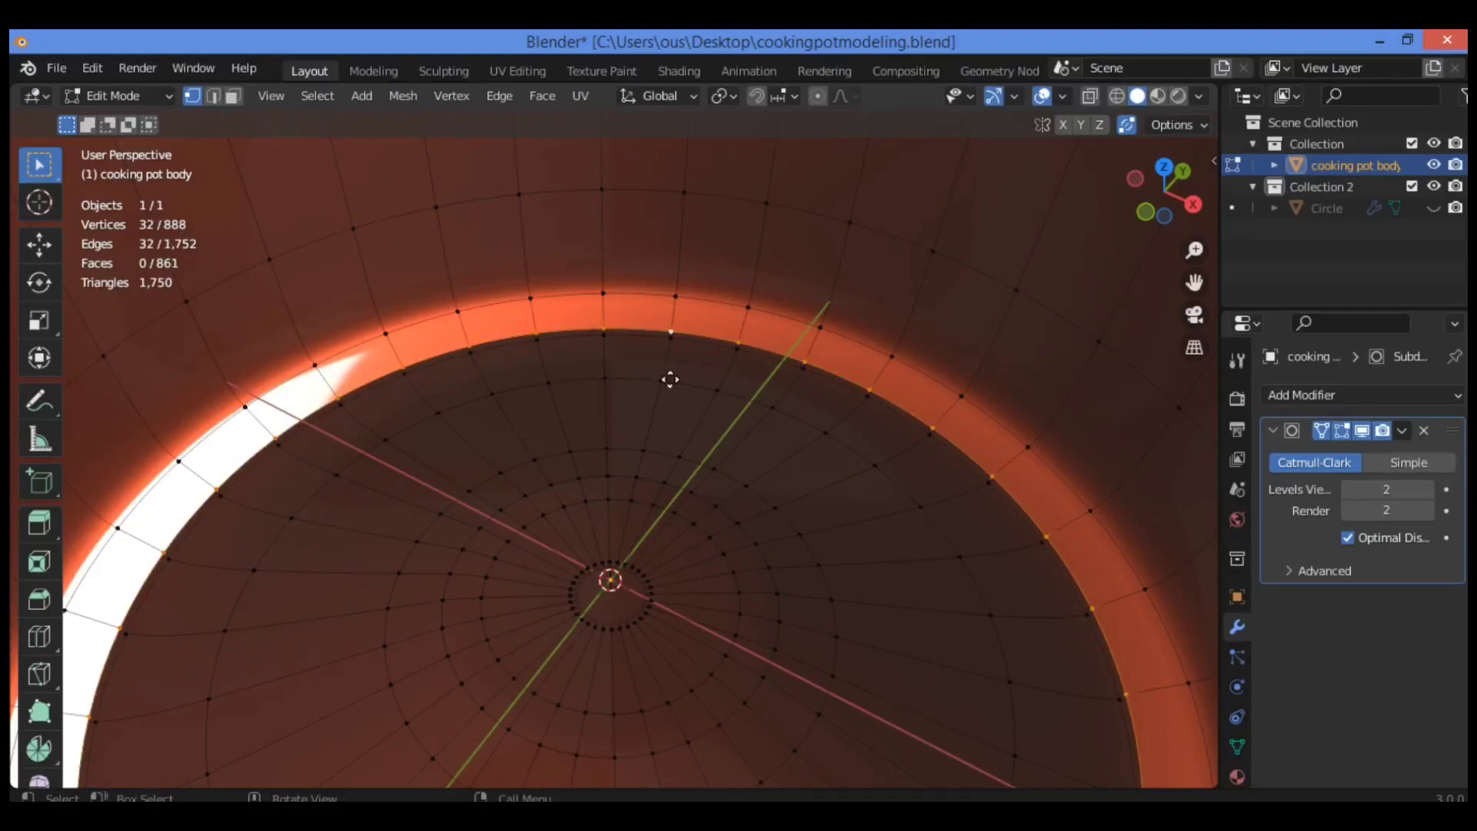
key("e")
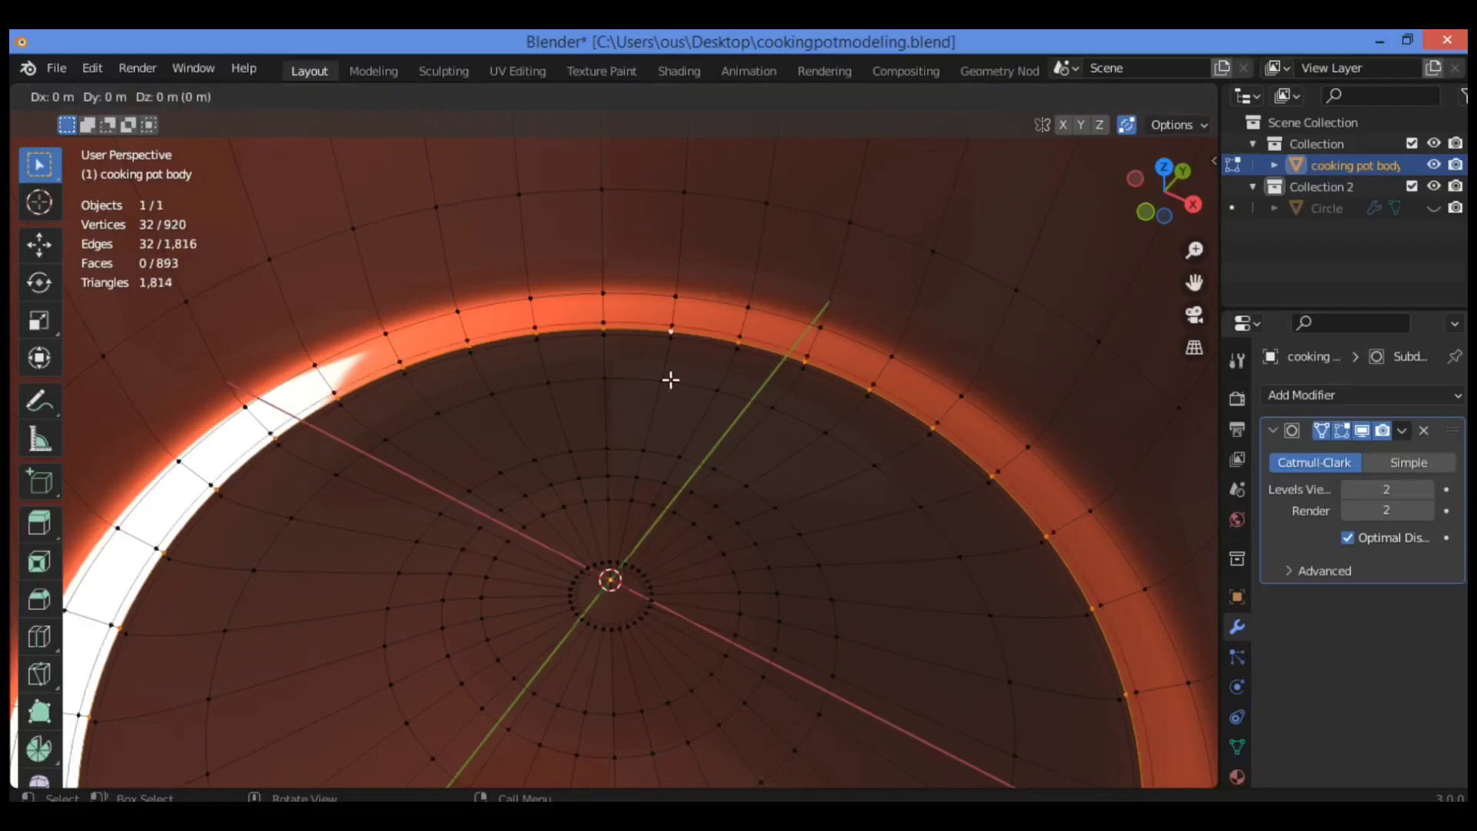
key("Escape")
key("s")
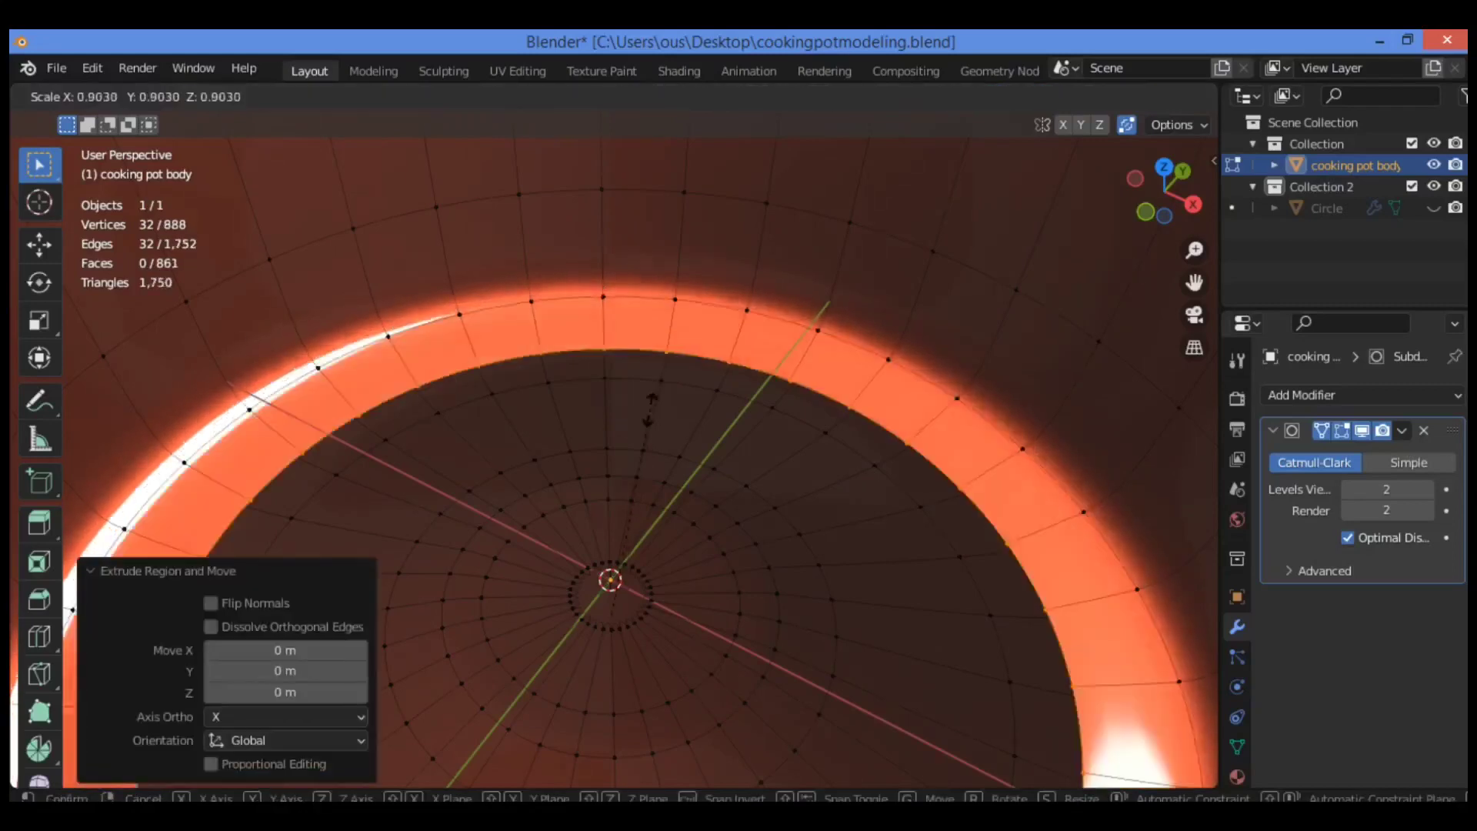
left_click(639, 452)
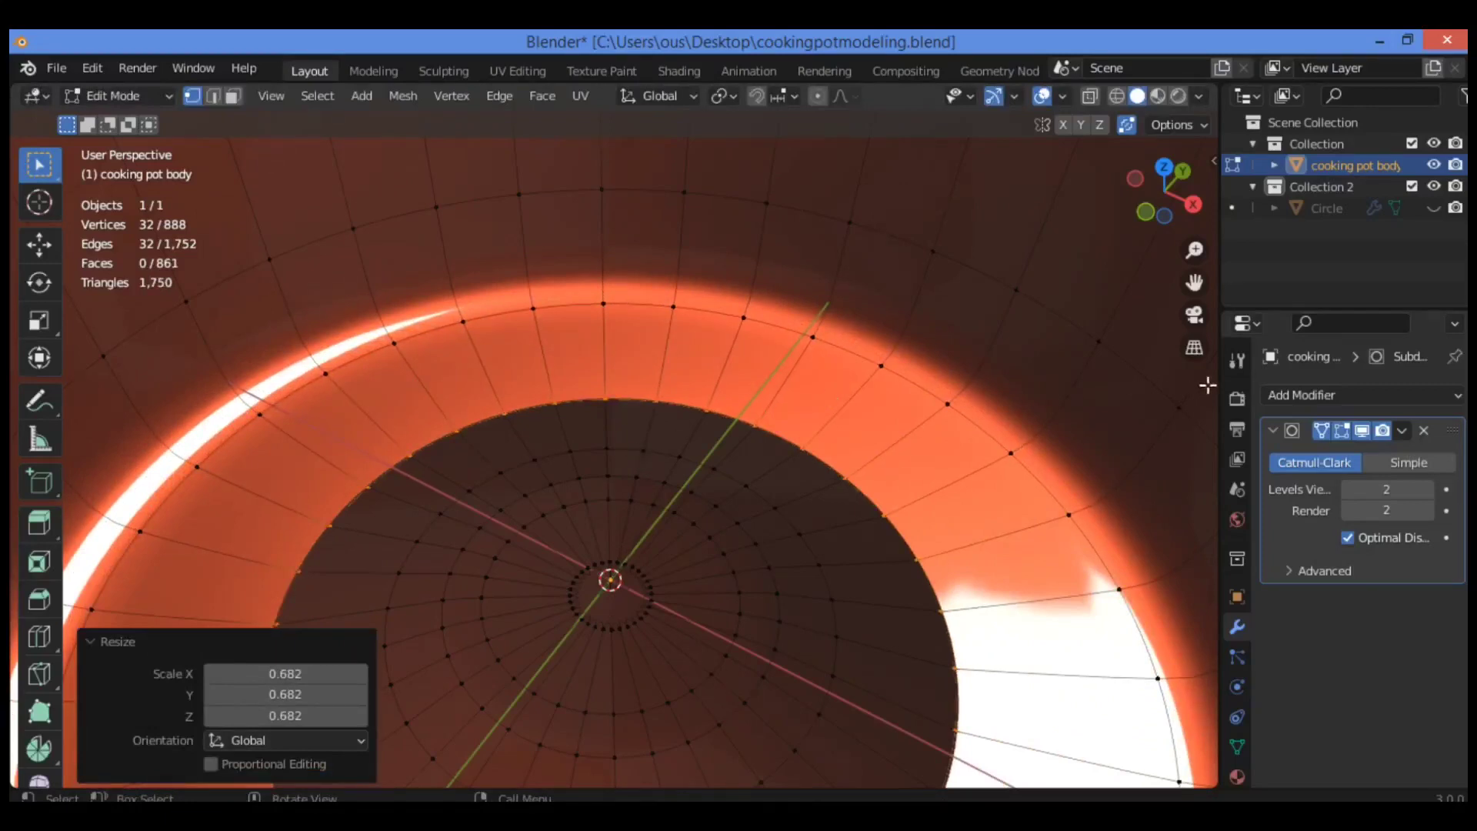
- Turn off the Subdivision modifier's viewport display and, in top view, scale the open floor loop further inward to 0.494
left_click(1363, 431)
left_click_drag(1194, 251, 1156, 284)
left_click_drag(1163, 216, 1149, 266)
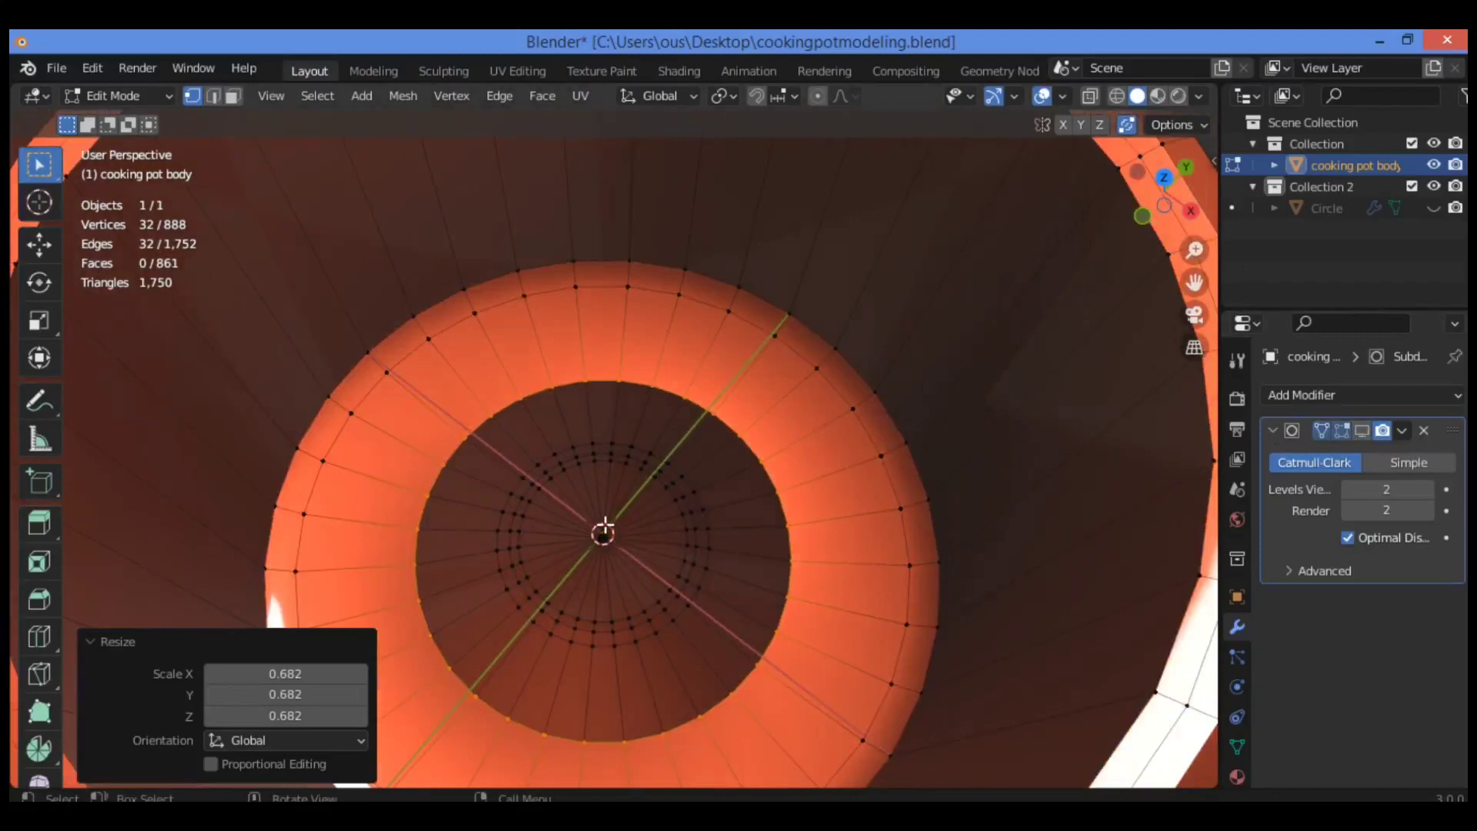
key("KP_7")
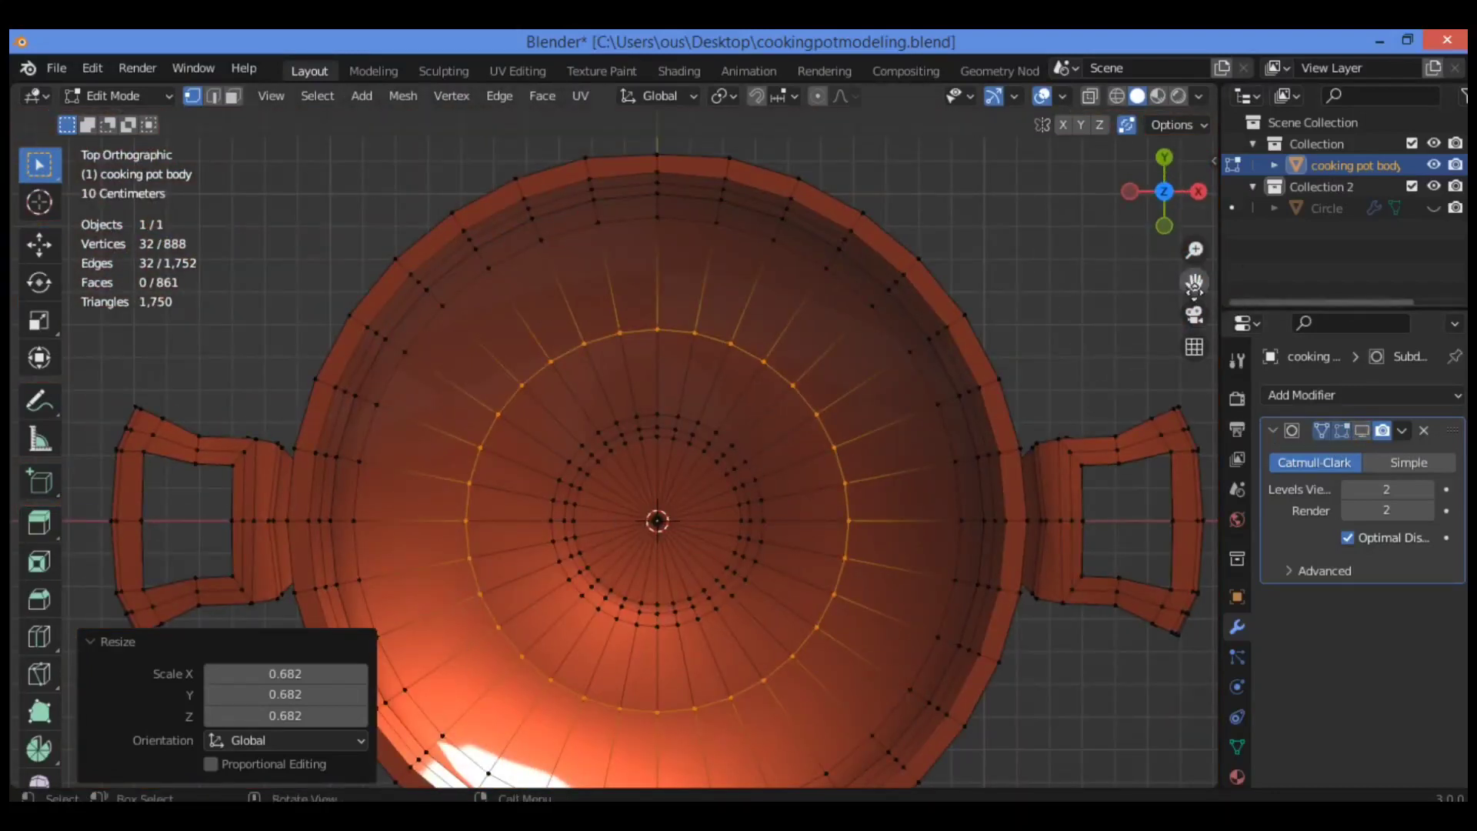
left_click_drag(1194, 282, 1290, 334)
left_click_drag(1194, 250, 1146, 300)
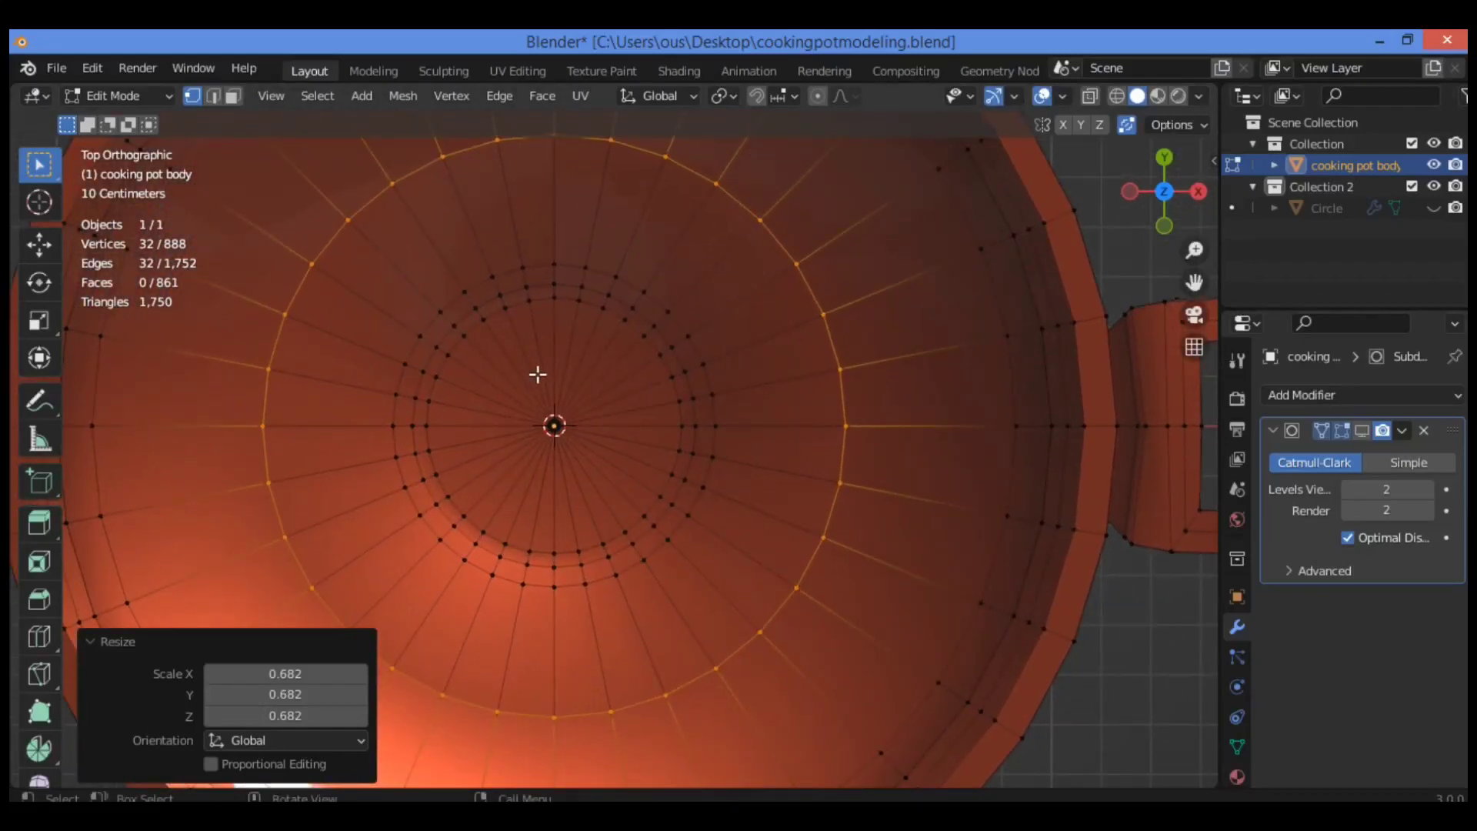
key("s")
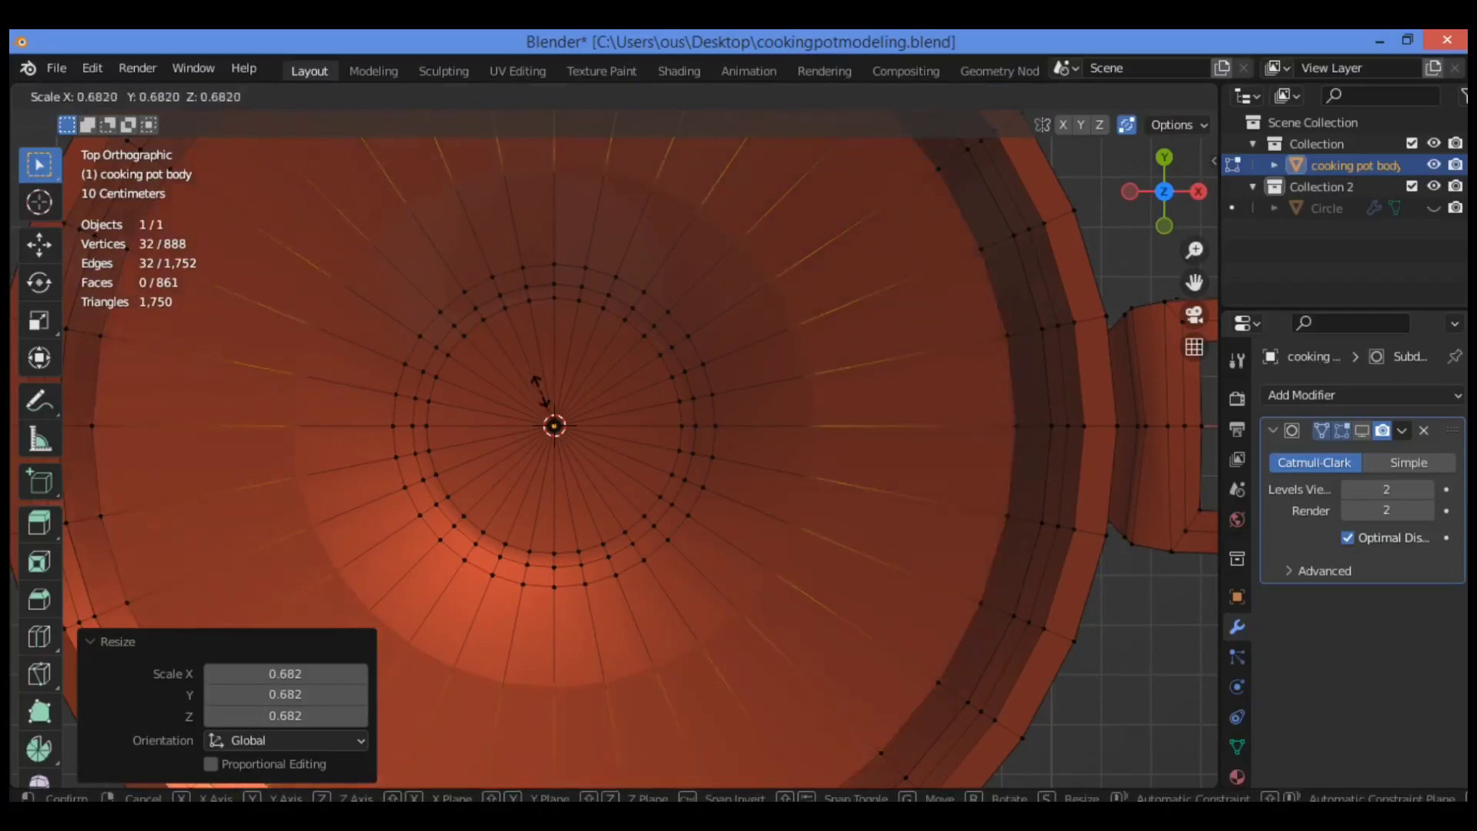
left_click(542, 401)
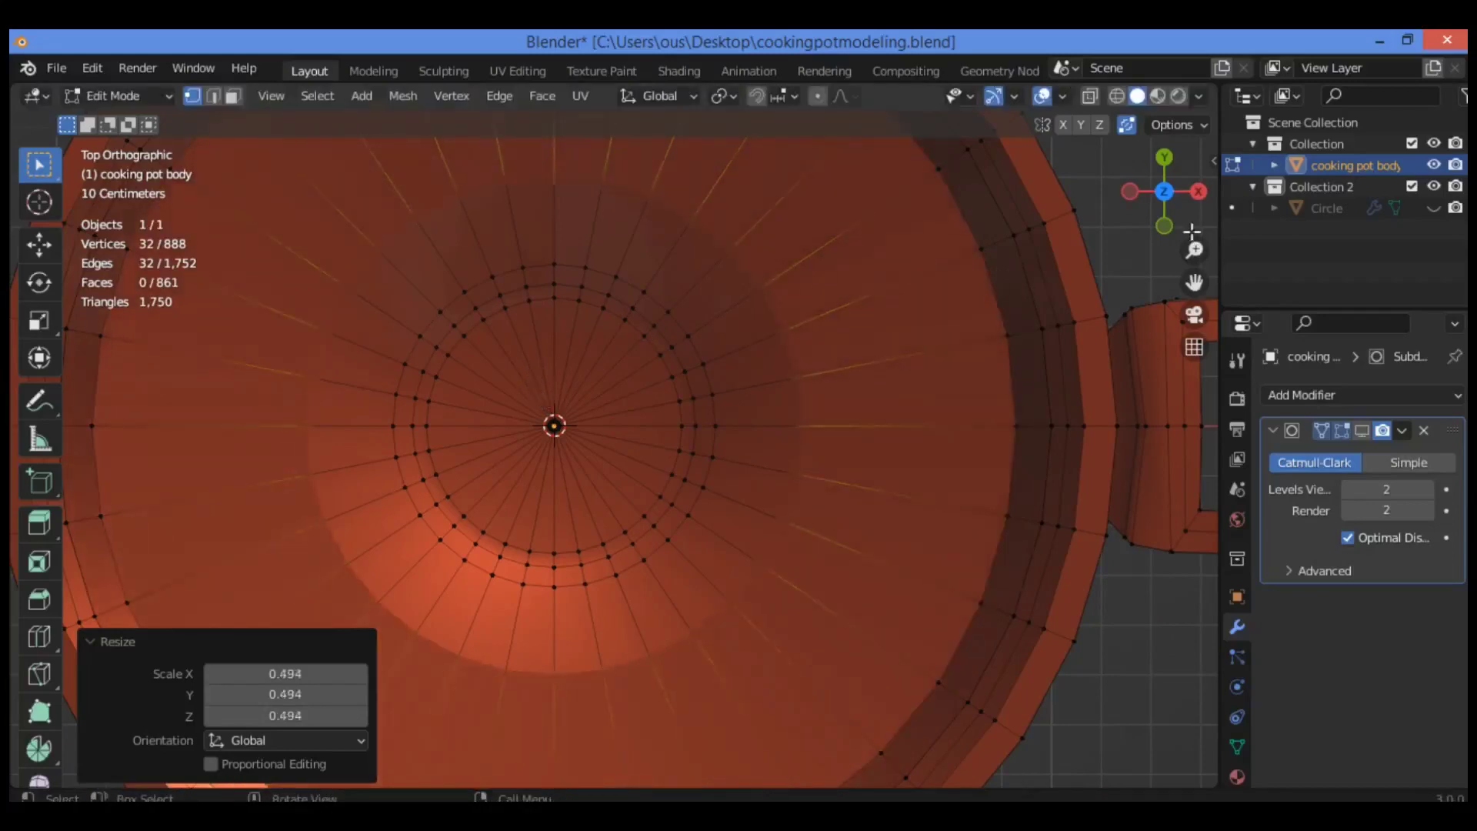
- Raise the open floor loop about 0.0905 m along Z, above the pot's underside faces, in solid shading
left_click_drag(1165, 213, 1194, 119)
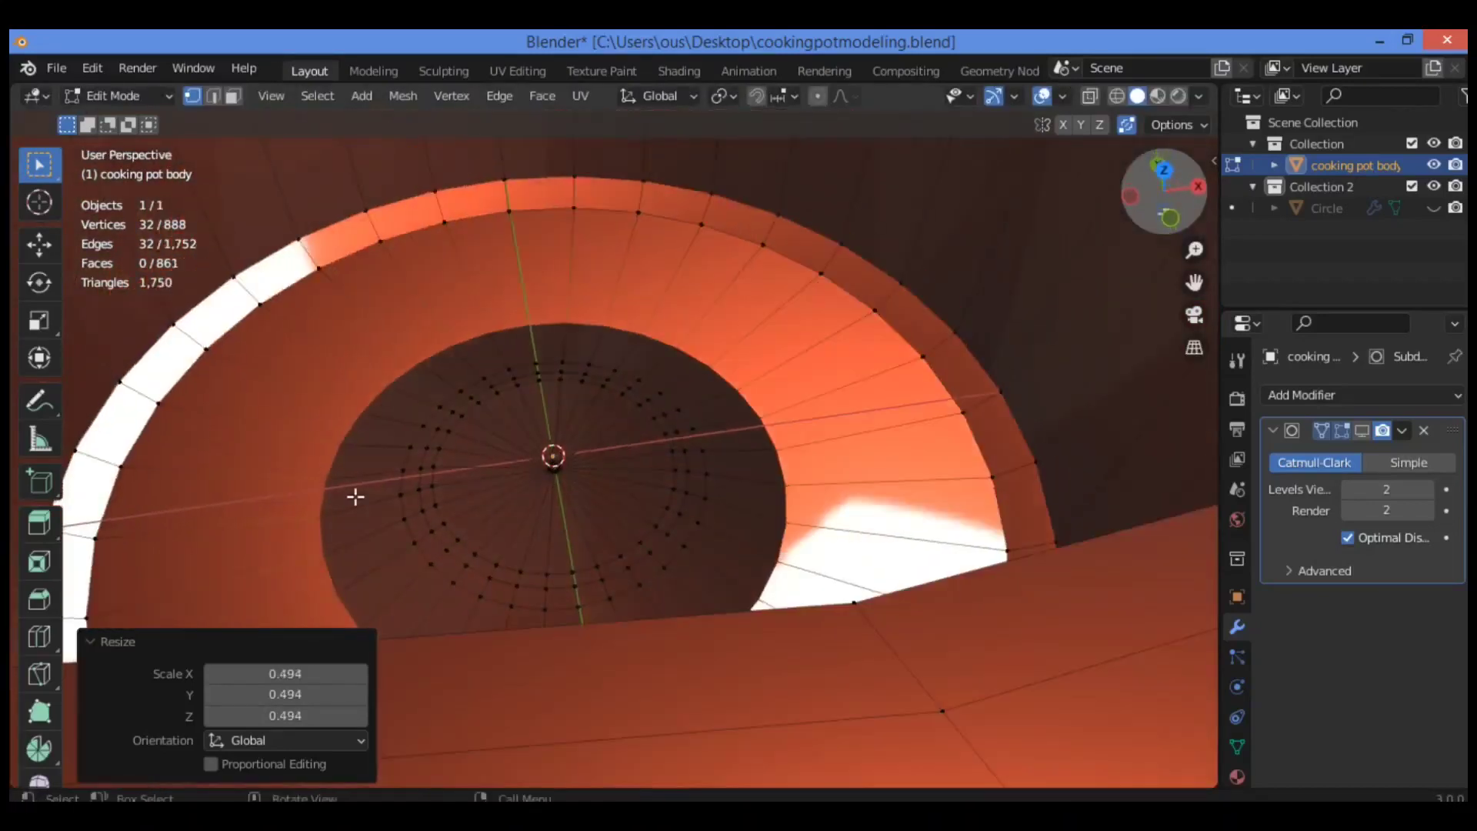
left_click_drag(1194, 250, 1194, 219)
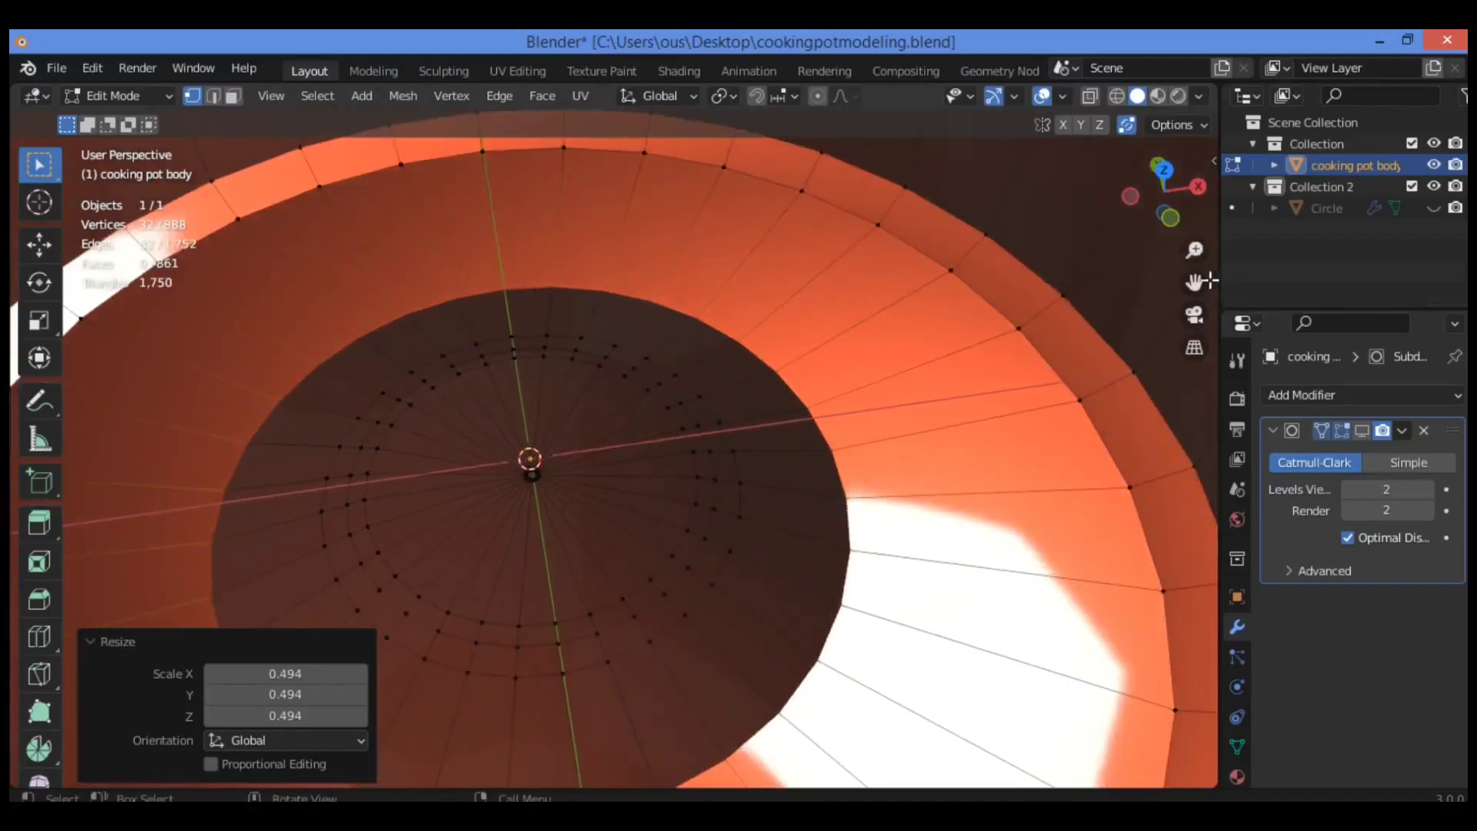
left_click(1209, 280)
left_click_drag(1194, 283, 1222, 238)
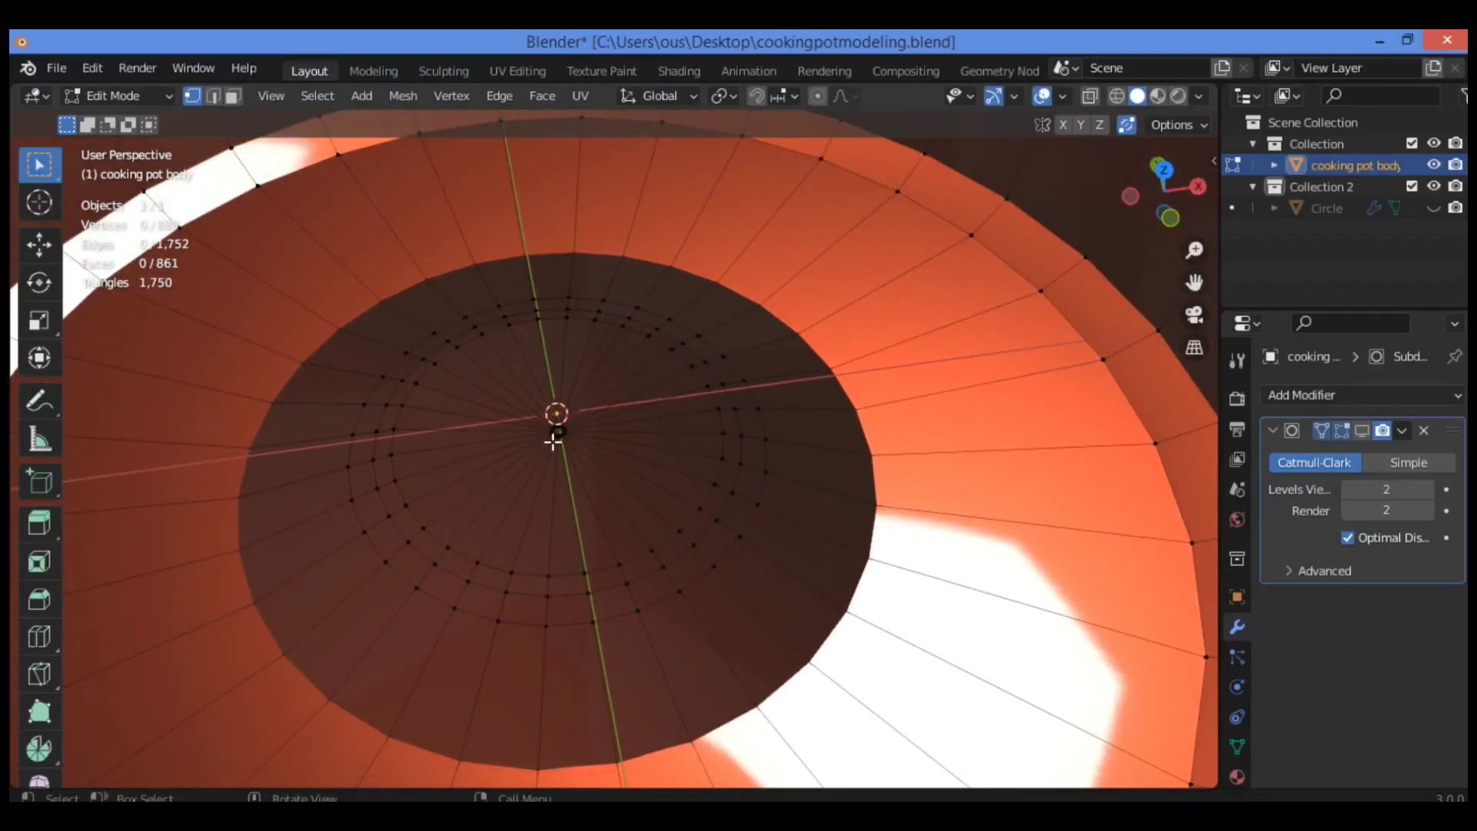
key("z")
left_click(685, 442)
key("z")
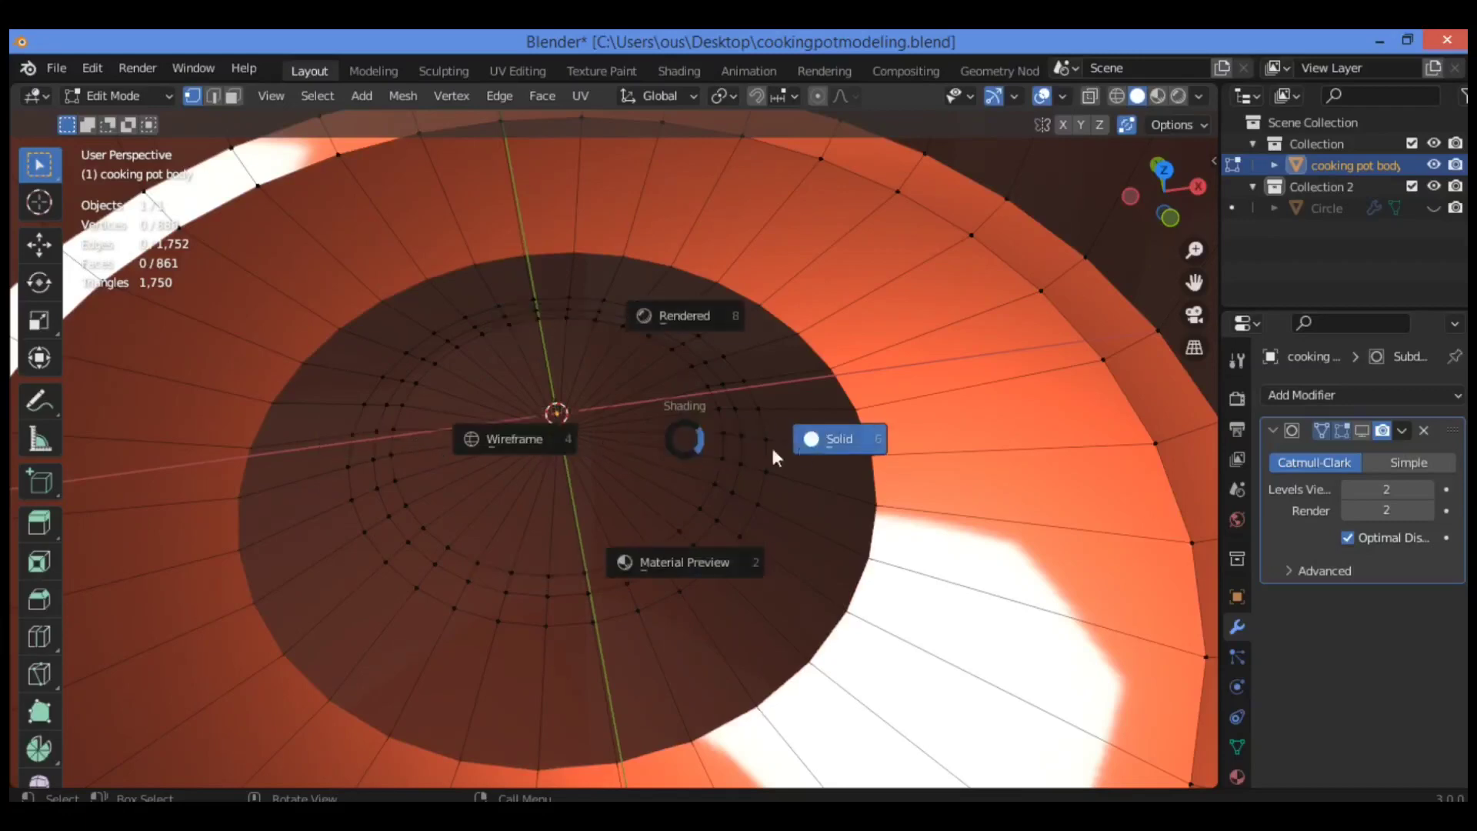
left_click(823, 440)
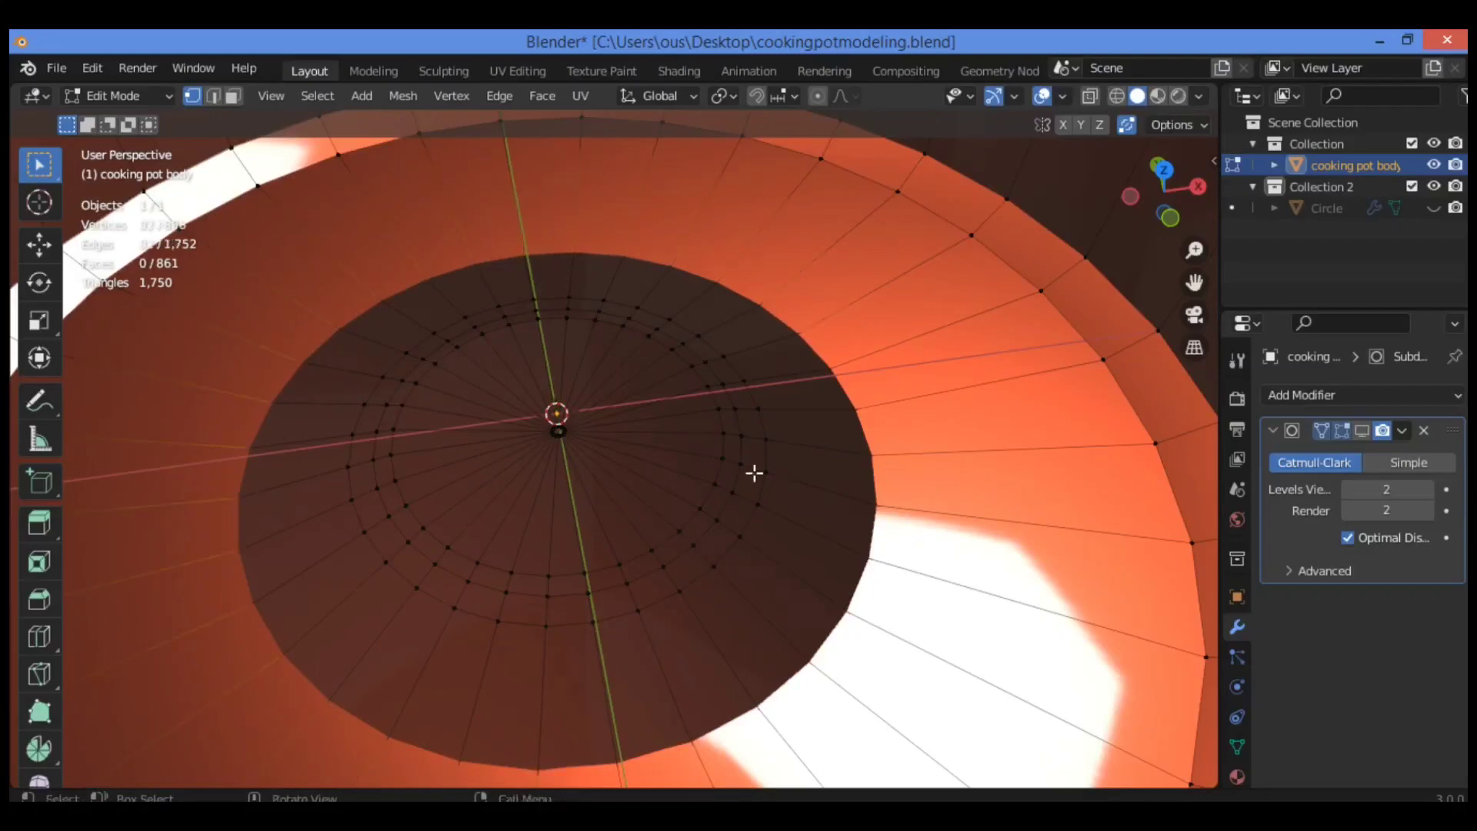
key("g")
key("z")
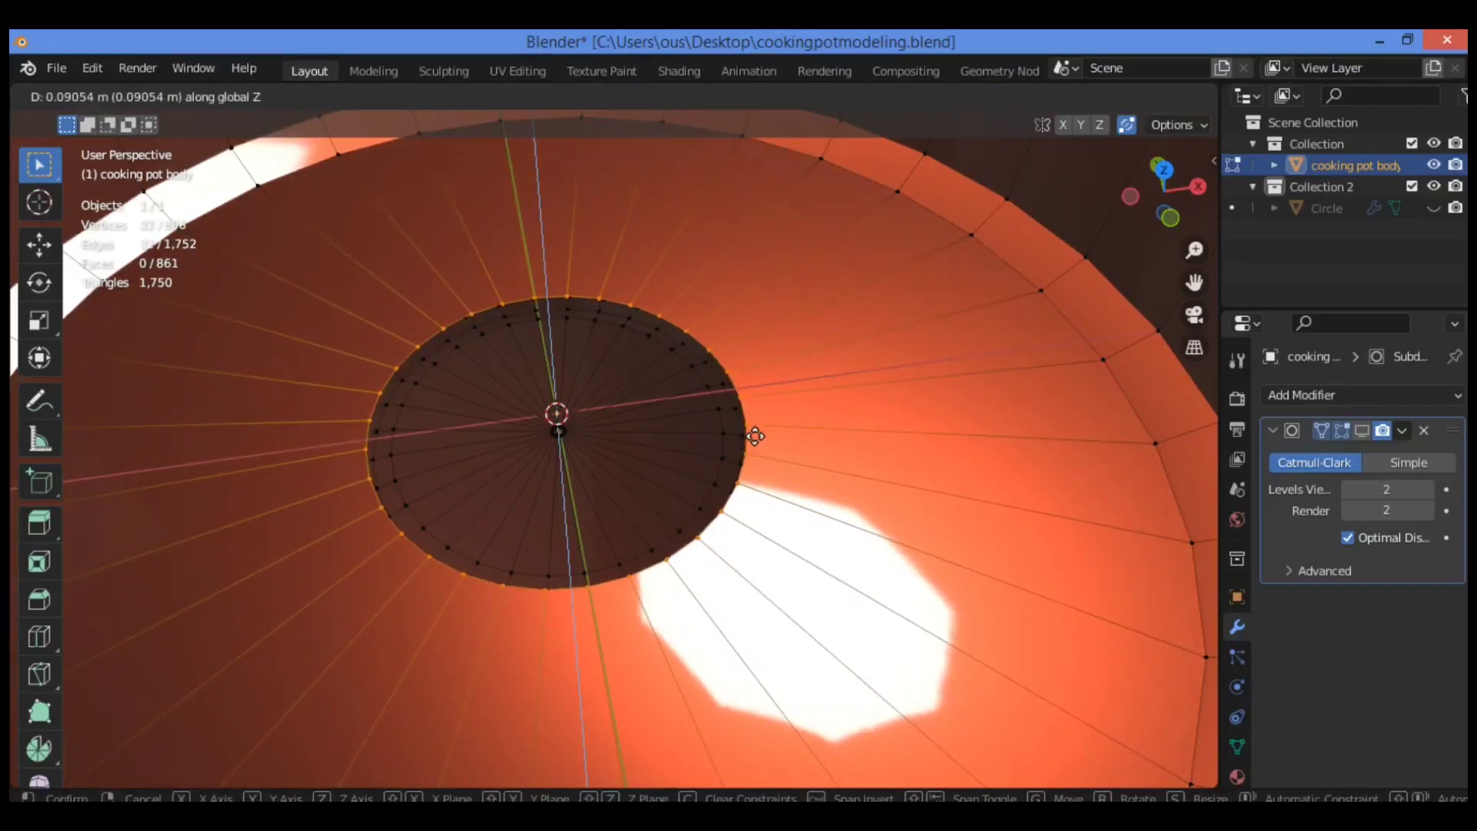
left_click(756, 436)
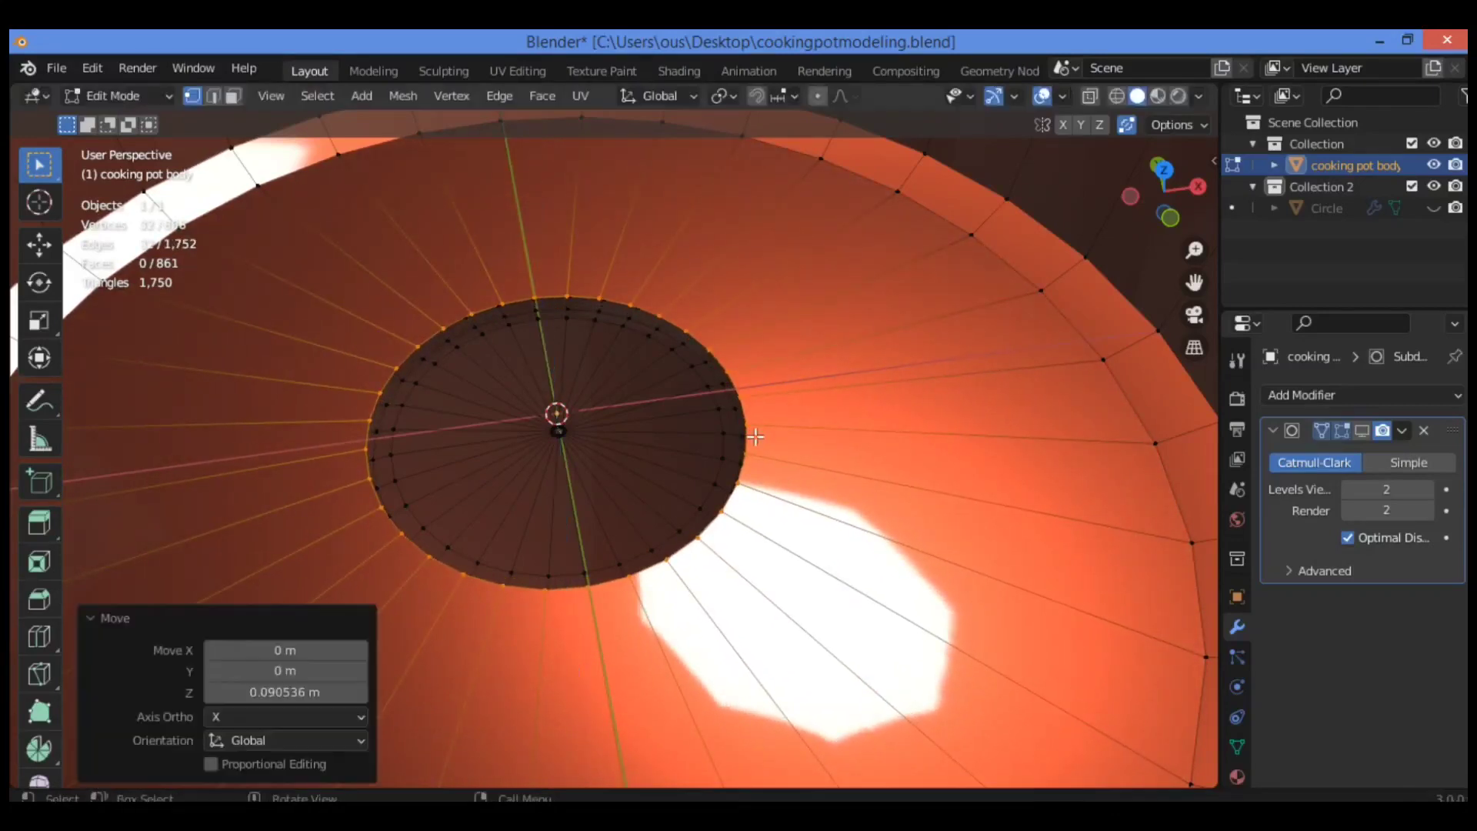
- Enlarge the raised open floor loop slightly to a scale of 1.103
key("e")
right_click(502, 349)
key("s")
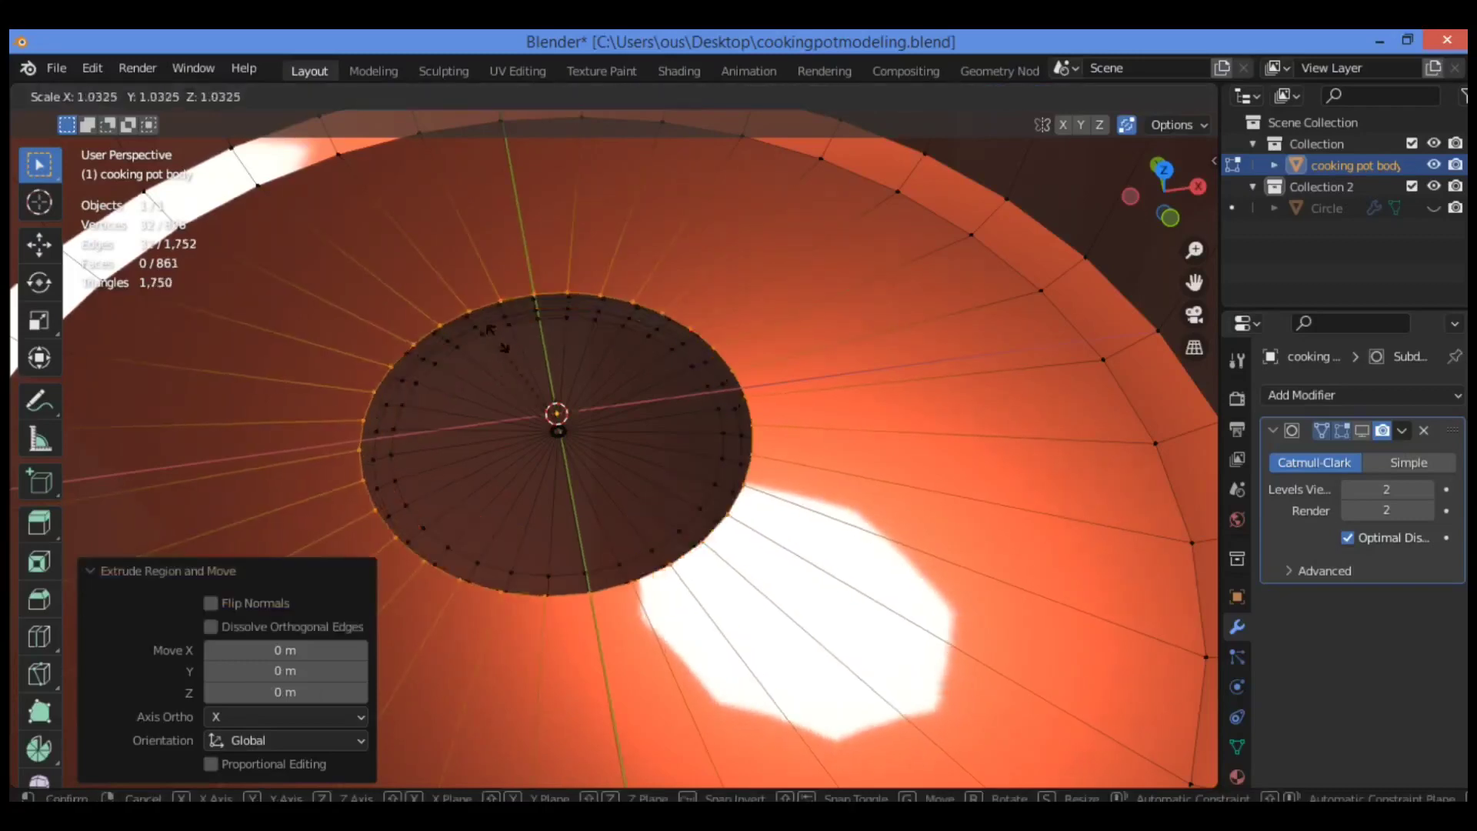
left_click(494, 344)
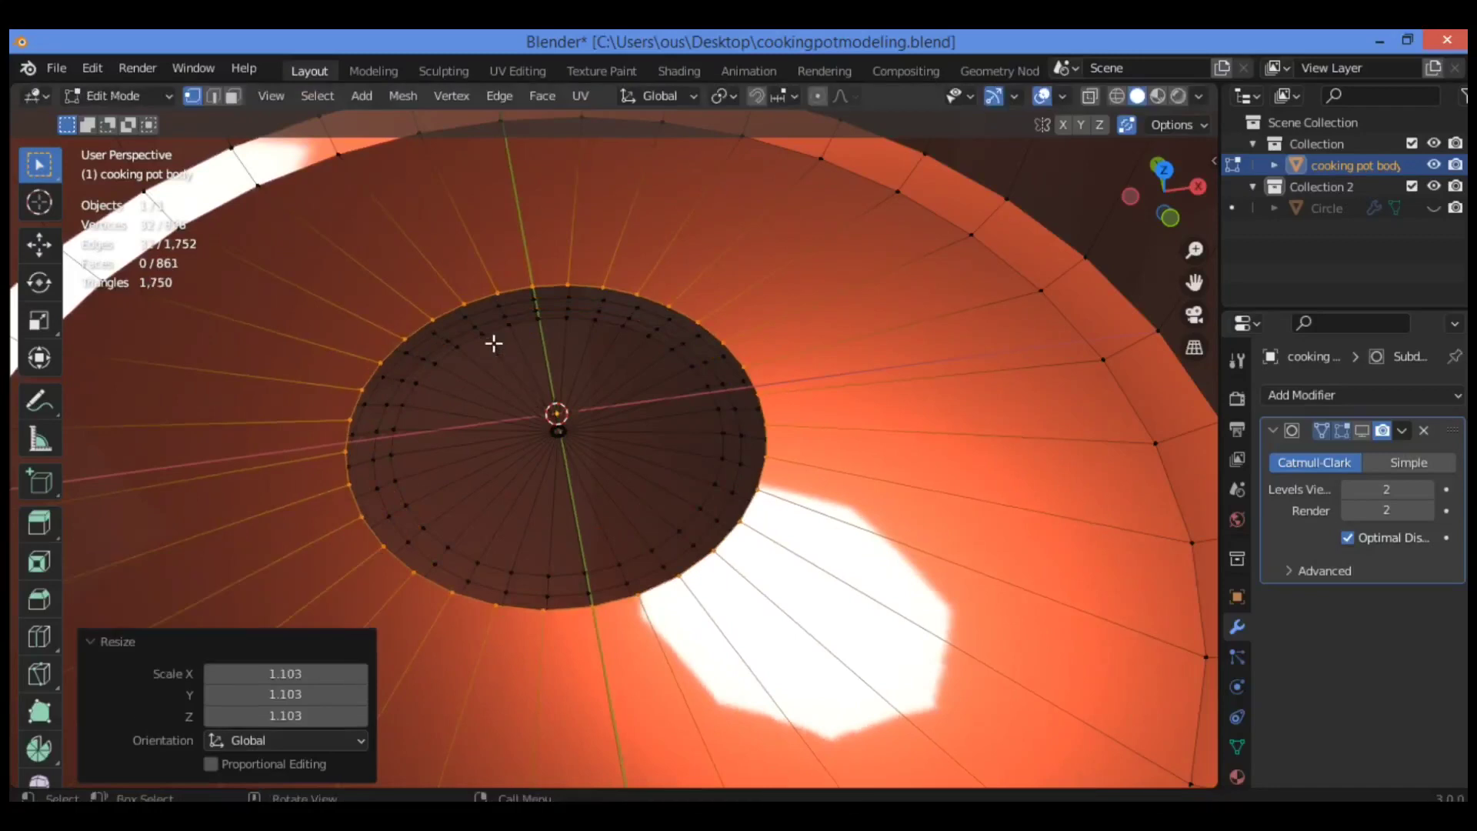
- Shrink the open floor loop to a scale of 0.165 around the centre and fill the remaining hole with a face
key("e")
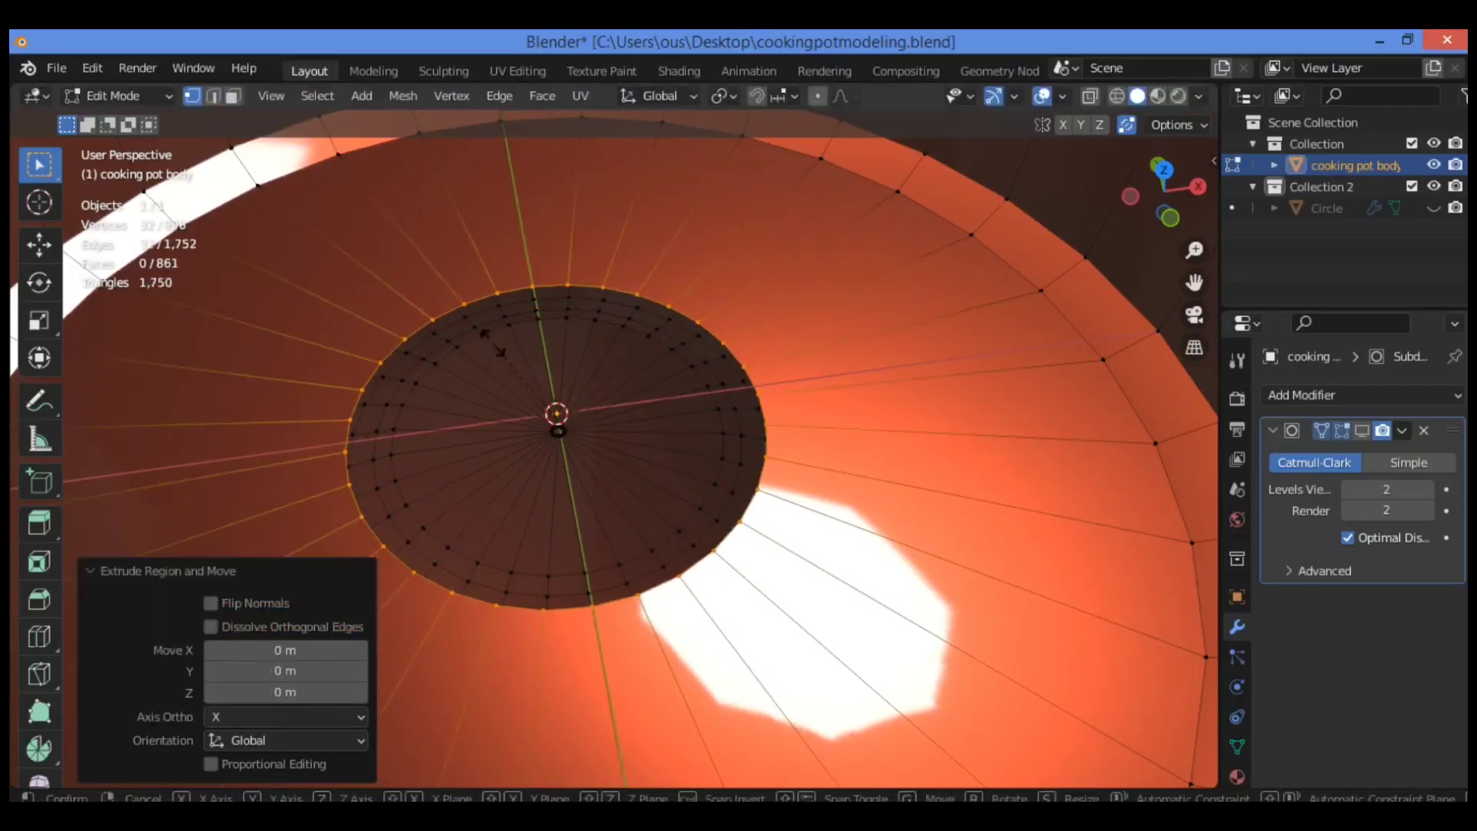
key("s")
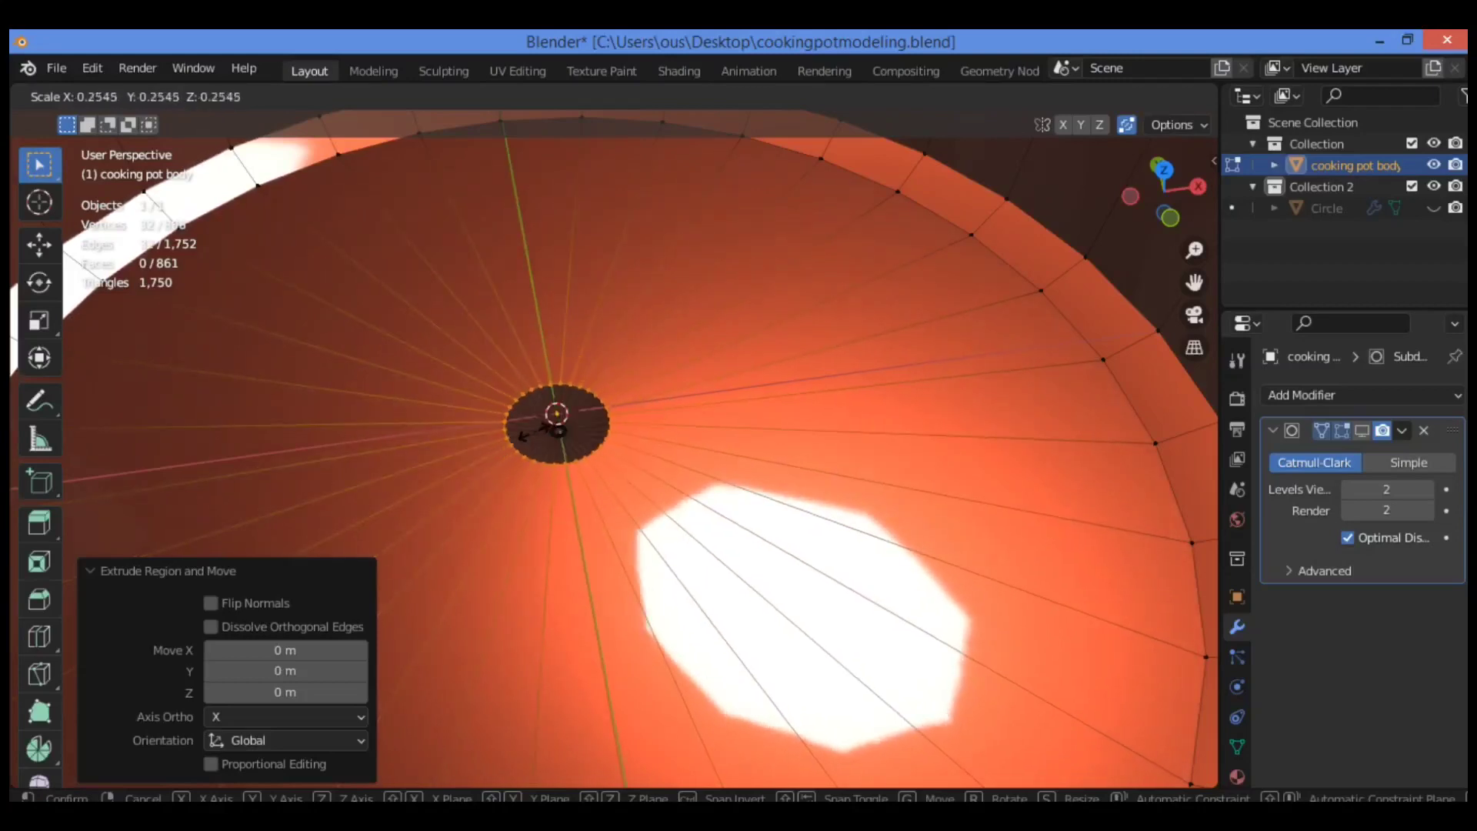
left_click(545, 431)
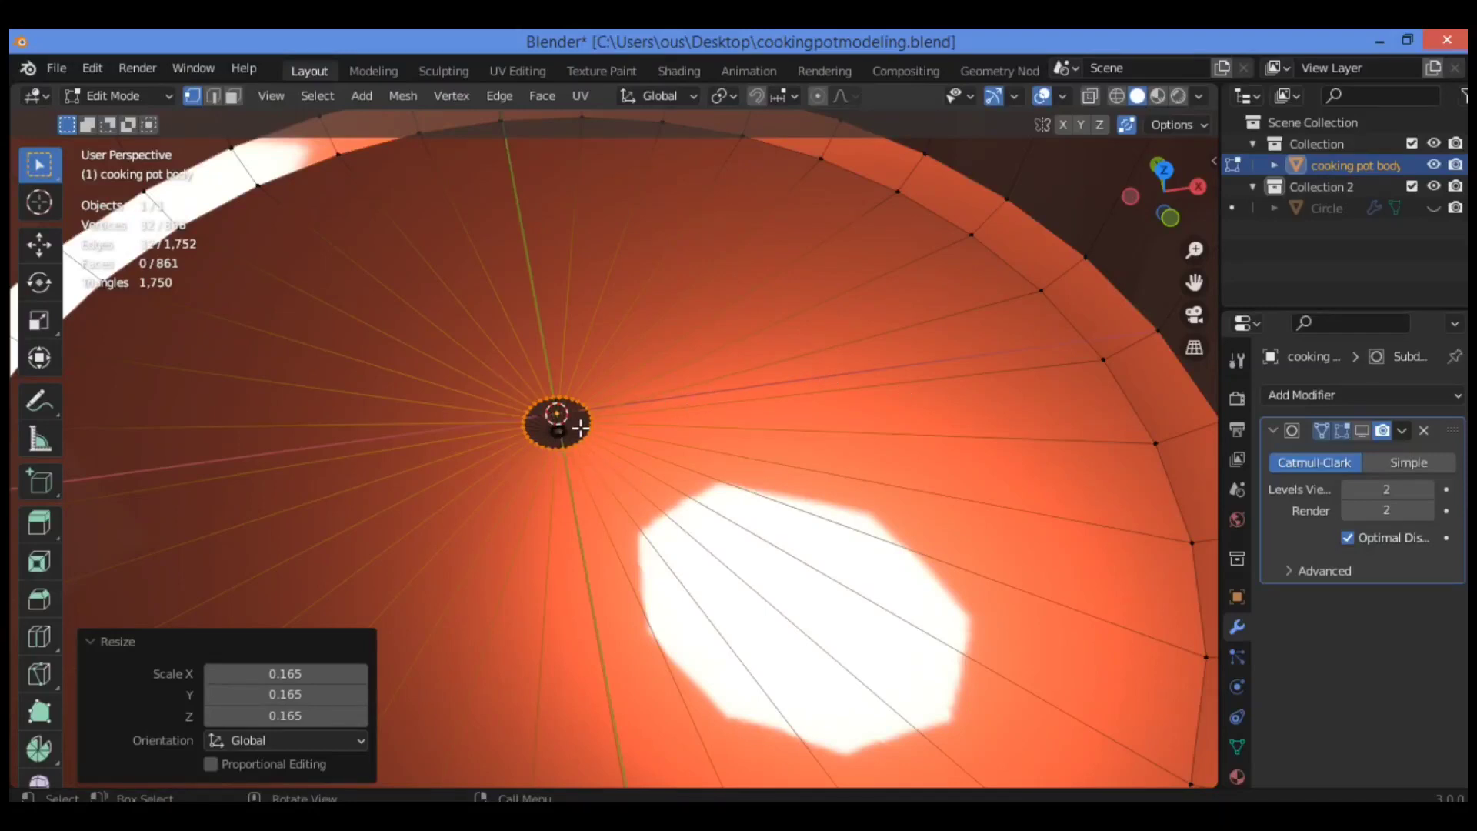
key("f")
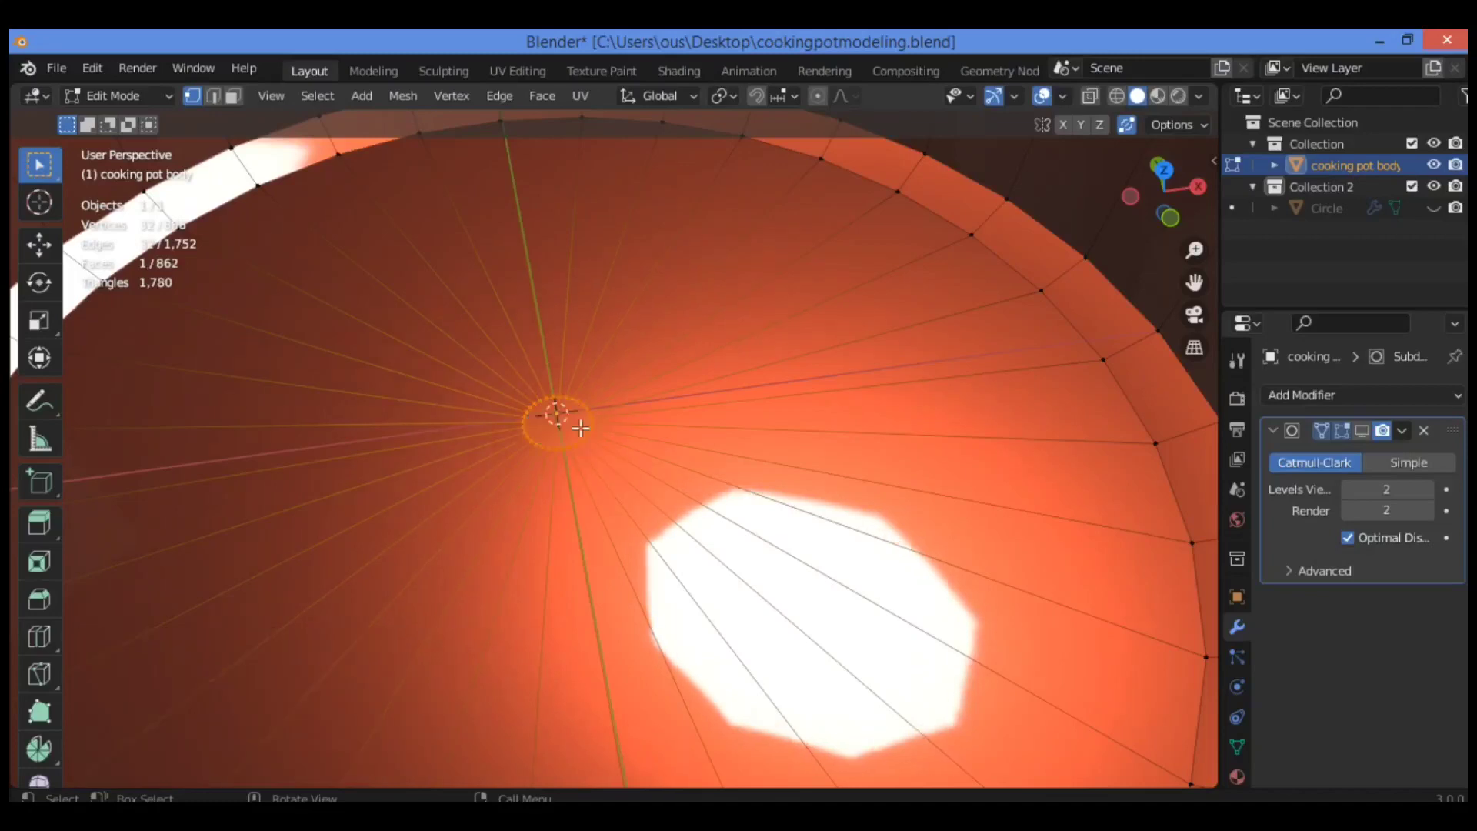
- Add a loop cut around the floor and slide it close to the small centre ring with a factor of -0.948
key("ctrl+r")
left_click(651, 387)
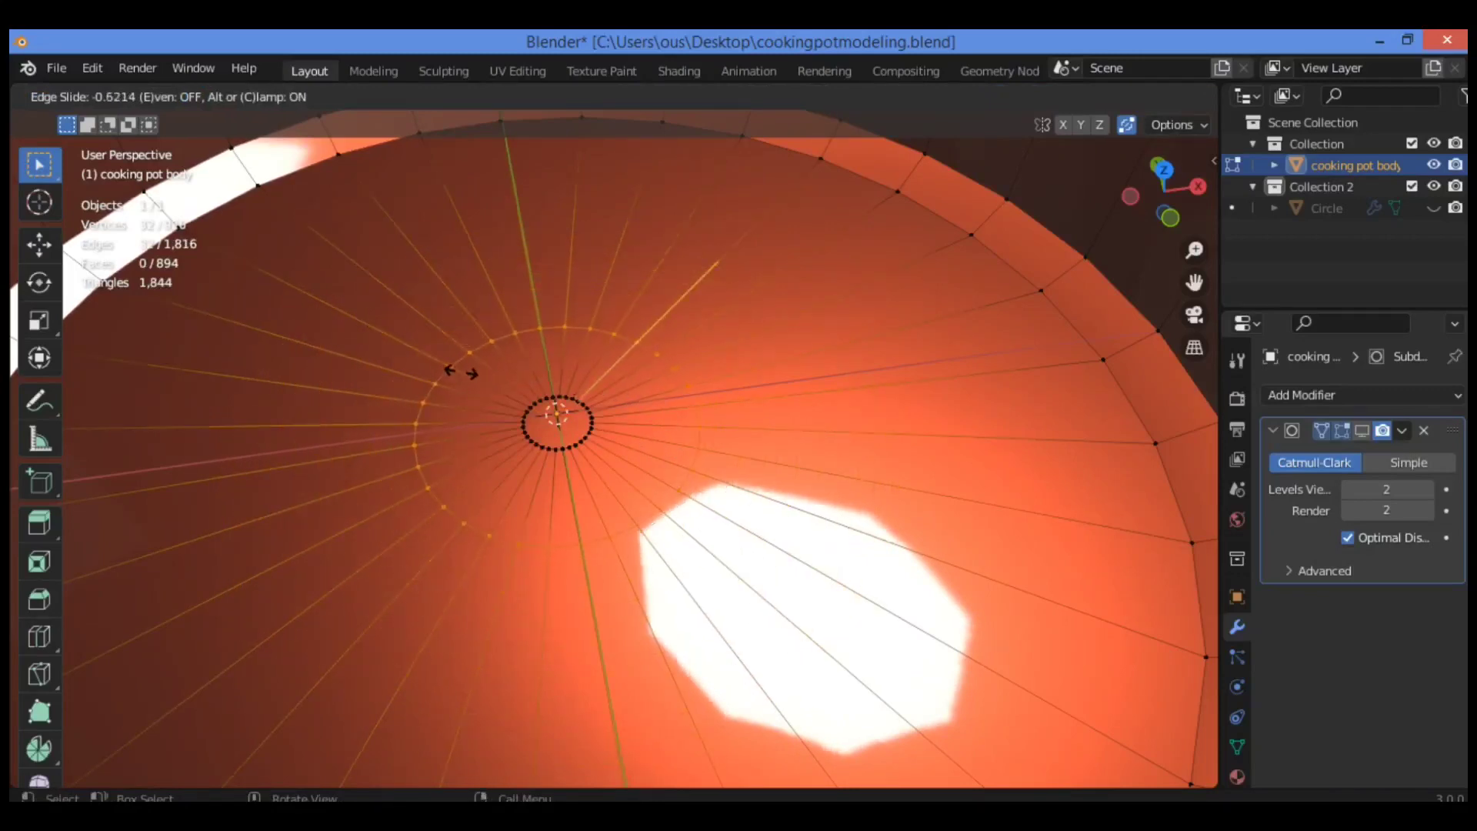
left_click(361, 360)
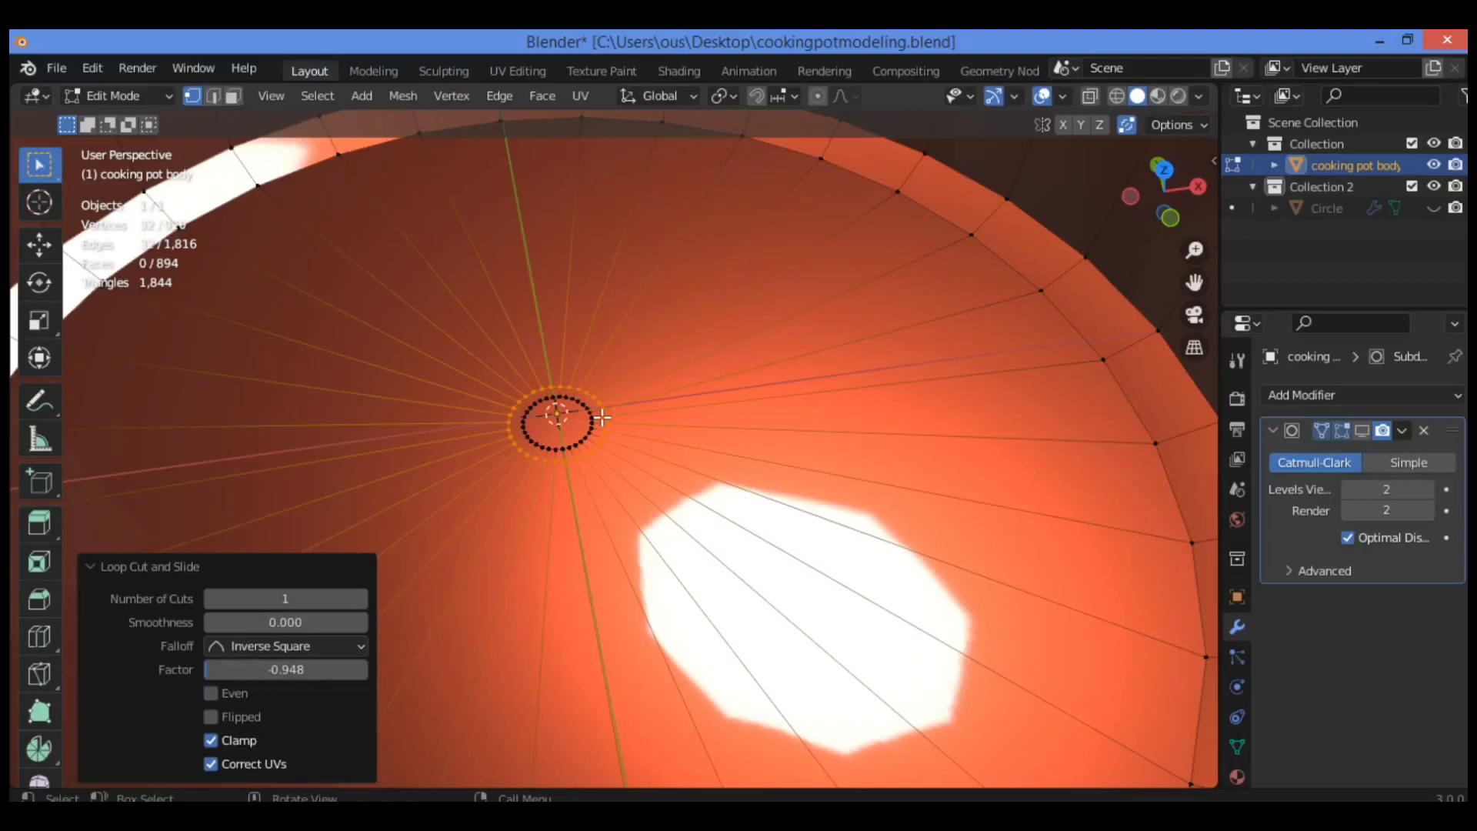
- Add two more loop cuts near the floor's outer edge, slid outward with factors of 0.556 and 0.870
key("ctrl+r")
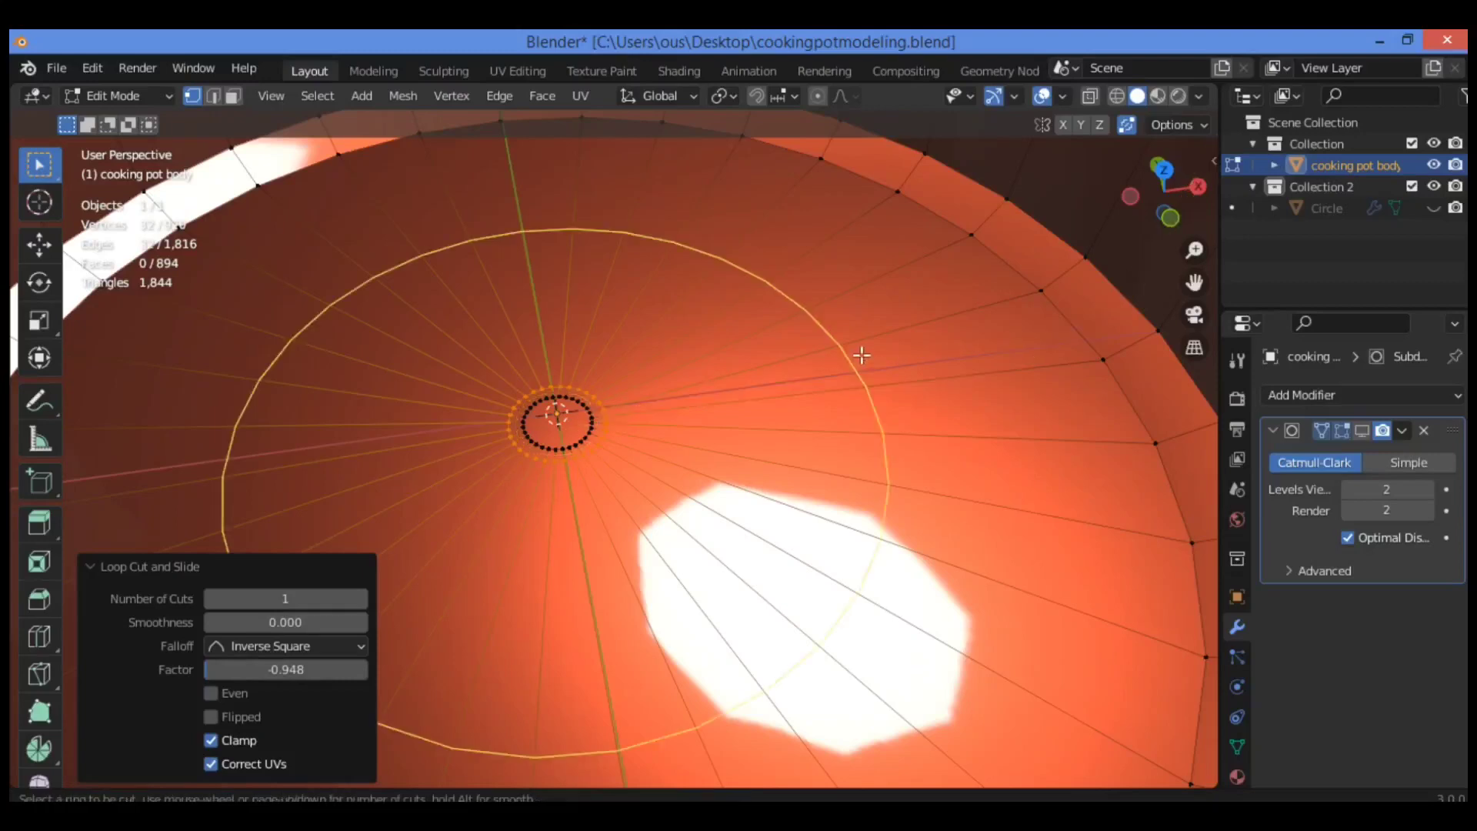
left_click(861, 355)
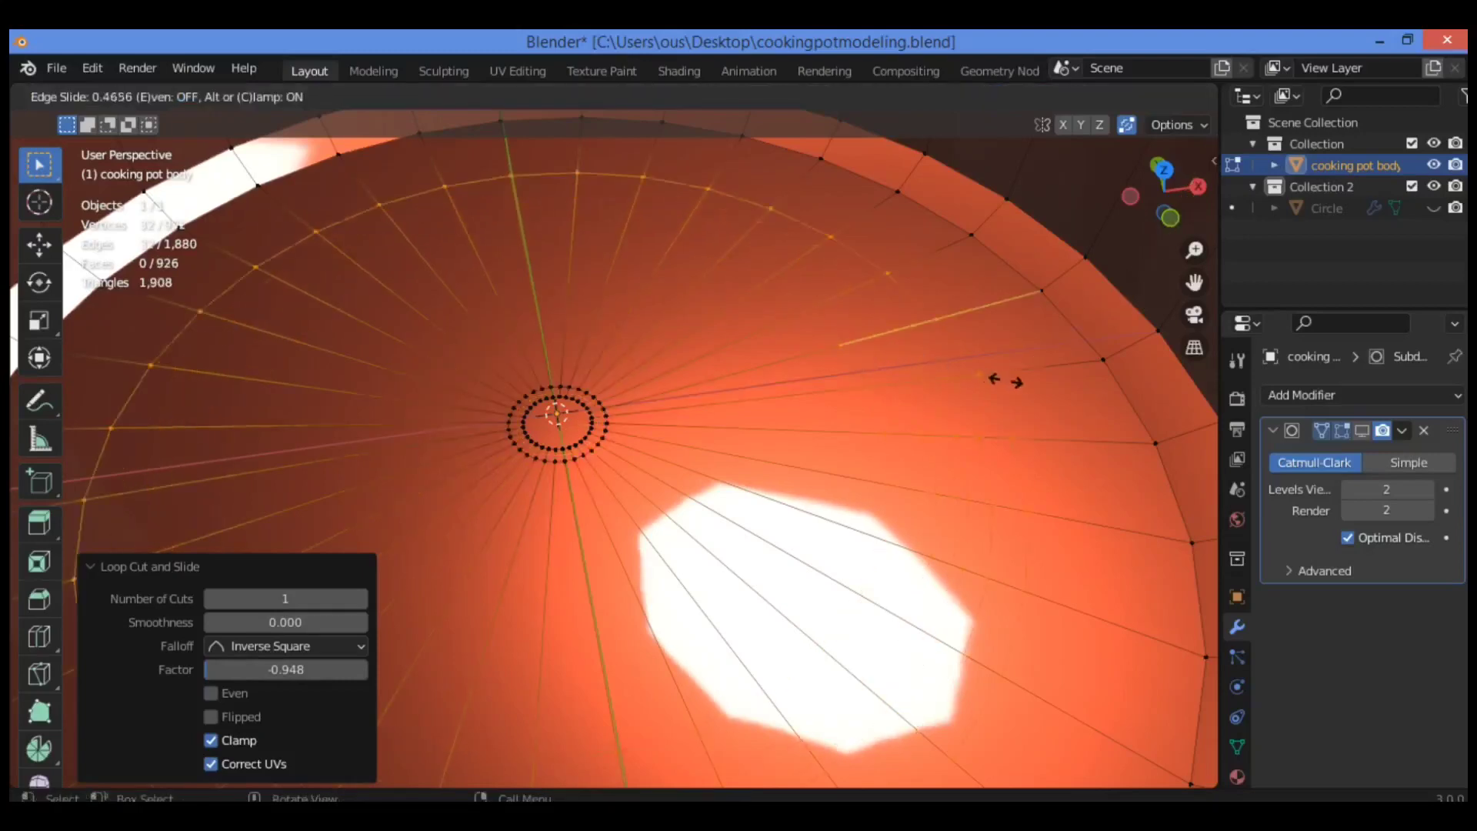
left_click(1025, 383)
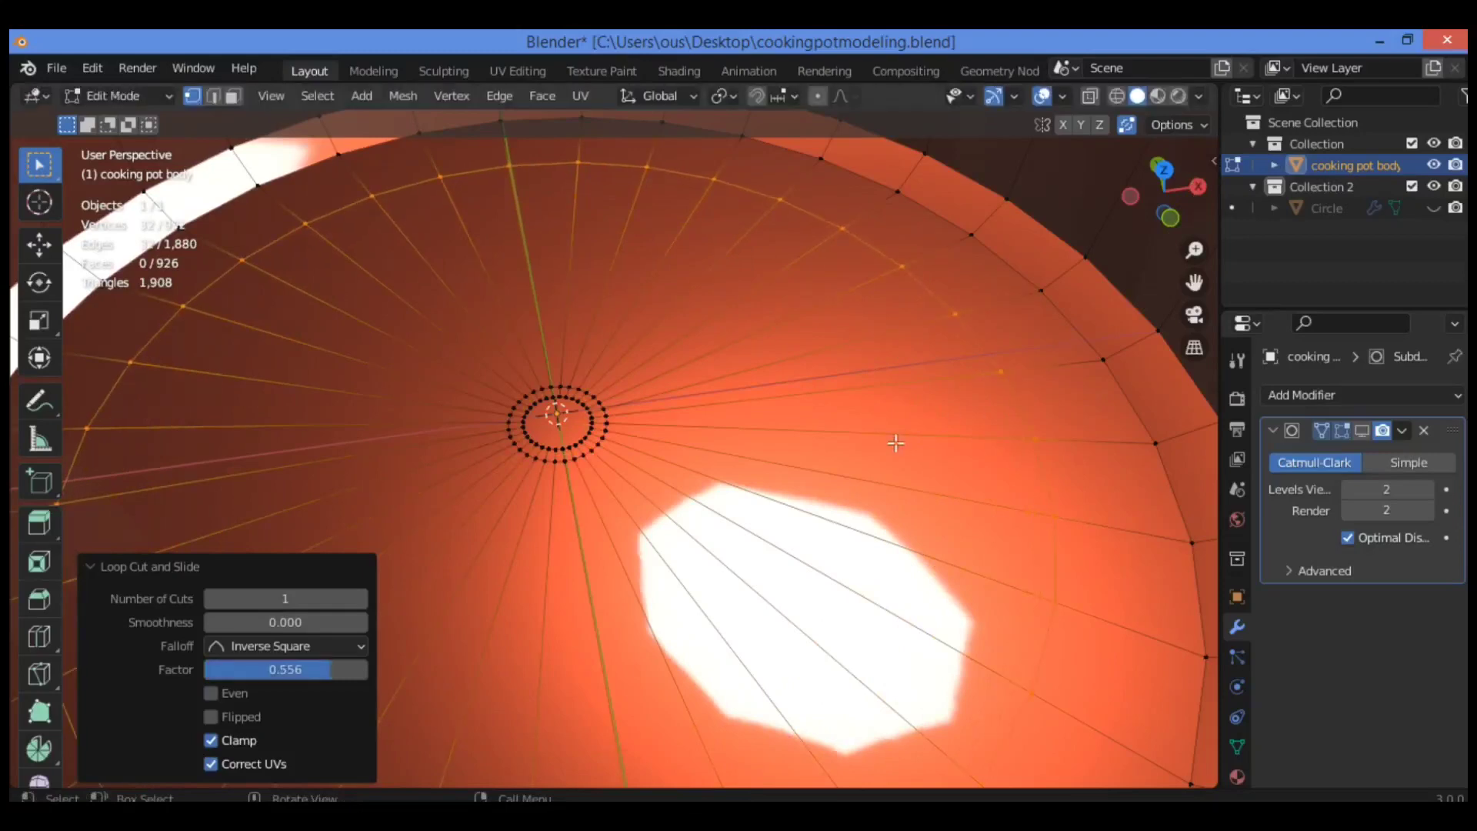
key("ctrl+r")
left_click(811, 423)
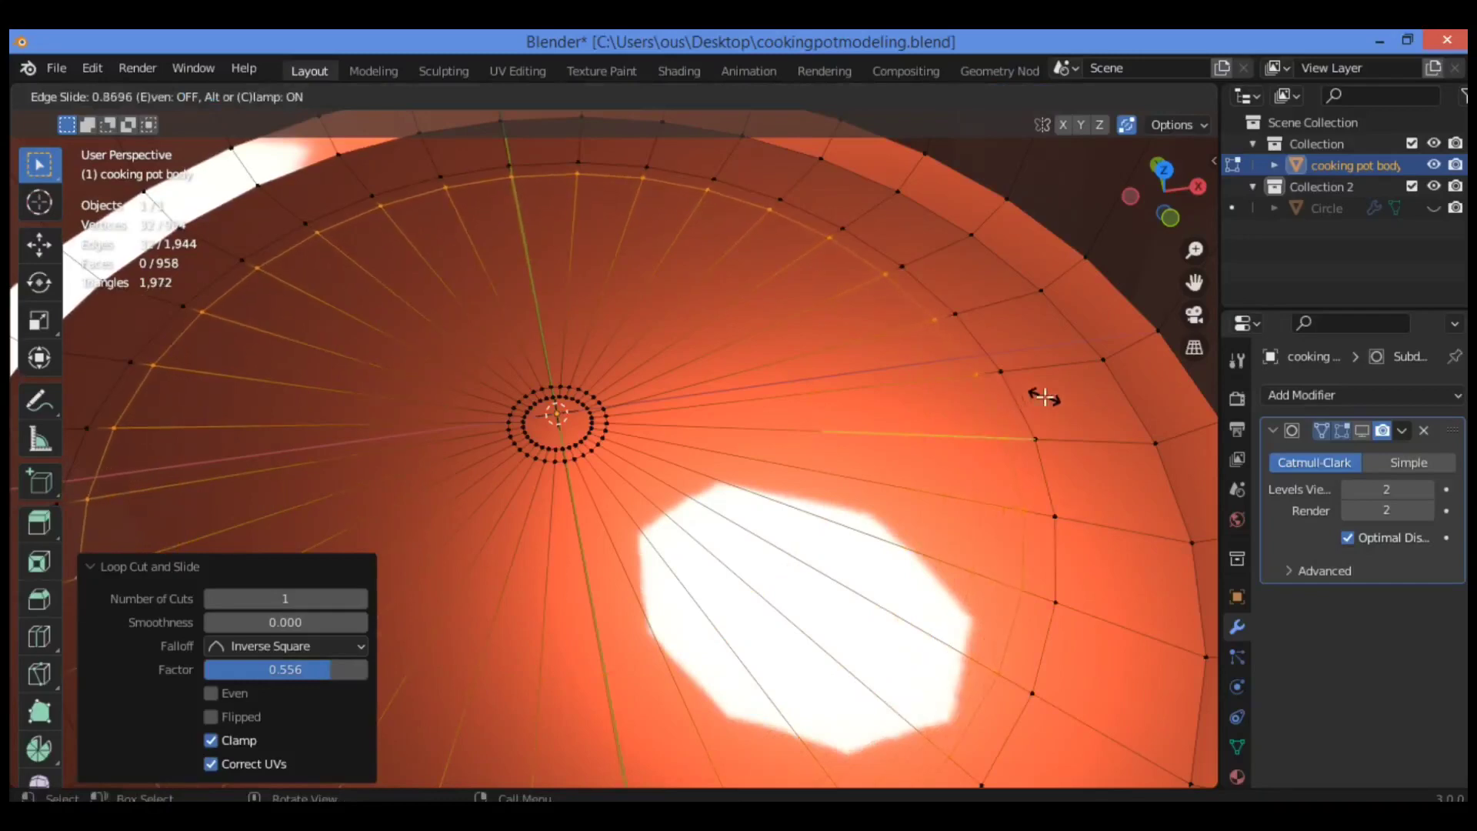
left_click(1045, 397)
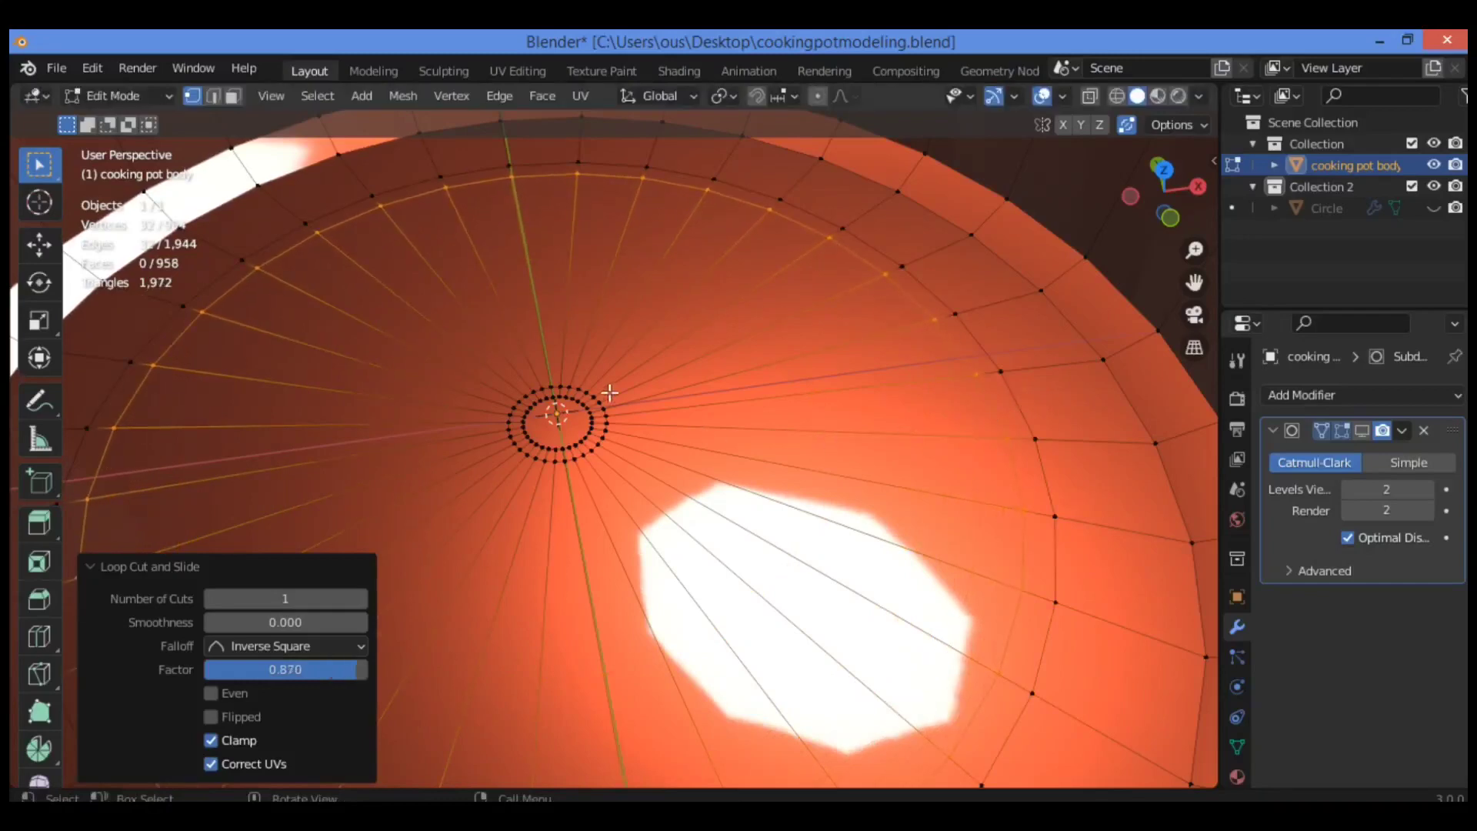
- Turn the Subdivision modifier's viewport display back on and return to Object Mode
left_click_drag(1194, 250, 1120, 227)
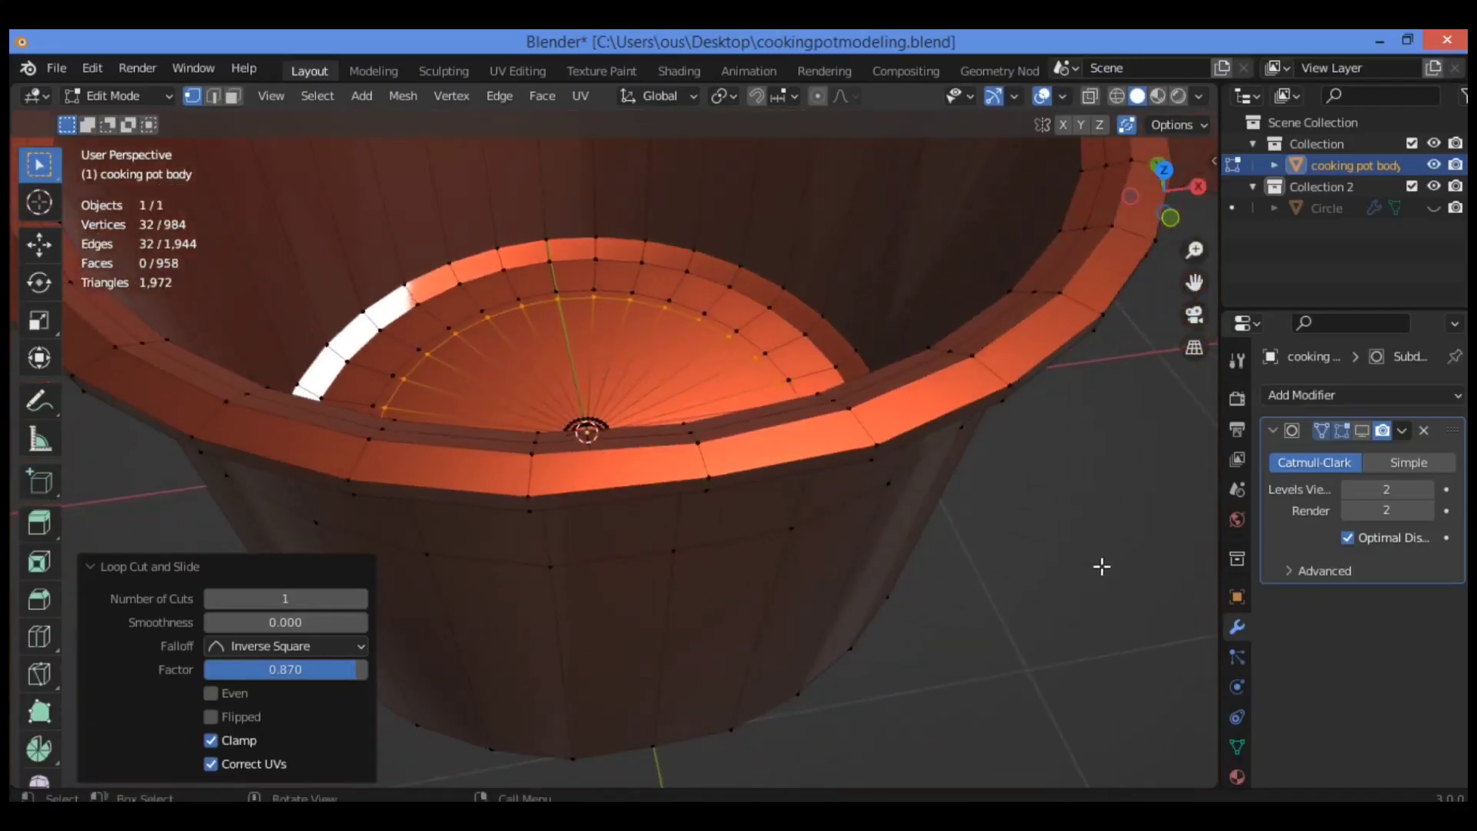
left_click(1101, 567)
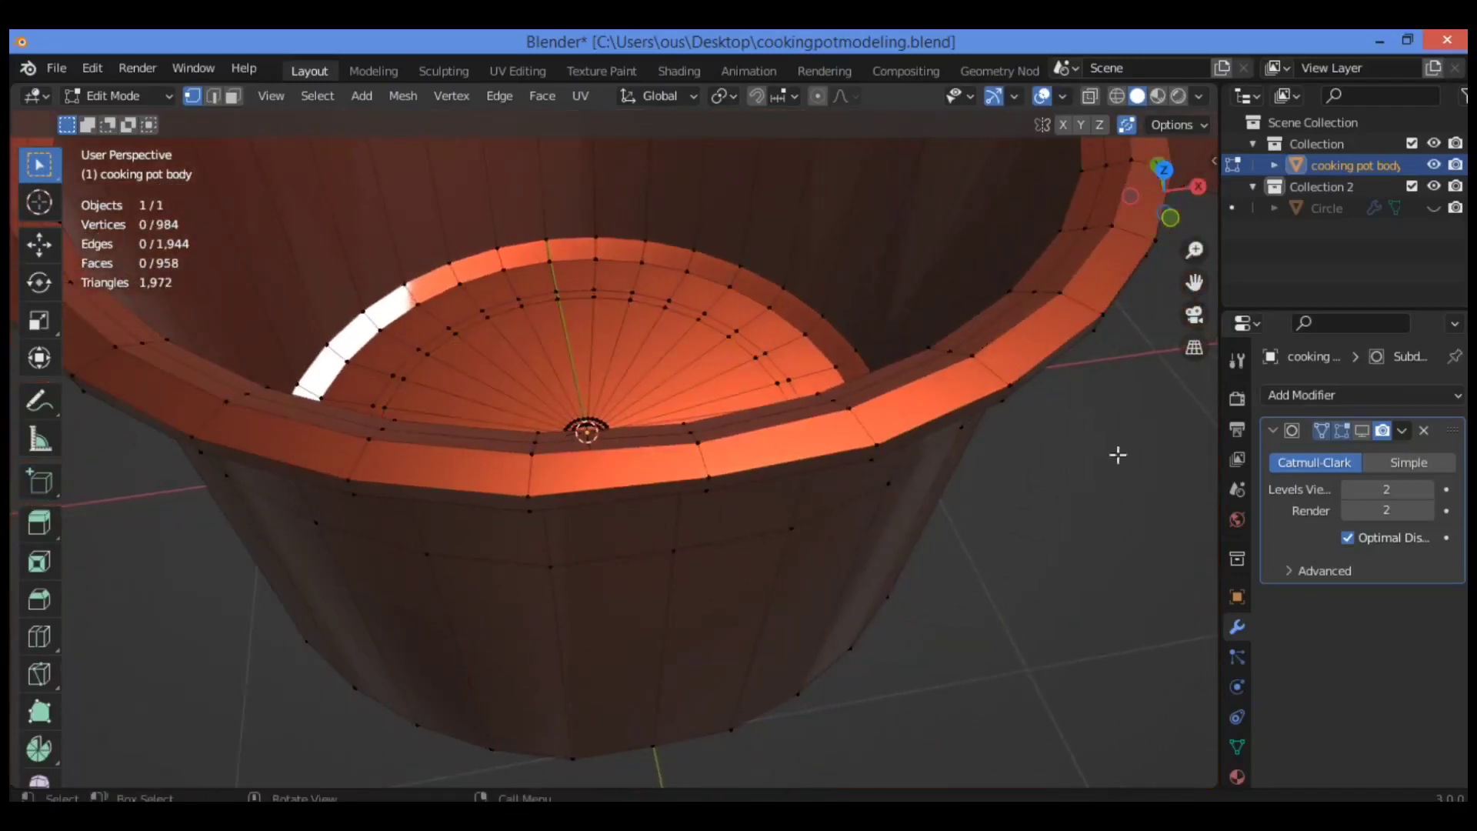
left_click(1361, 431)
left_click_drag(1165, 213, 1174, 242)
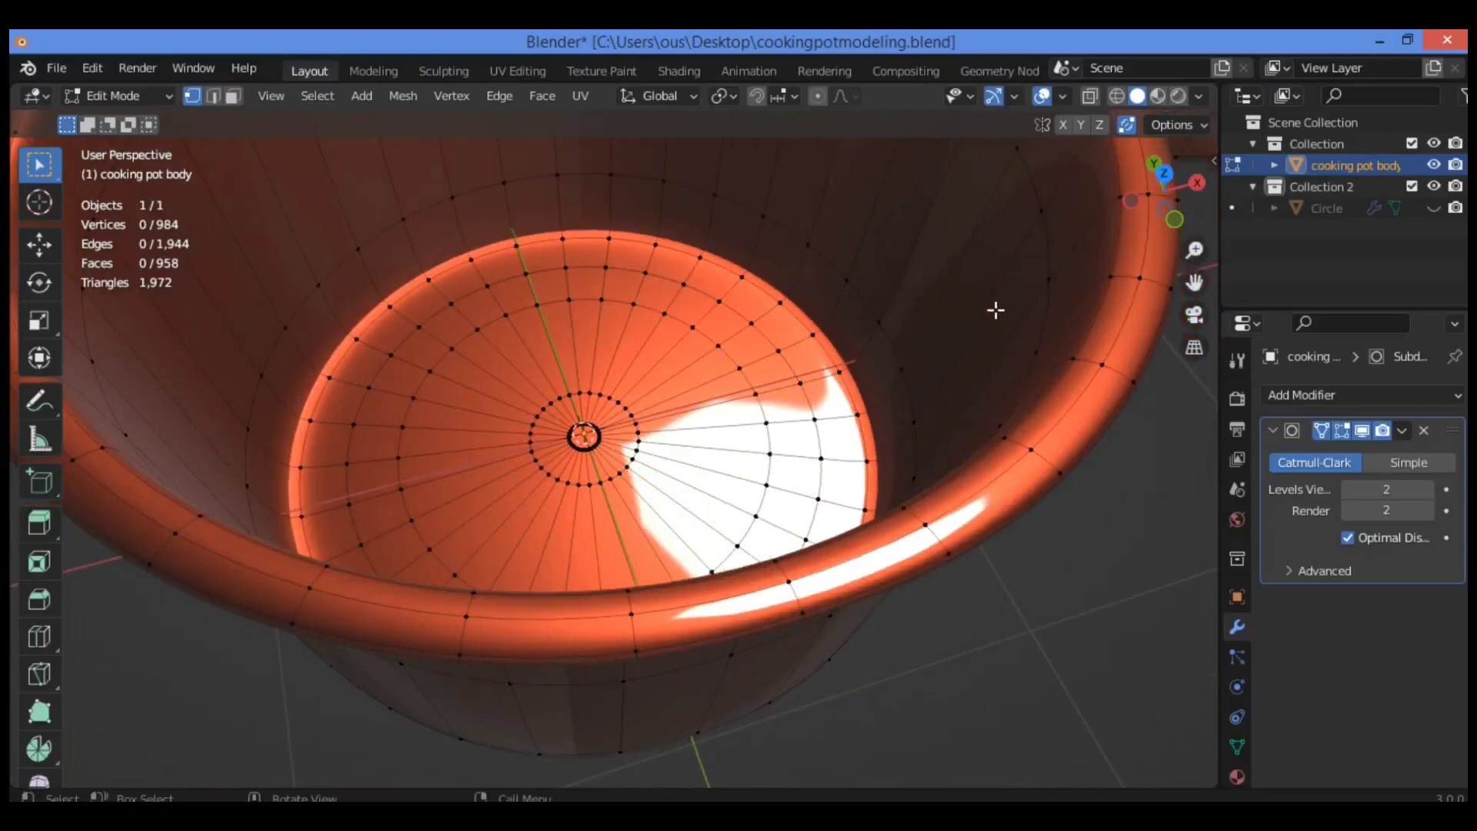
key("Tab")
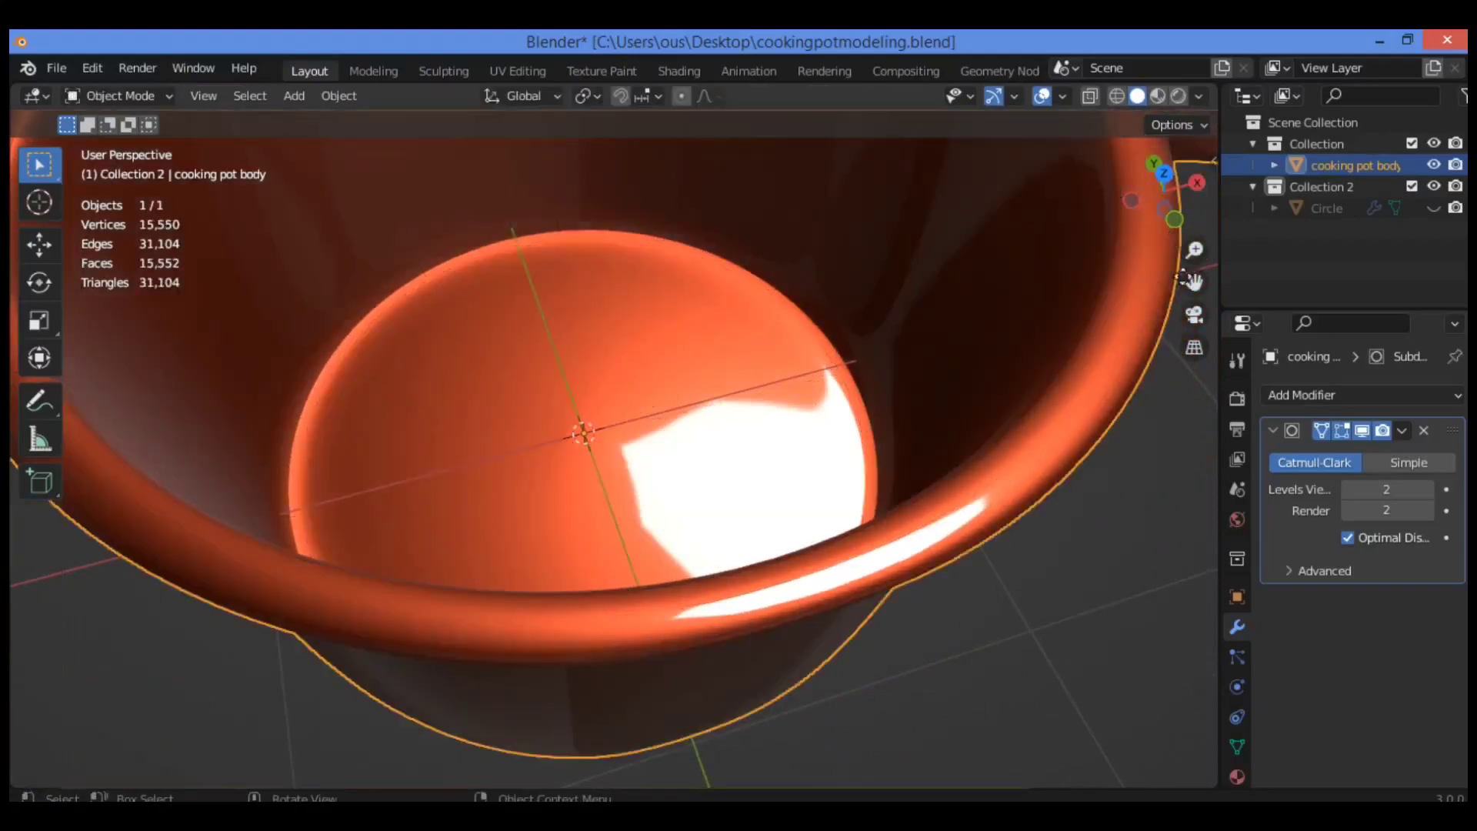
- Hide the viewport overlays and inspect the smoothed pot from several angles
left_click_drag(1163, 204, 1209, 119)
left_click(1042, 95)
middle_click_drag(569, 369, 438, 473)
left_click_drag(1181, 184, 1178, 182)
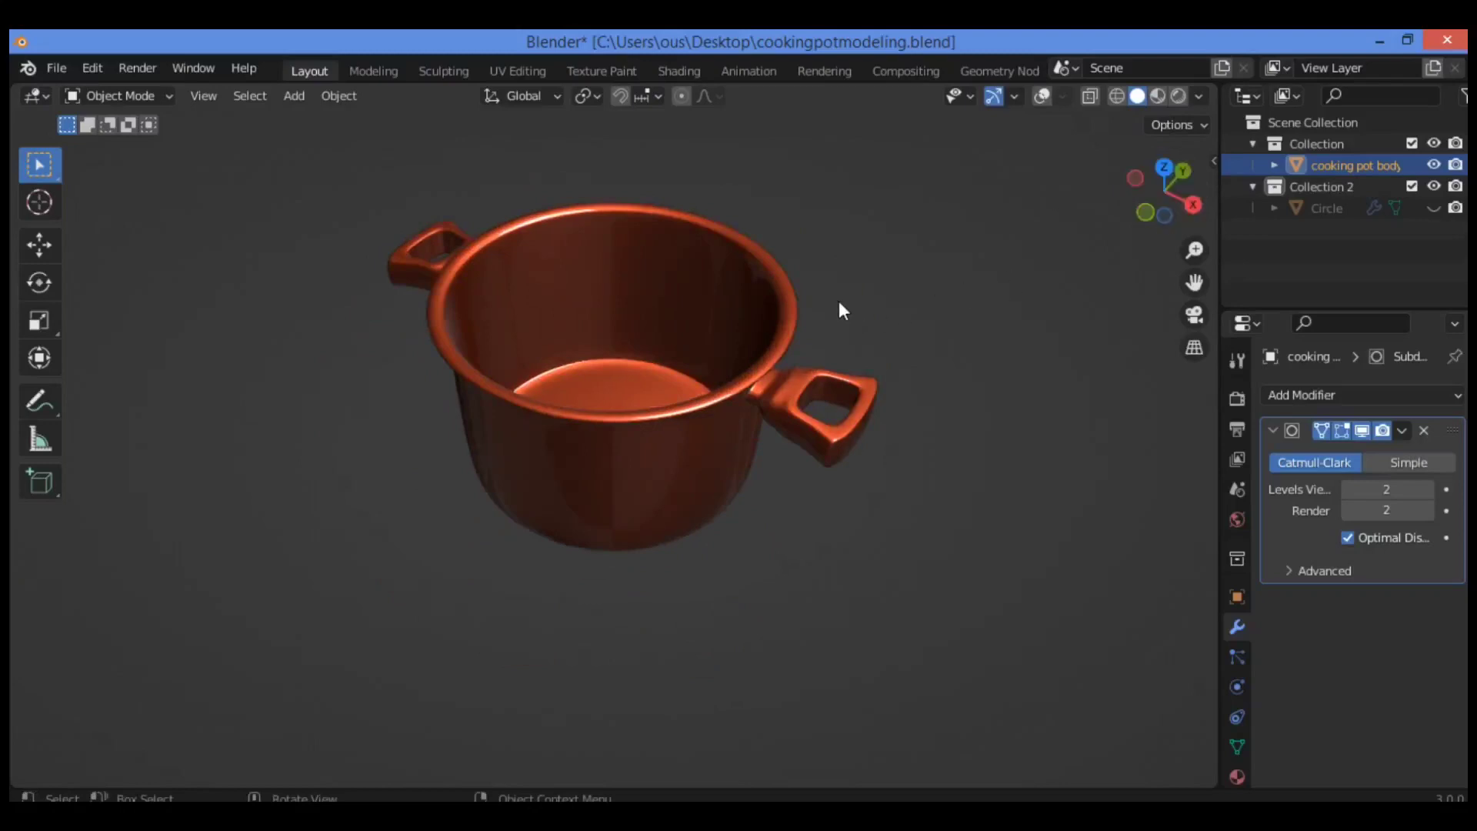
- Unhide the lid object in Collection 2 so it shows on top of the pot body
left_click_drag(1194, 282, 1036, 266)
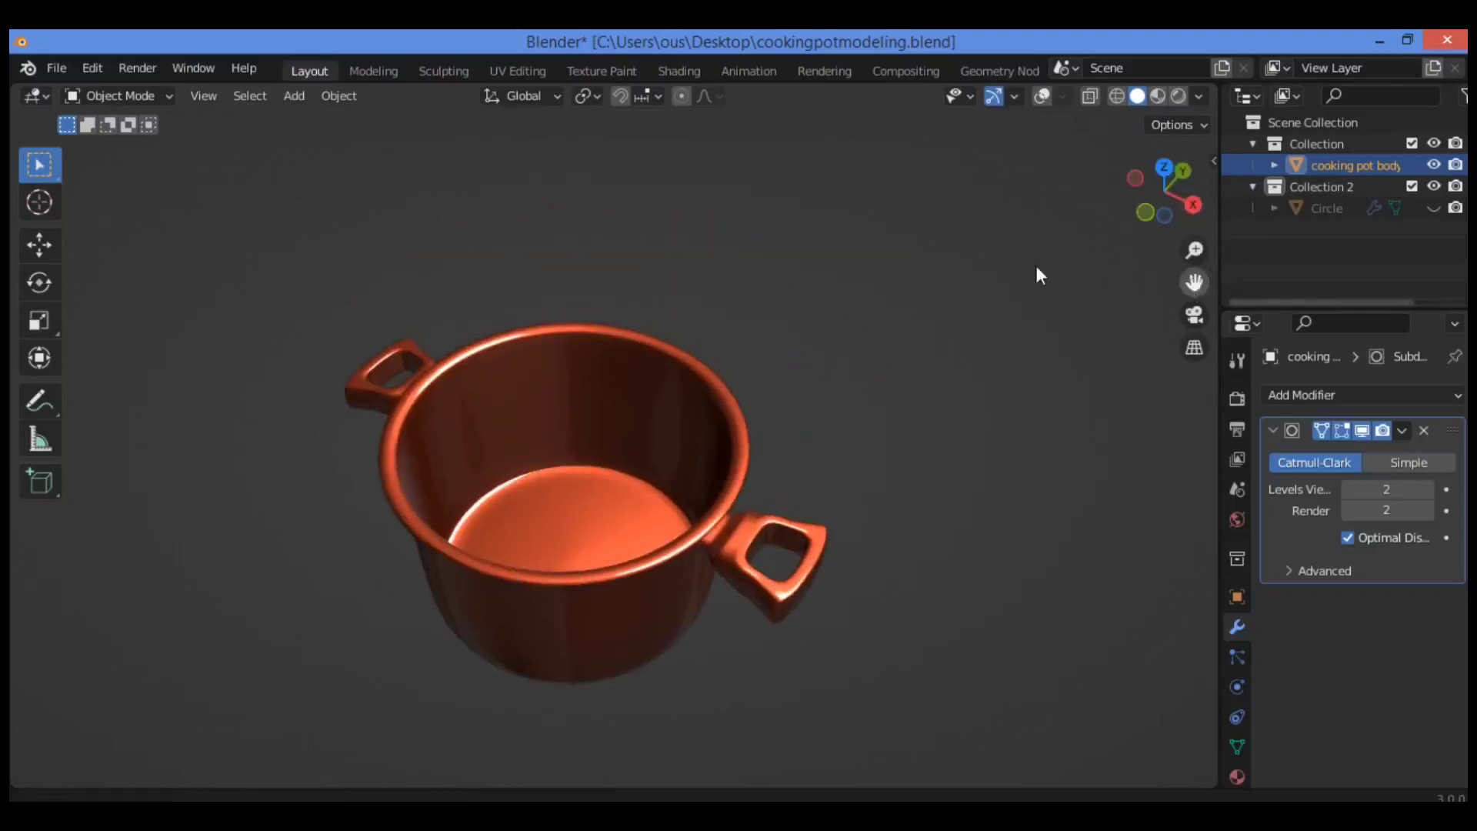
left_click_drag(1163, 186, 814, 338)
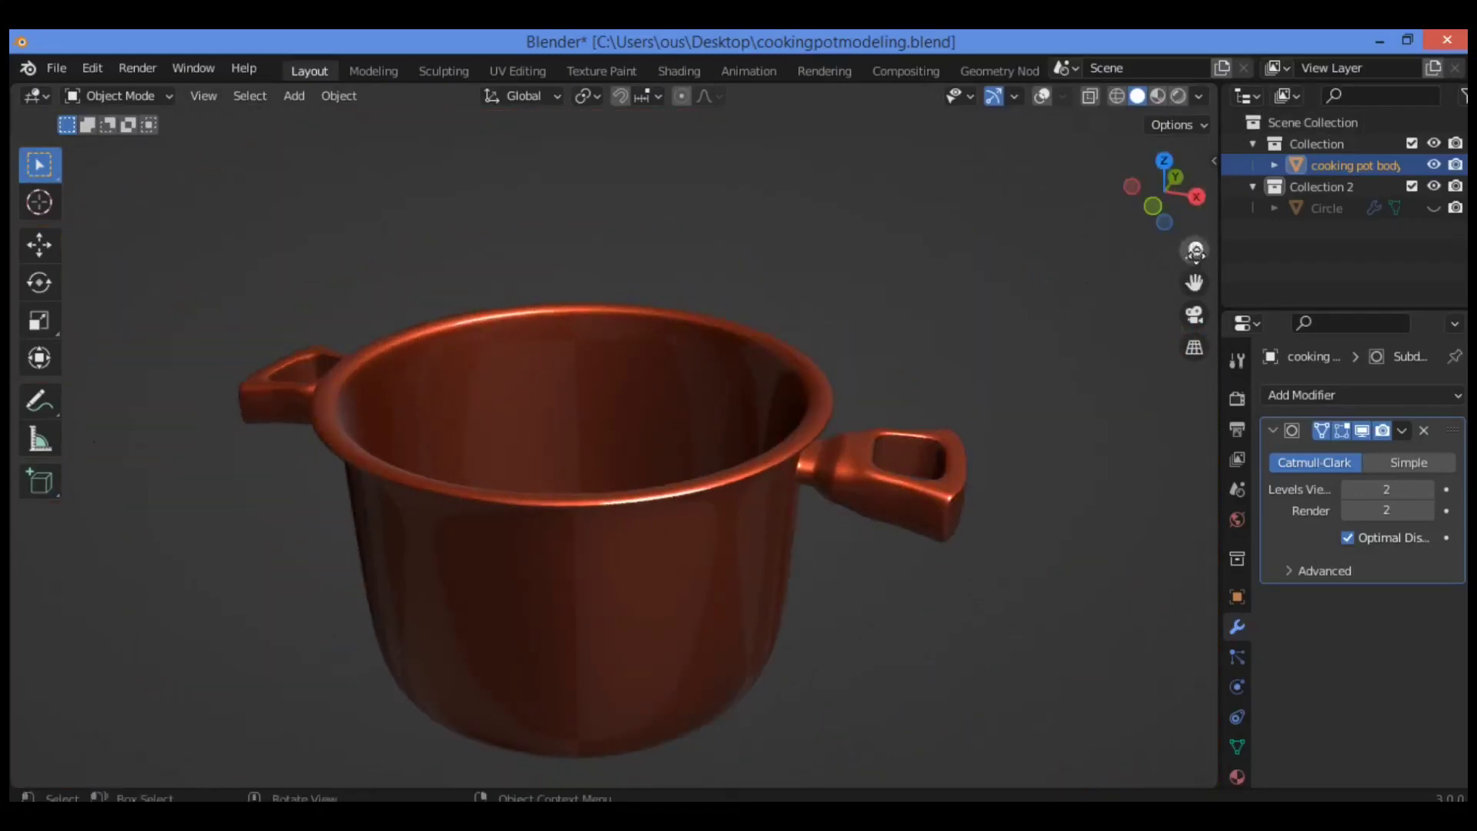
left_click_drag(1194, 250, 861, 271)
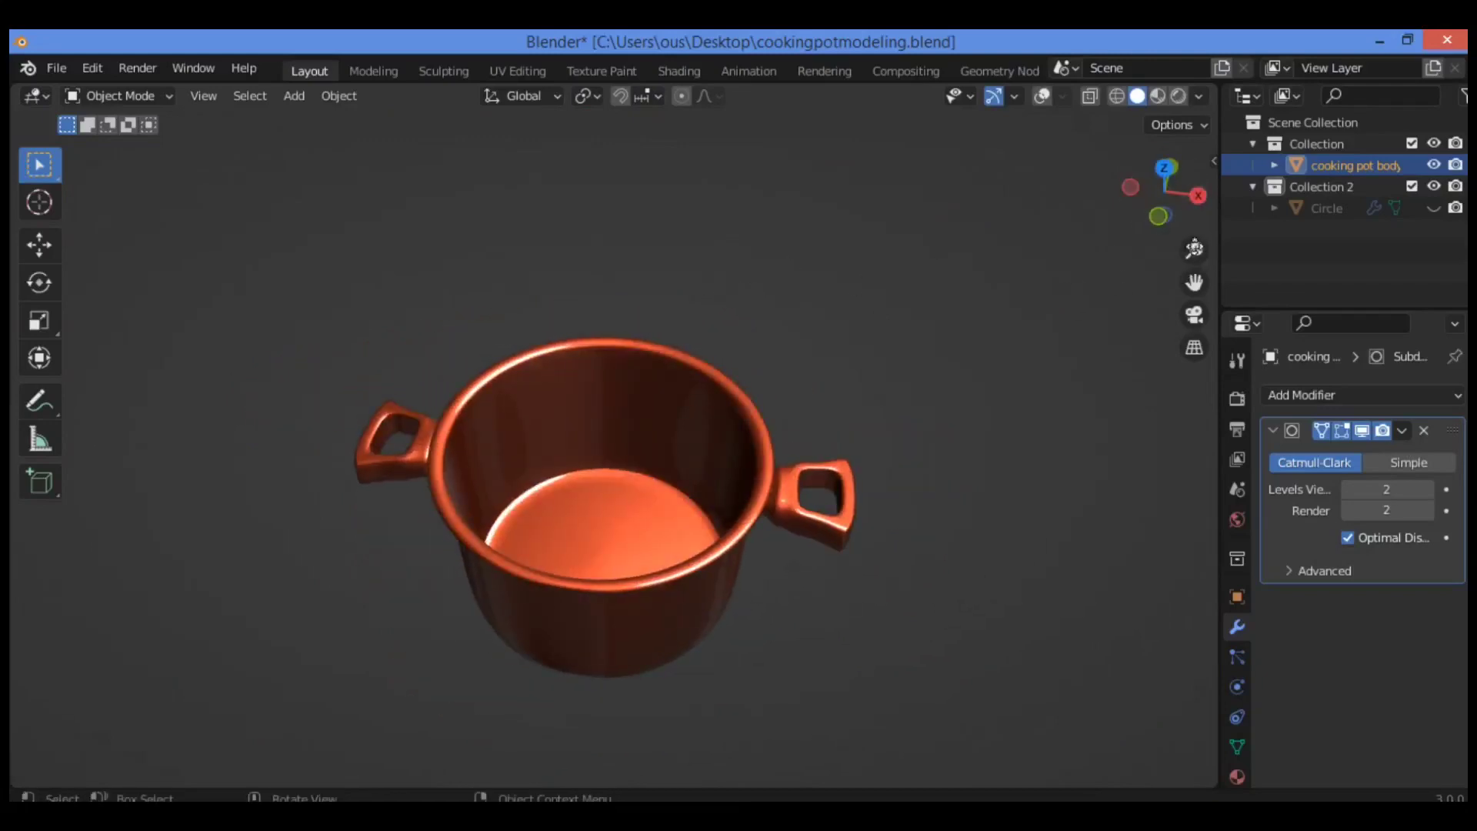
left_click_drag(1194, 282, 915, 350)
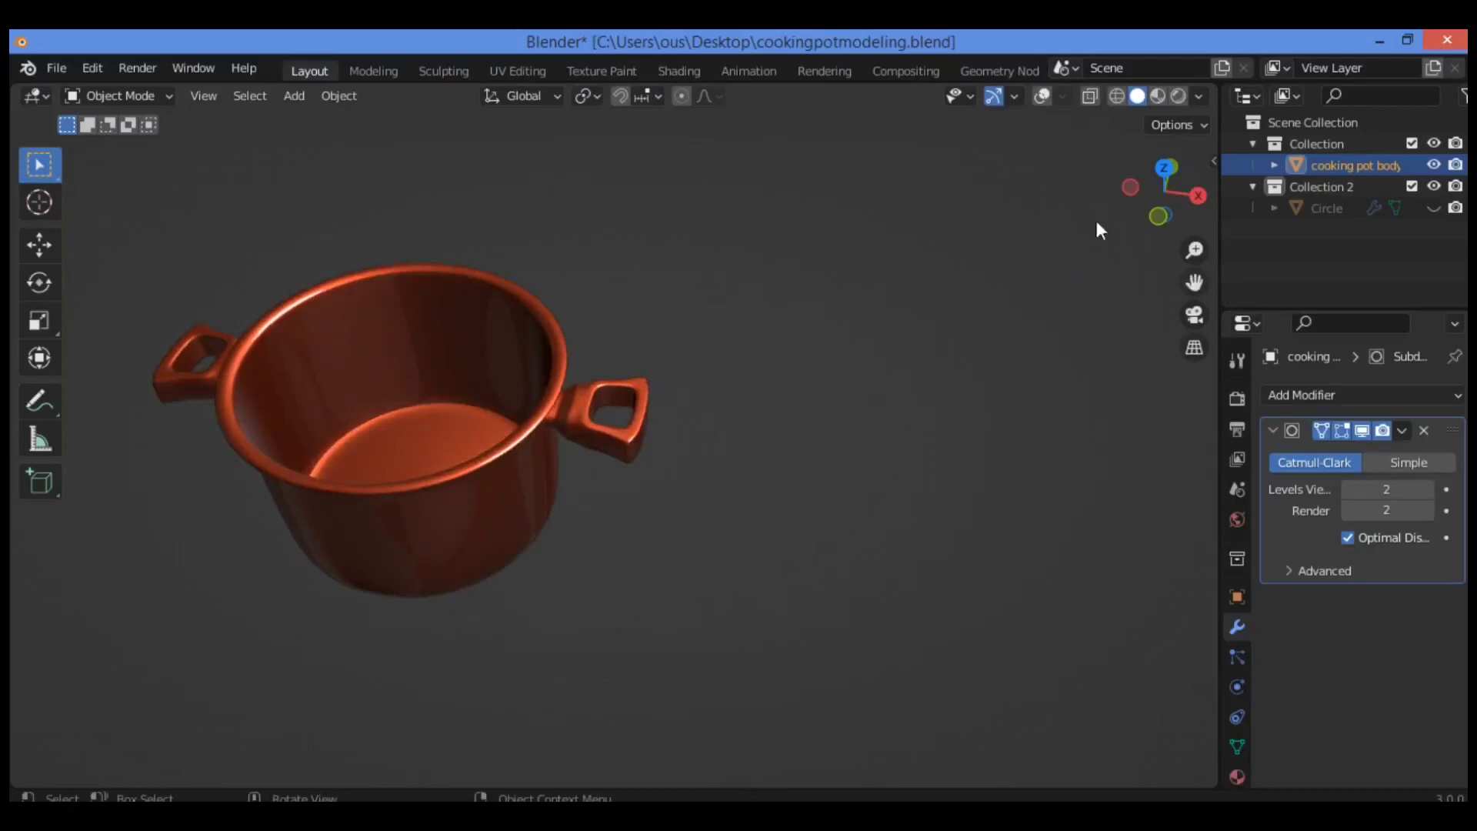
left_click_drag(1143, 206, 1239, 176)
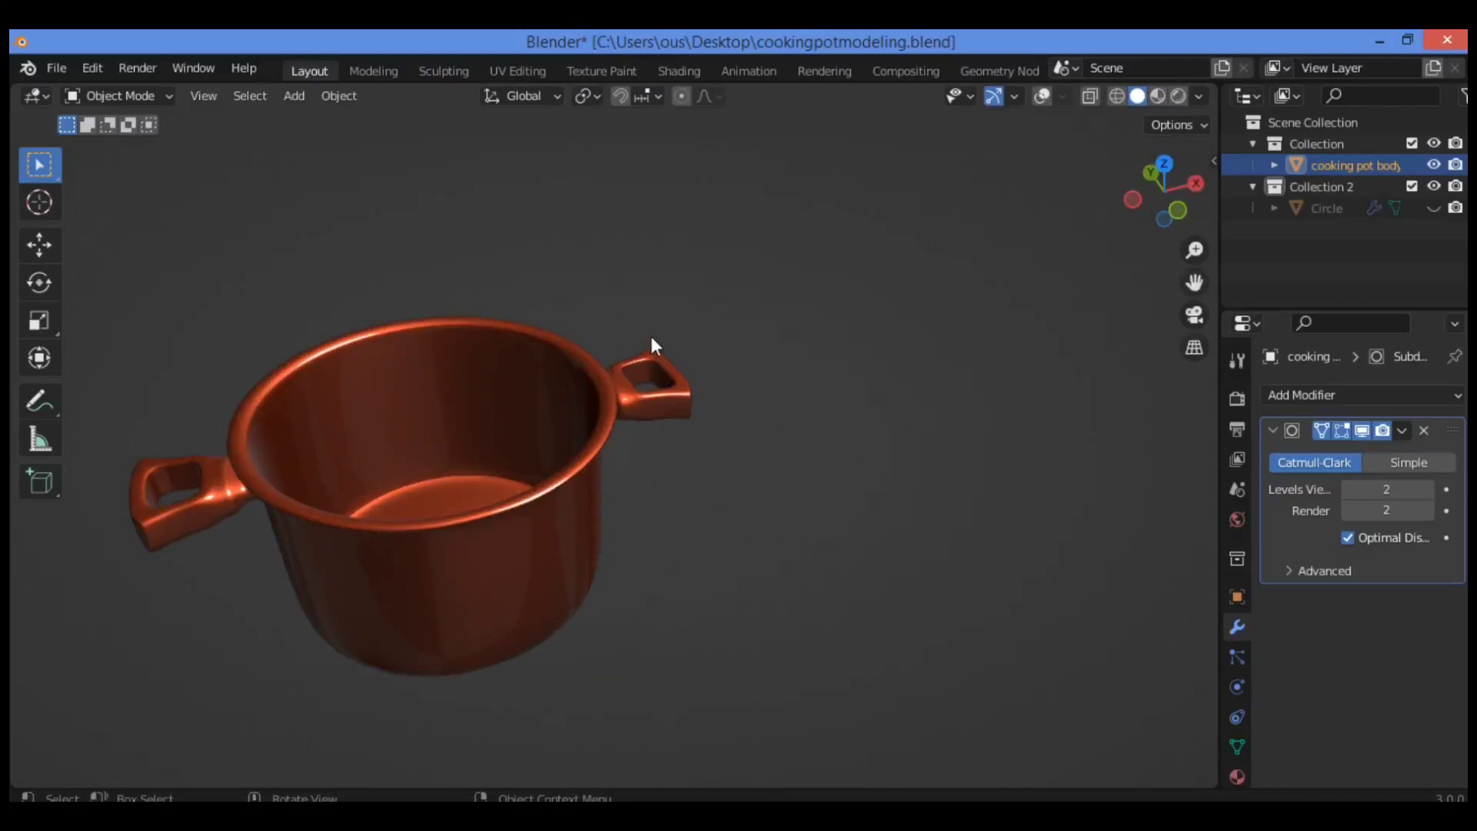
key("alt+h")
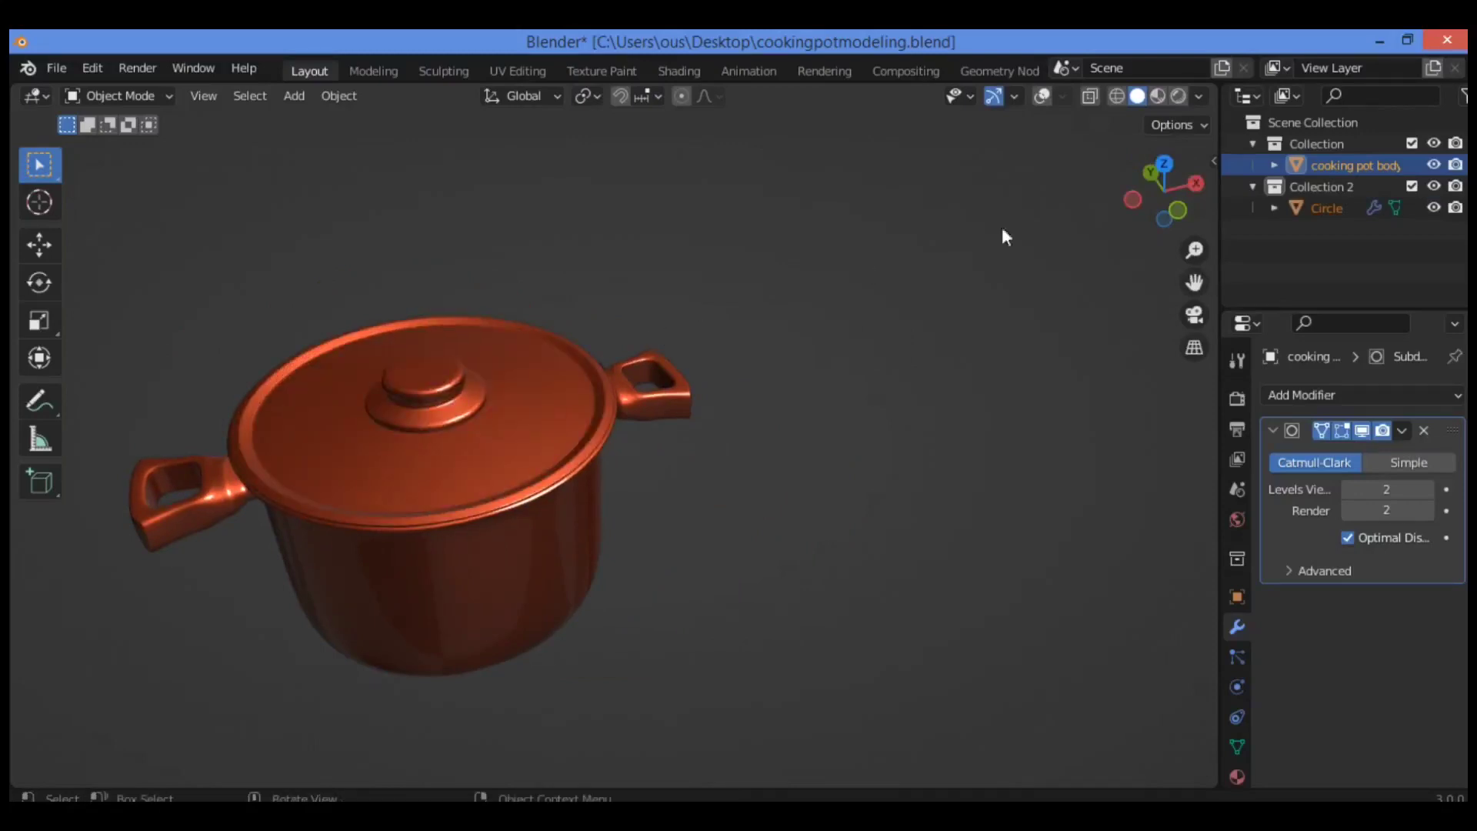
left_click_drag(1195, 282, 1374, 219)
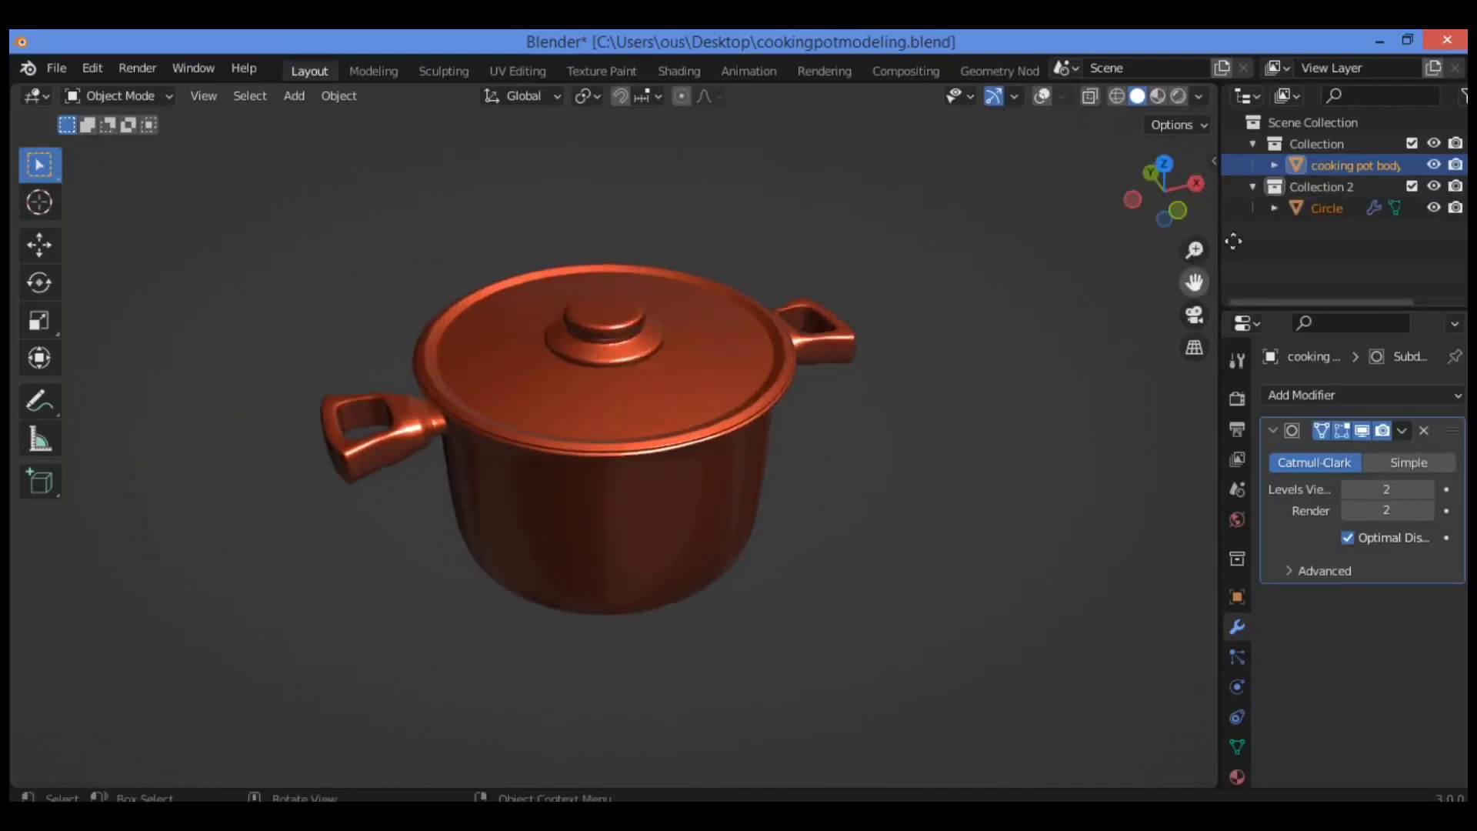
left_click_drag(1194, 250, 782, 323)
- Turn the viewport overlays back on and raise the lid 0.30688 m along the global Z axis
left_click(728, 337)
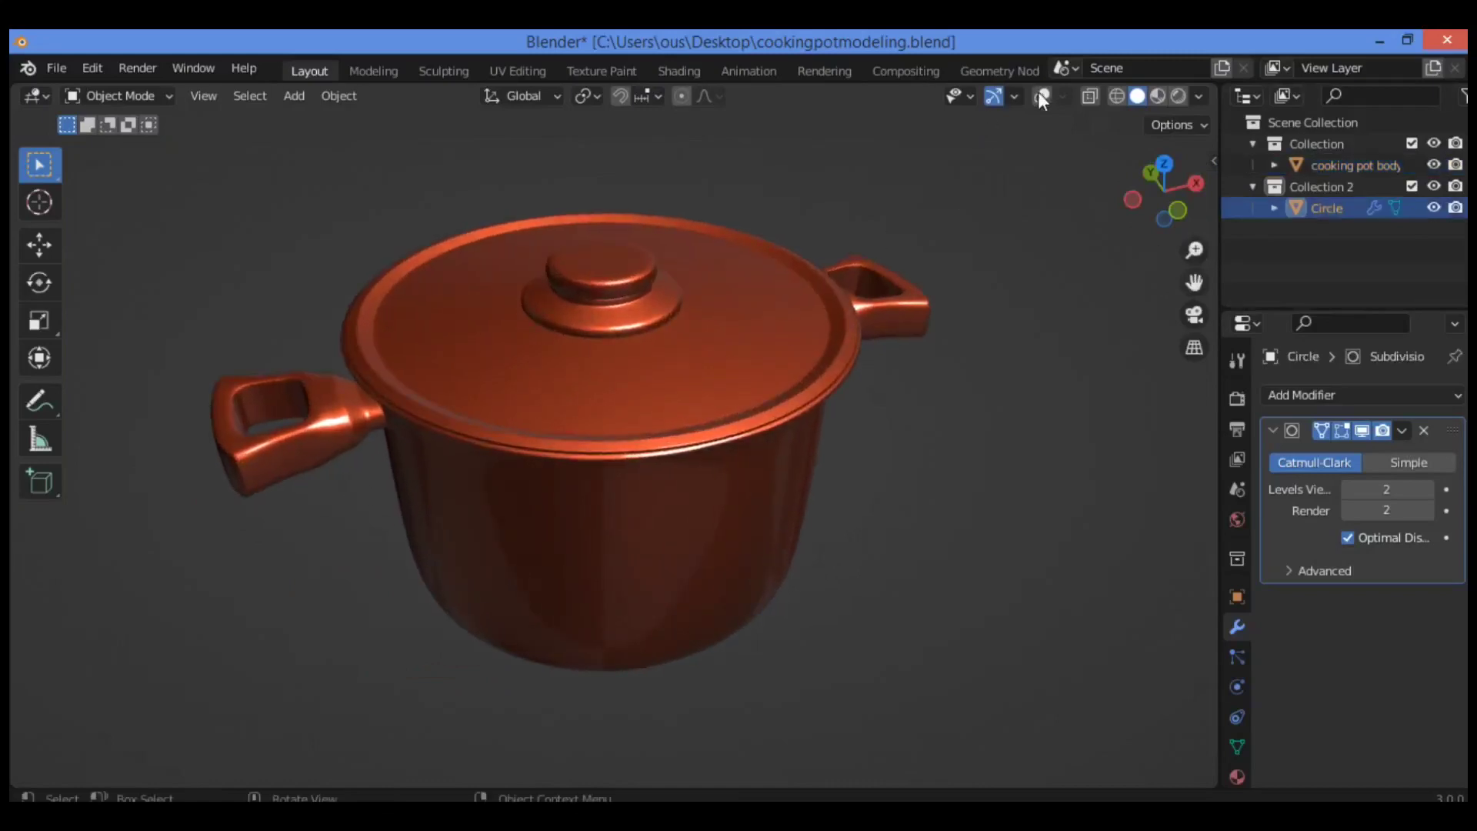
left_click(1042, 96)
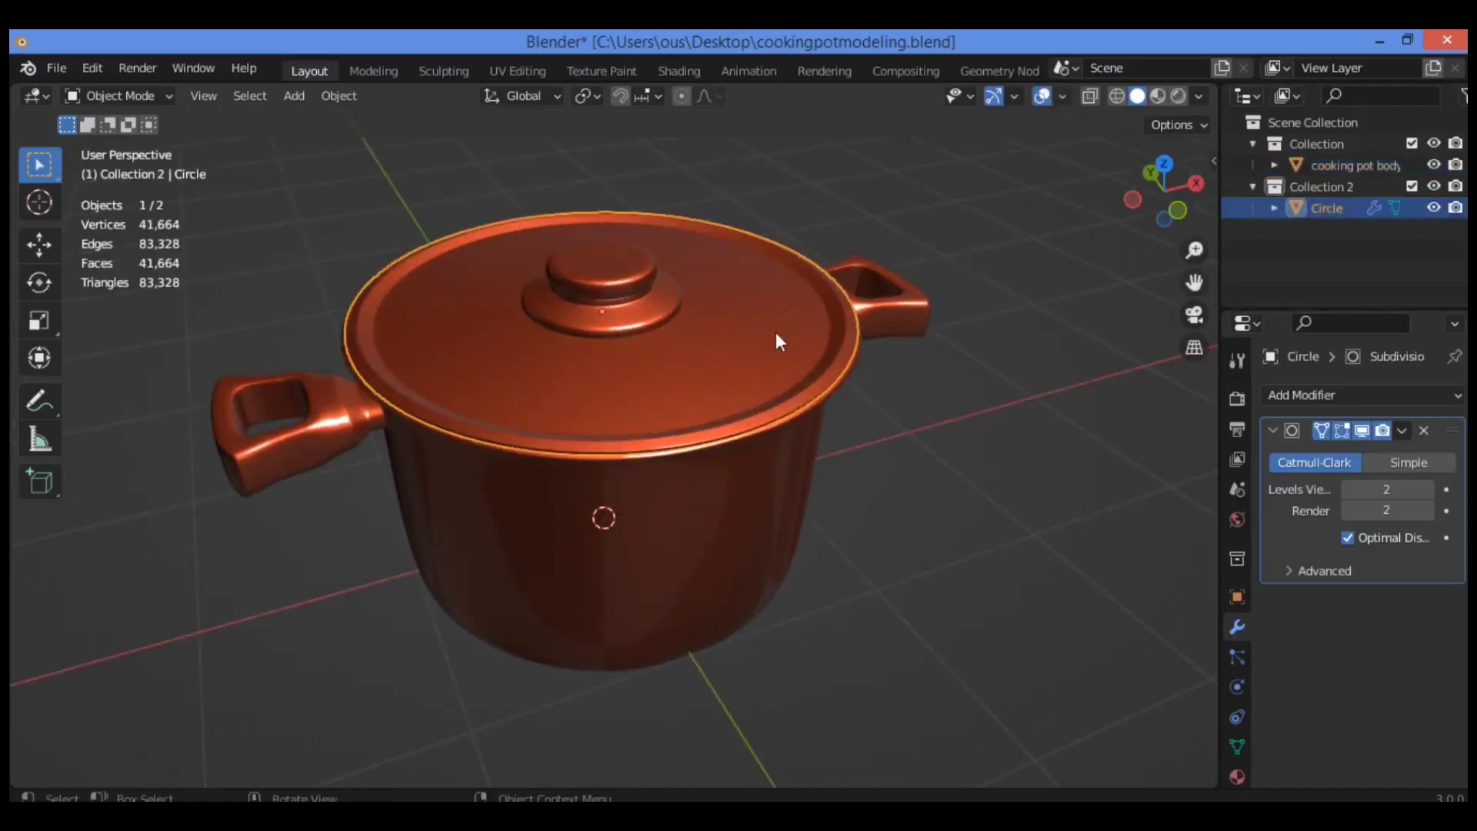
key("g")
key("z")
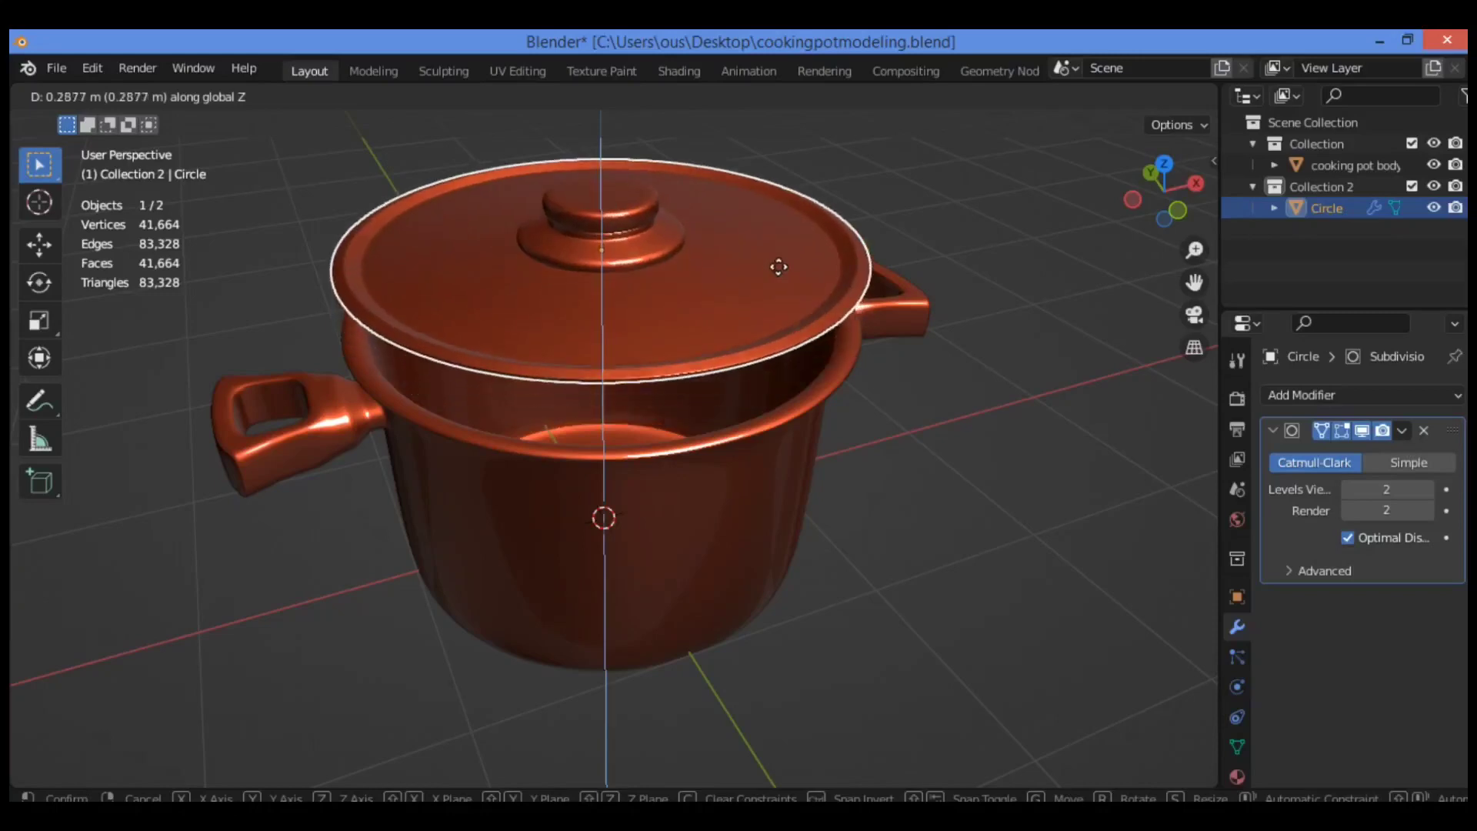
left_click(936, 247)
- Deselect the lid, hide the overlays and inspect the pot with its raised lid from several angles
left_click_drag(1166, 192, 1029, 329)
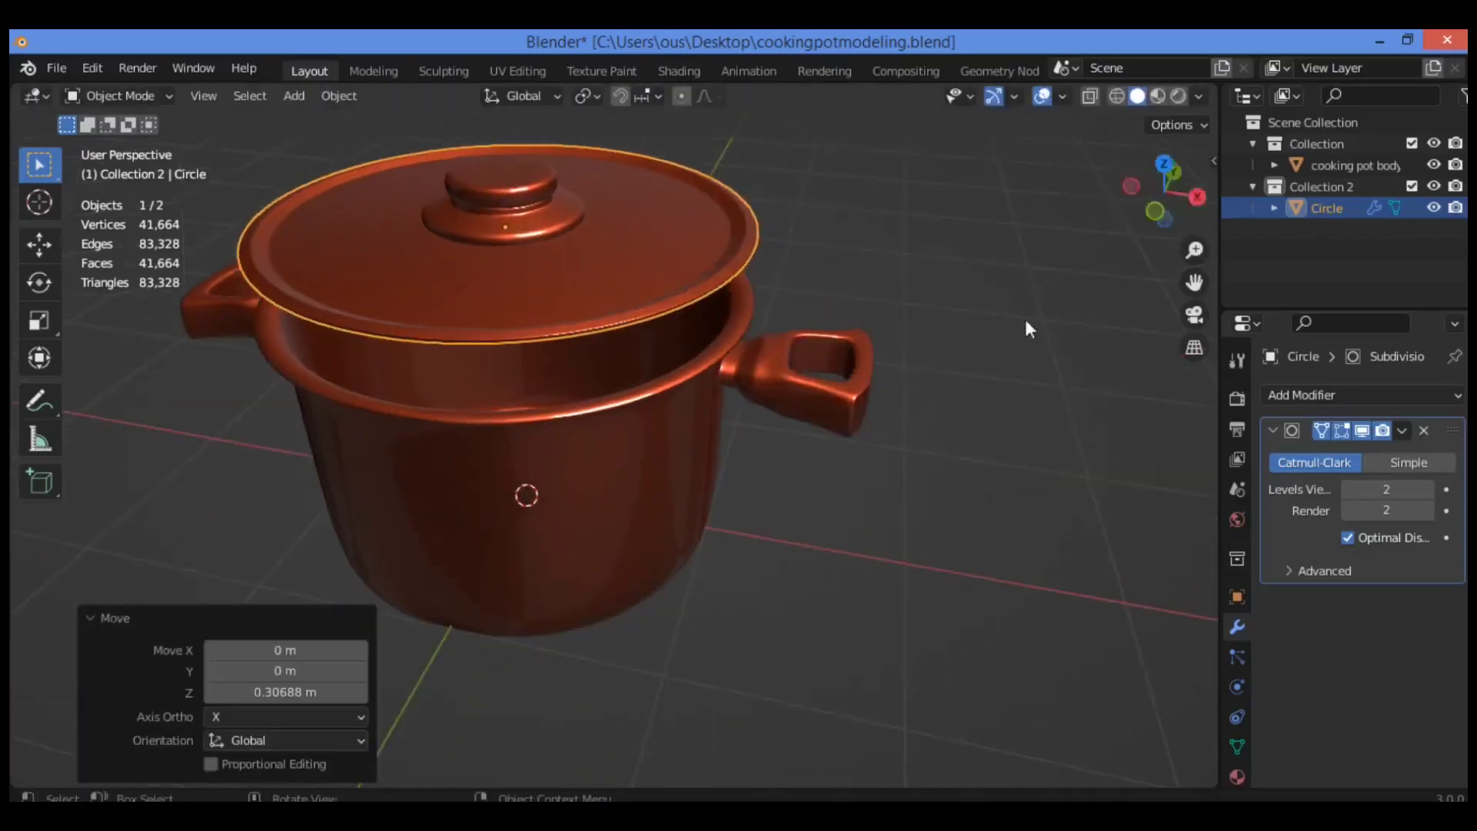
left_click(1200, 289)
left_click_drag(1195, 283, 1230, 393)
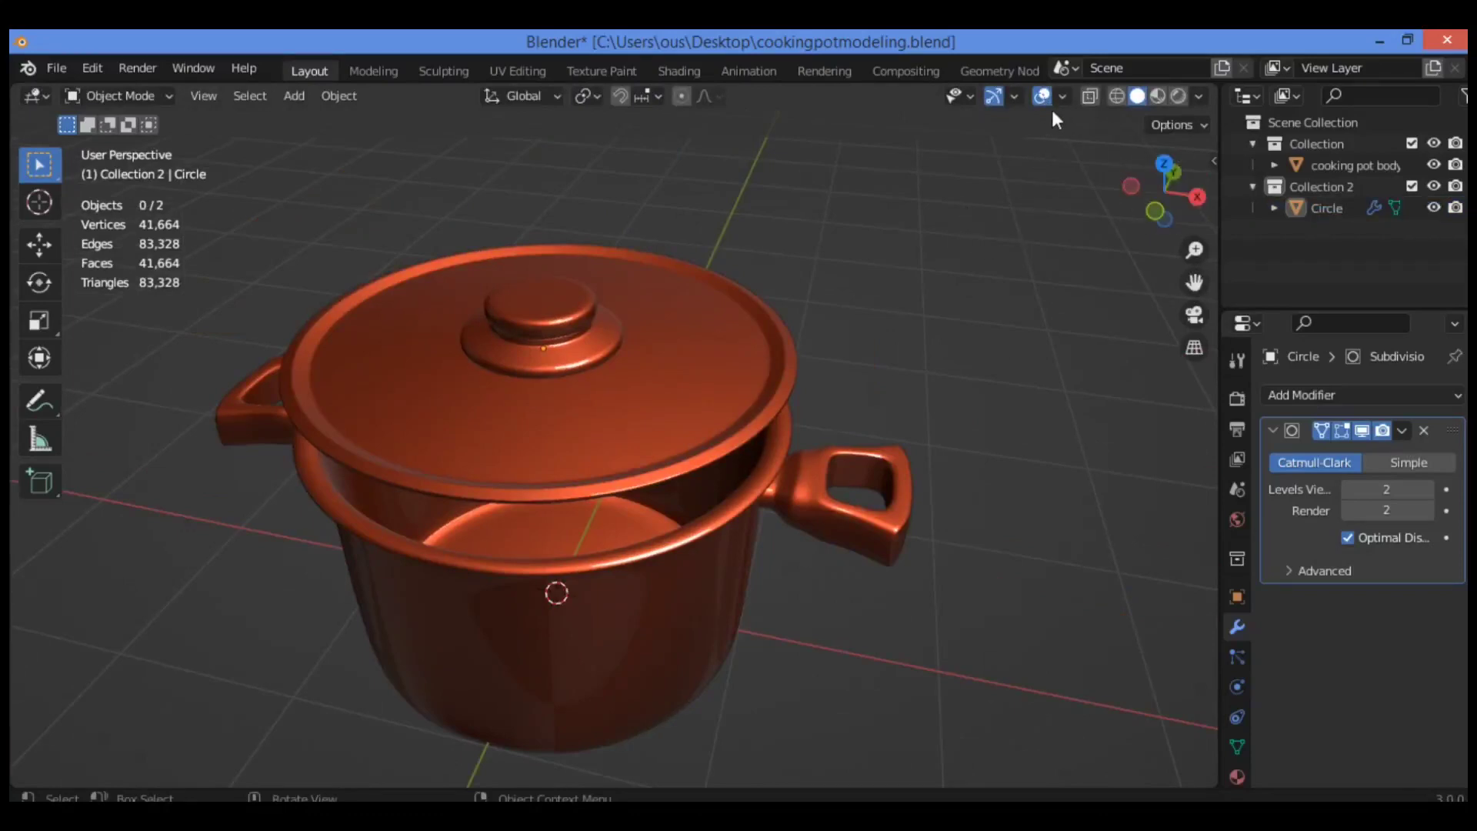
left_click_drag(1194, 282, 1263, 221)
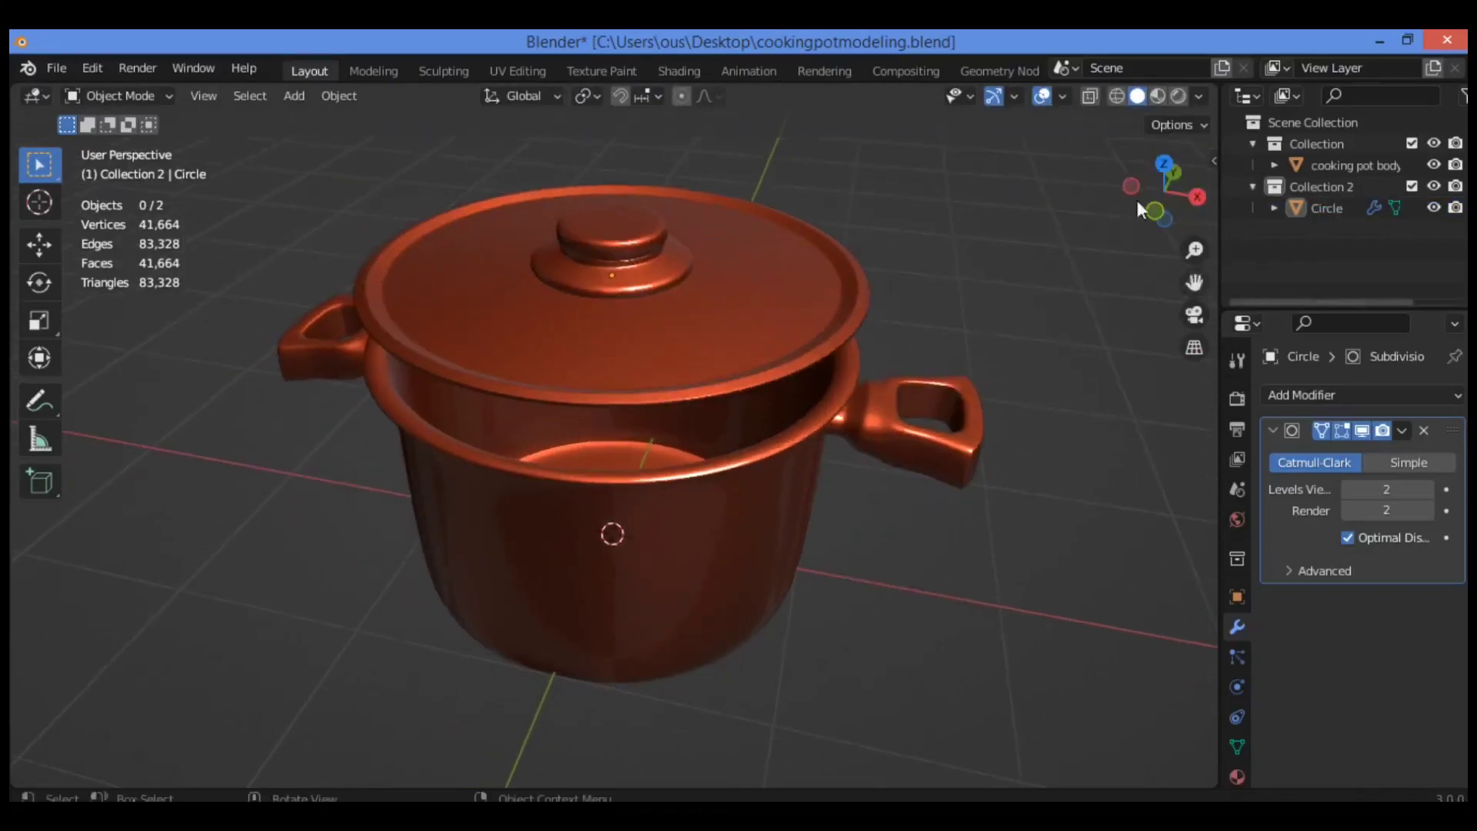
left_click_drag(1142, 171, 1179, 196)
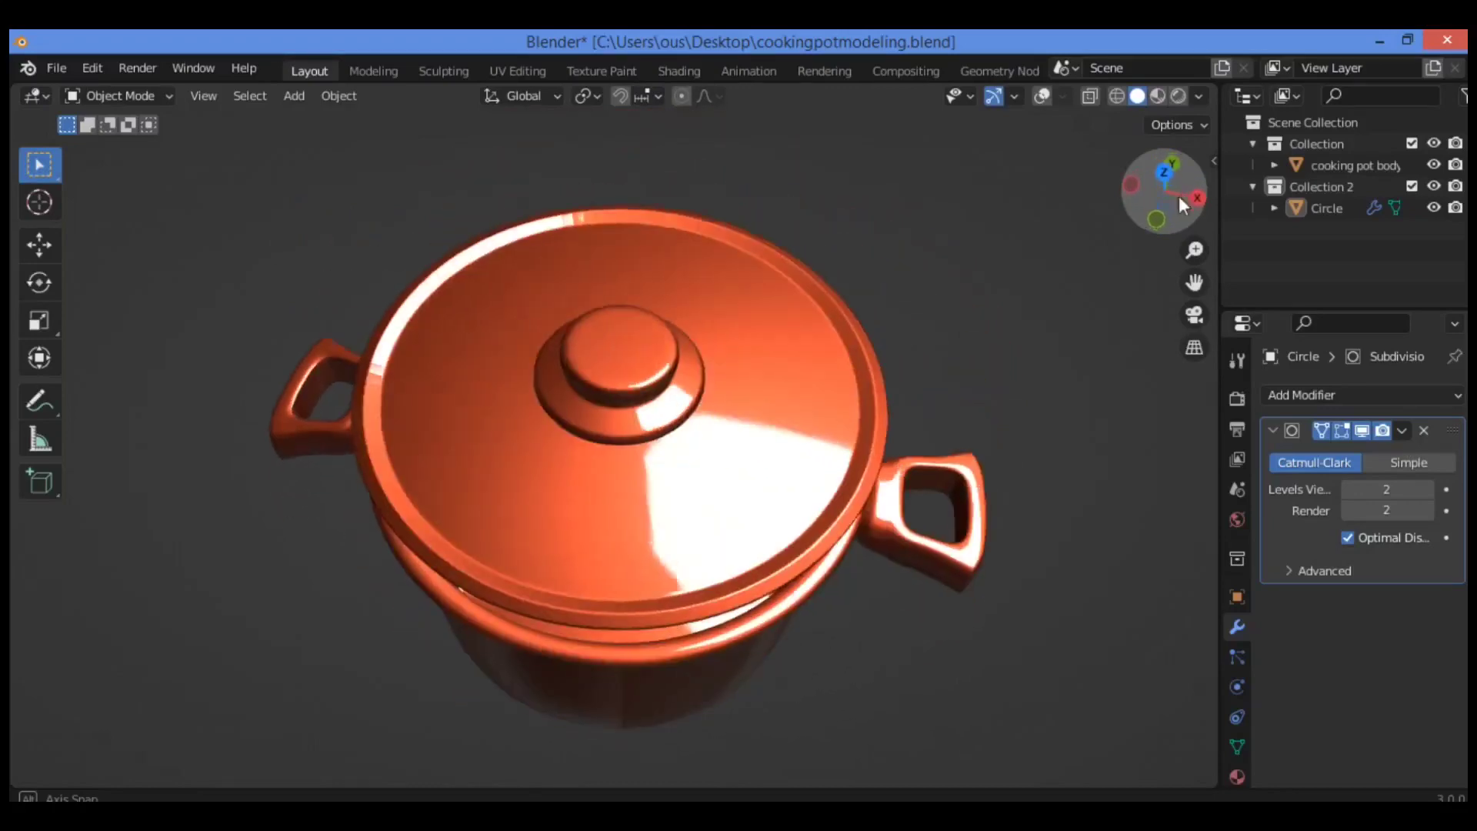
- Show the overlays again, rename the lid object "lid cooking pot" and enlarge the Properties editor
left_click(1043, 95)
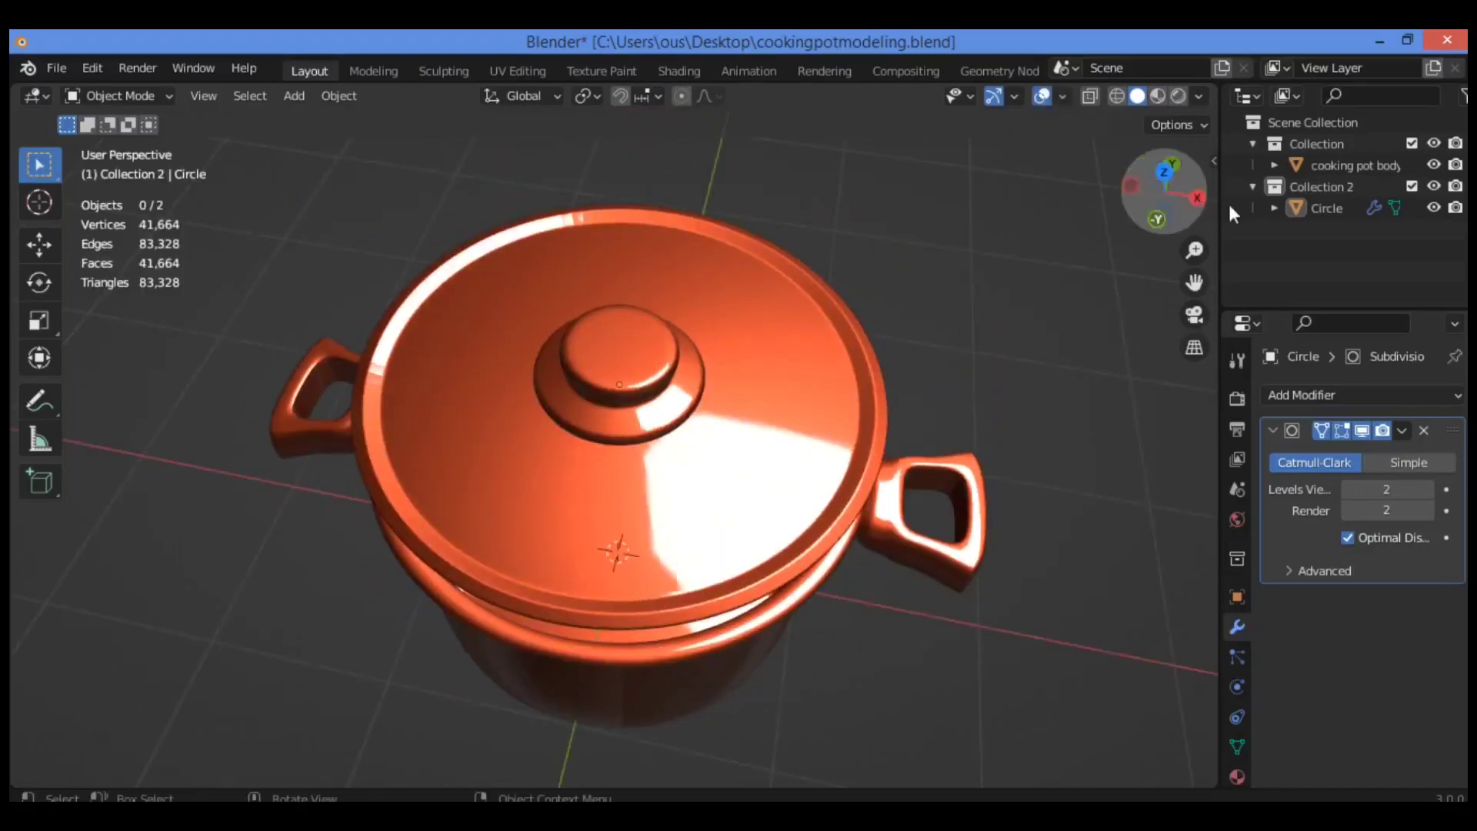
left_click(738, 300)
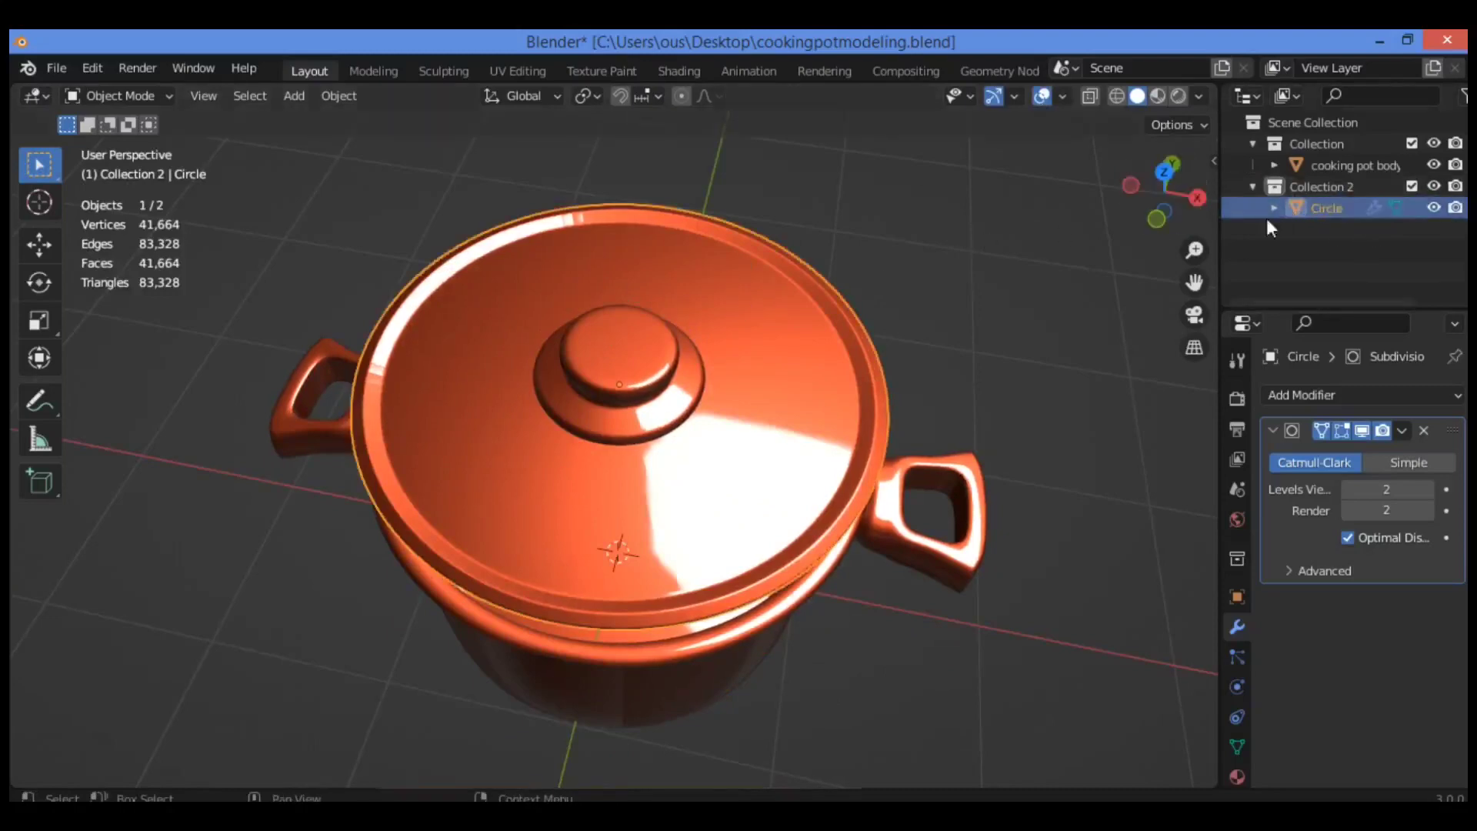
double_click(1336, 209)
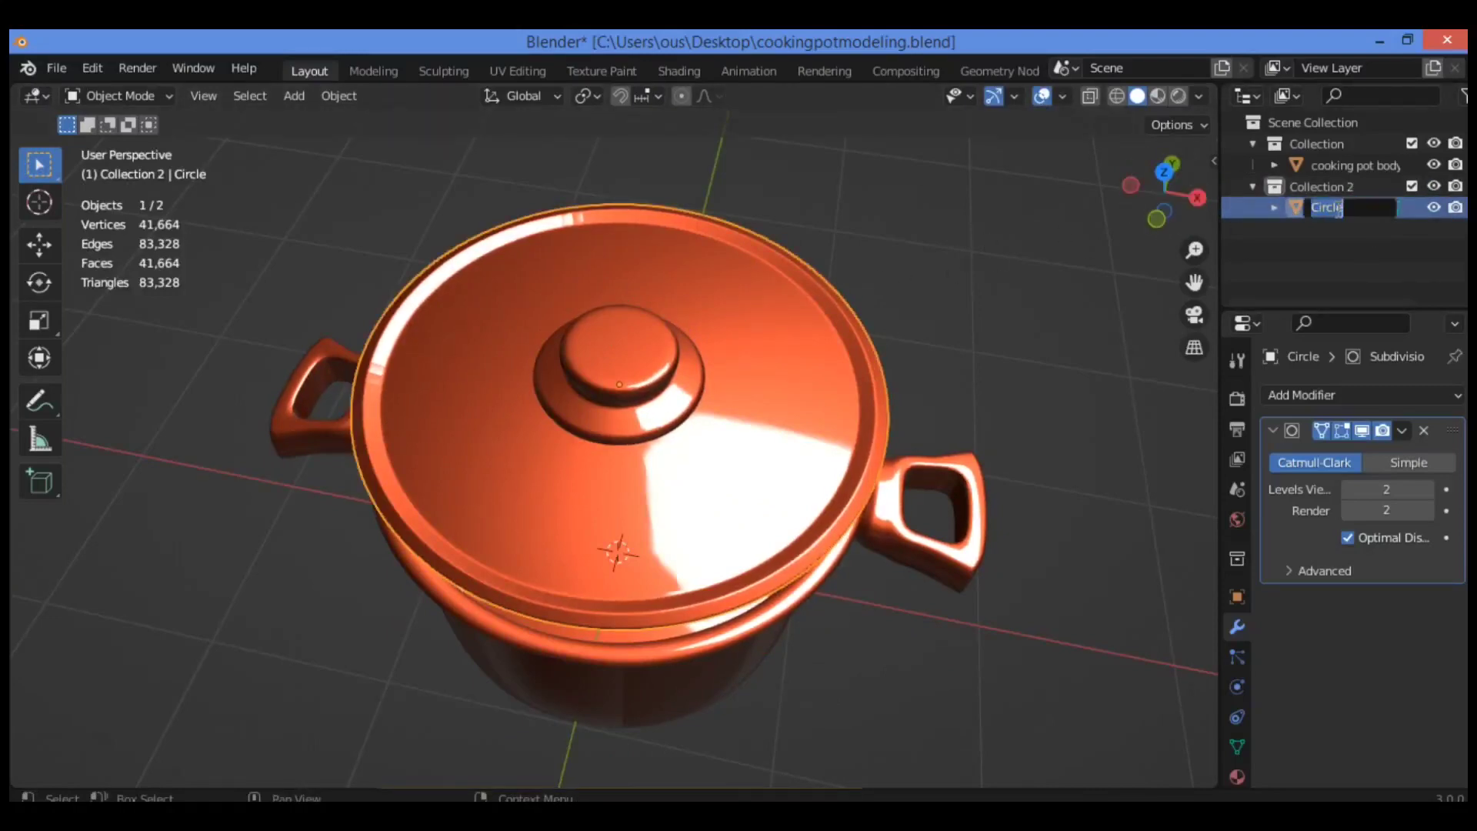
key("BackSpace")
key("Return")
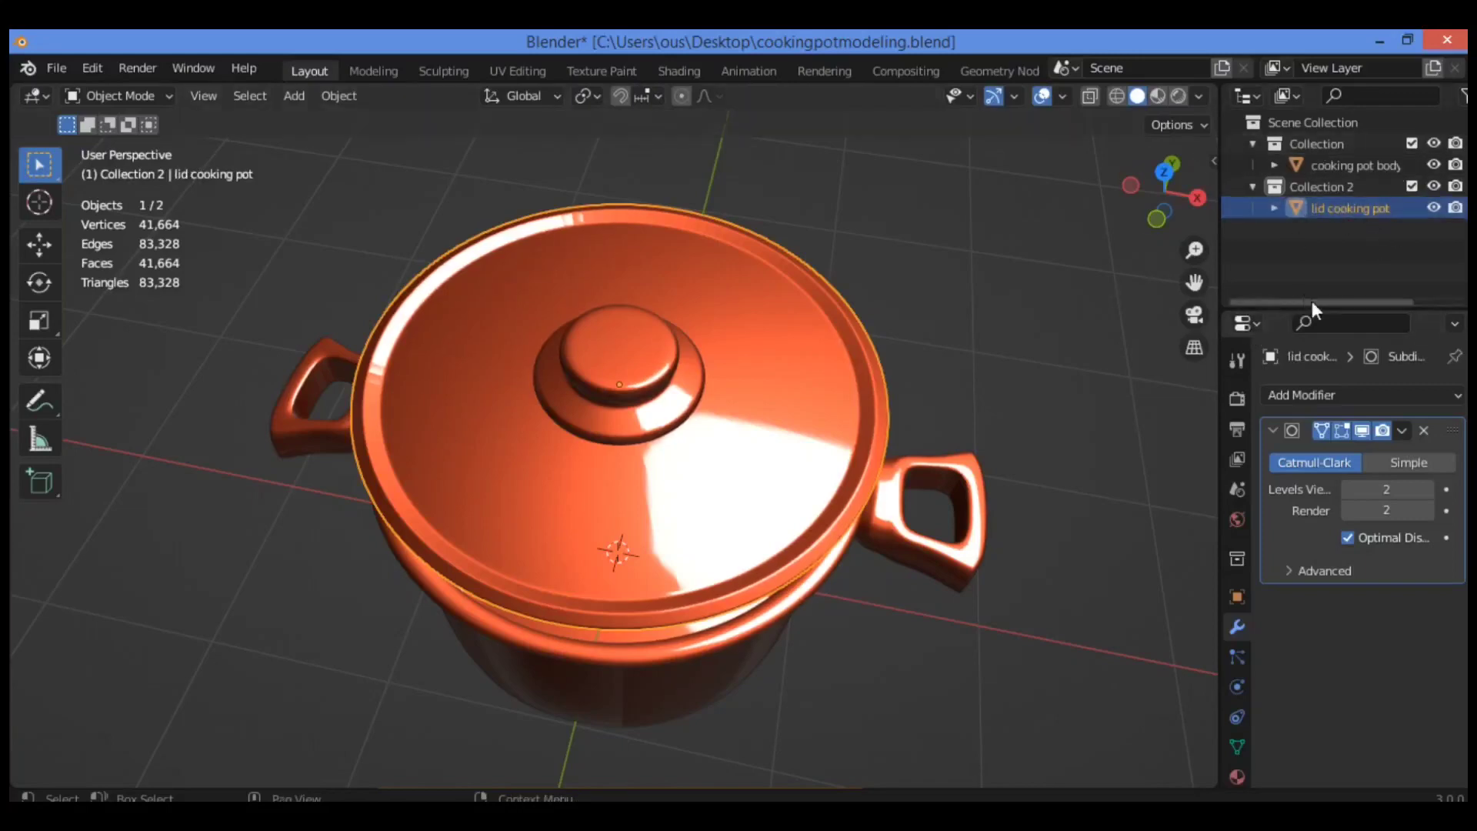
left_click_drag(1312, 306, 1313, 242)
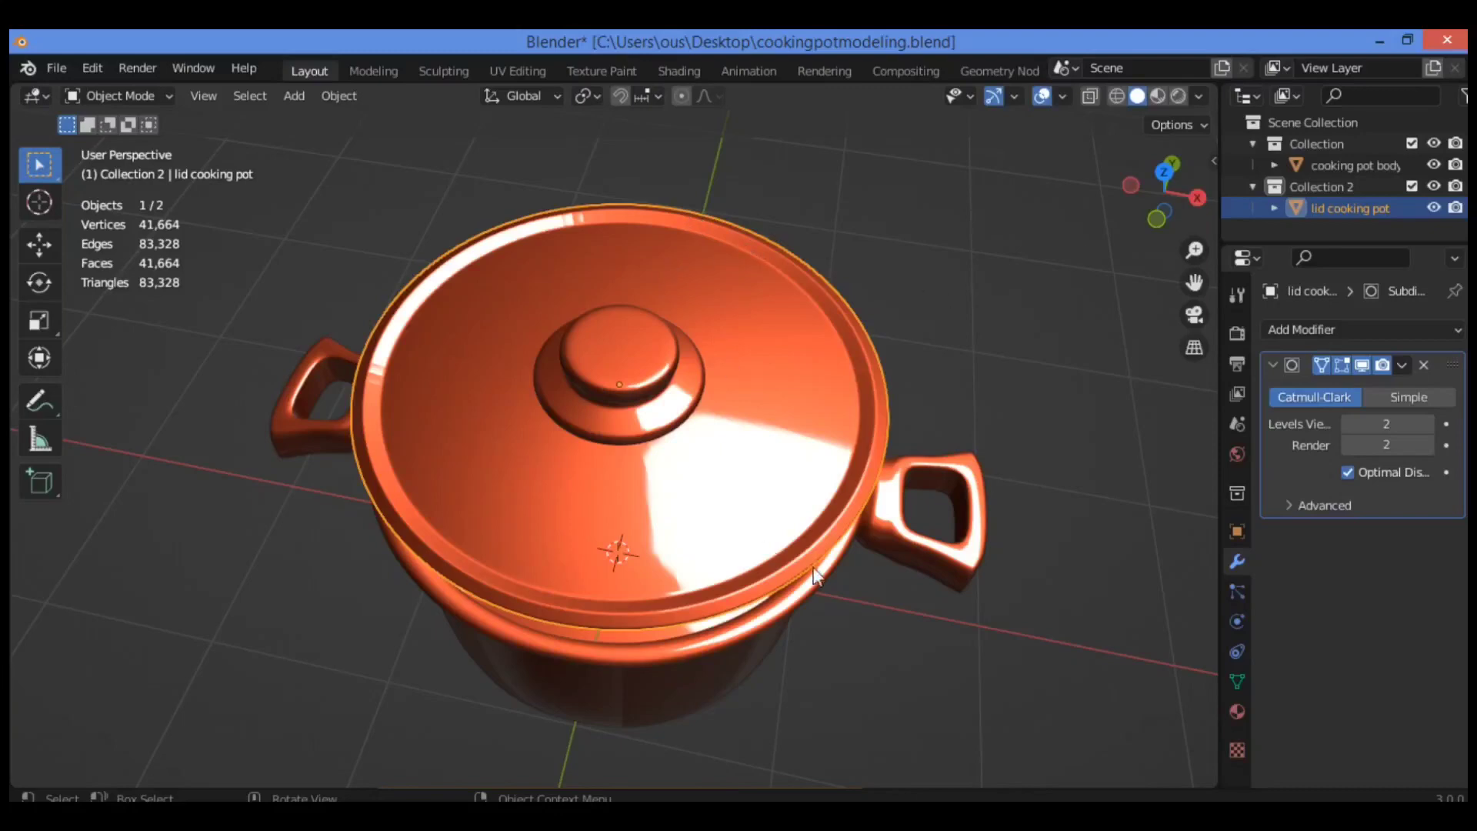
- In Edit Mode, add a single loop cut around the lid's outer rim, slid with a factor of -0.169
left_click_drag(1192, 249, 1193, 224)
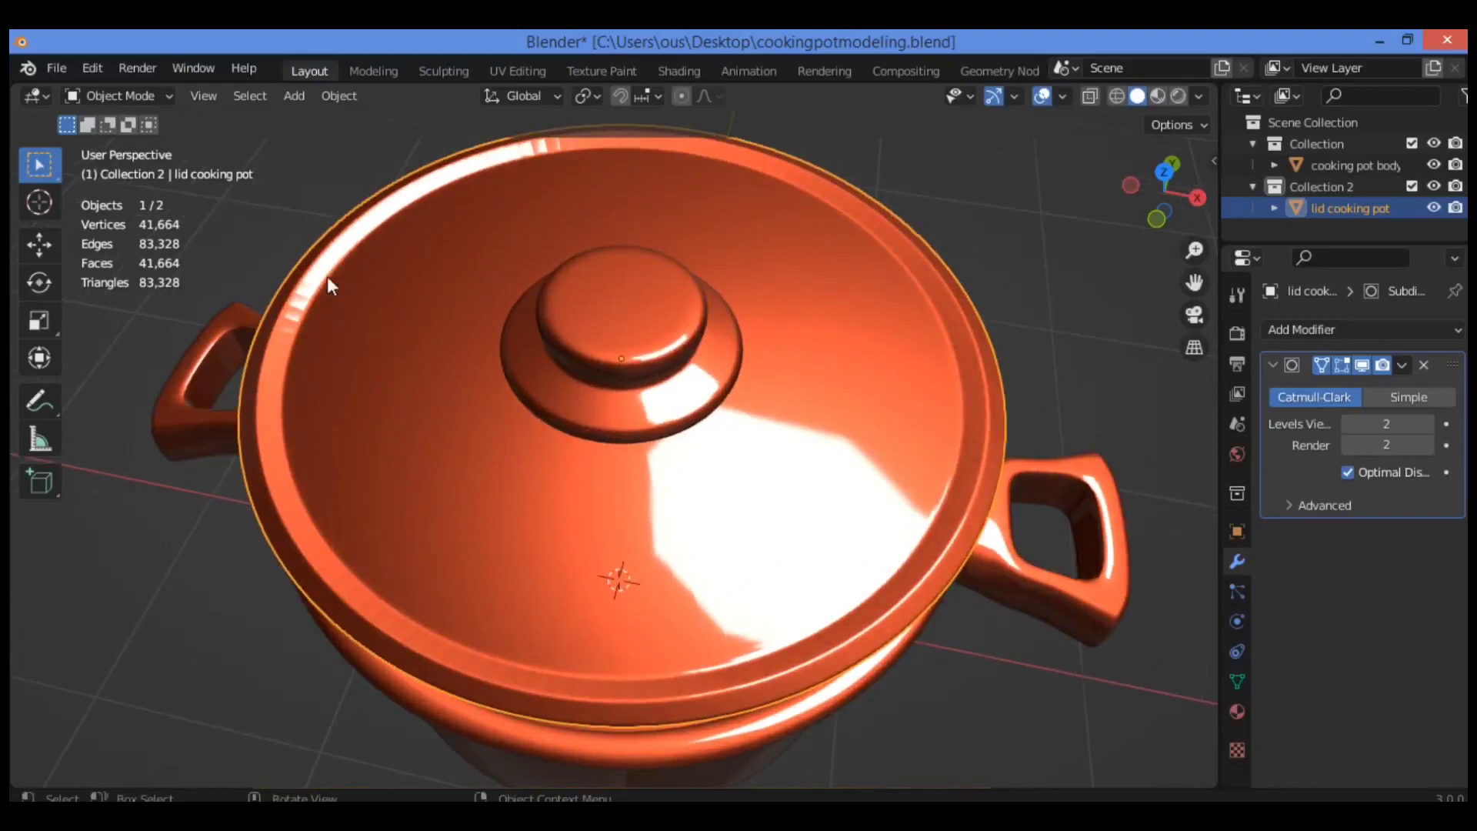
key("Tab")
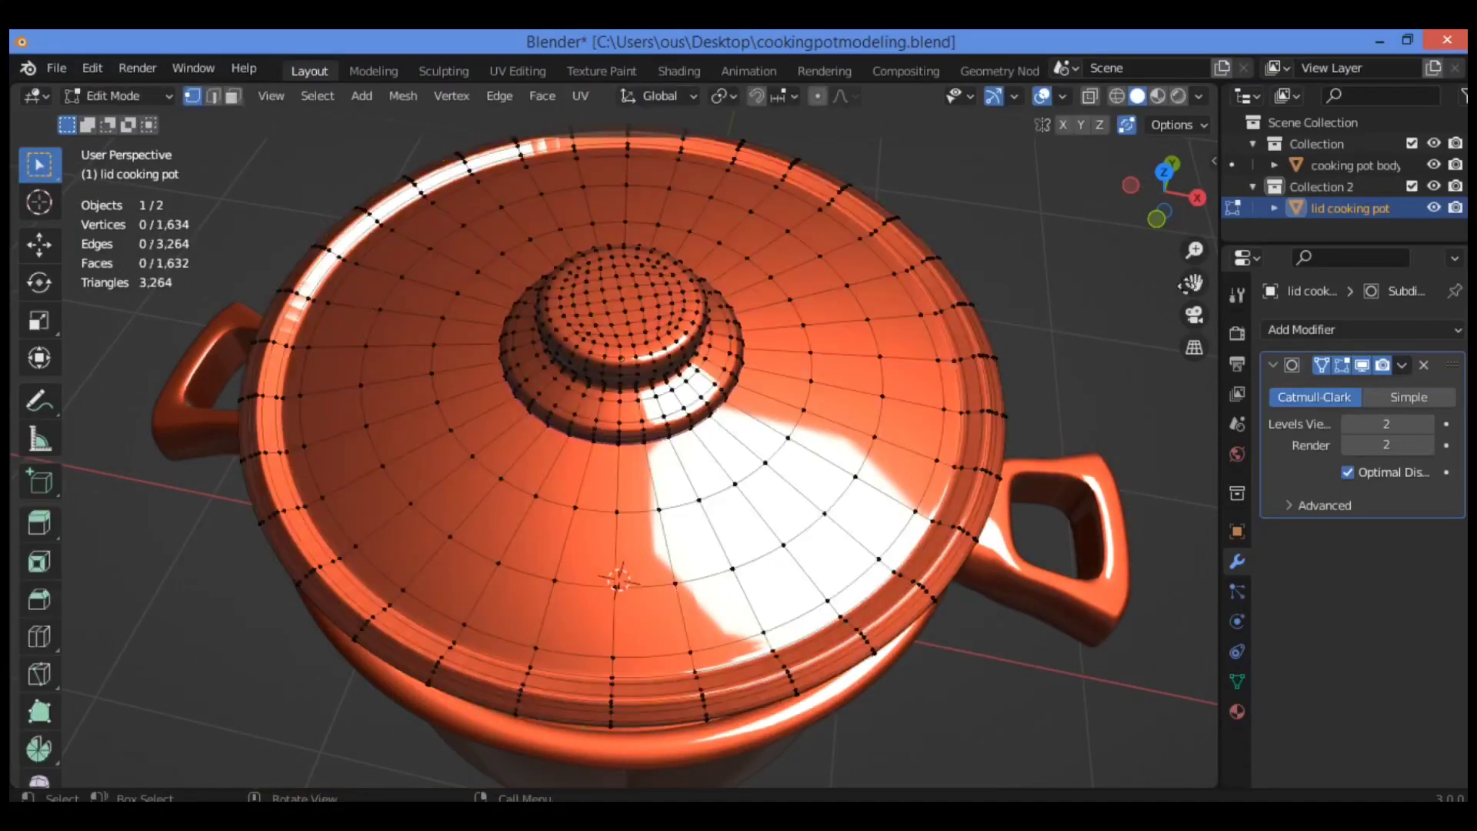
left_click_drag(1194, 250, 1194, 233)
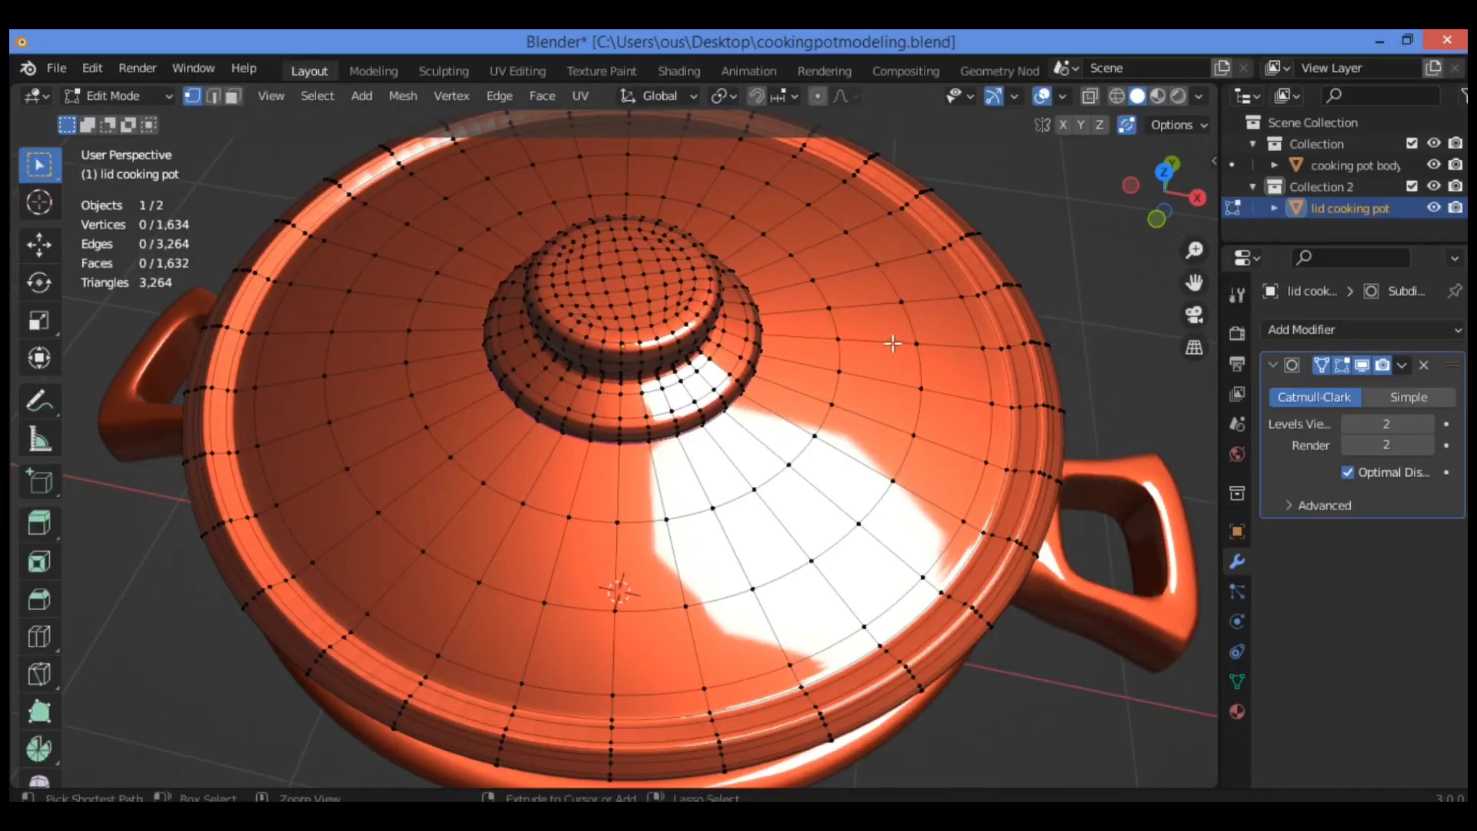
key("ctrl+r")
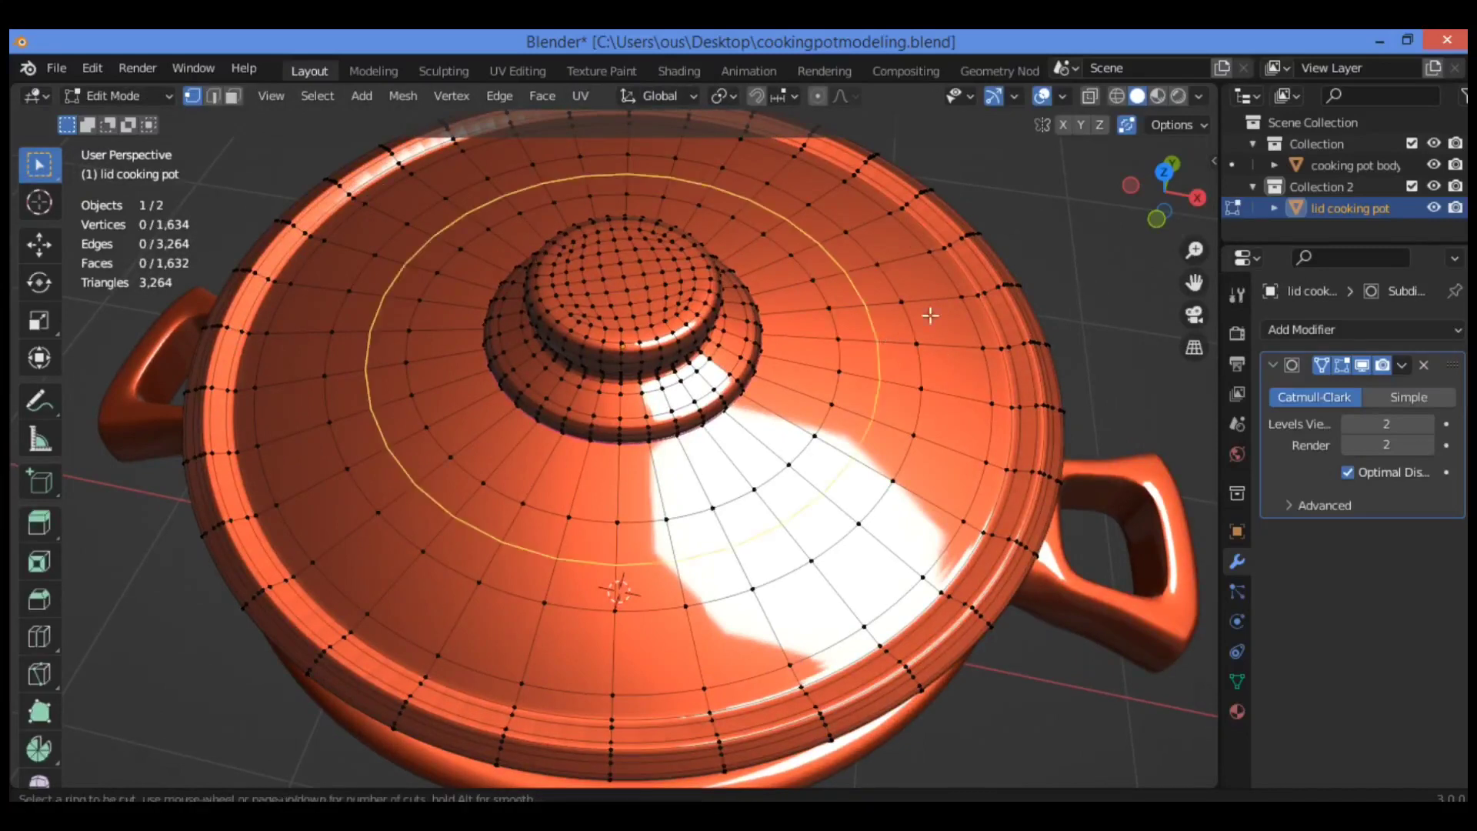
left_click(942, 247)
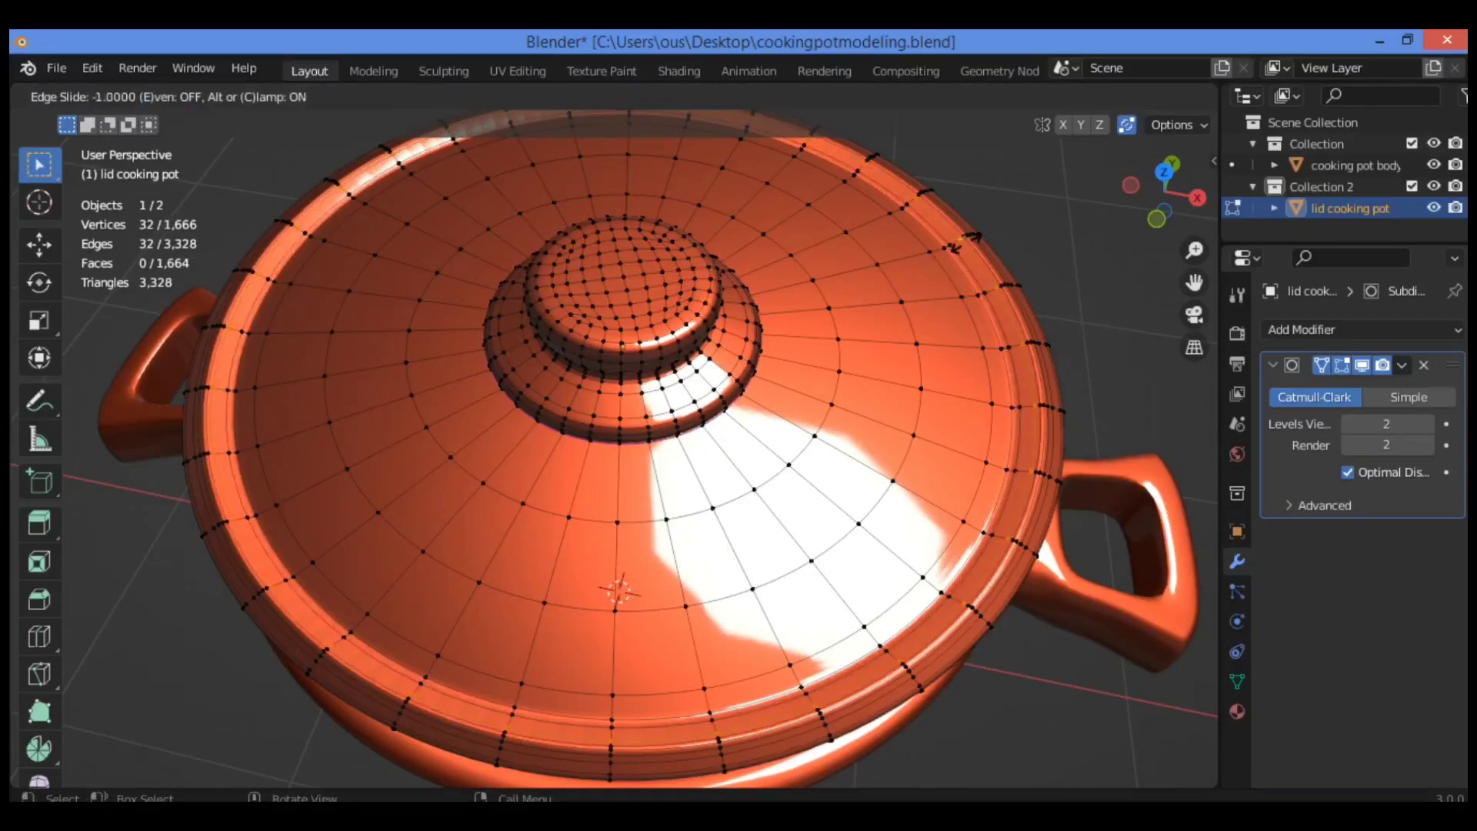
left_click(959, 249)
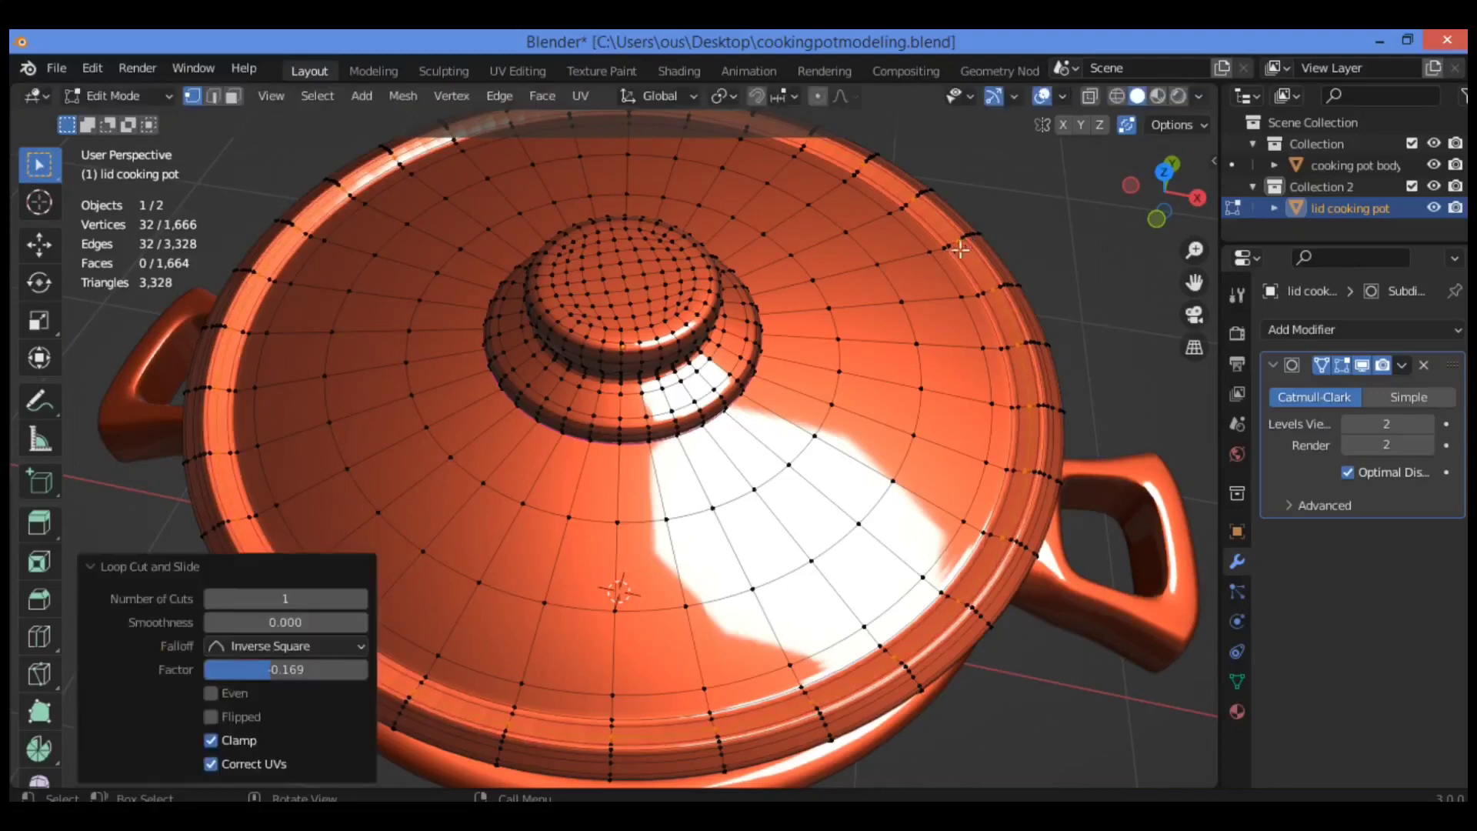
left_click(1092, 251)
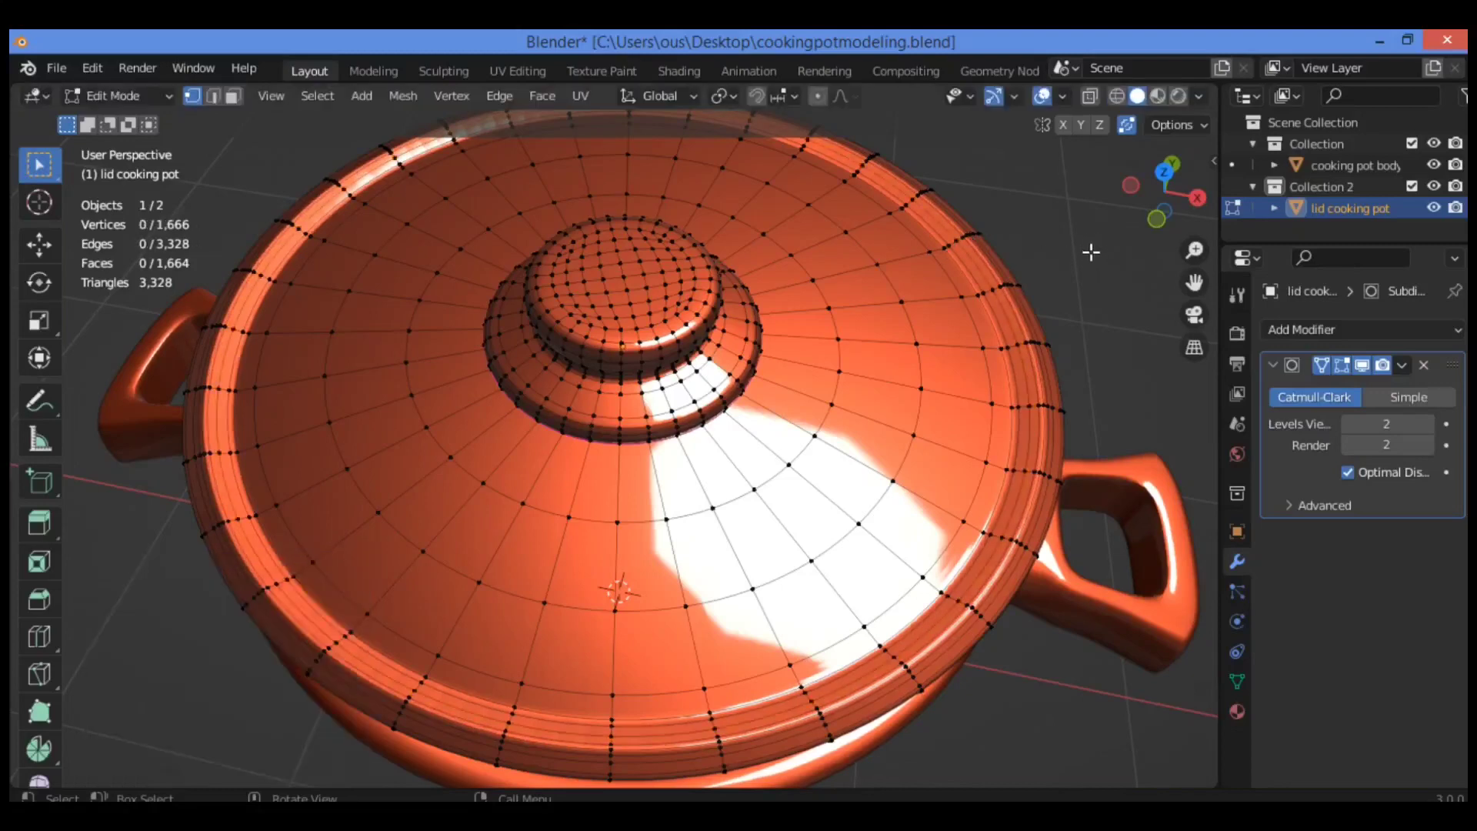
- Set the lid's Subdivision levels to 3 for both viewport and render, and return to Object Mode
left_click(1428, 424)
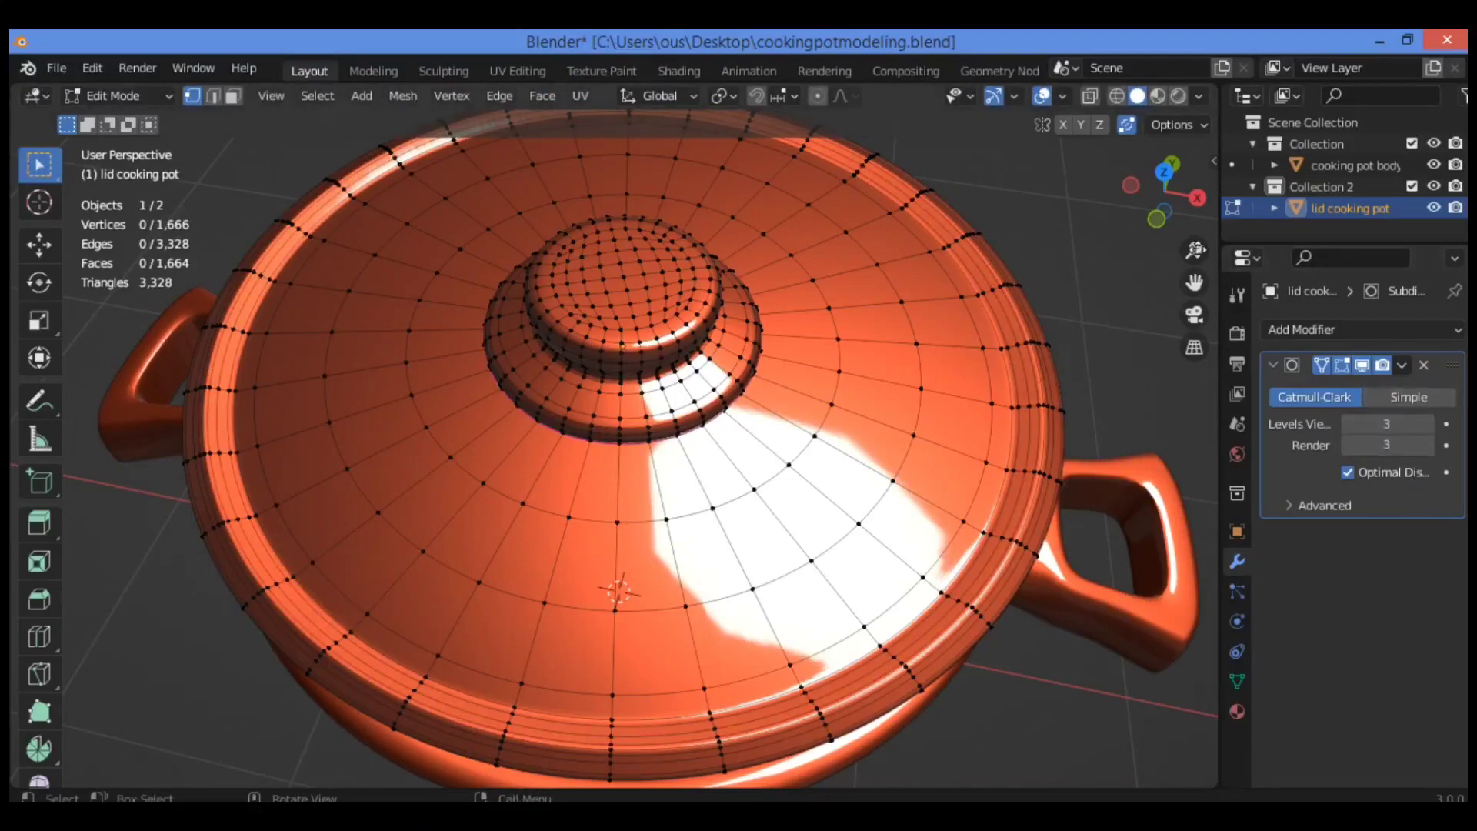
scroll(1084, 320, "down", 3)
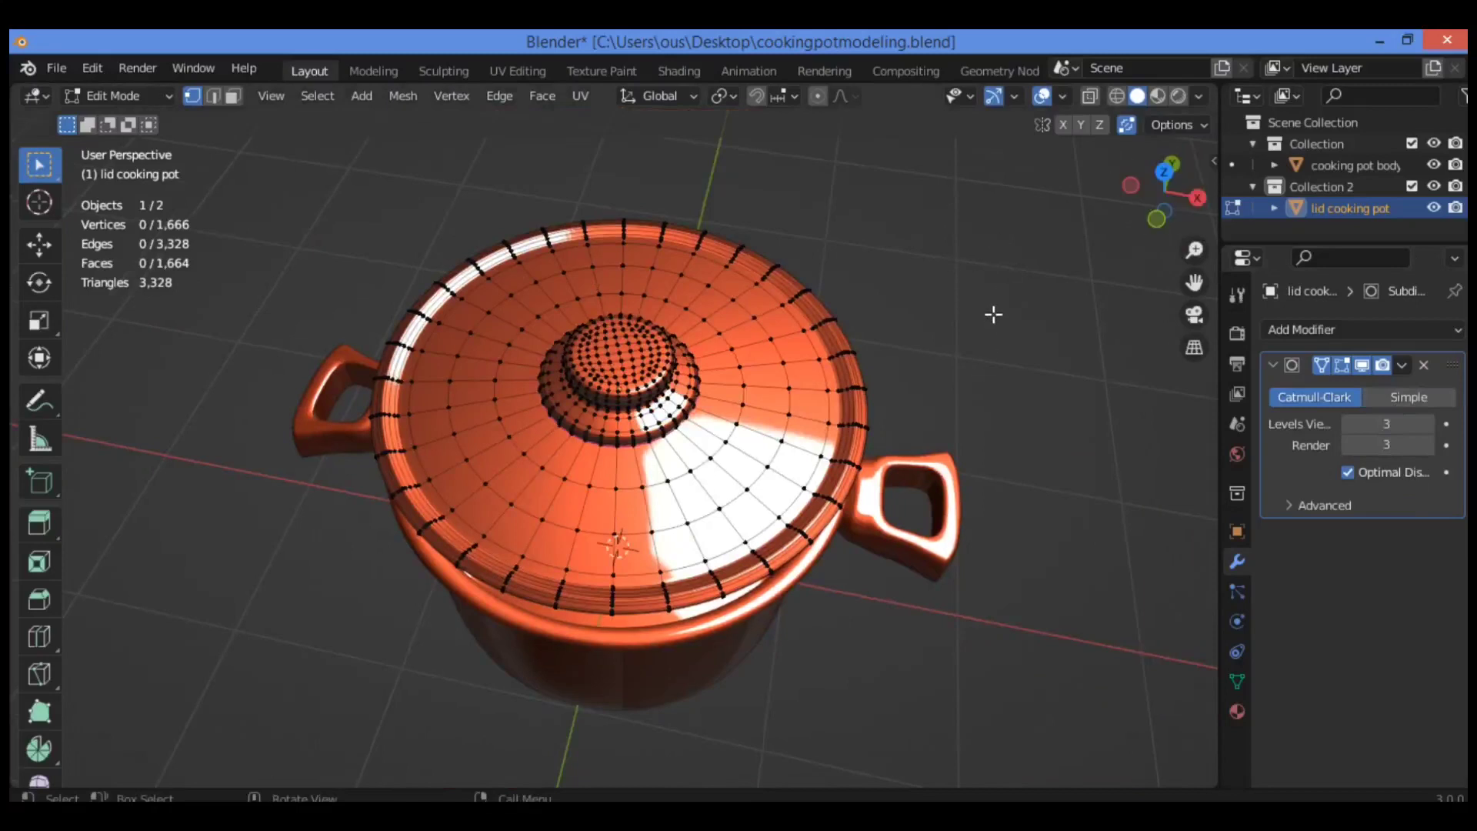
key("Tab")
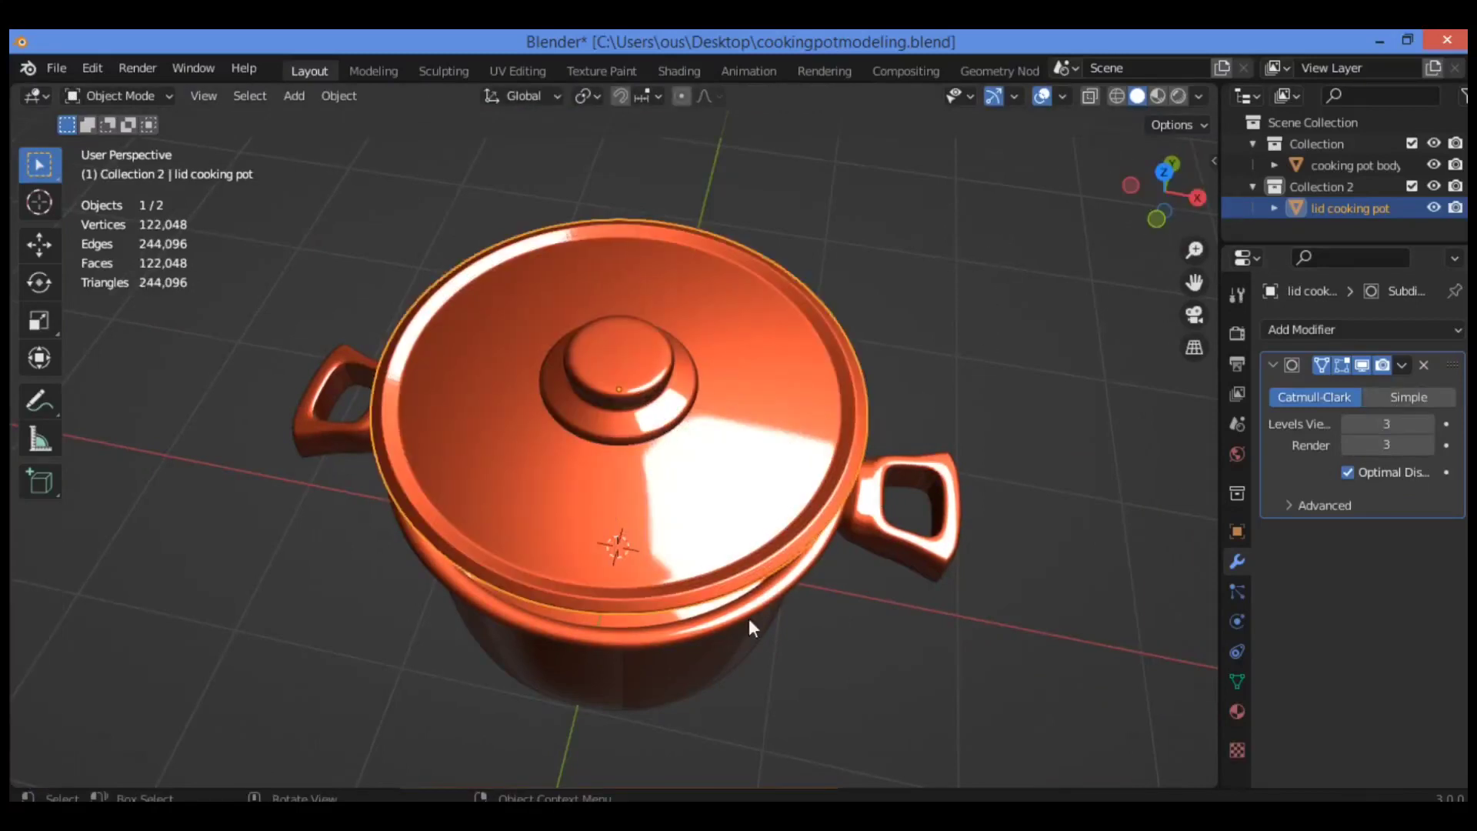
- Deselect the pot and lid, hide the overlays and examine the smoothed model from several angles
left_click(698, 623, "shift")
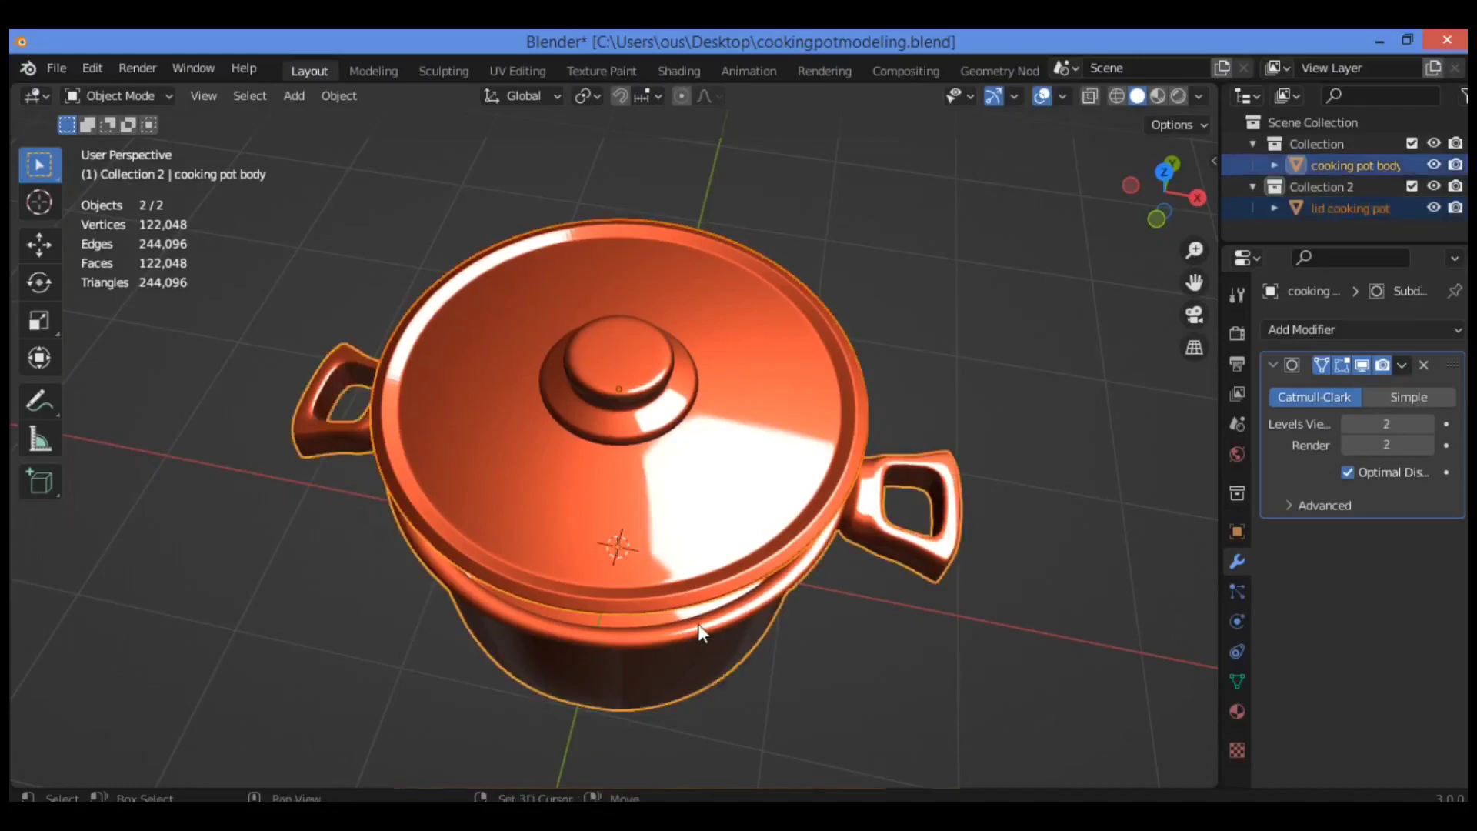
left_click_drag(1164, 199, 1072, 293)
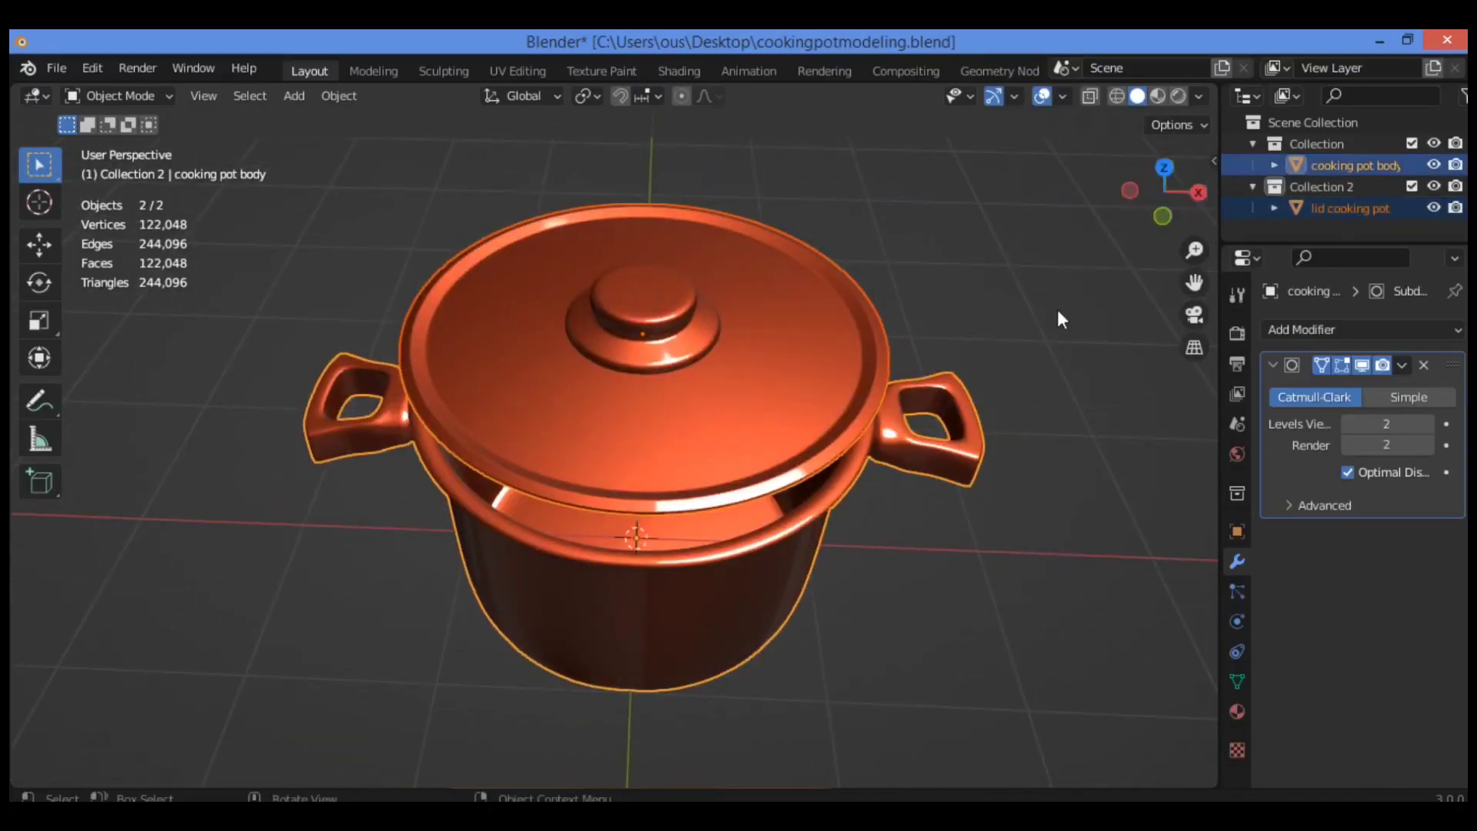
left_click(1057, 309)
left_click_drag(1163, 189, 1046, 204)
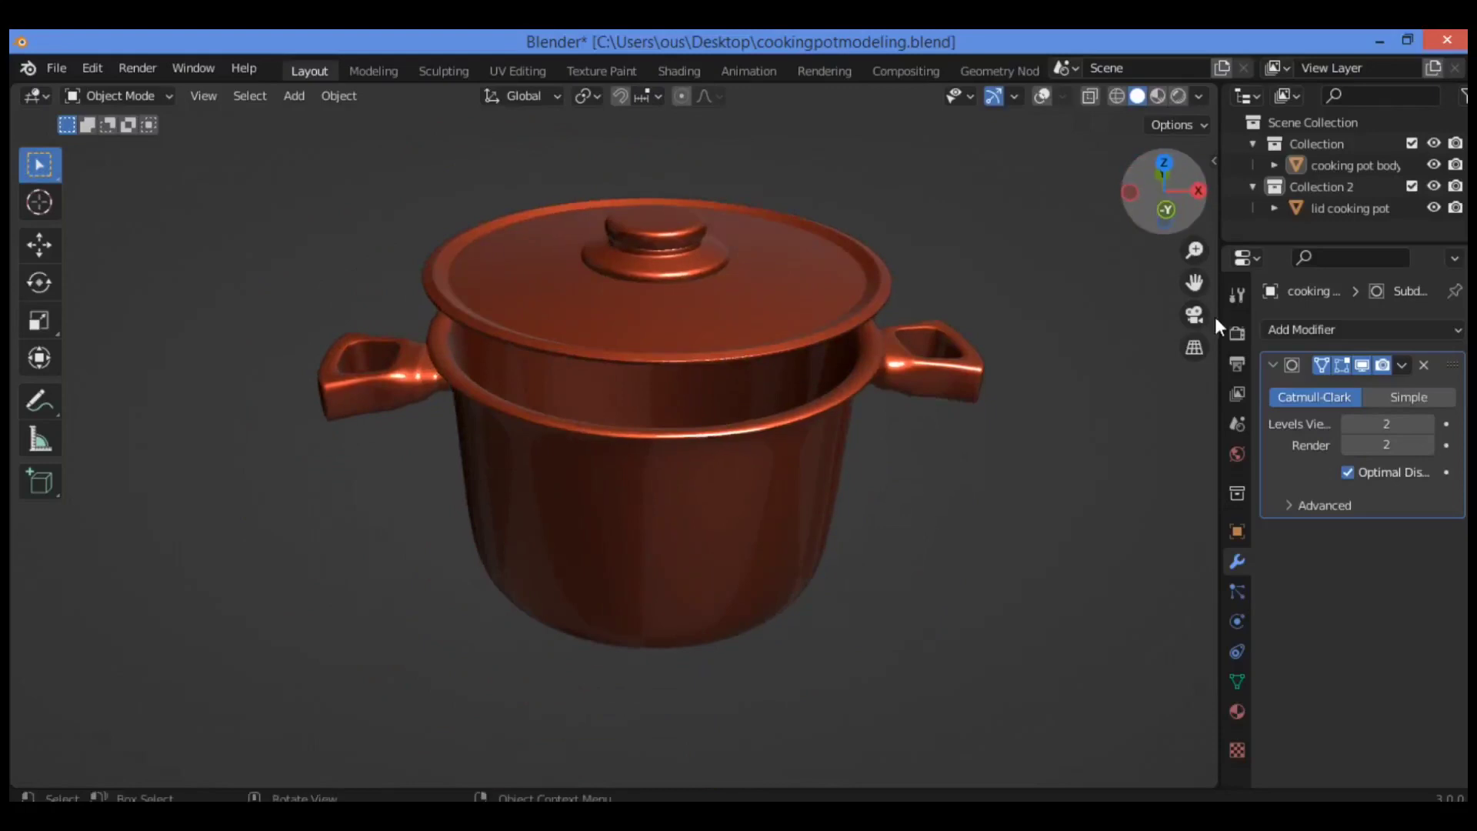
left_click_drag(1175, 219, 1189, 277)
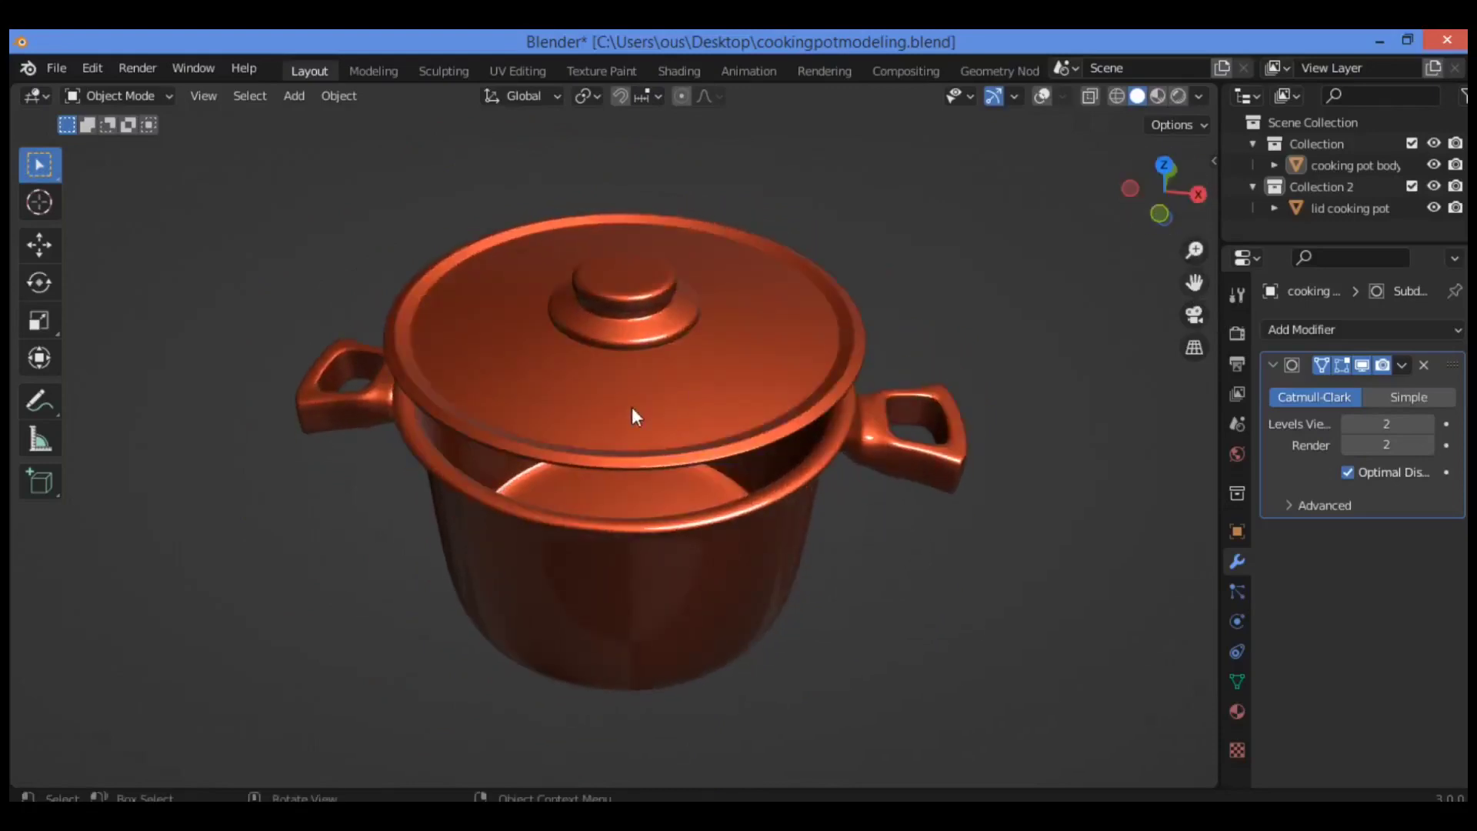
left_click(631, 408)
left_click(1018, 288)
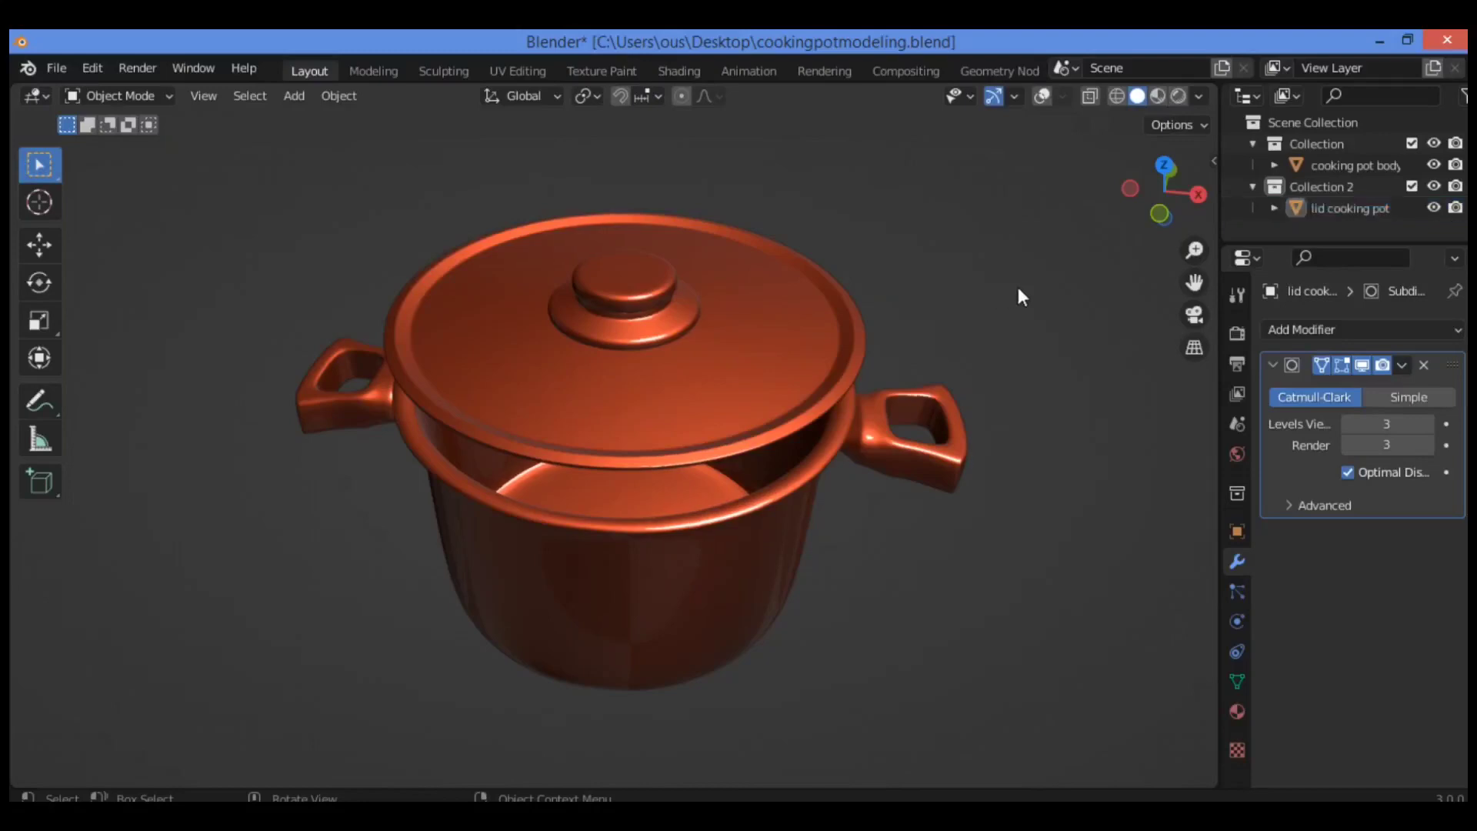